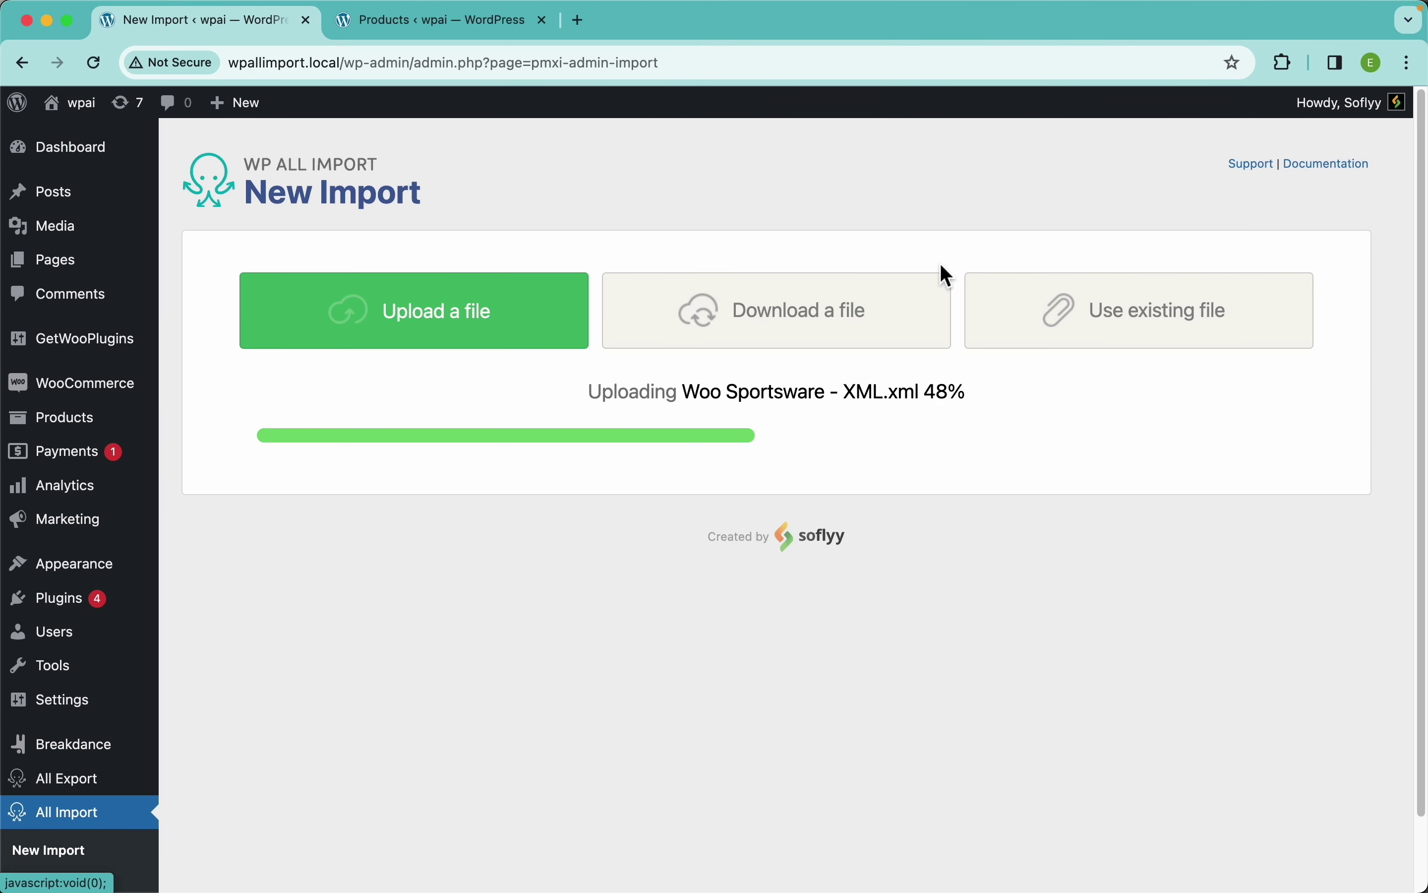
- Check the store's Products page for existing products, refresh it, and return to the new import
{"action": "scroll", "coordinate": [877, 433], "scroll_direction": "down", "scroll_amount": 2}
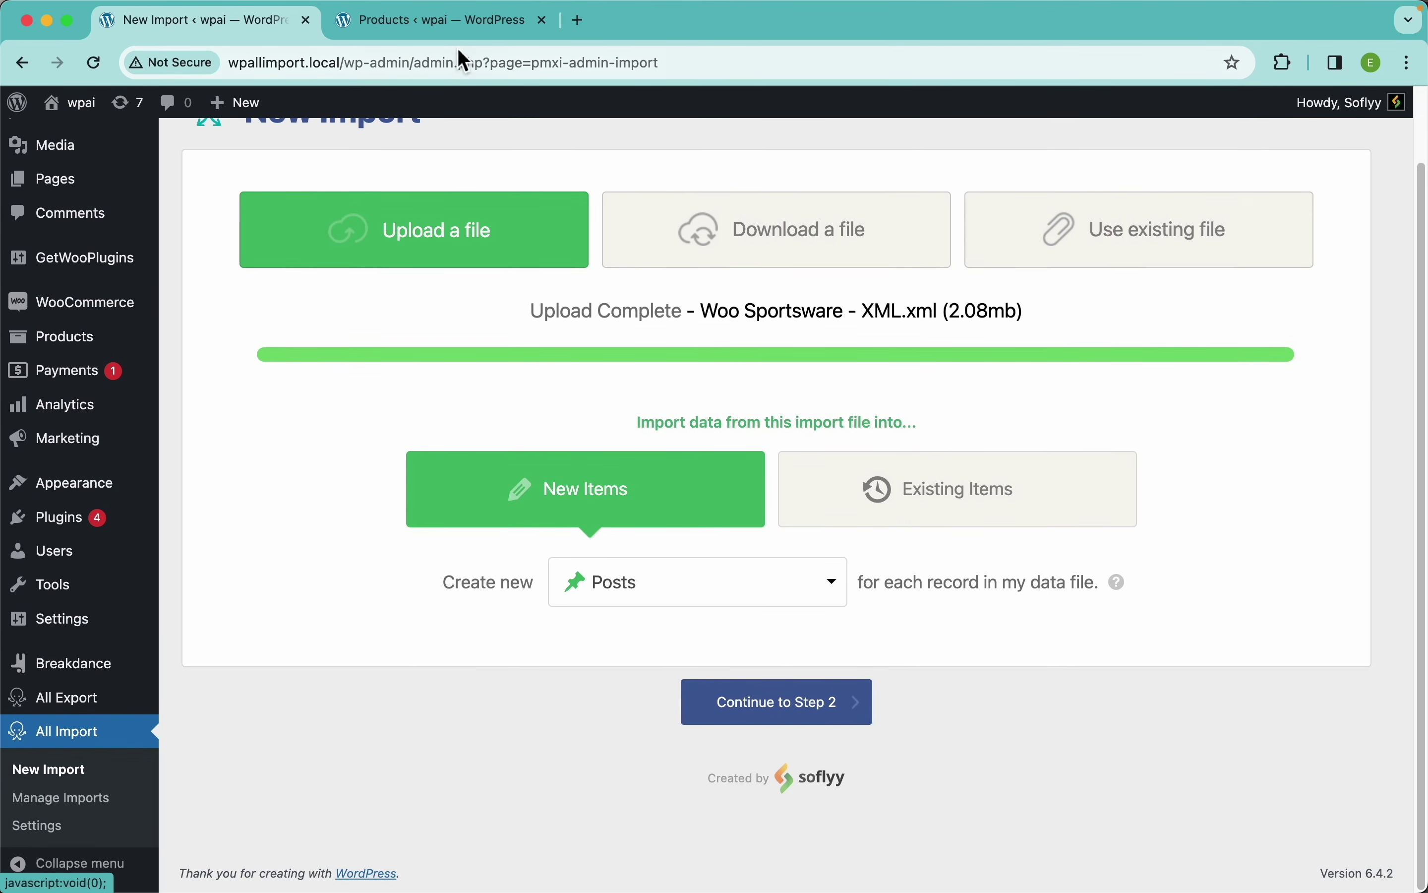
{"action": "left_click", "coordinate": [460, 21]}
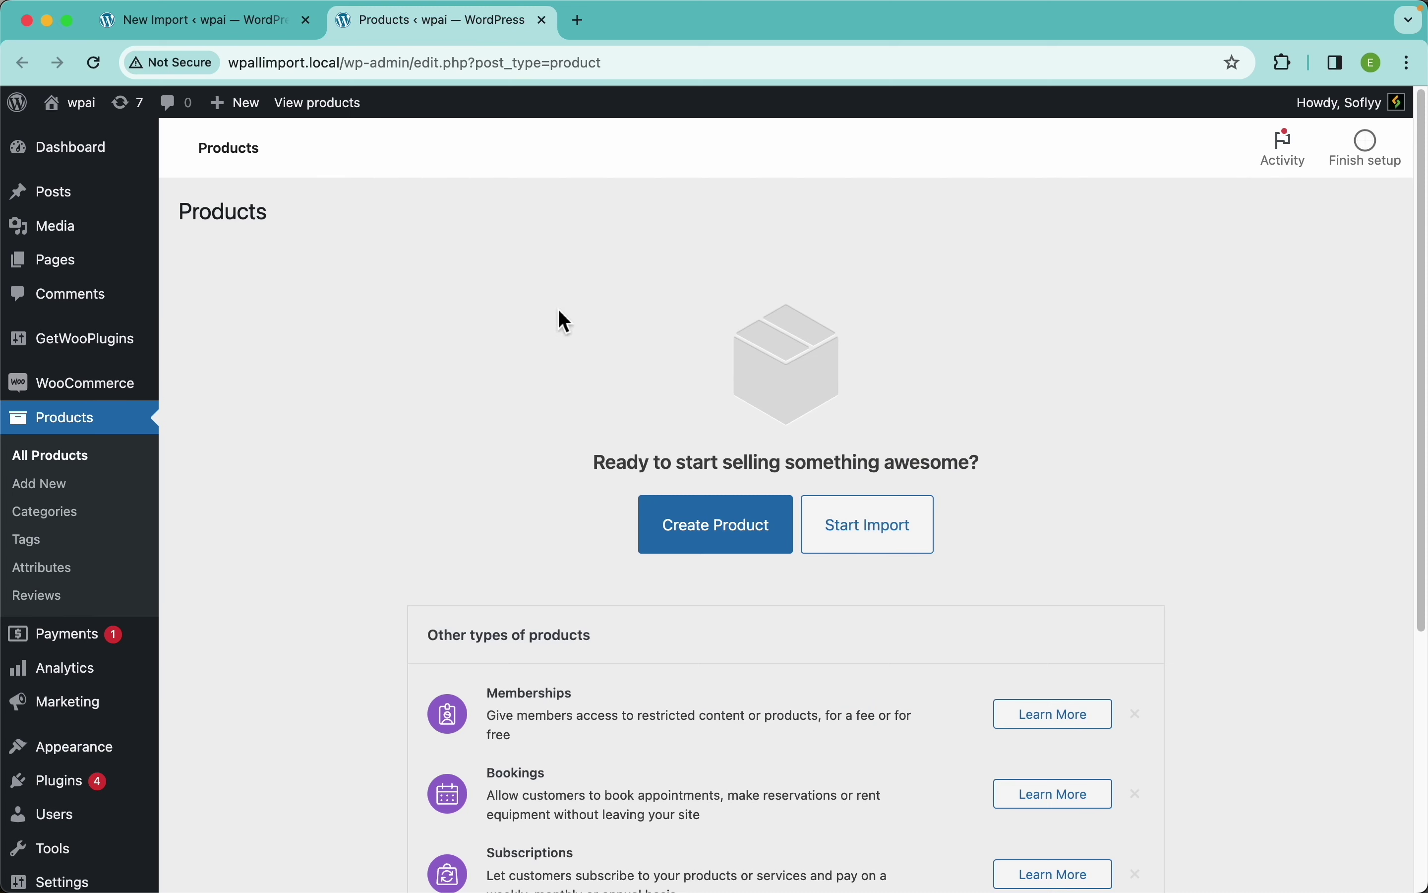
{"action": "left_click", "coordinate": [94, 62]}
{"action": "left_click", "coordinate": [209, 30]}
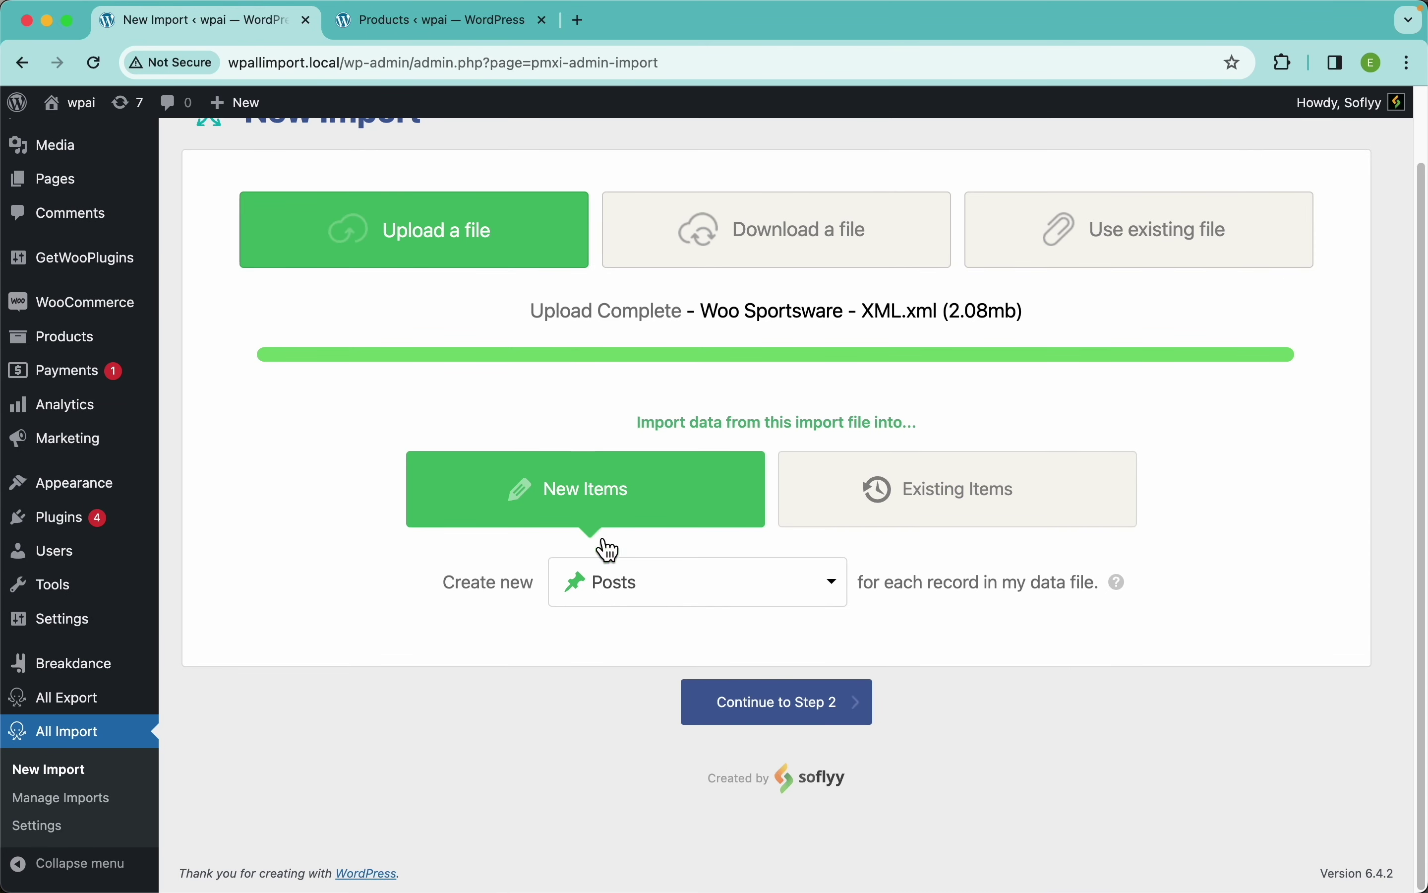
- Set the import to create new WooCommerce Products for each record and continue to step 2
{"action": "left_click", "coordinate": [640, 590]}
{"action": "scroll", "coordinate": [723, 725], "scroll_direction": "down", "scroll_amount": 5}
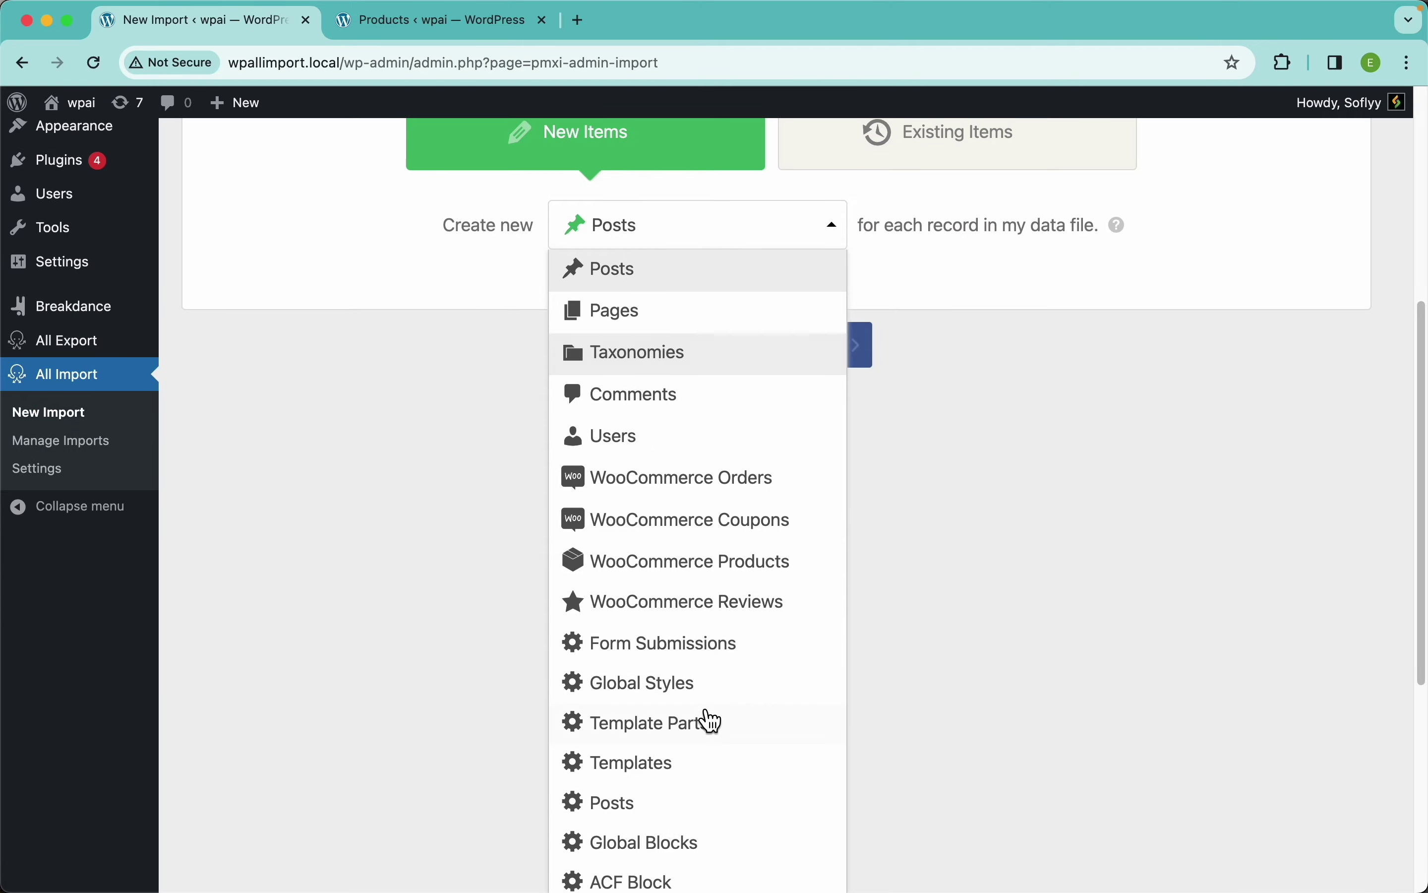
{"action": "left_click", "coordinate": [720, 588]}
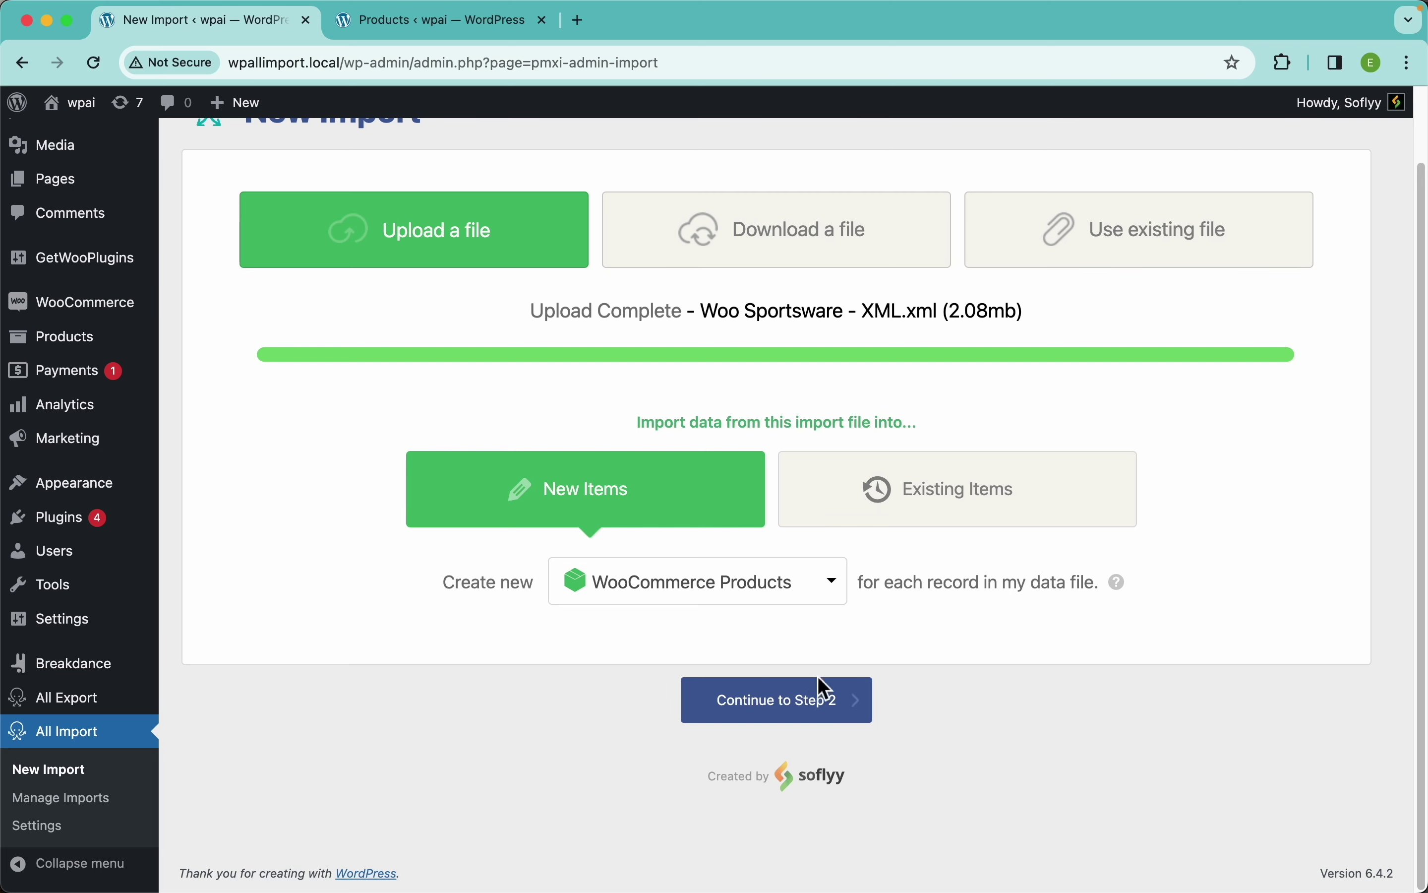
{"action": "left_click", "coordinate": [832, 716]}
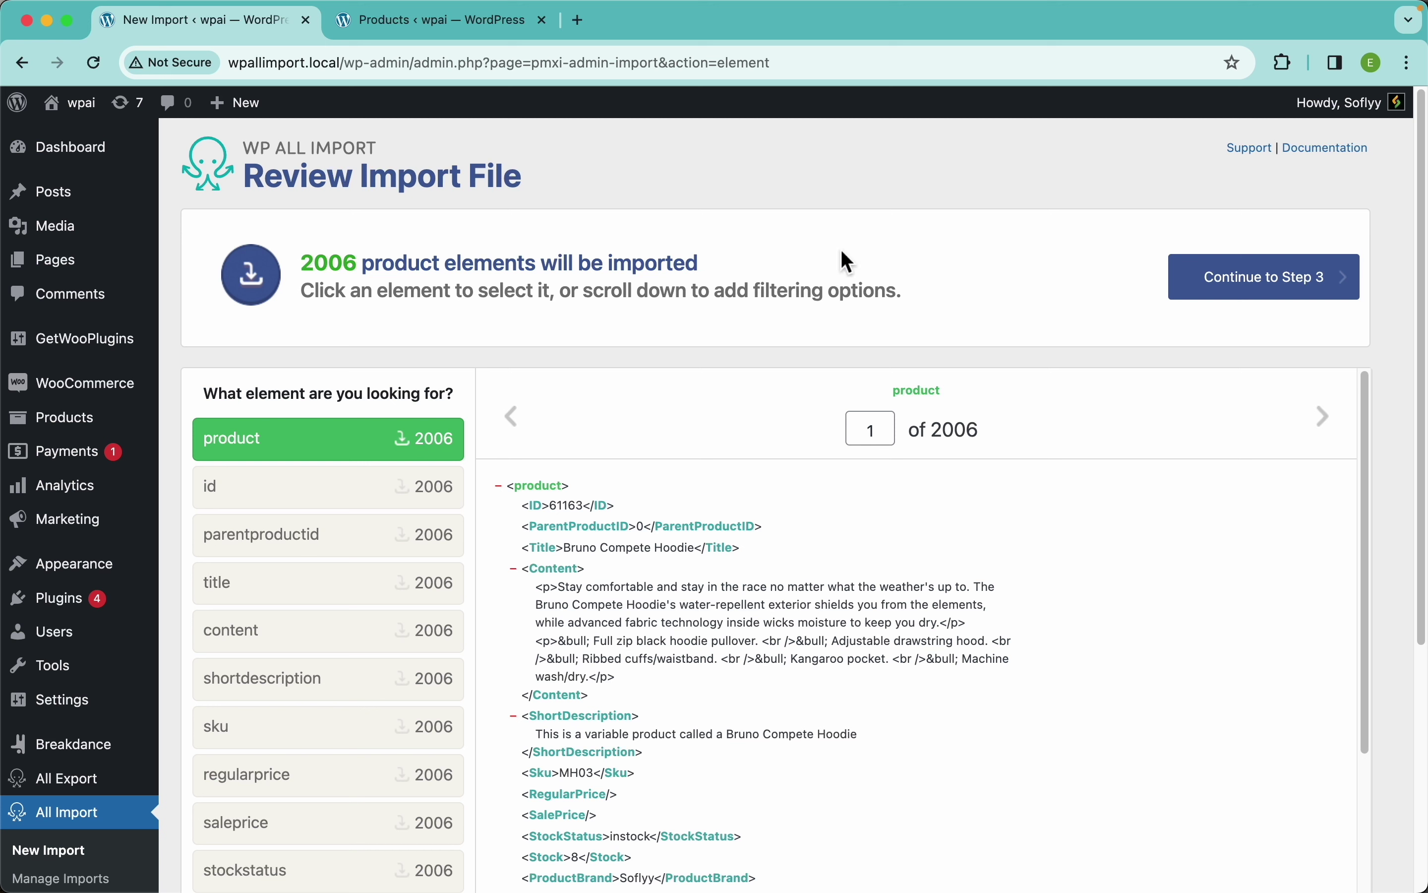
- Review the first product's XML elements and expand the filtering options
{"action": "scroll", "coordinate": [776, 263], "scroll_direction": "down", "scroll_amount": 3}
{"action": "scroll", "coordinate": [756, 514], "scroll_direction": "down", "scroll_amount": 4}
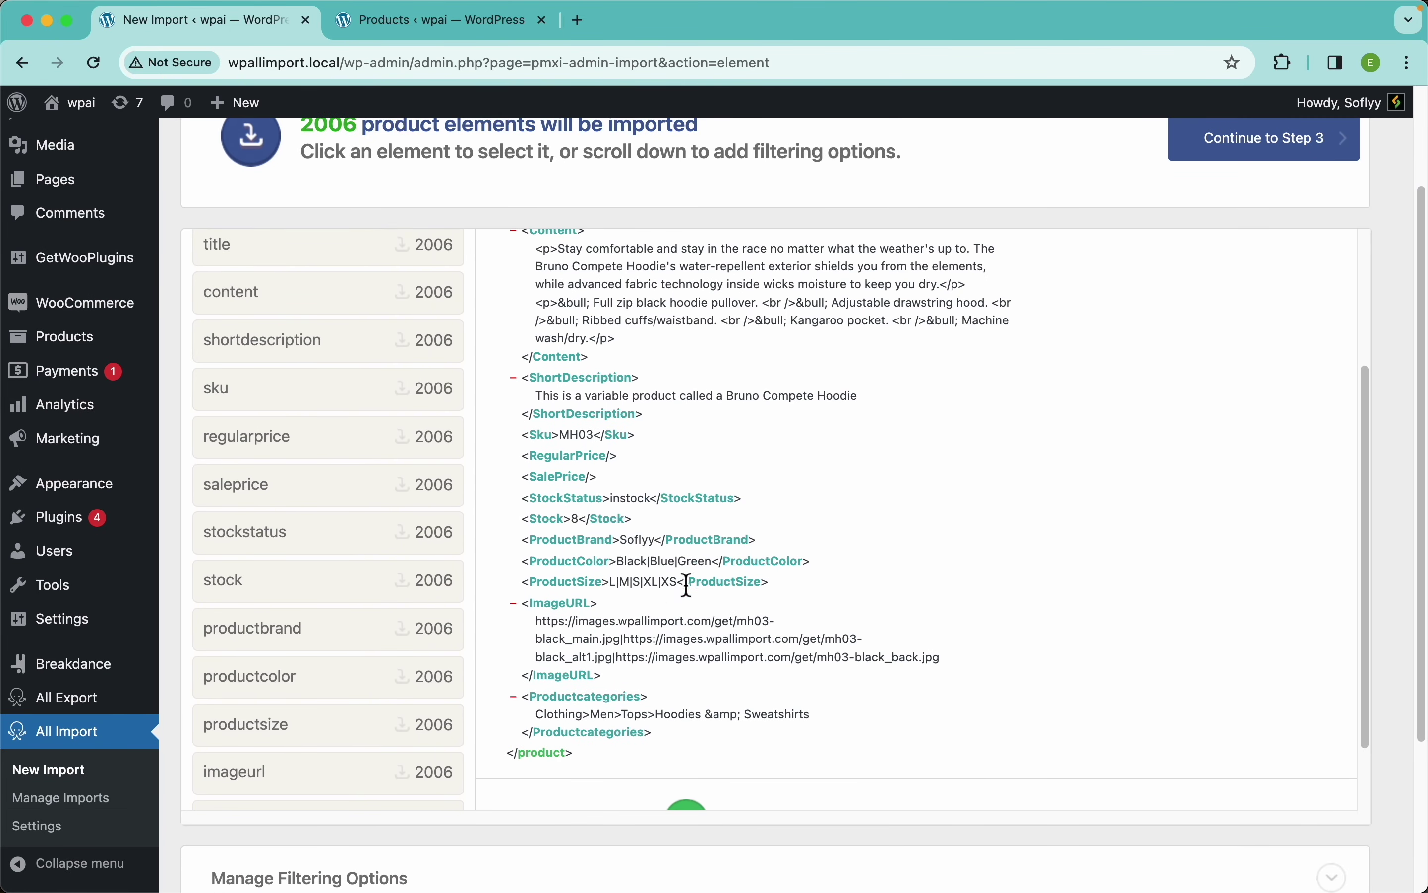
{"action": "scroll", "coordinate": [867, 472], "scroll_direction": "down", "scroll_amount": 2}
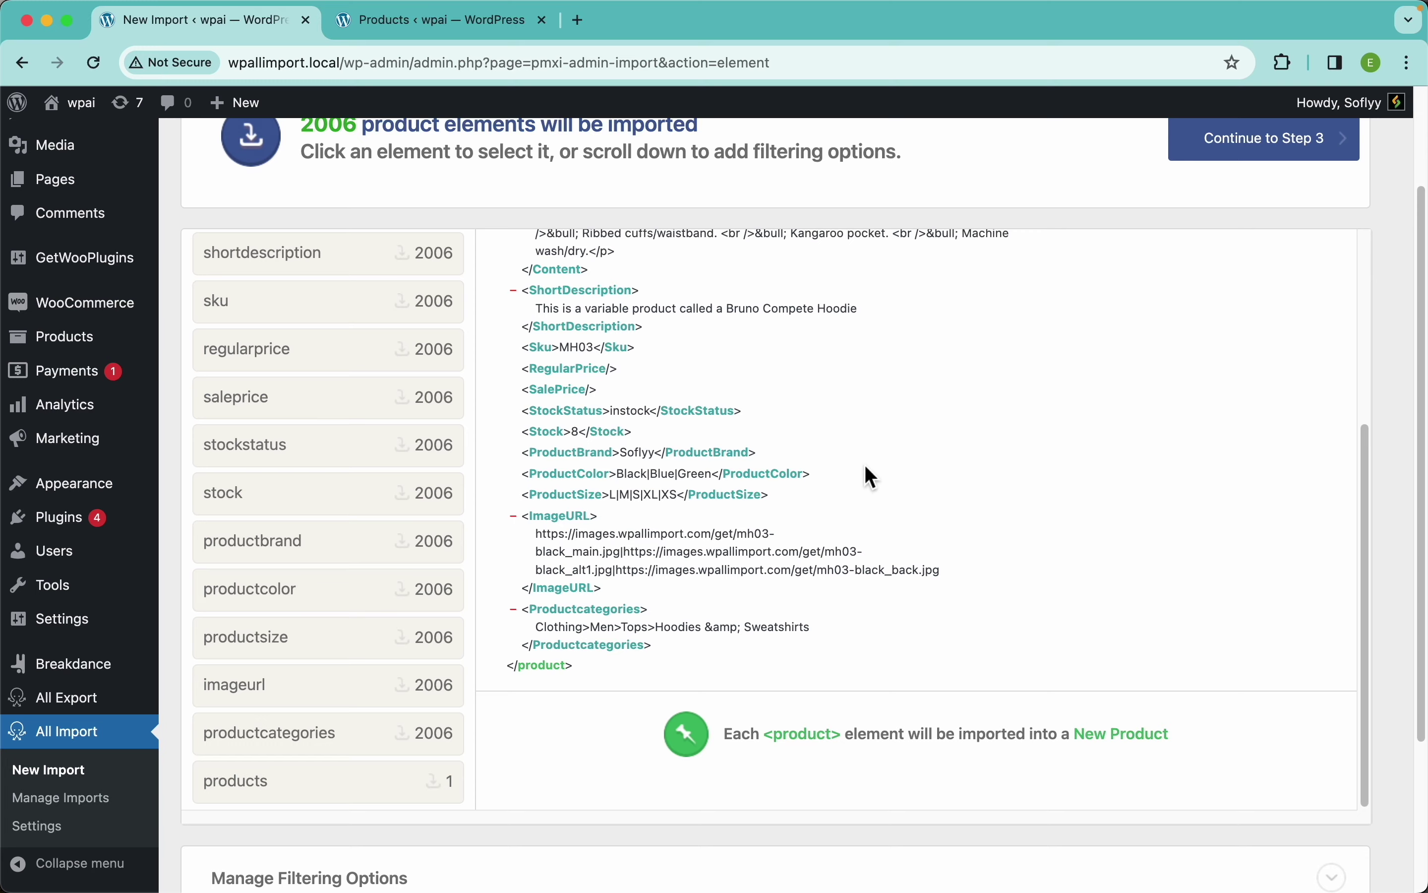
{"action": "scroll", "coordinate": [872, 478], "scroll_direction": "down", "scroll_amount": 4}
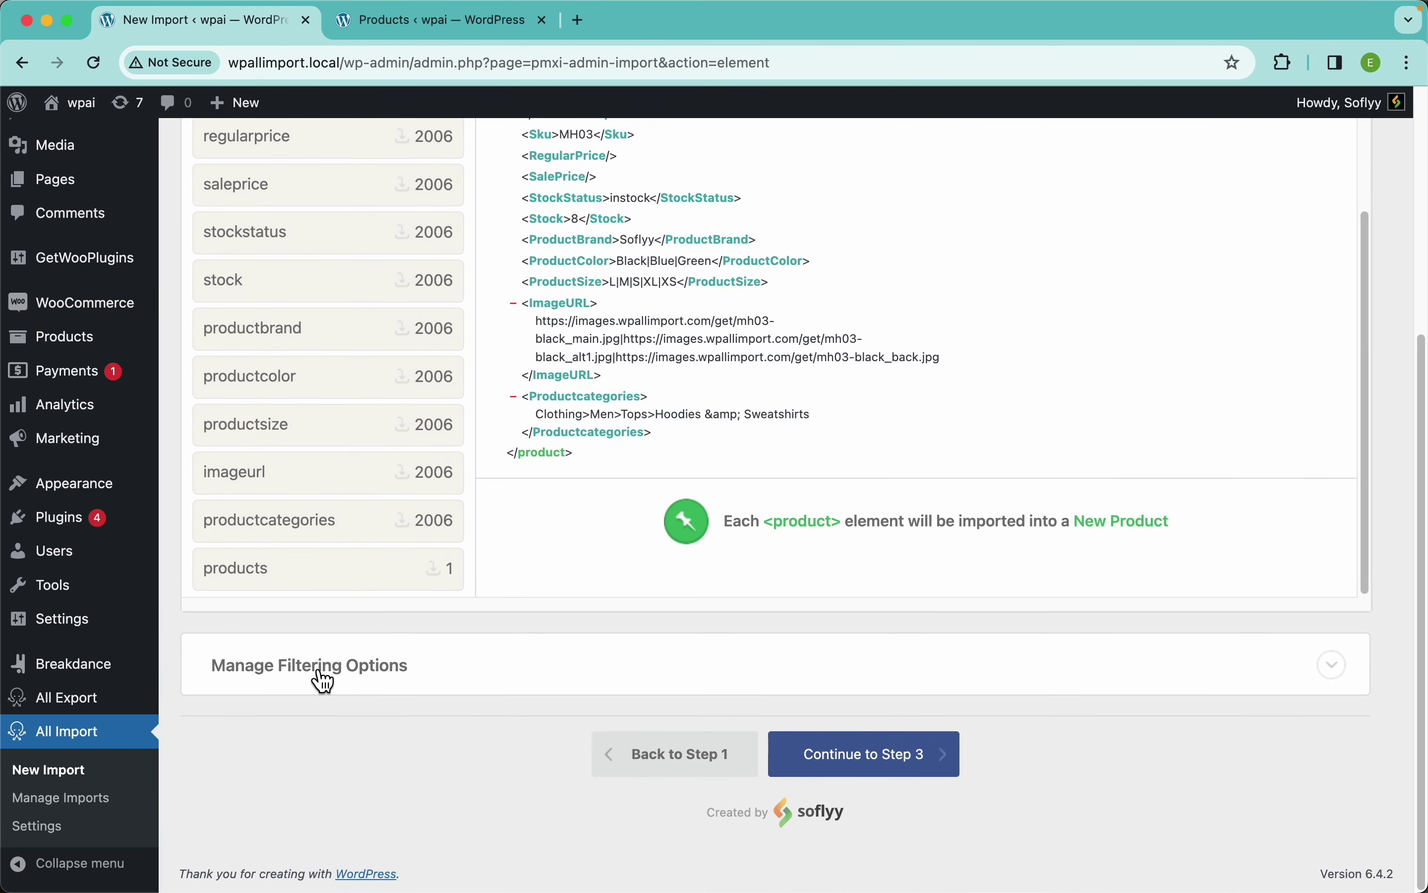
{"action": "left_click", "coordinate": [590, 674]}
{"action": "scroll", "coordinate": [592, 664], "scroll_direction": "down", "scroll_amount": 3}
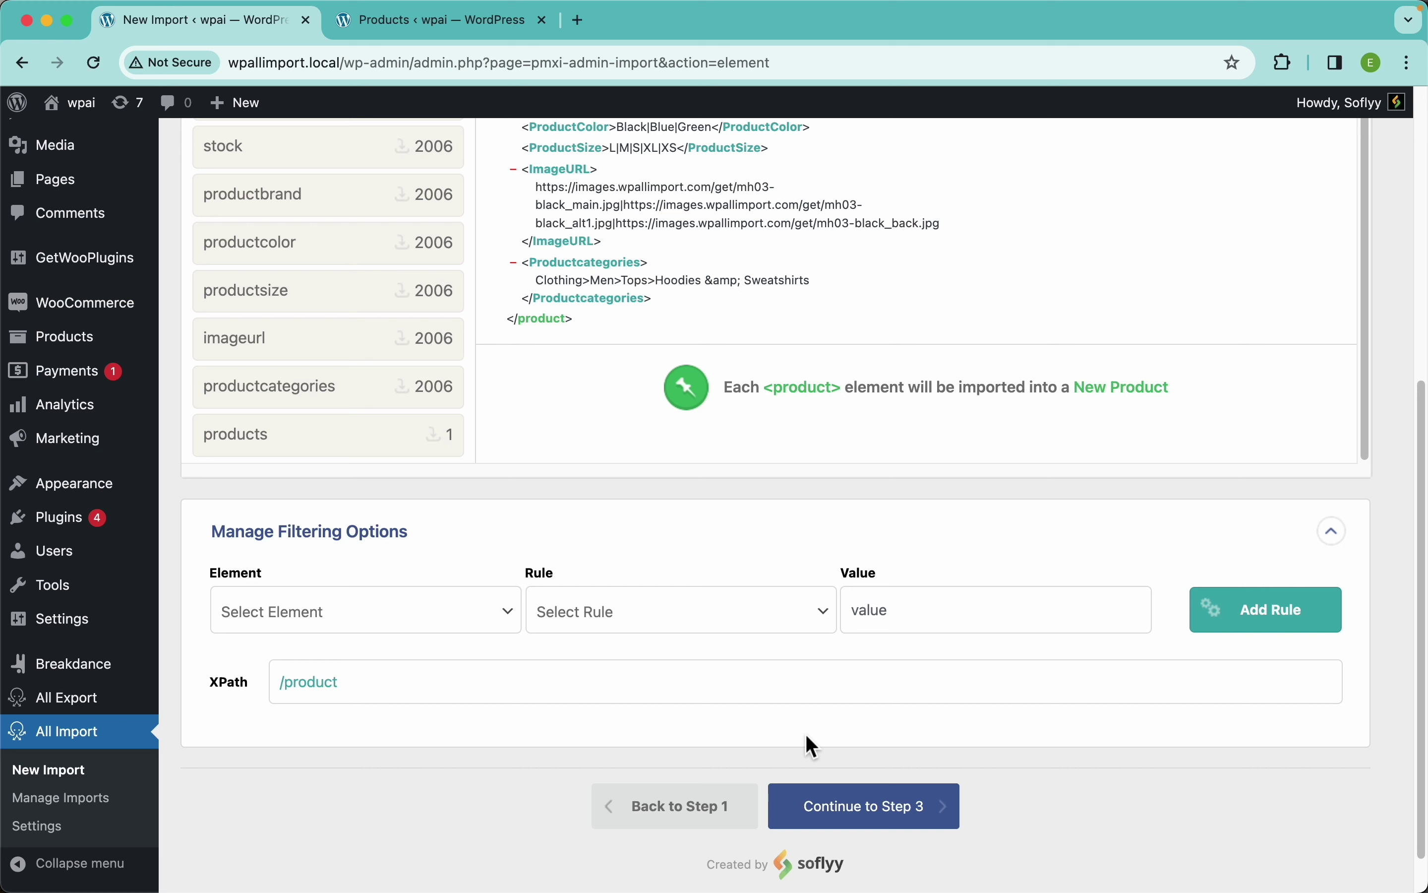
- Examine the category path in the Productcategories element and highlight the word Hoodies
{"action": "scroll", "coordinate": [724, 514], "scroll_direction": "up", "scroll_amount": 5}
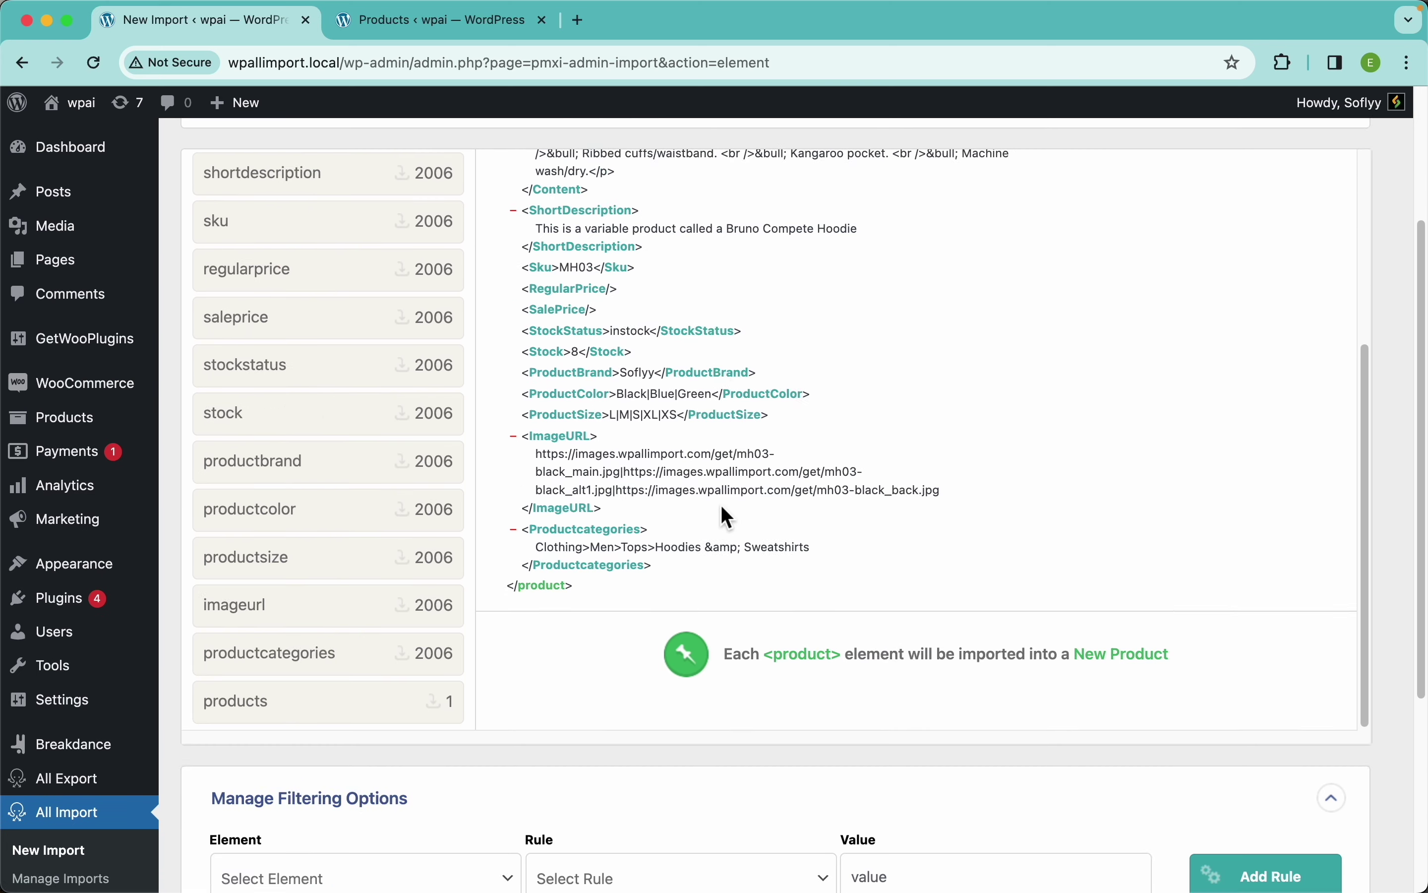
{"action": "scroll", "coordinate": [653, 565], "scroll_direction": "up", "scroll_amount": 1}
{"action": "scroll", "coordinate": [695, 437], "scroll_direction": "down", "scroll_amount": 1}
{"action": "scroll", "coordinate": [699, 437], "scroll_direction": "down", "scroll_amount": 3}
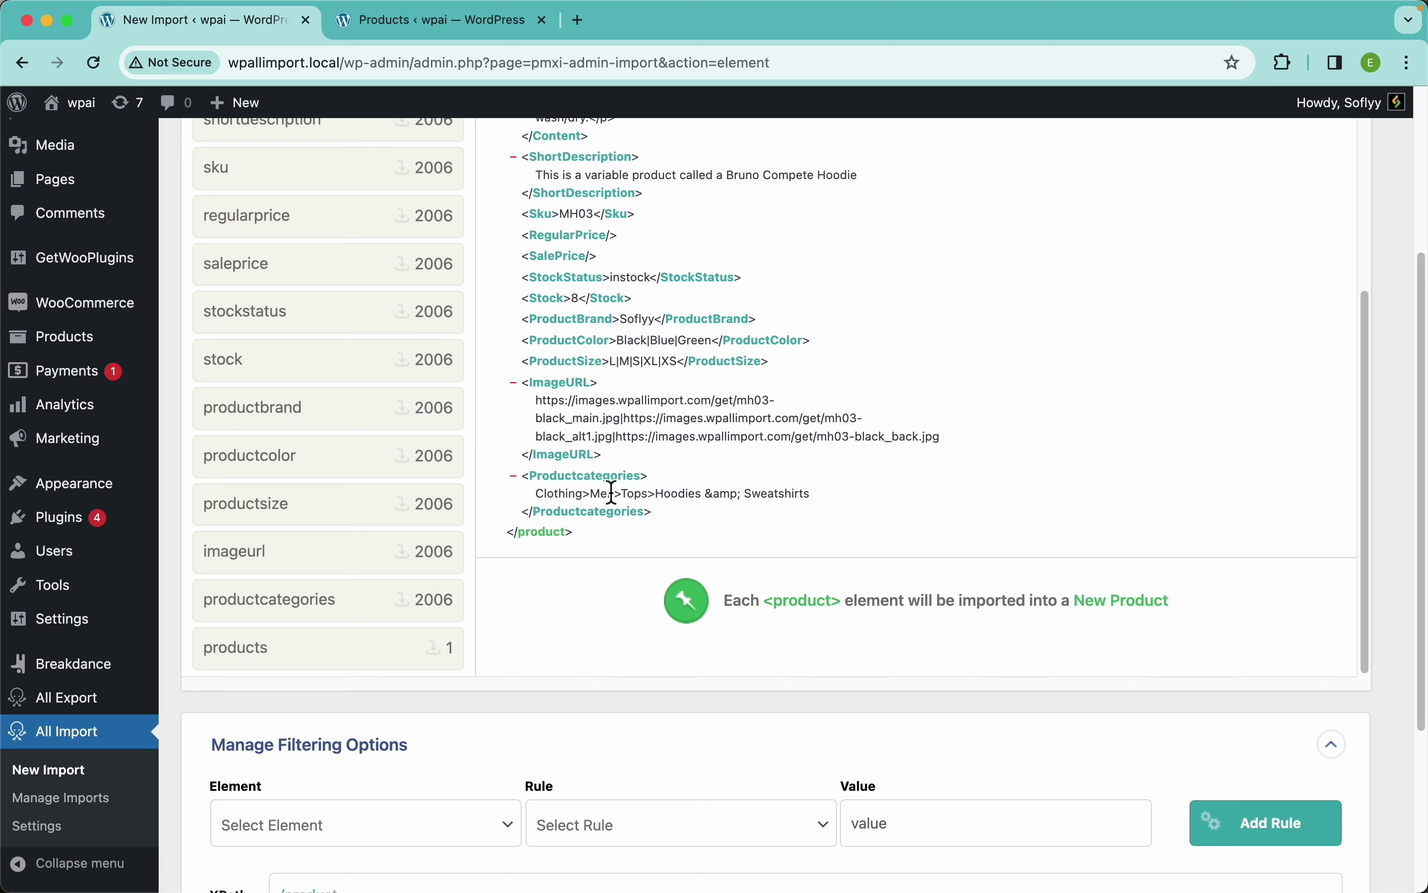
{"action": "double_click", "coordinate": [684, 495]}
- Add a filter rule requiring Productcategories[1] to contain "Hoodies"
{"action": "scroll", "coordinate": [626, 624], "scroll_direction": "down", "scroll_amount": 5}
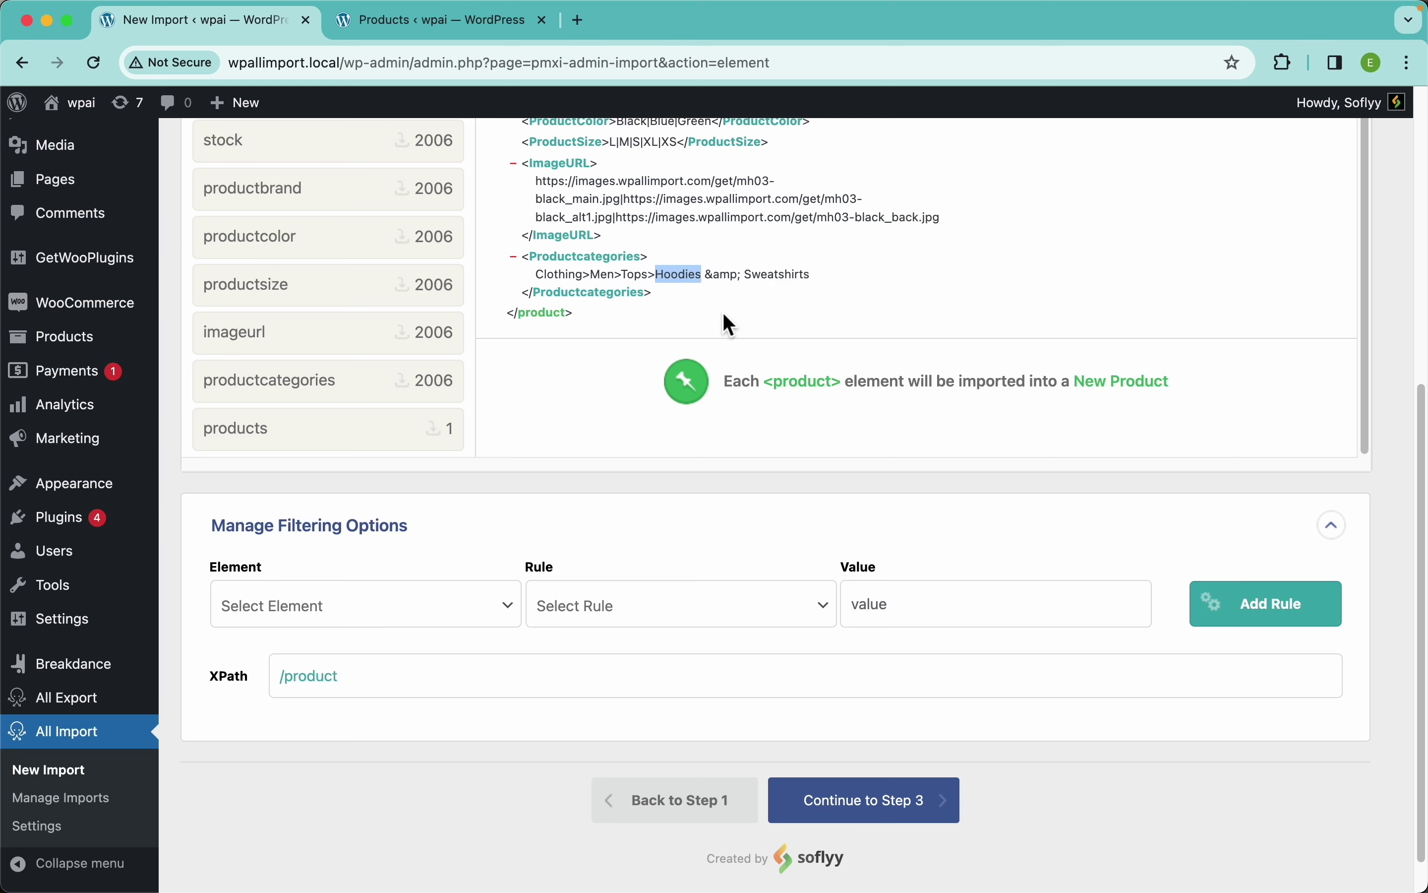
{"action": "scroll", "coordinate": [413, 549], "scroll_direction": "down", "scroll_amount": 1}
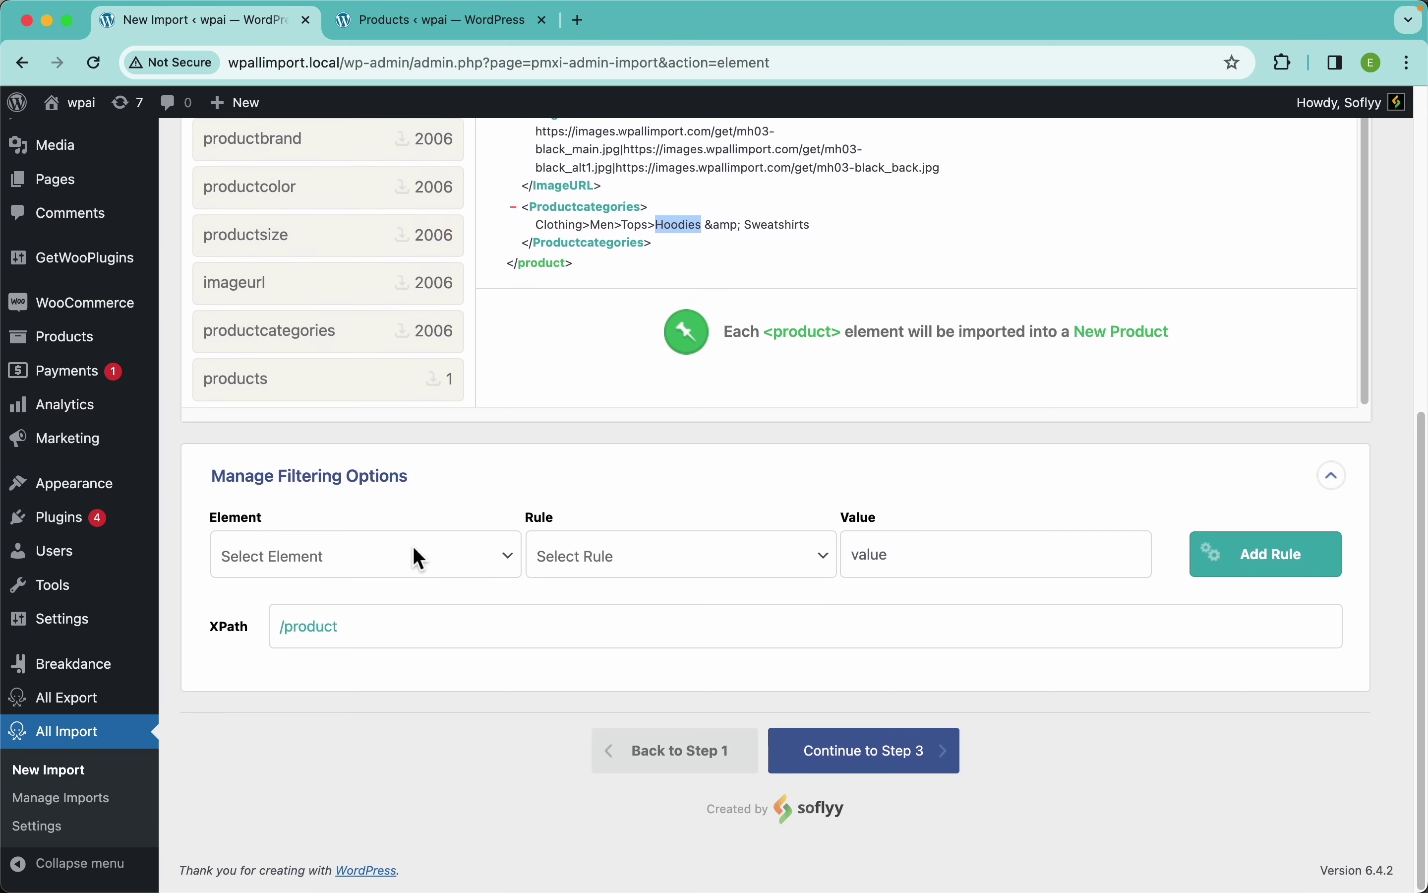
{"action": "left_click", "coordinate": [312, 561]}
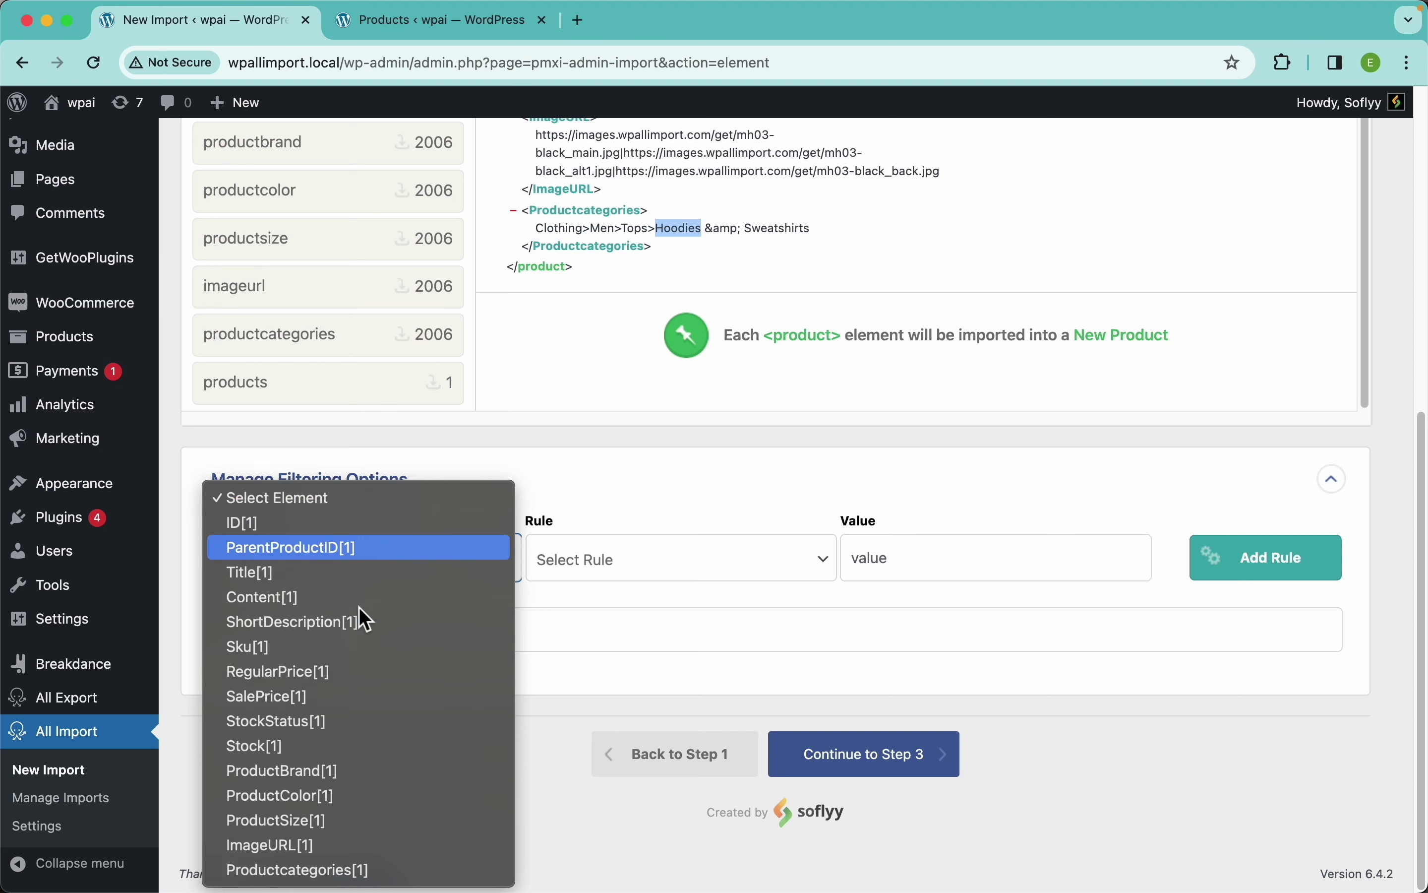
{"action": "left_click", "coordinate": [330, 870]}
{"action": "left_click", "coordinate": [581, 566]}
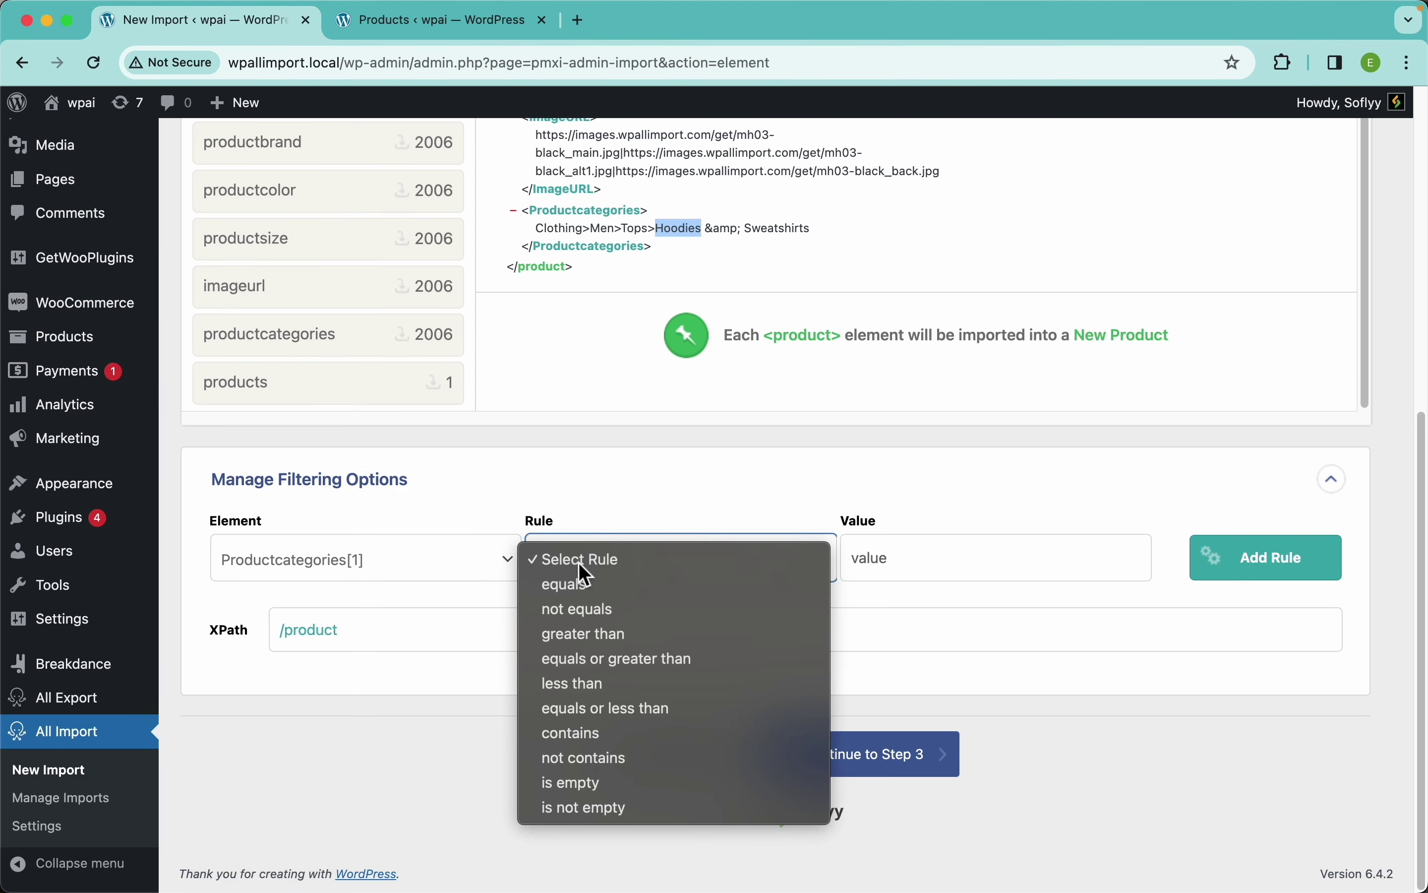
{"action": "left_click", "coordinate": [628, 735]}
{"action": "left_click", "coordinate": [631, 572]}
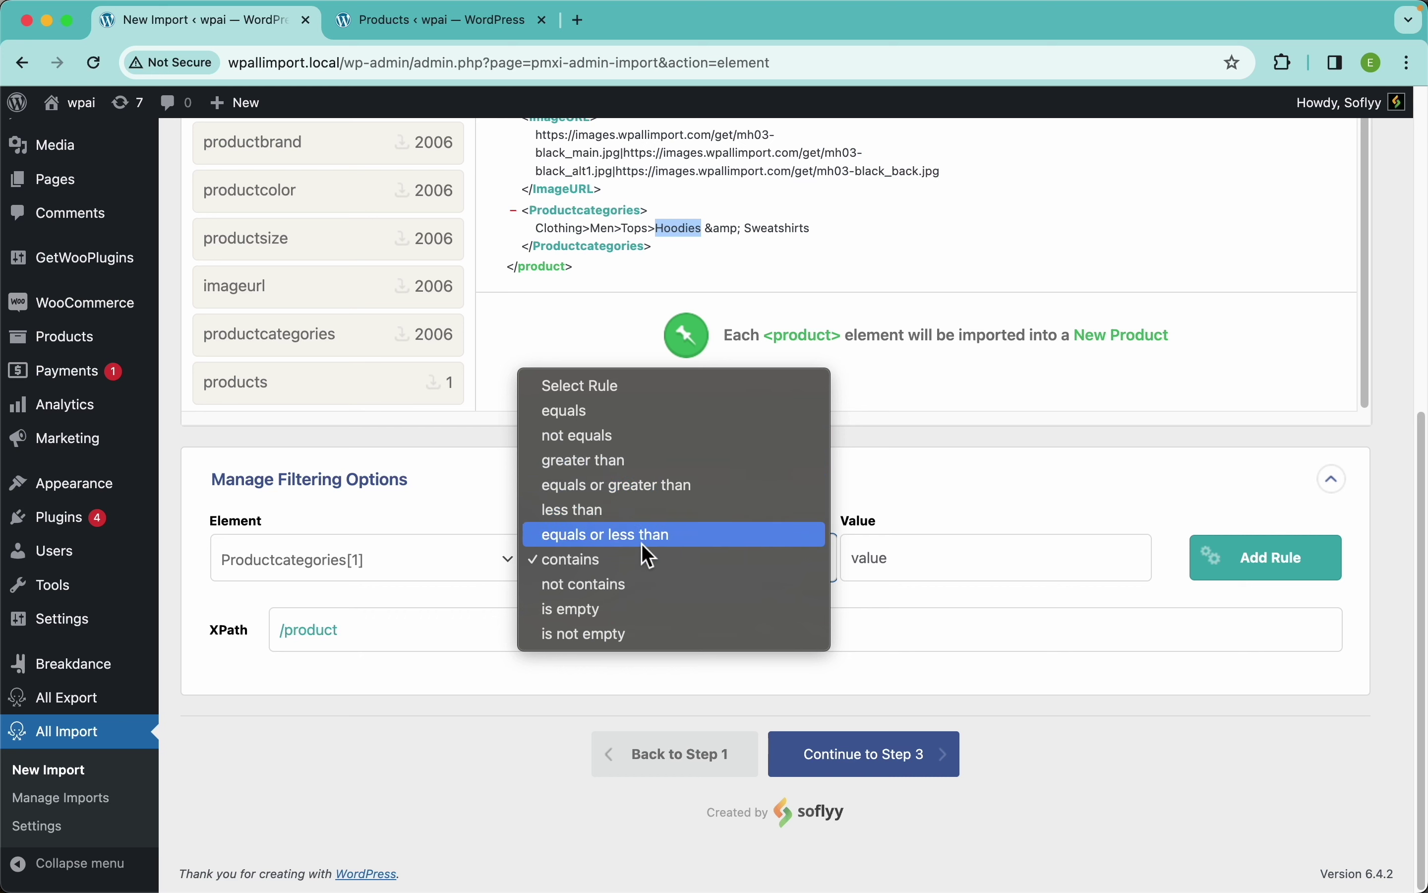
{"action": "left_click", "coordinate": [631, 564]}
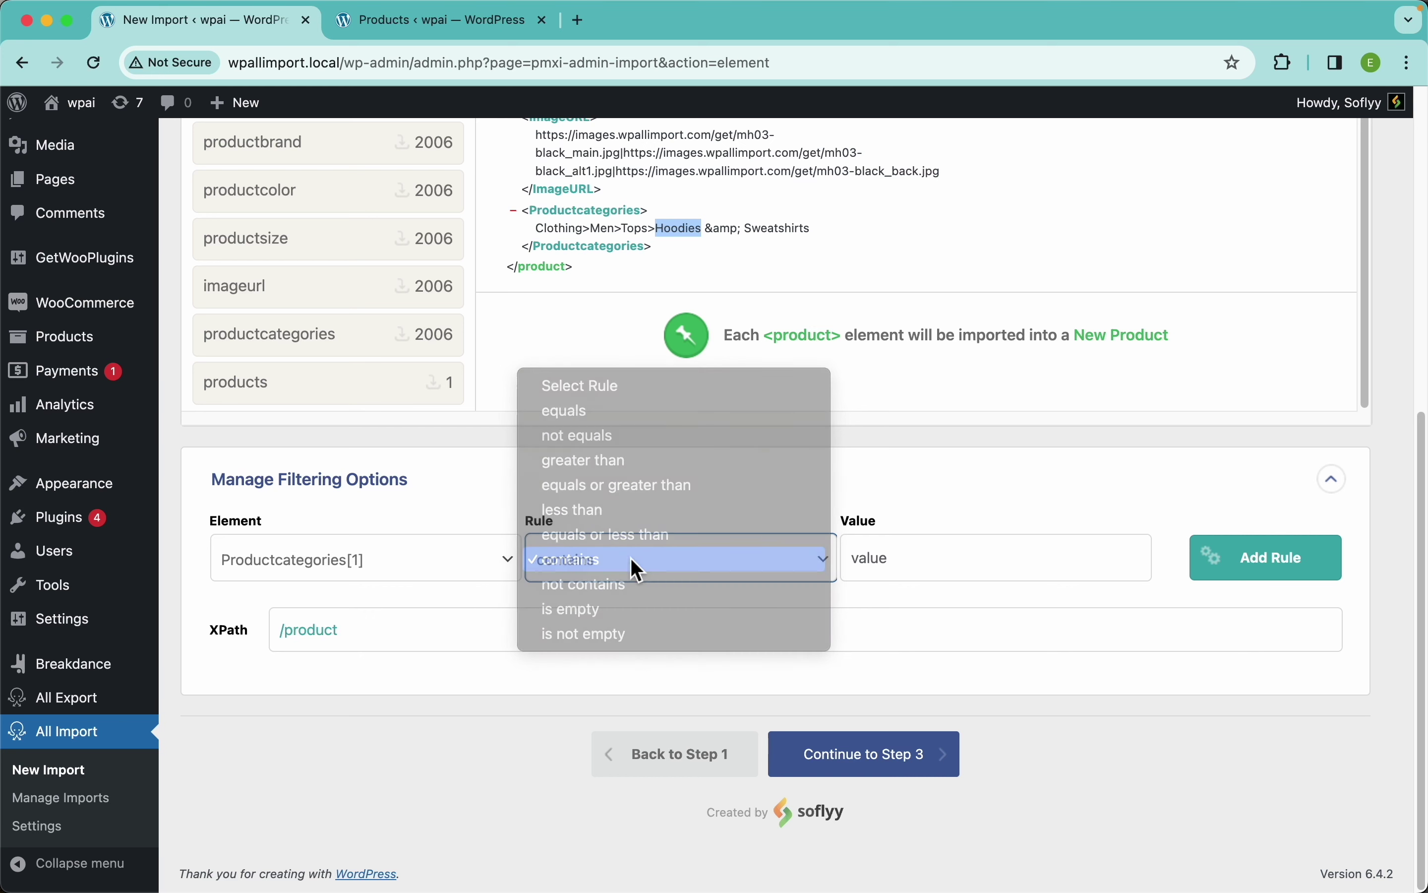
{"action": "left_click", "coordinate": [873, 561]}
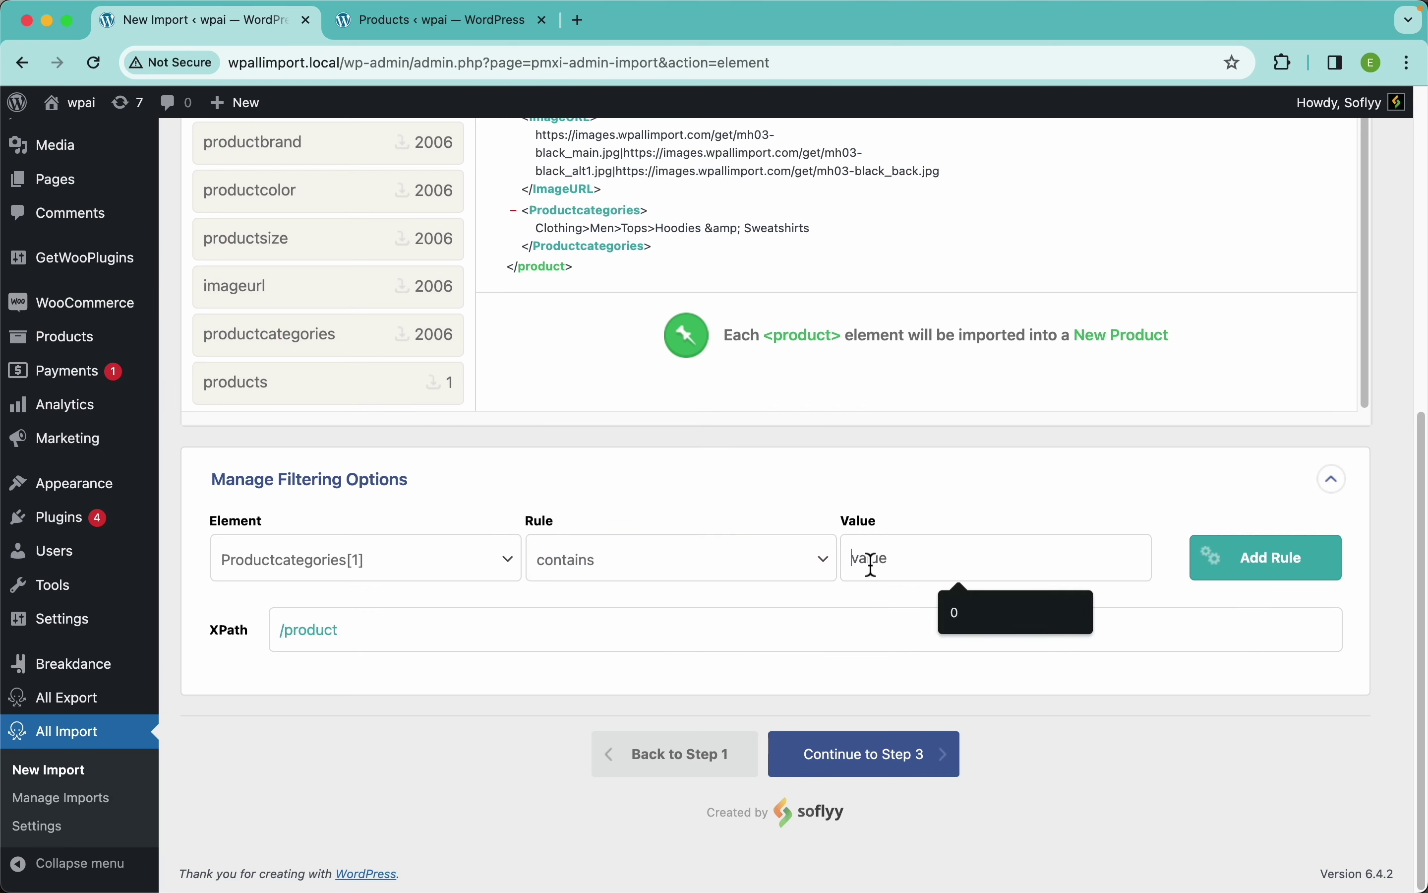
{"action": "type", "text": "Hoodies"}
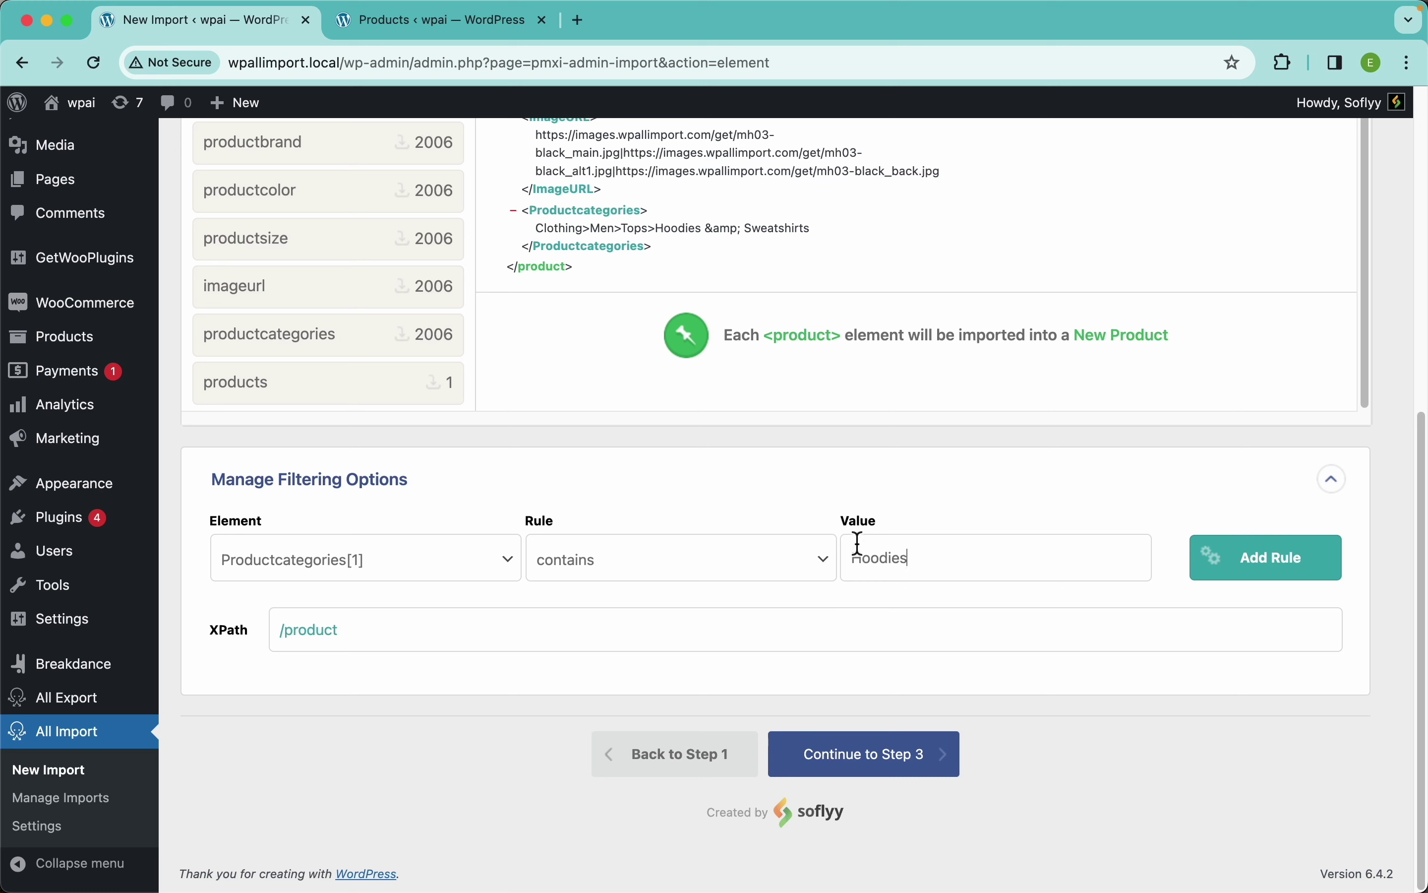
{"action": "left_click", "coordinate": [1286, 582]}
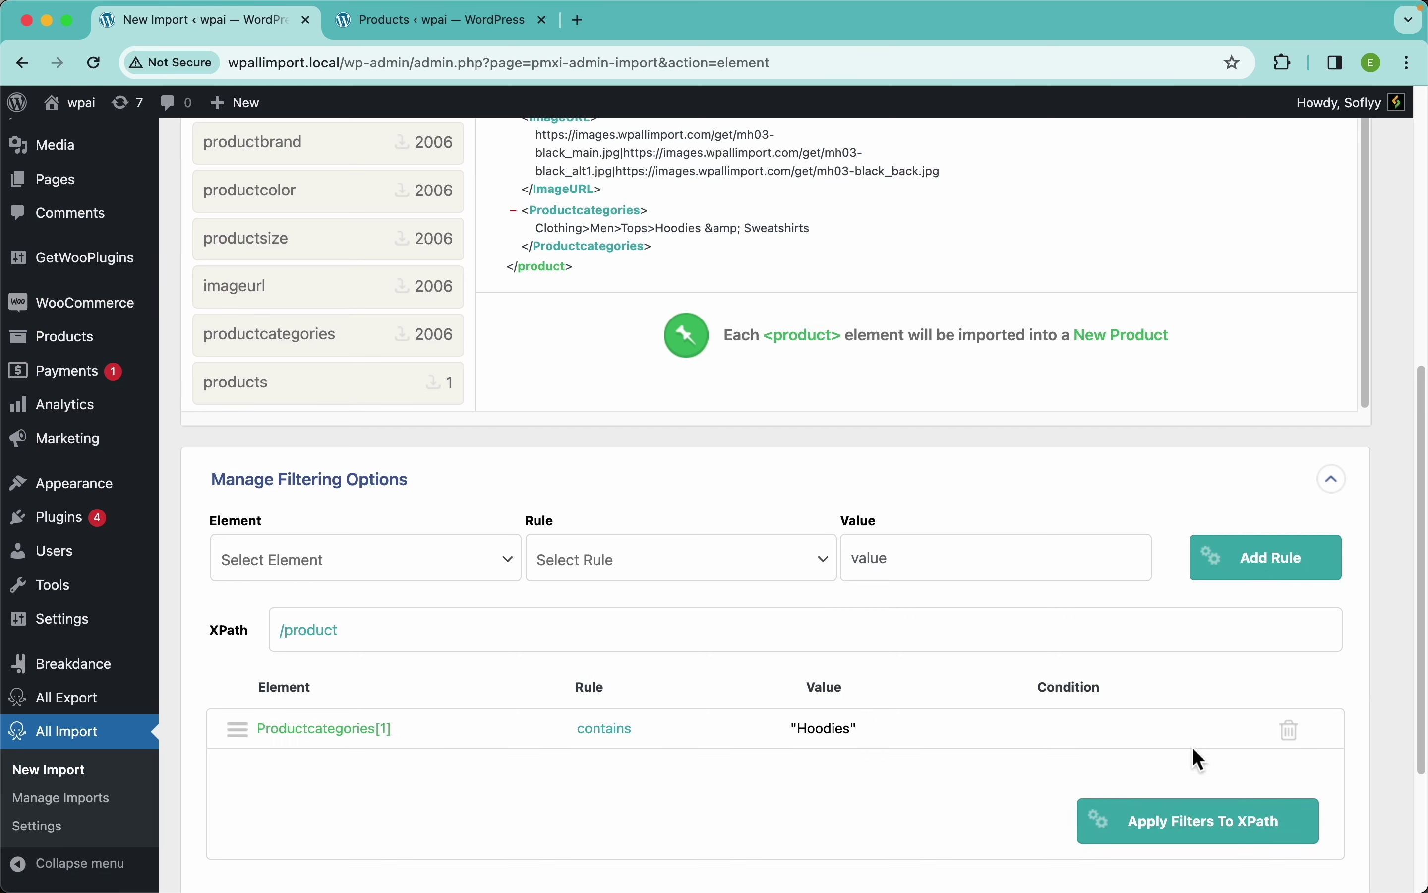
- Apply the Hoodies filter to the XPath and check how many product elements will be imported
{"action": "scroll", "coordinate": [1192, 747], "scroll_direction": "down", "scroll_amount": 2}
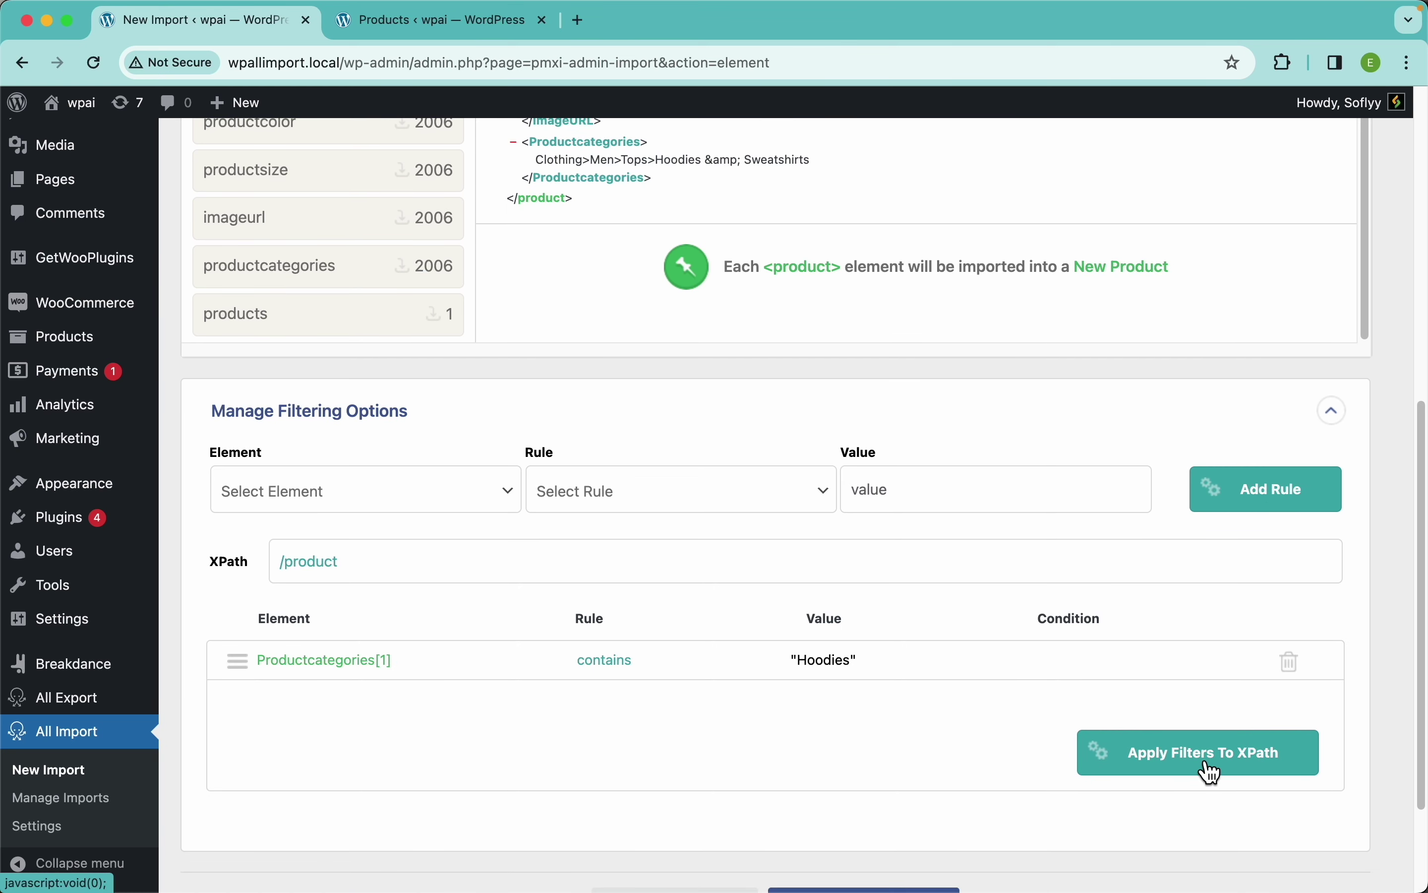
{"action": "left_click", "coordinate": [1214, 762]}
{"action": "scroll", "coordinate": [1383, 502], "scroll_direction": "up", "scroll_amount": 10}
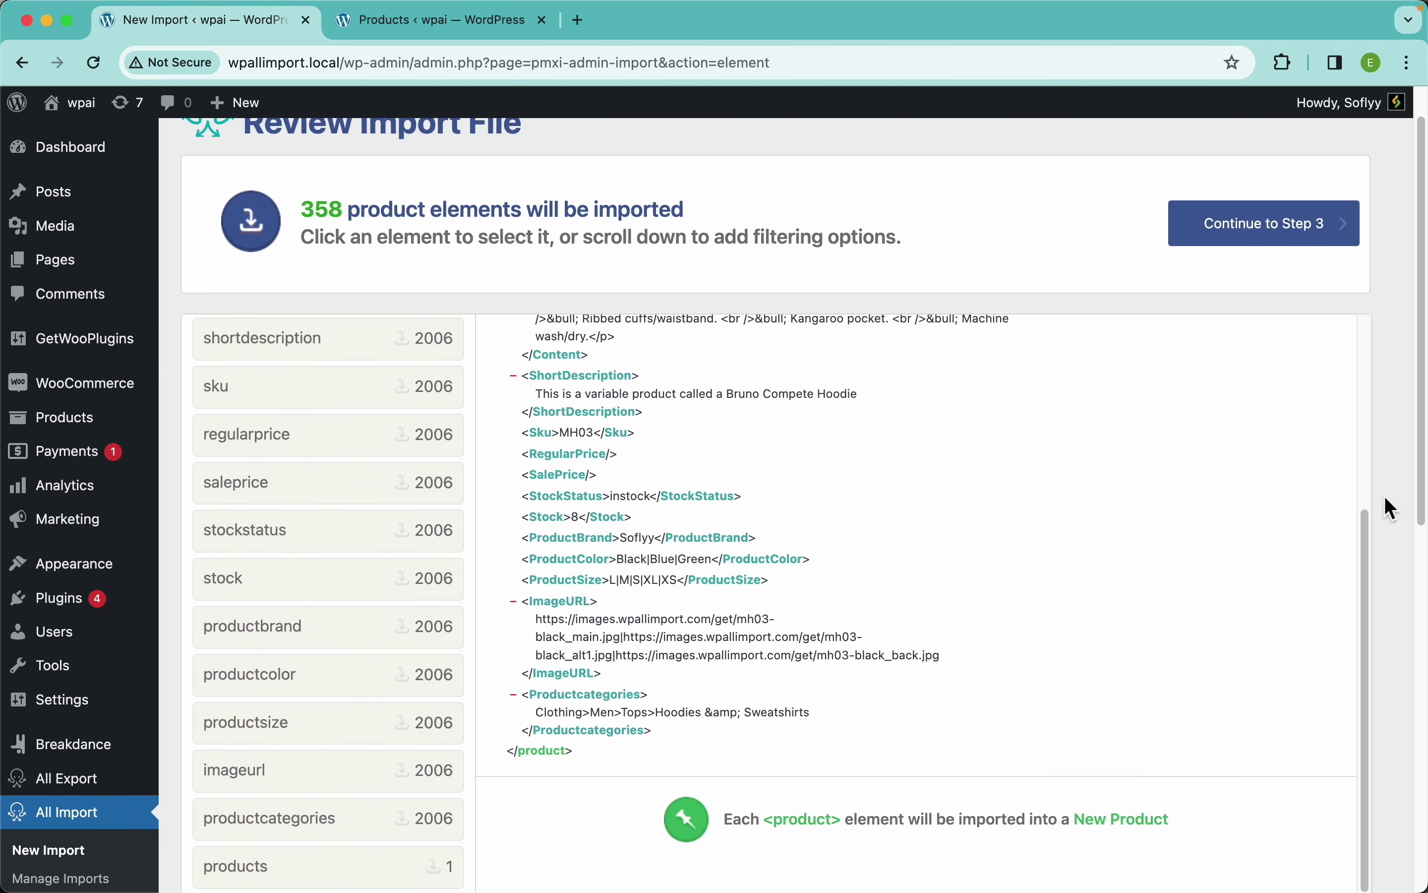
{"action": "scroll", "coordinate": [1392, 508], "scroll_direction": "up", "scroll_amount": 2}
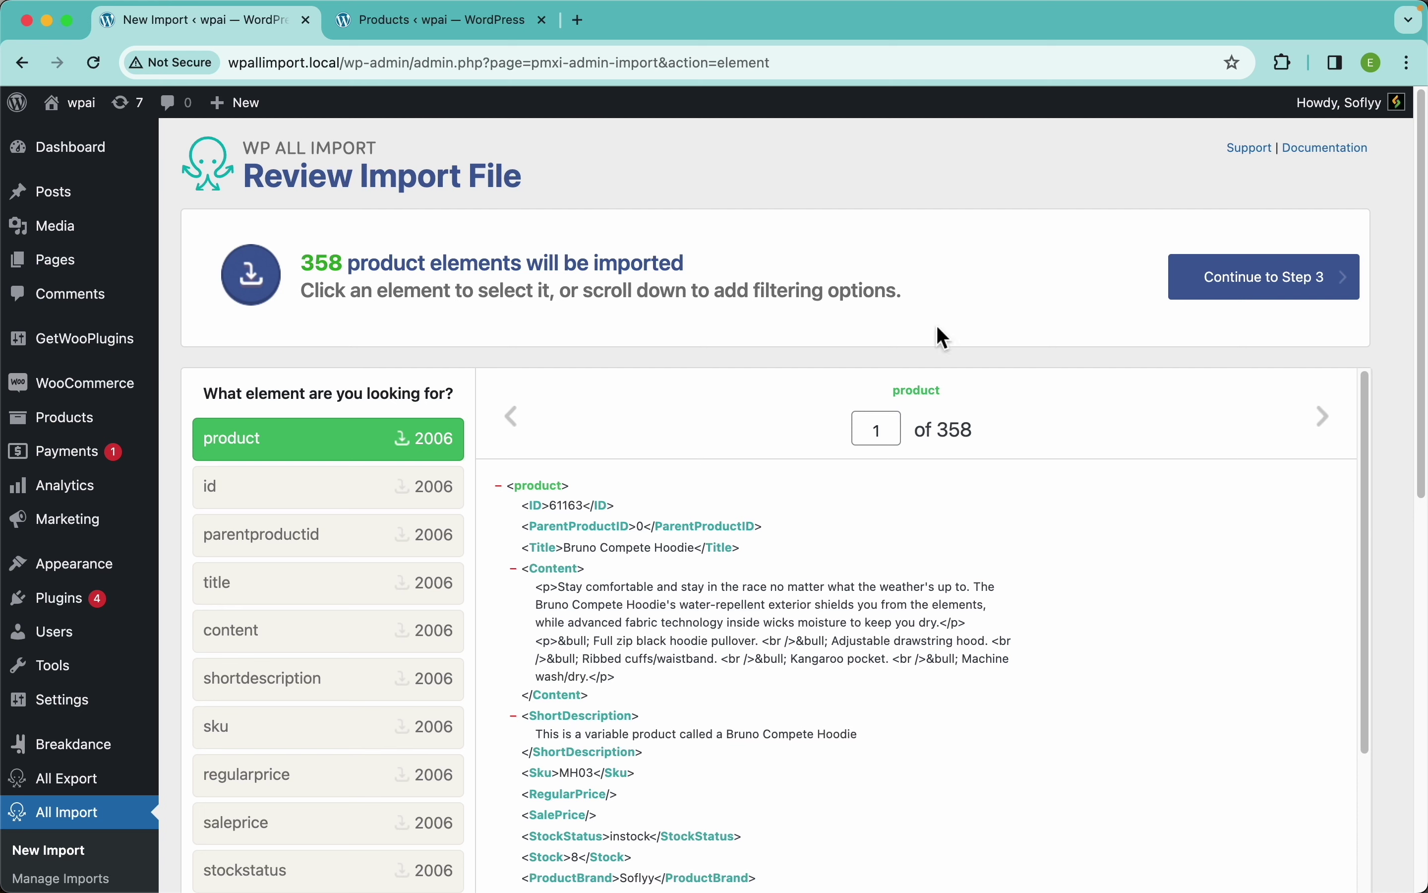
- Examine the XPath expression generated from the Hoodies filter rule
{"action": "scroll", "coordinate": [1019, 311], "scroll_direction": "down", "scroll_amount": 10}
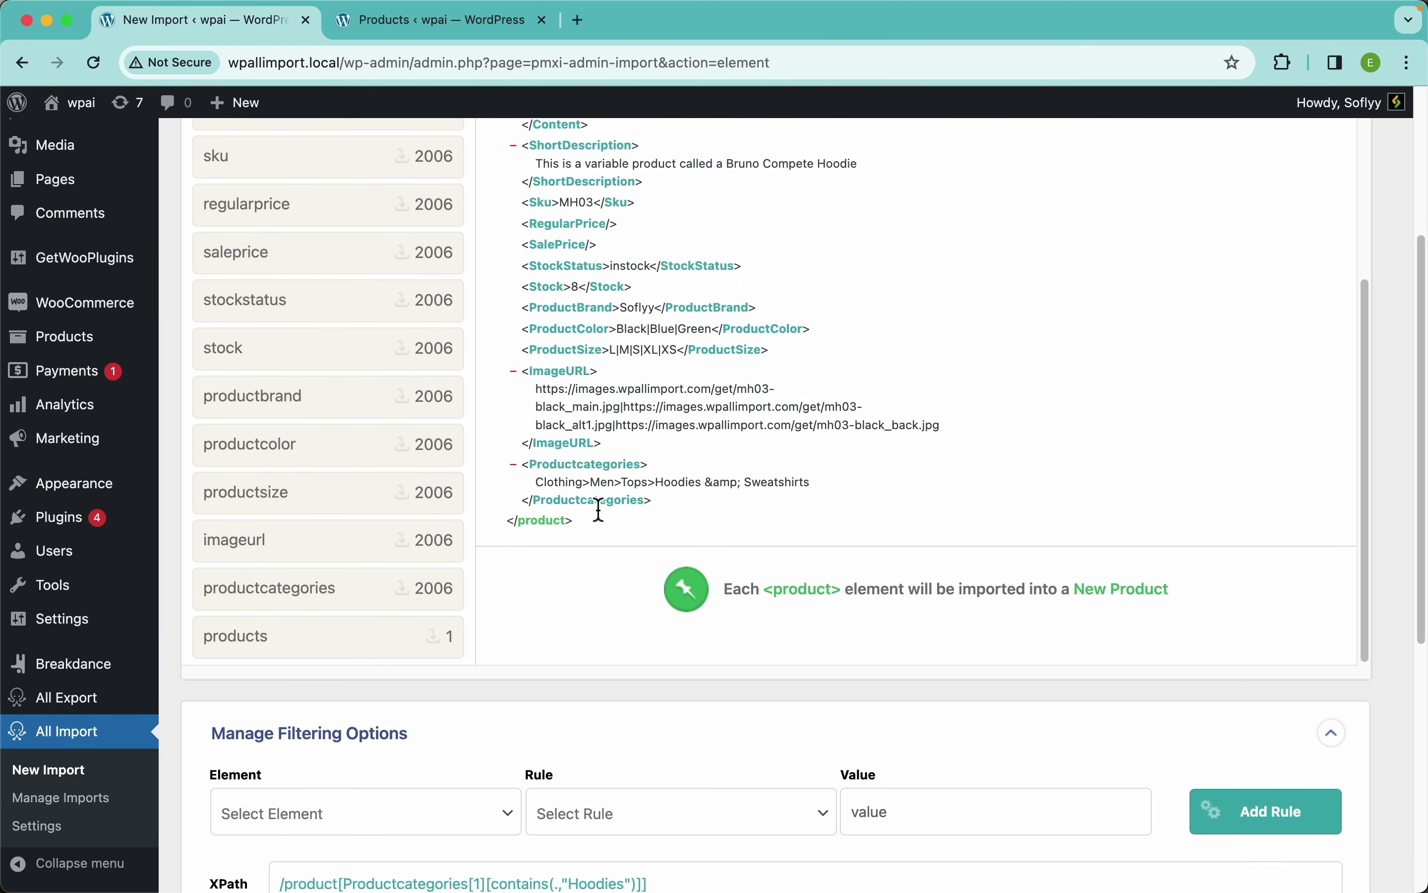
{"action": "scroll", "coordinate": [674, 650], "scroll_direction": "down", "scroll_amount": 2}
{"action": "scroll", "coordinate": [670, 652], "scroll_direction": "down", "scroll_amount": 5}
{"action": "left_click_drag", "start_coordinate": [648, 627], "coordinate": [250, 638]}
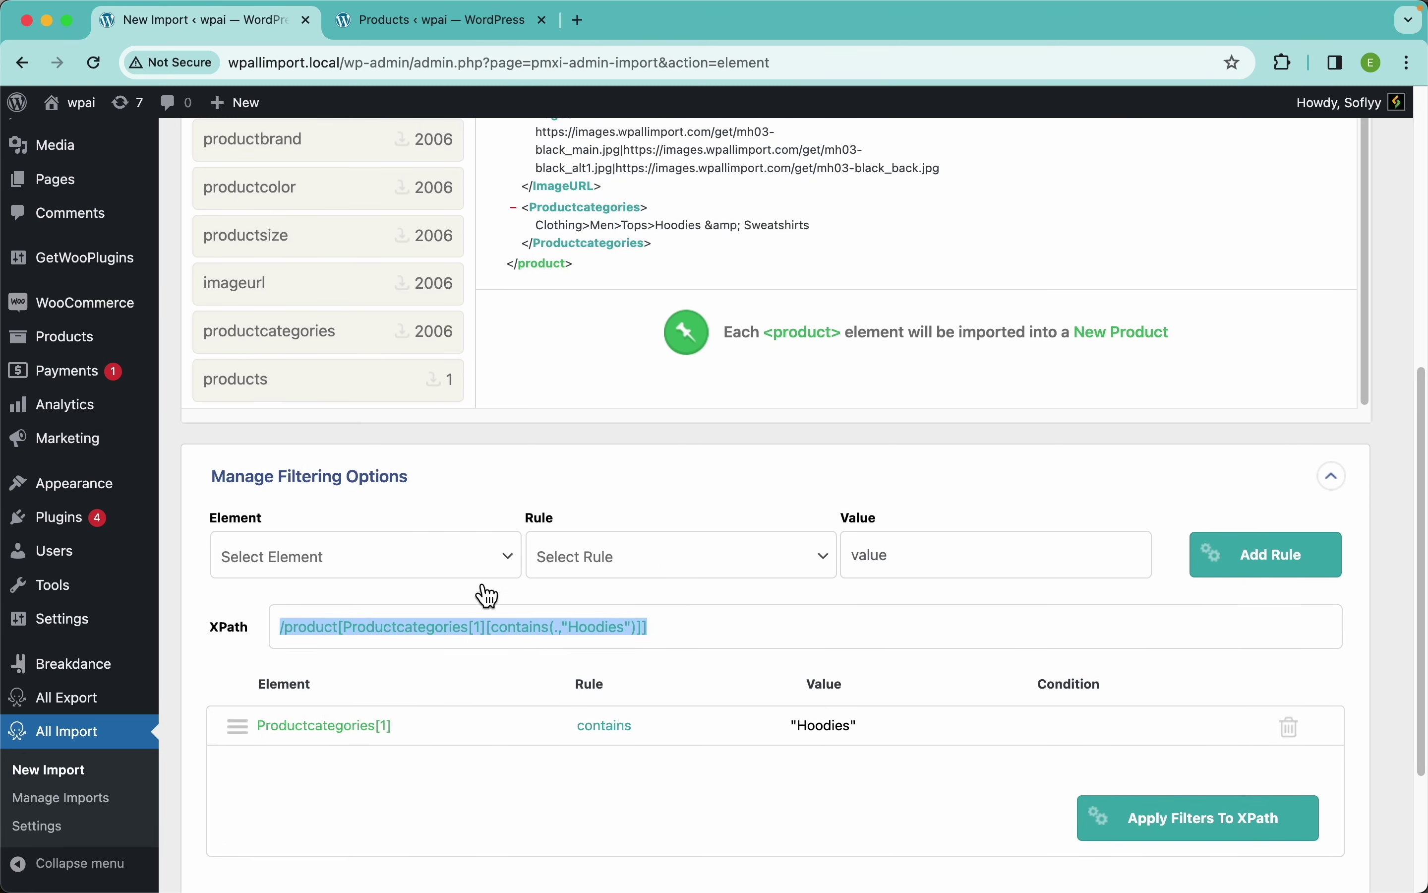
{"action": "left_click", "coordinate": [507, 678]}
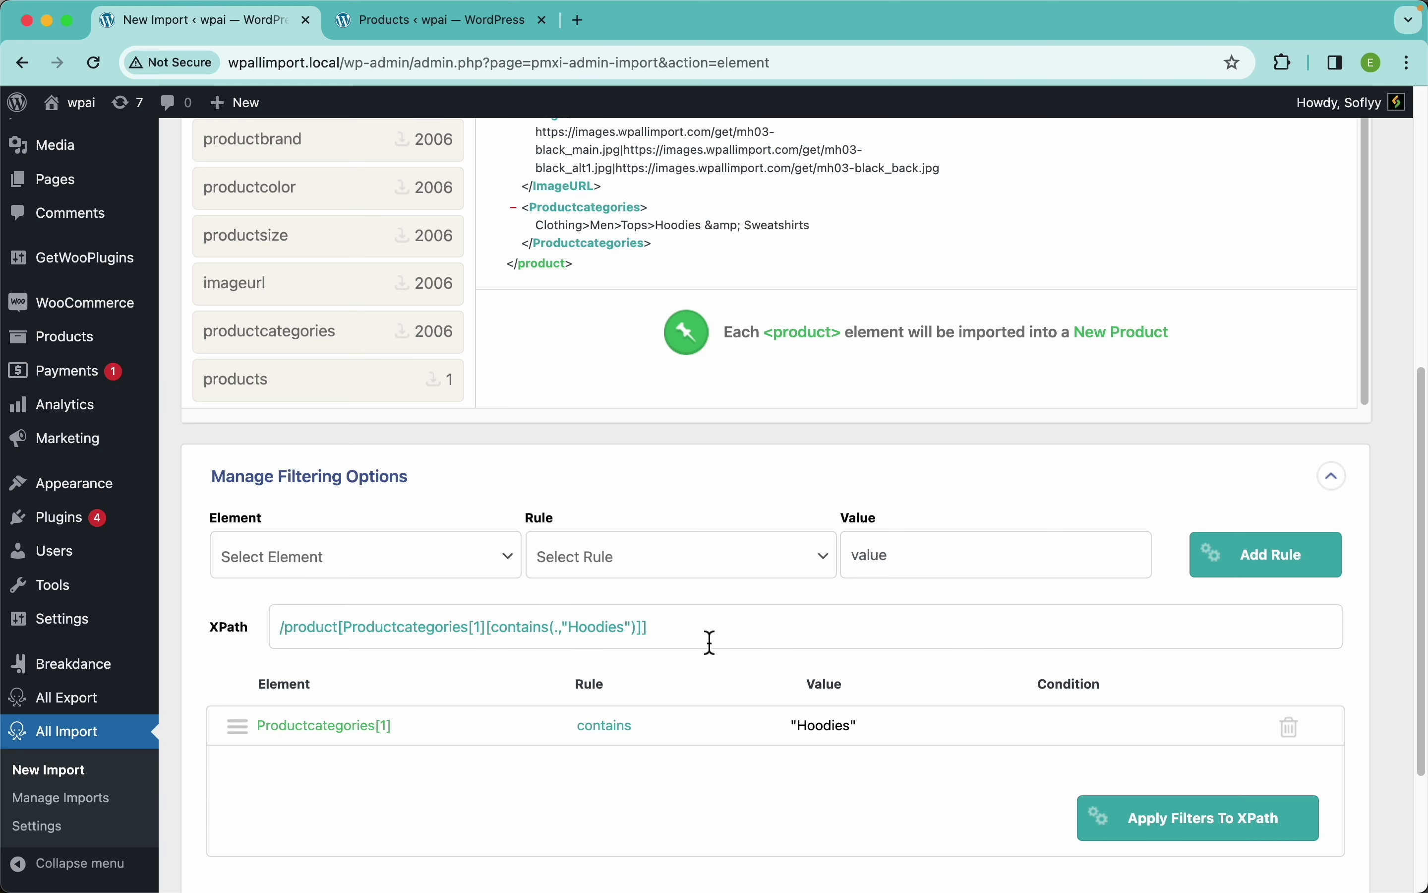
- Continue to step 3 and map the XML Title element to the product title
{"action": "scroll", "coordinate": [825, 573], "scroll_direction": "down", "scroll_amount": 5}
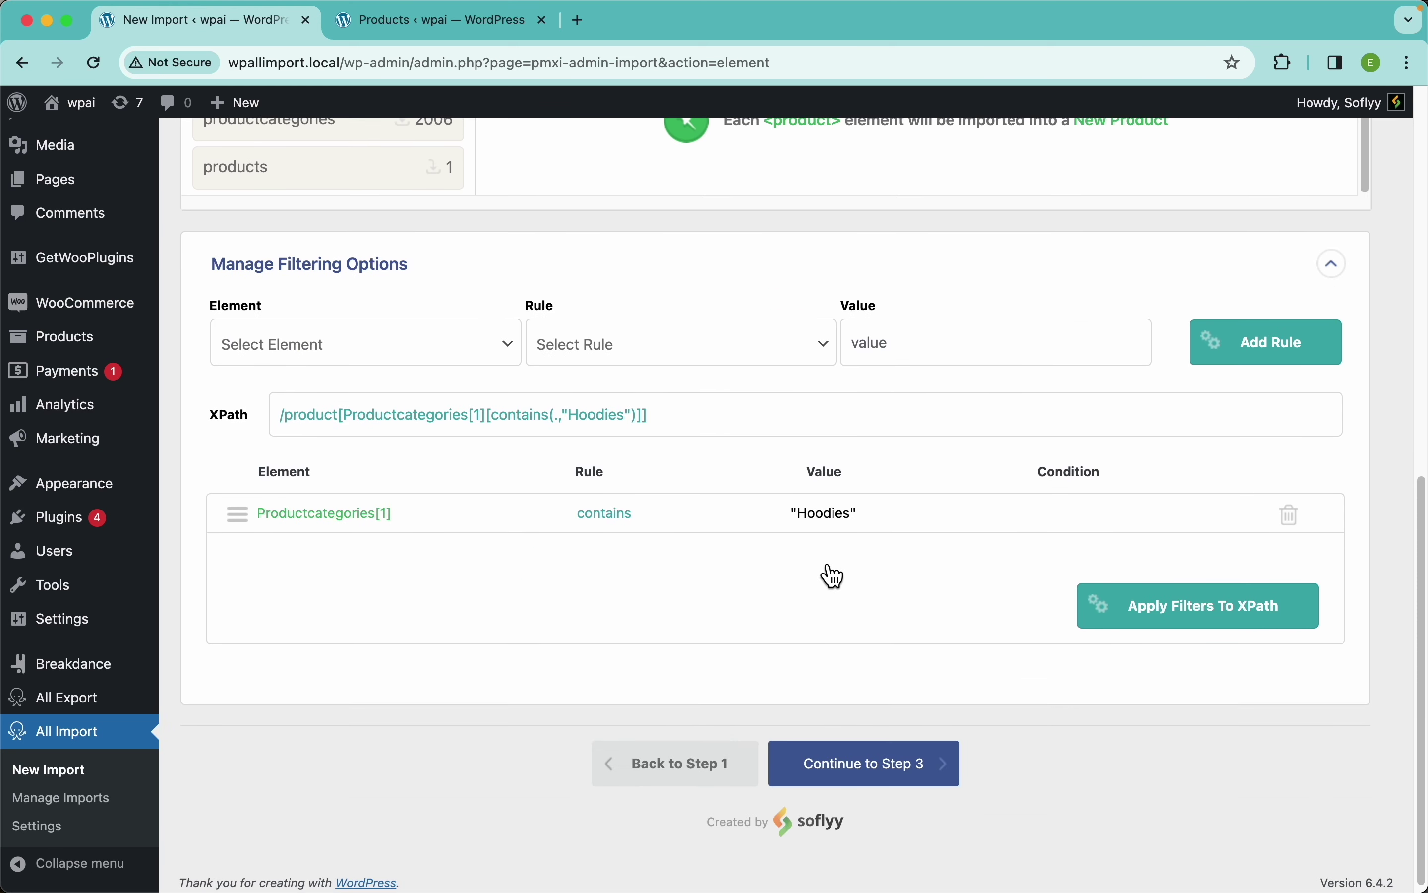
{"action": "left_click", "coordinate": [952, 773]}
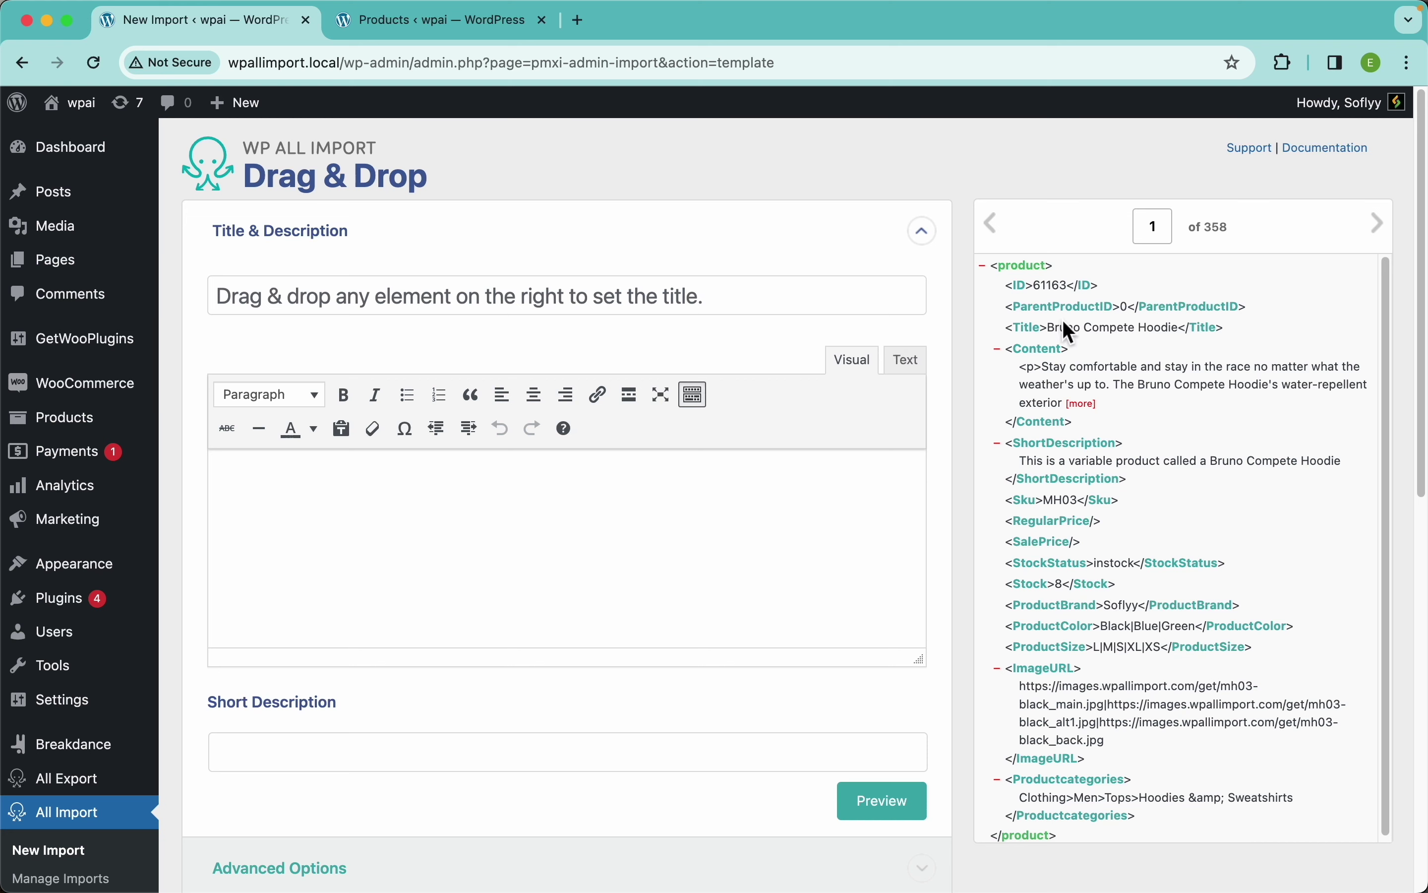
{"action": "left_click_drag", "start_coordinate": [1064, 322], "coordinate": [1032, 336]}
{"action": "left_click_drag", "start_coordinate": [1037, 331], "coordinate": [550, 281]}
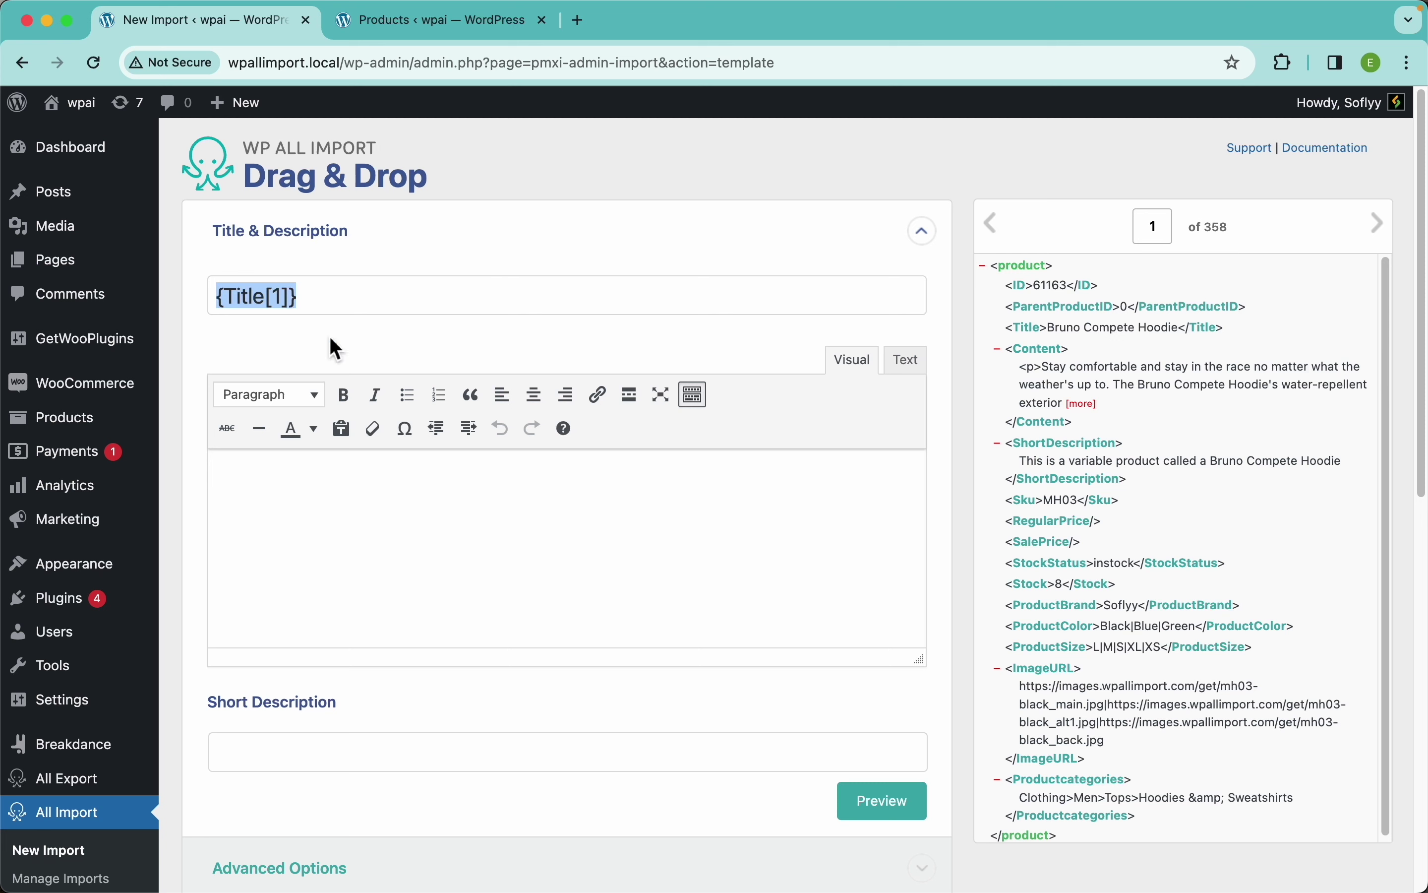
- Add the line "10% OFF!!!" to the product description, start a new line below it, and make the text bold
{"action": "left_click", "coordinate": [482, 535]}
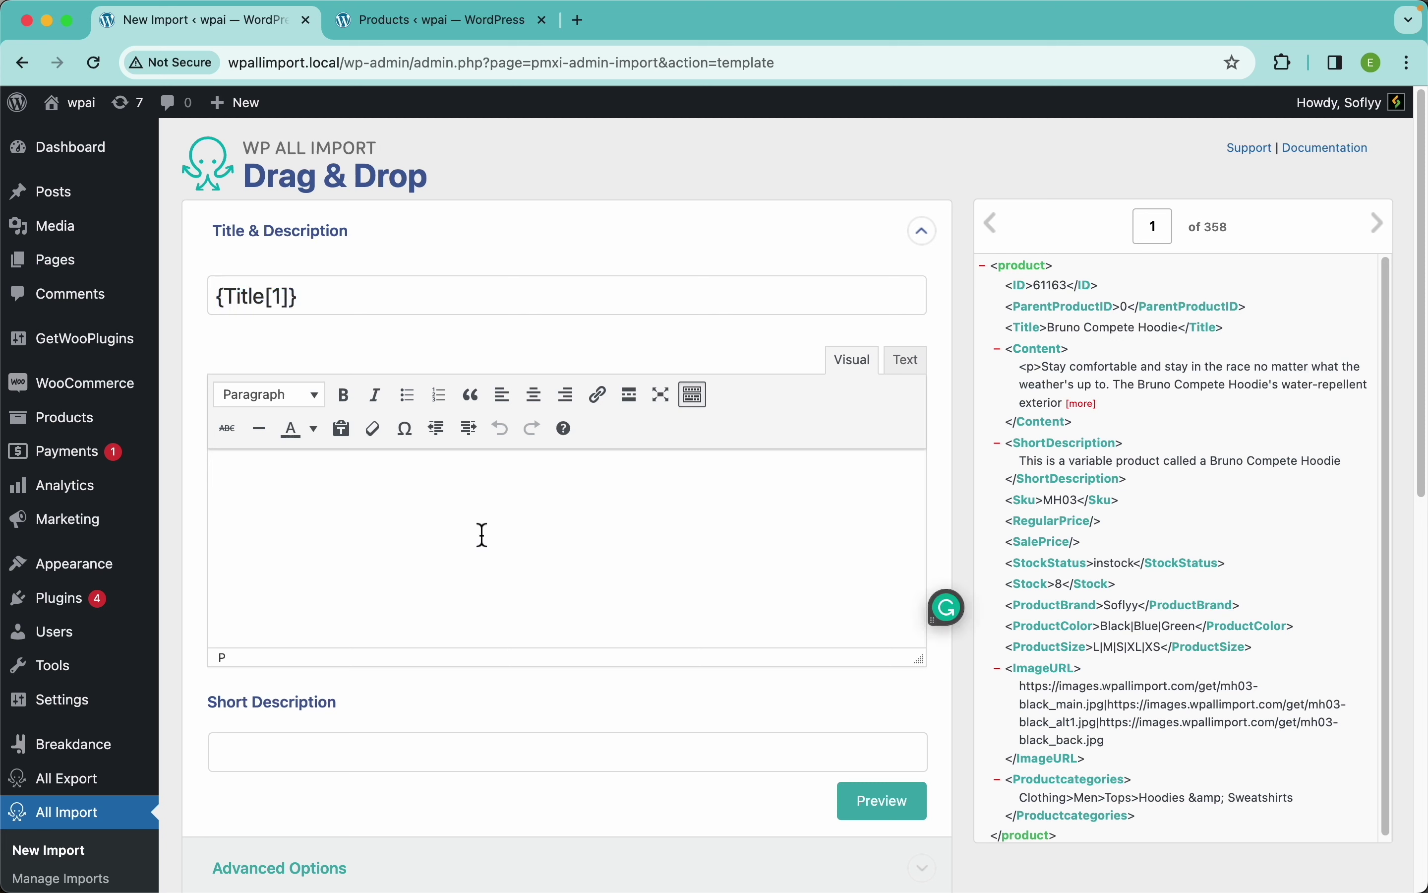
{"action": "key", "text": "Caps_Lock"}
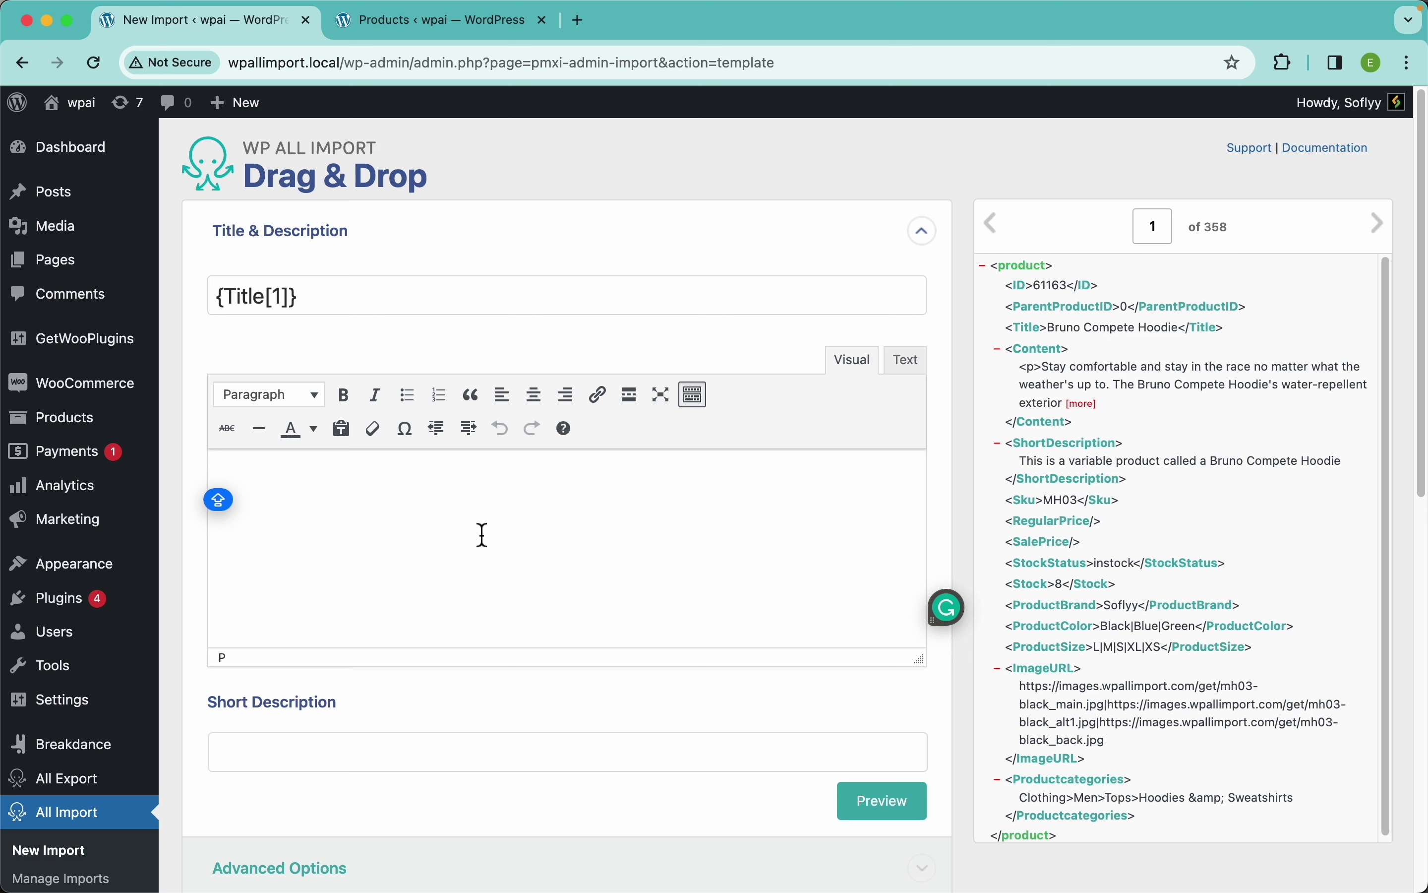
{"action": "type", "text": "10"}
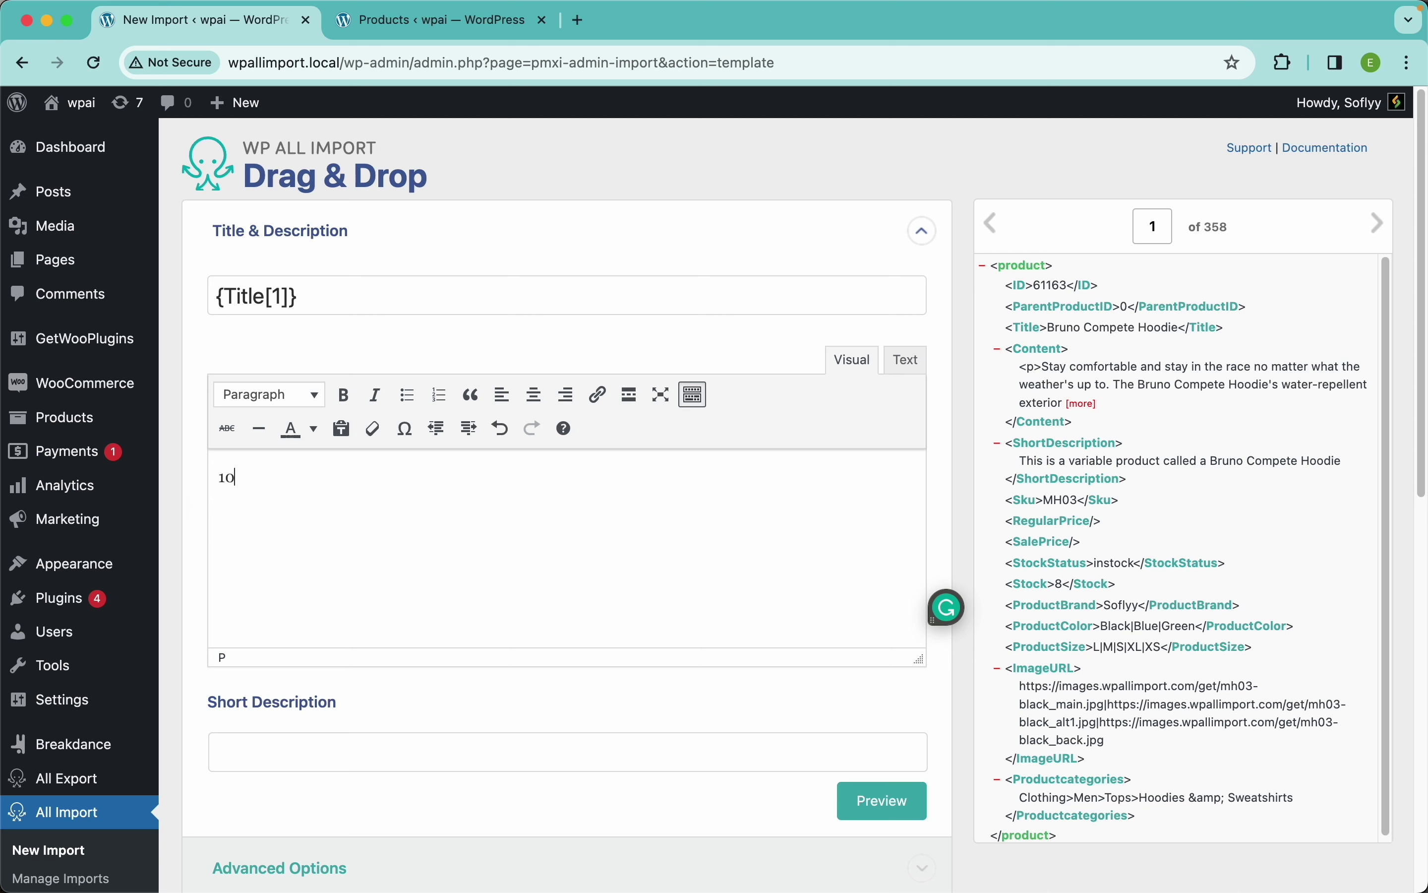
{"action": "type", "text": "% OFF!!!"}
{"action": "key", "text": "Return"}
{"action": "triple_click", "coordinate": [266, 477]}
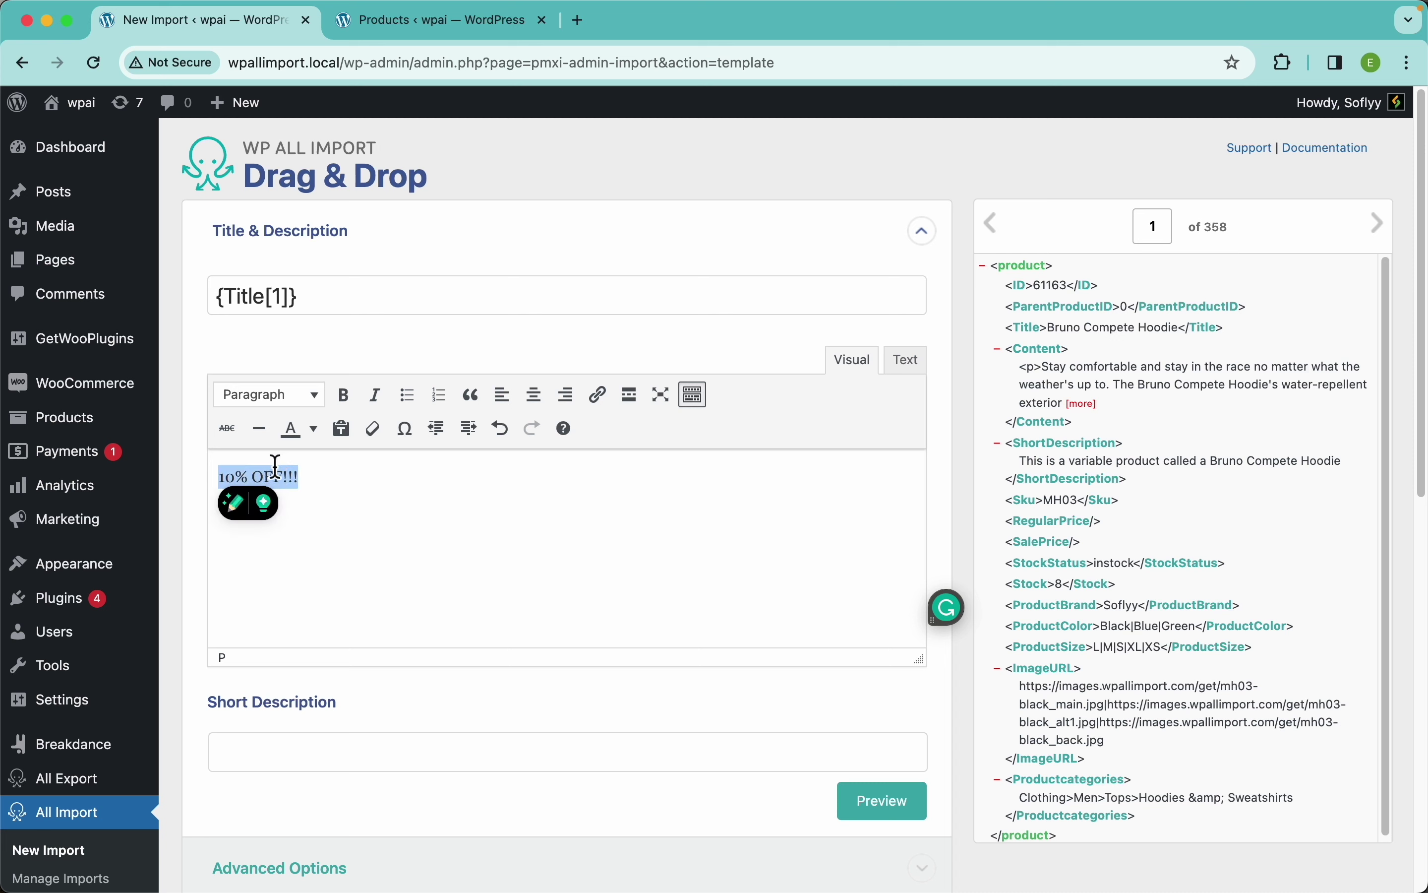
{"action": "left_click", "coordinate": [344, 394]}
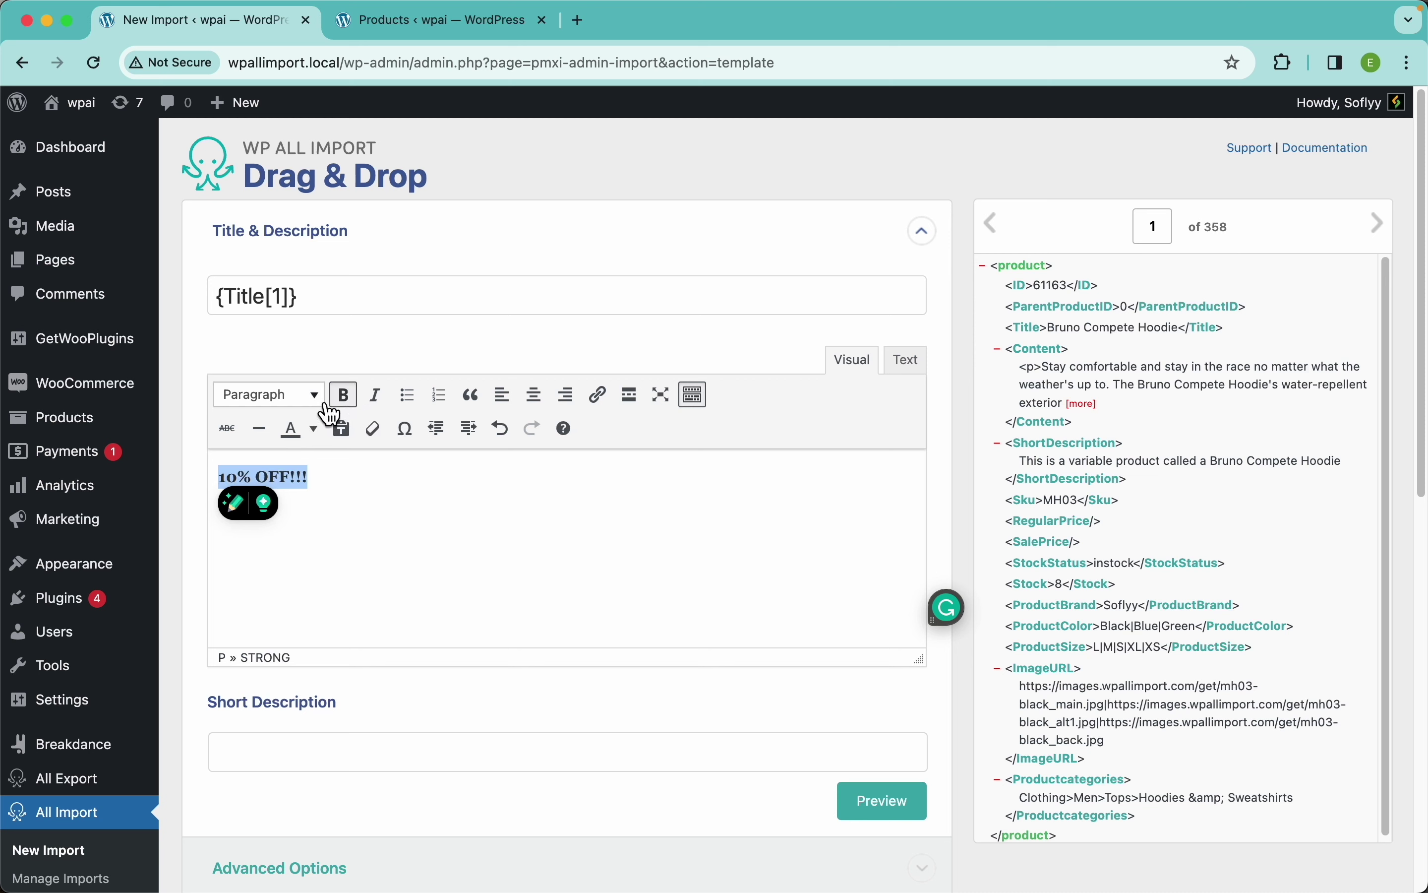
- Format the "10% OFF!!!" line in the product description as a red Heading 4
{"action": "left_click", "coordinate": [316, 394]}
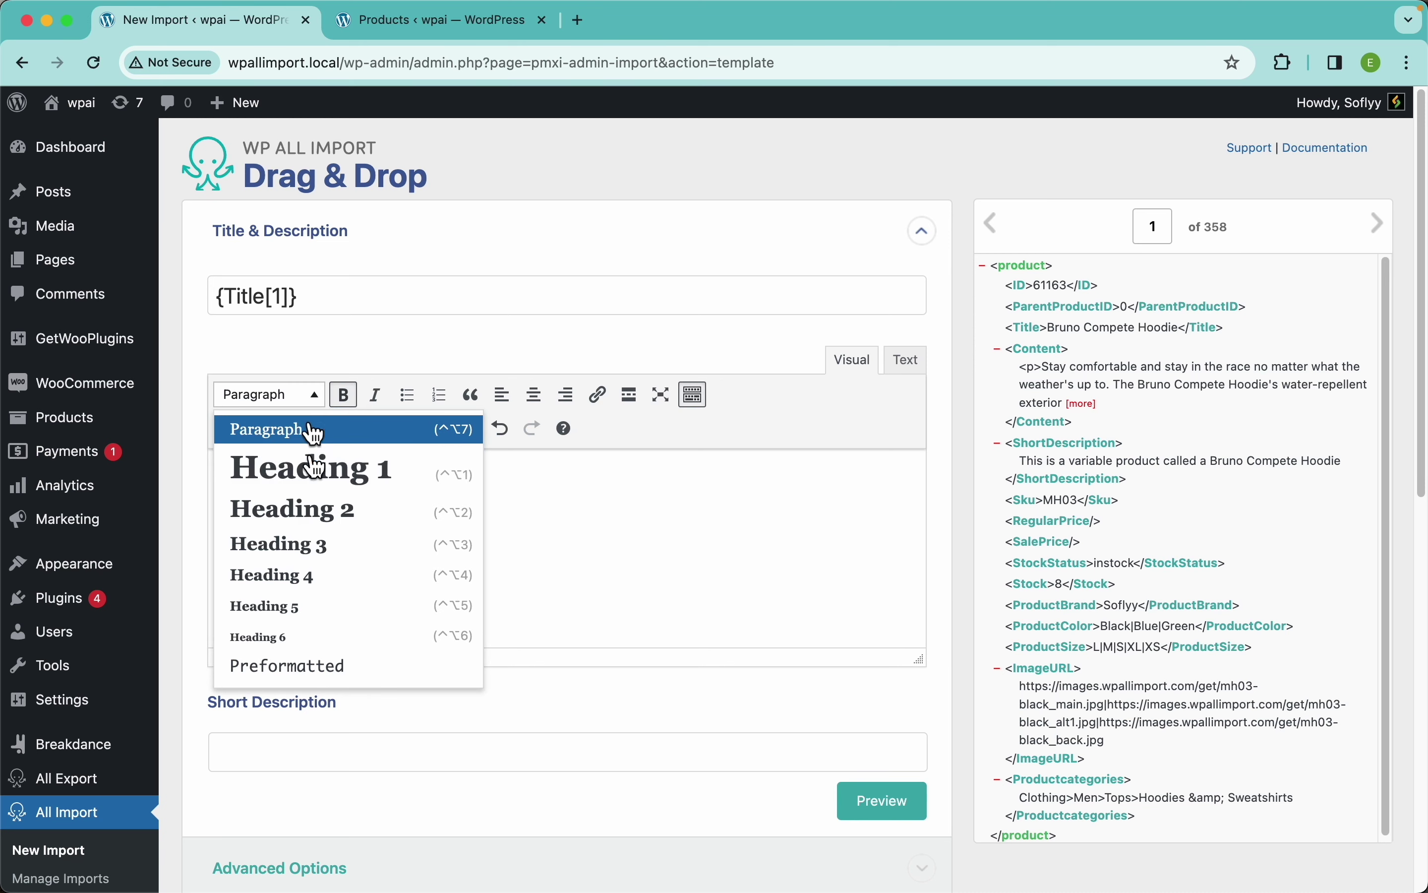
{"action": "left_click", "coordinate": [346, 585]}
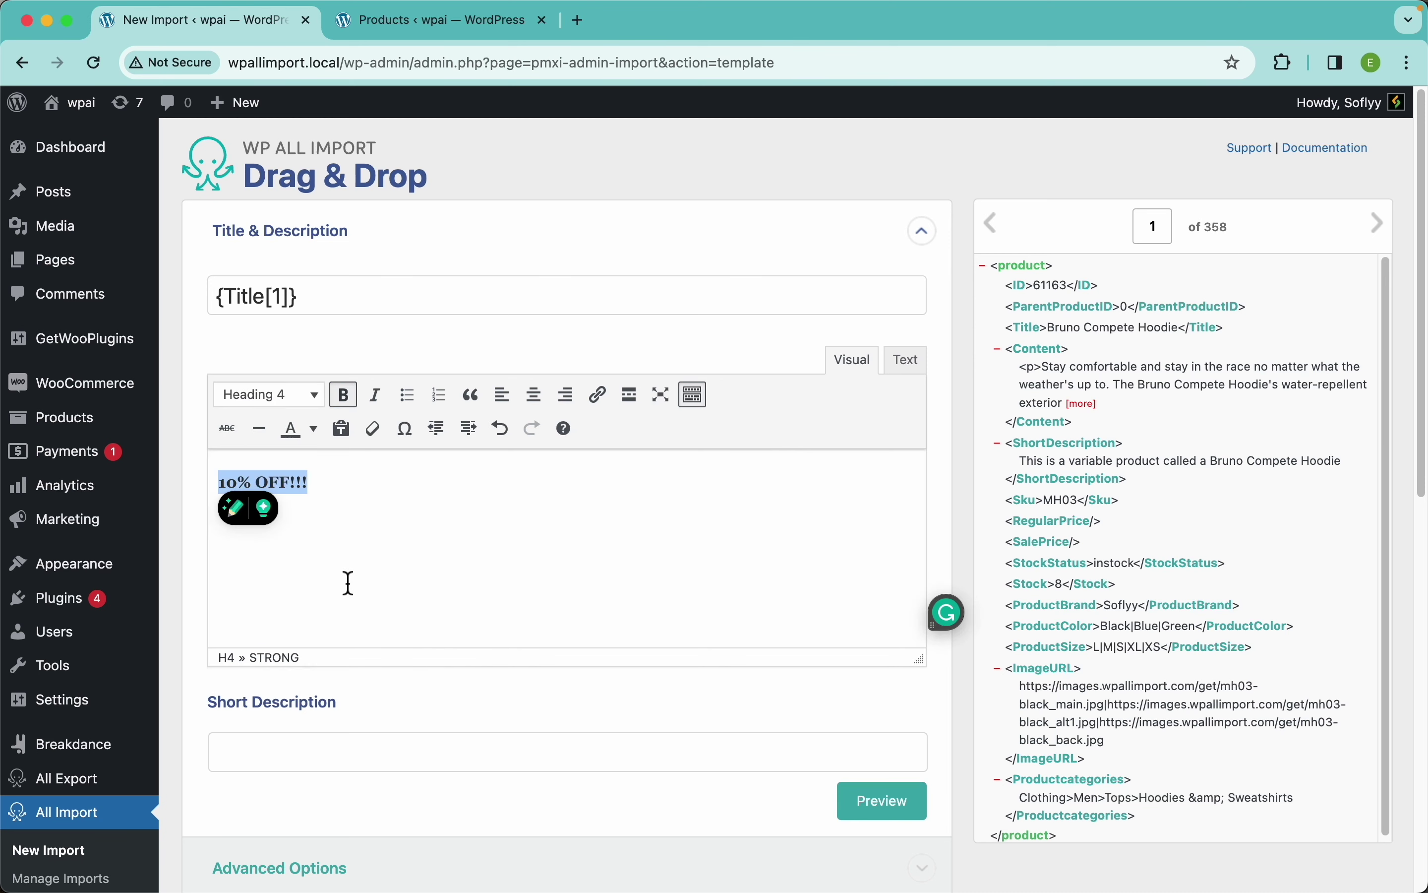
{"action": "left_click", "coordinate": [314, 429]}
{"action": "left_click", "coordinate": [238, 496]}
- Insert the XML Content element on a new line below the heading and add a horizontal line beneath it
{"action": "left_click", "coordinate": [360, 497]}
{"action": "key", "text": "Return"}
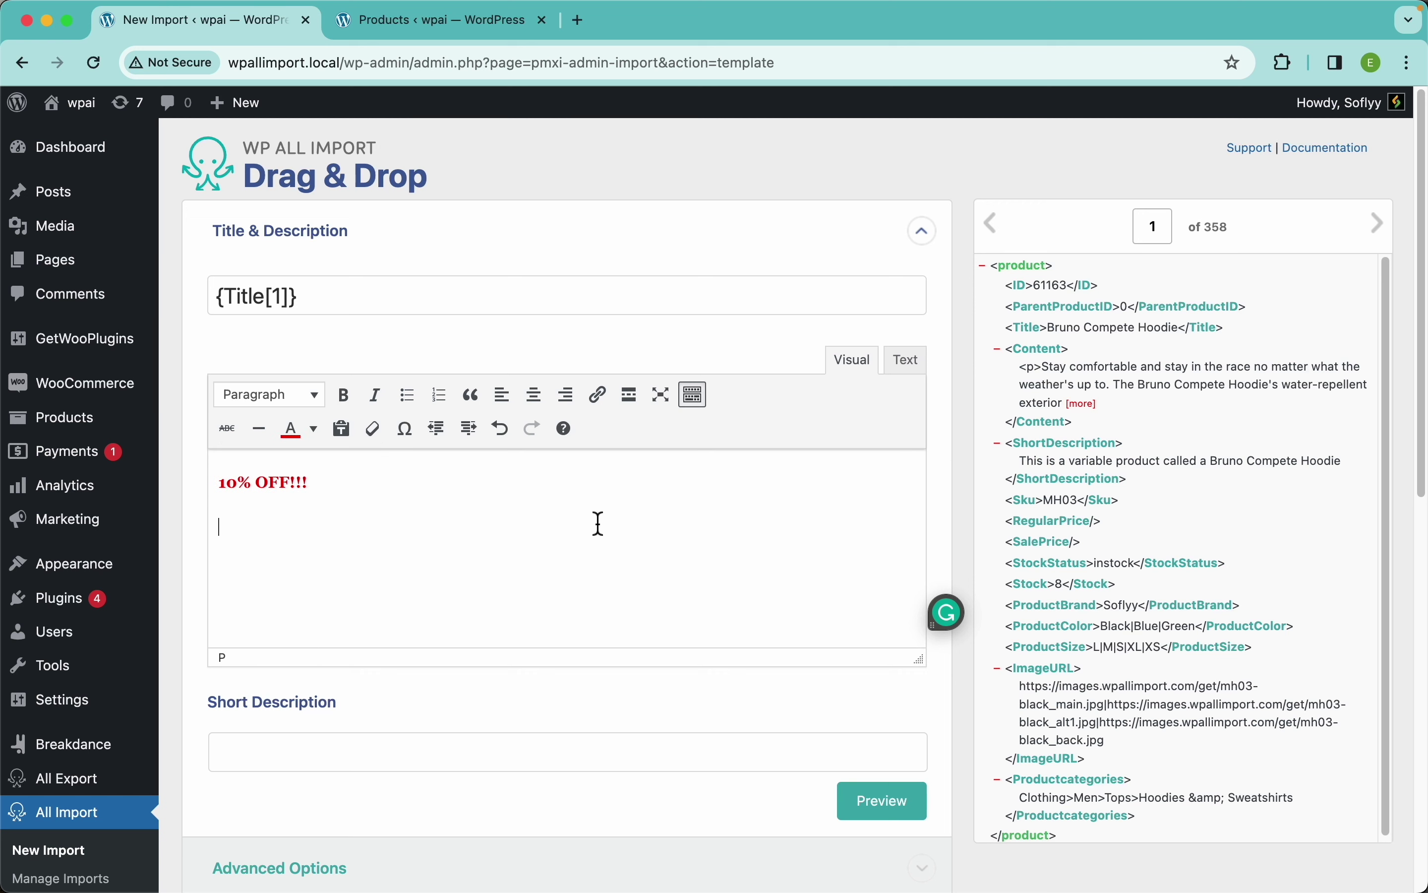
{"action": "left_click_drag", "start_coordinate": [1043, 369], "coordinate": [491, 533]}
{"action": "left_click", "coordinate": [259, 428]}
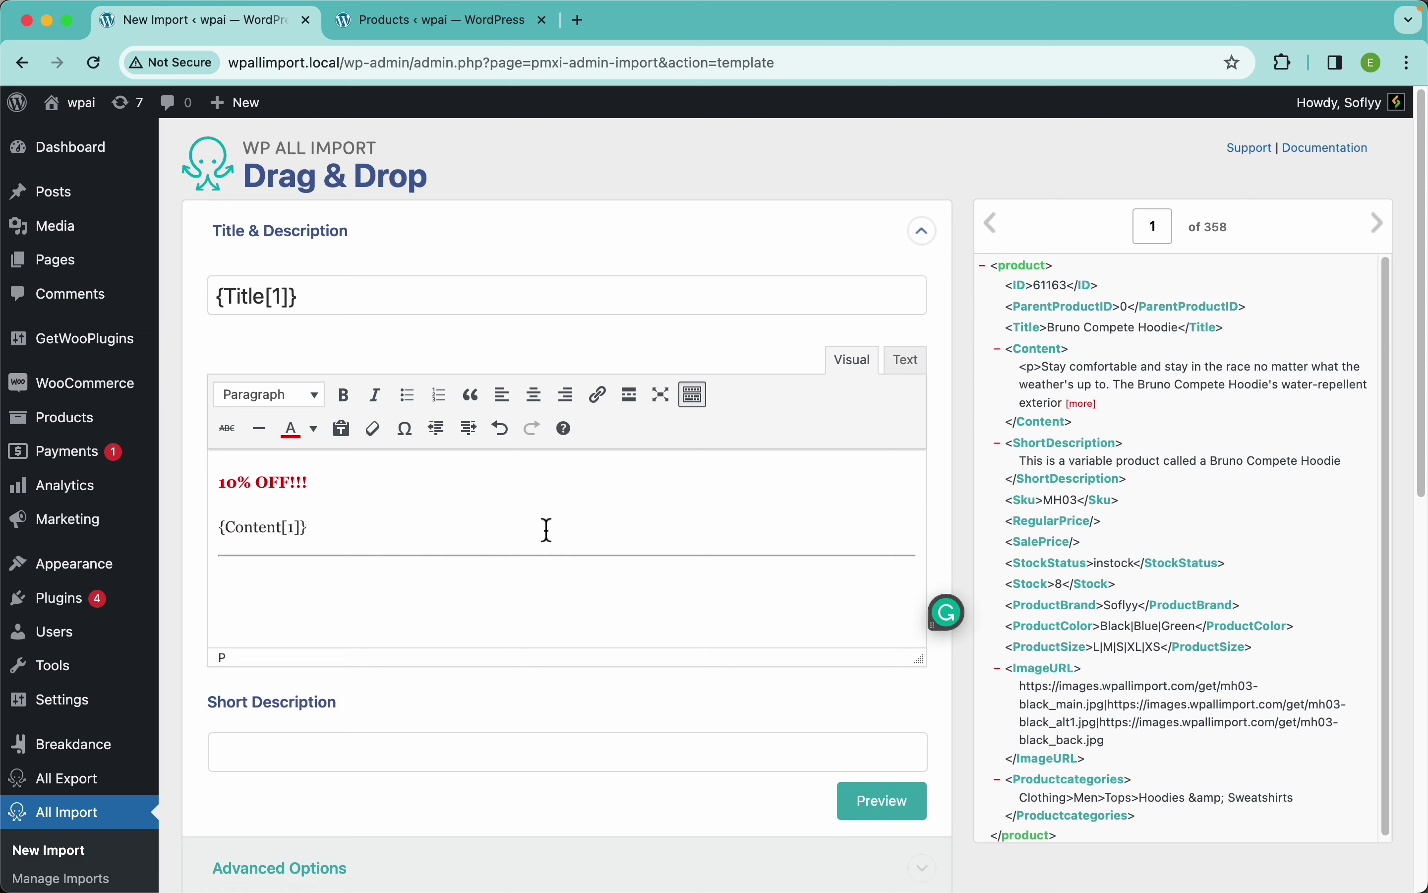
- Add a "SKU:" label in bold below the horizontal line, followed by the XML Sku element
{"action": "type", "text": "SKU:"}
{"action": "left_click_drag", "start_coordinate": [1040, 501], "coordinate": [721, 579]}
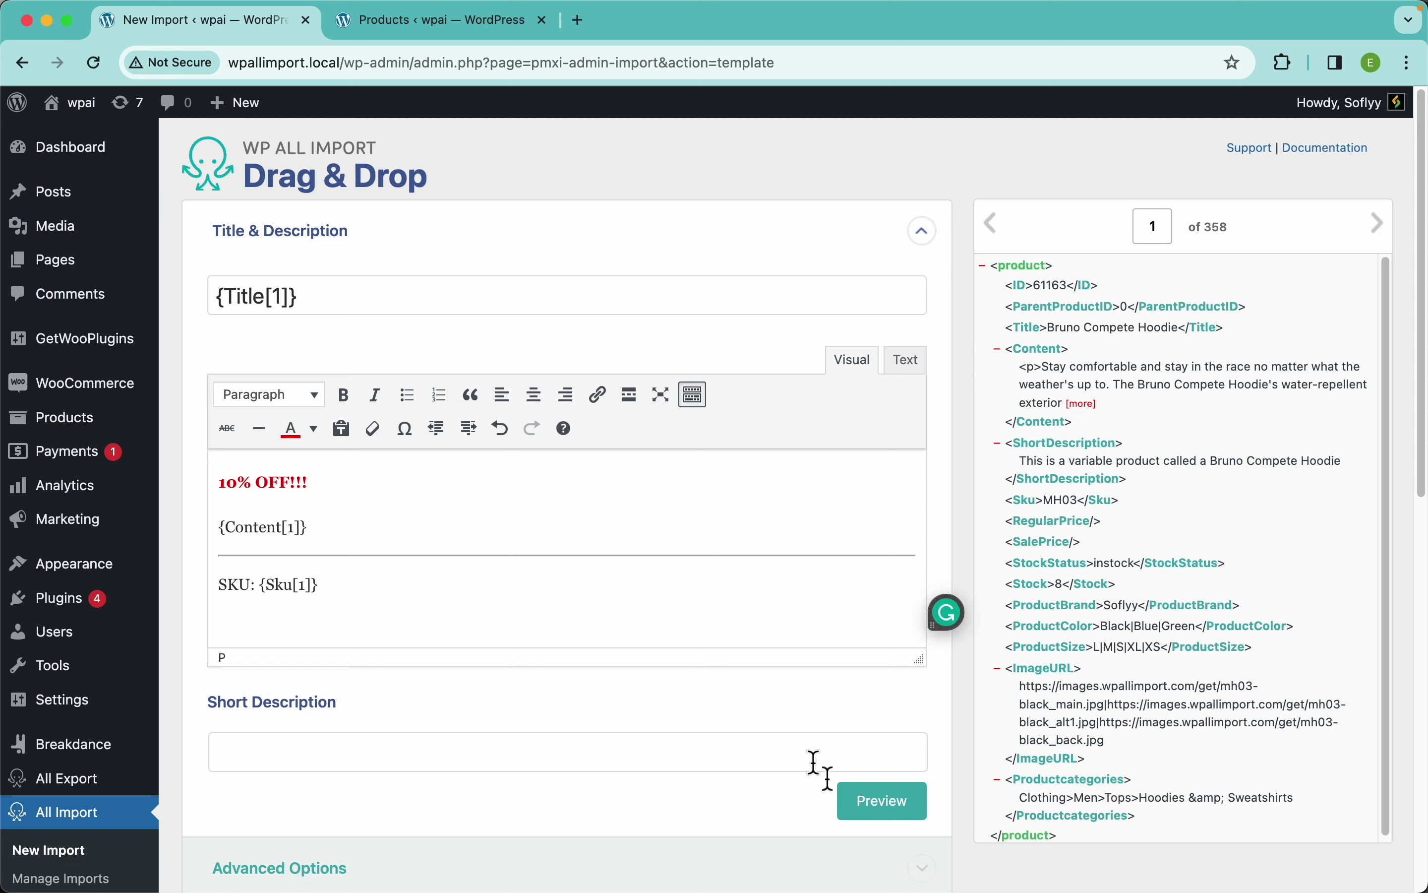
{"action": "left_click_drag", "start_coordinate": [260, 590], "coordinate": [217, 585]}
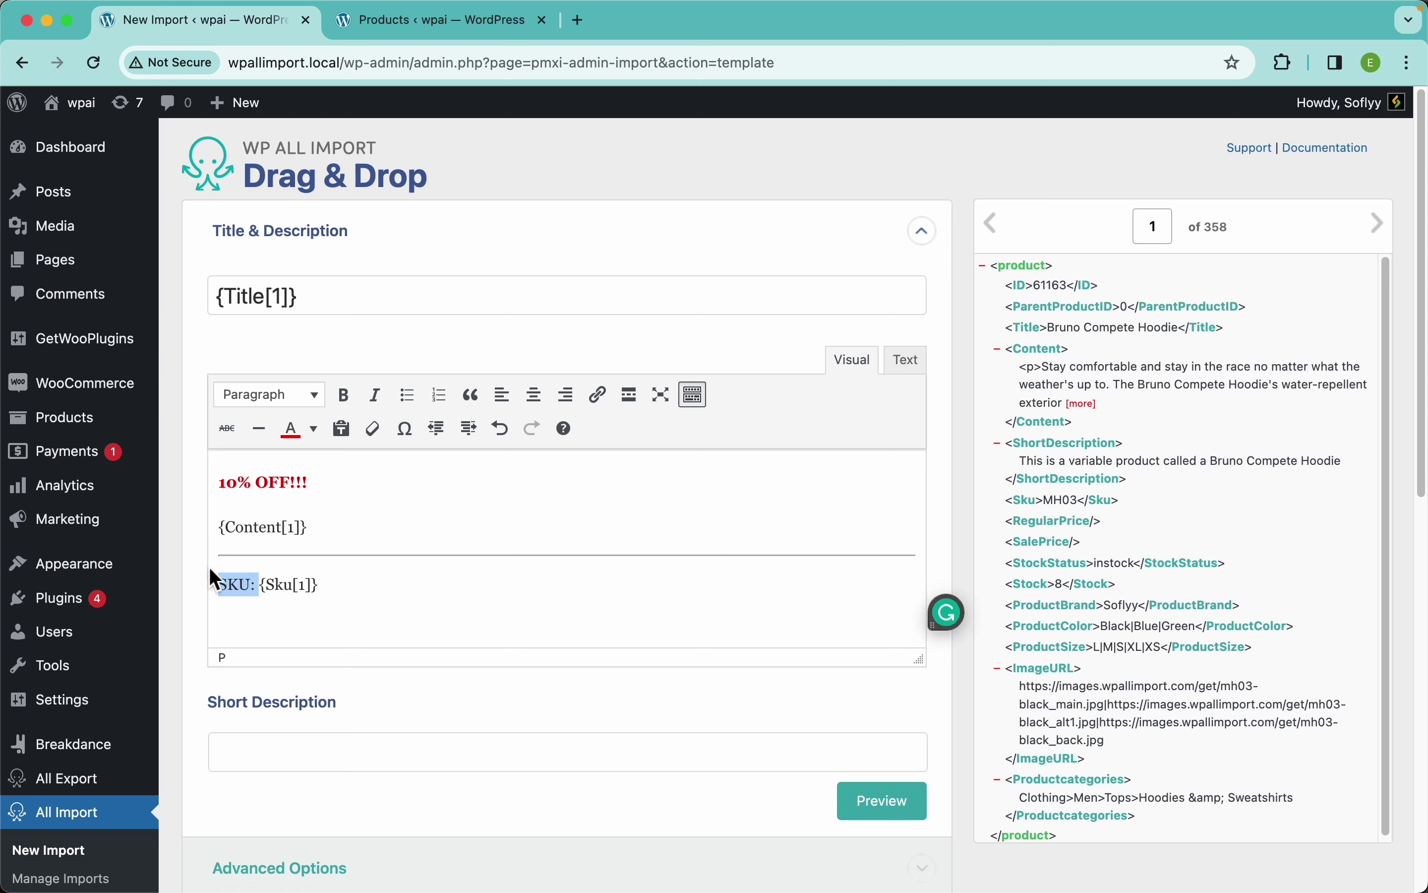
{"action": "left_click", "coordinate": [344, 394]}
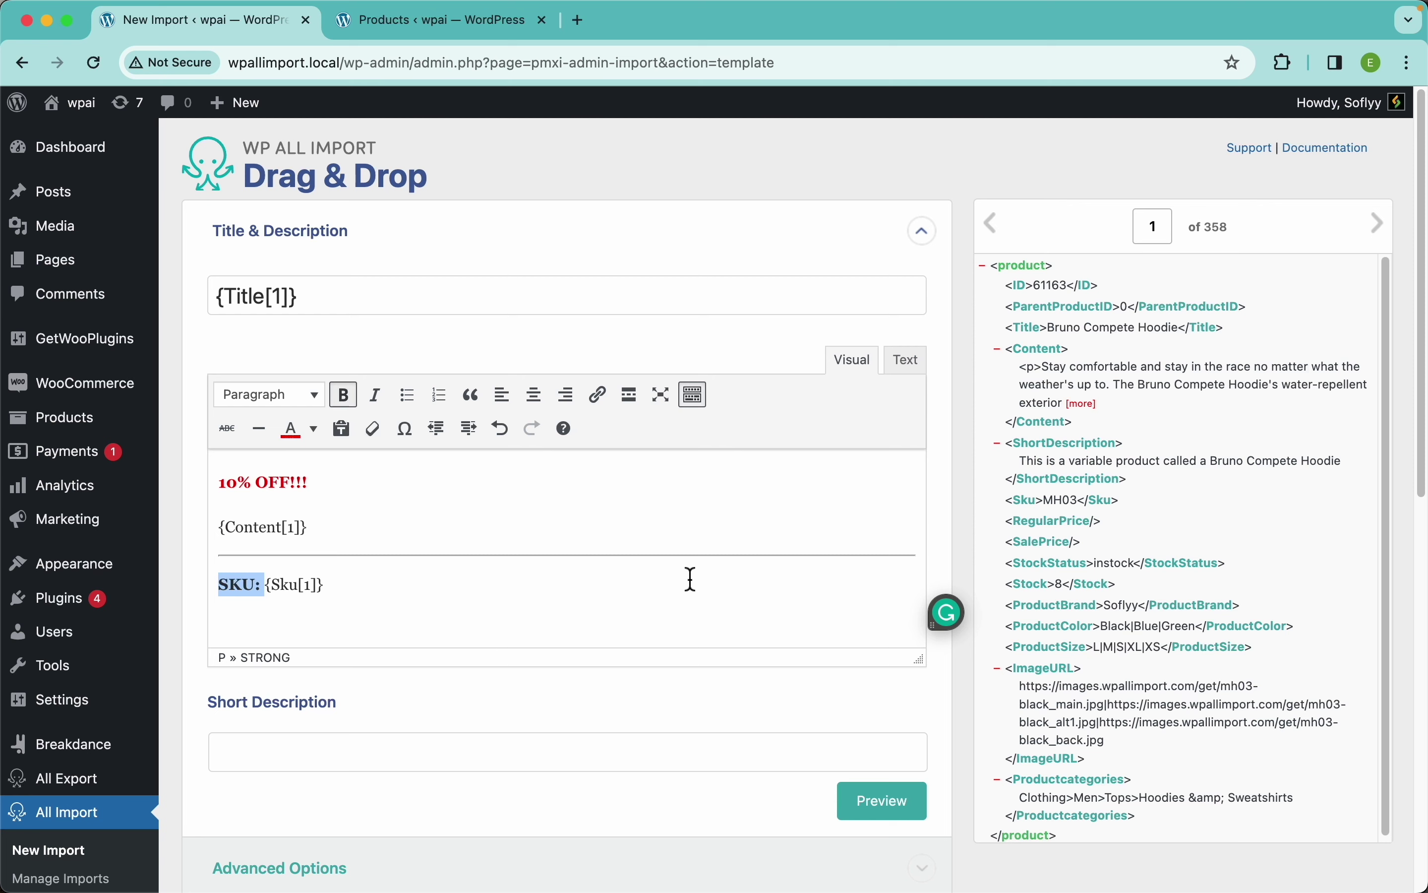
- Preview the mapped title and description for the first record, and check the description's HTML source
{"action": "left_click", "coordinate": [905, 806]}
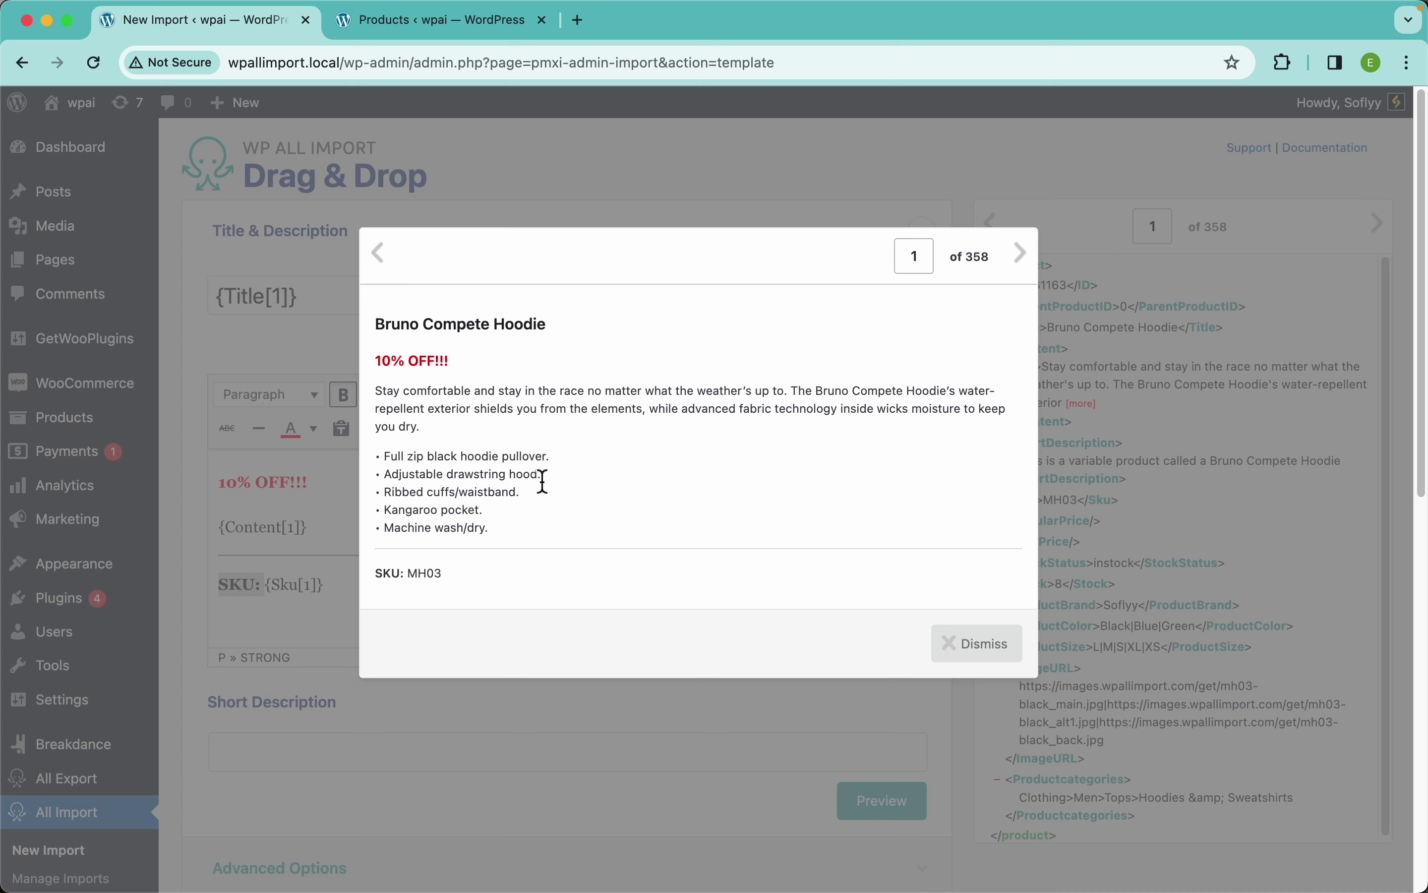
{"action": "left_click", "coordinate": [978, 643]}
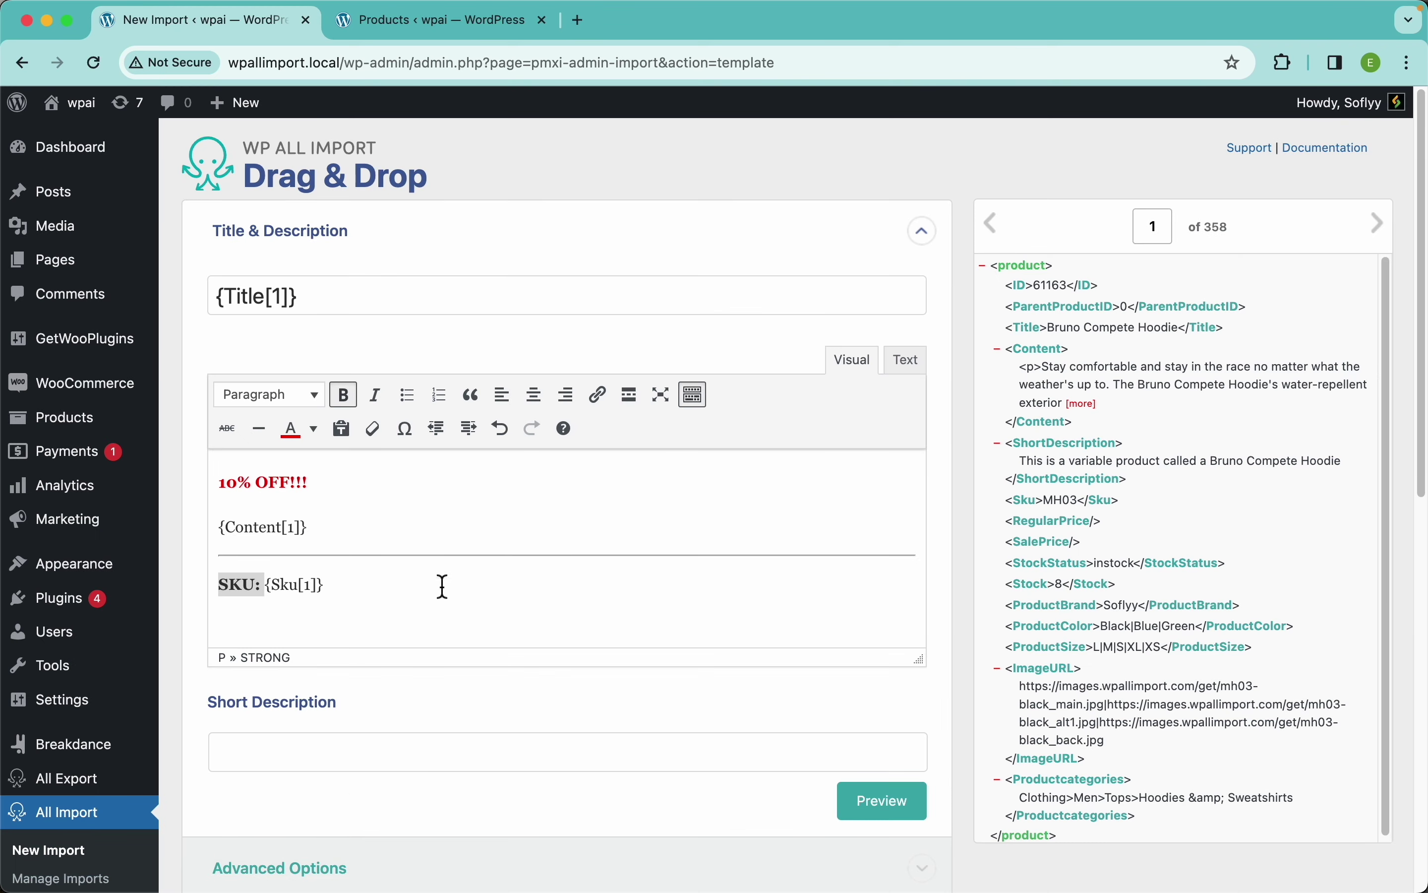
{"action": "left_click", "coordinate": [549, 537]}
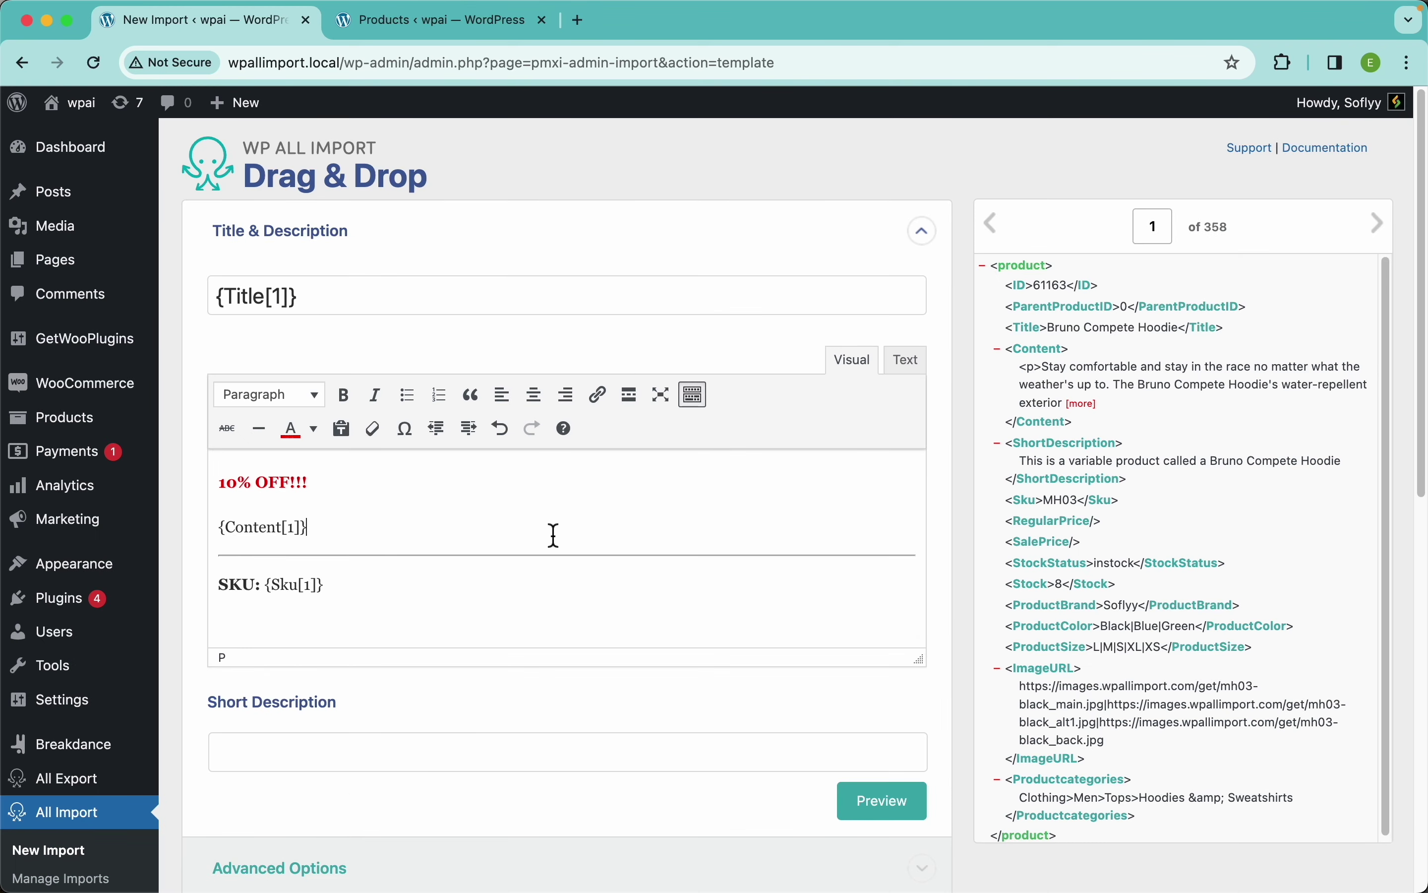
{"action": "left_click", "coordinate": [909, 362]}
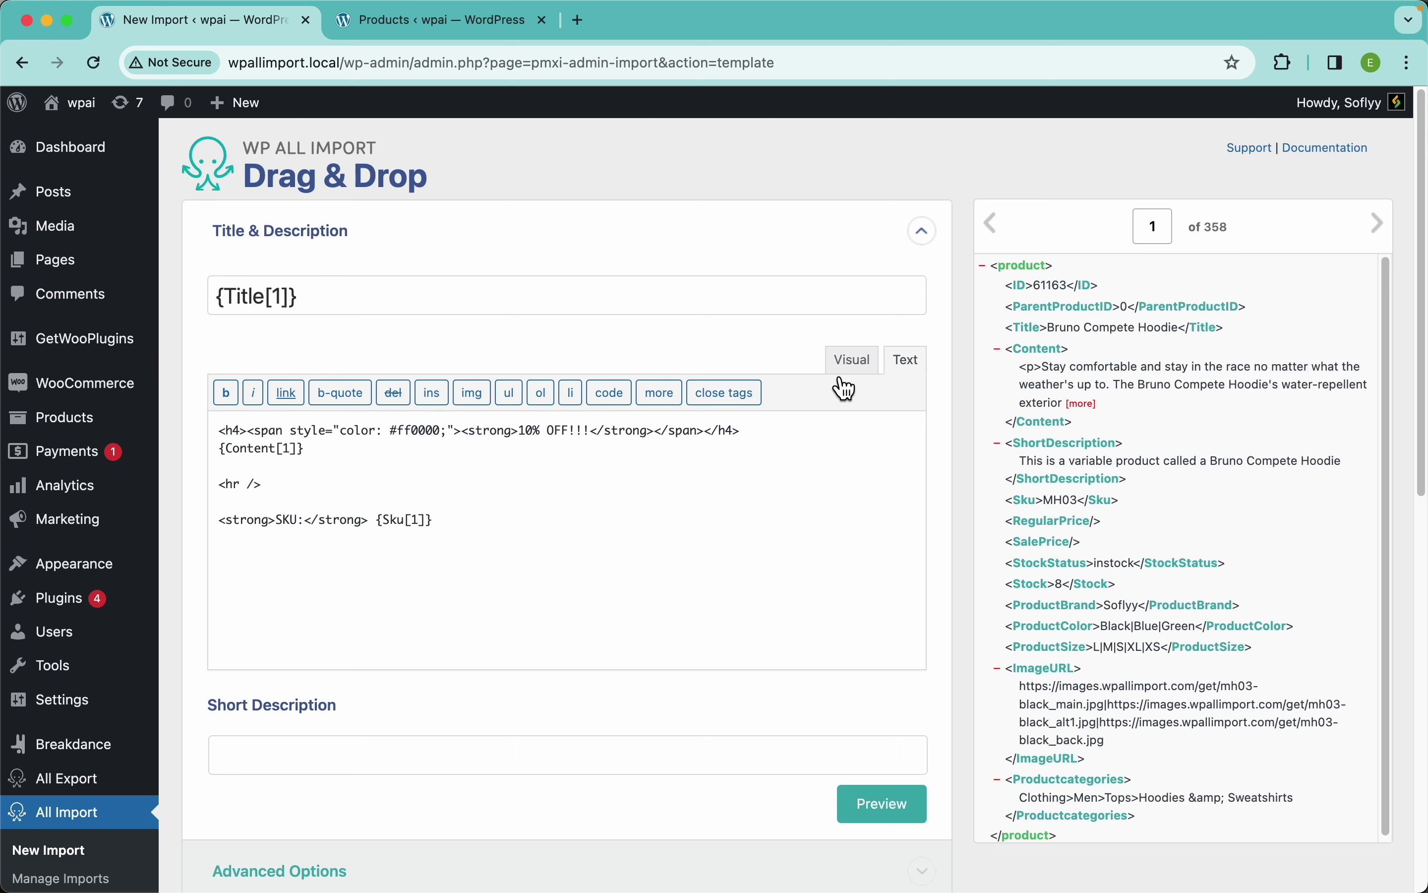
{"action": "left_click", "coordinate": [853, 360]}
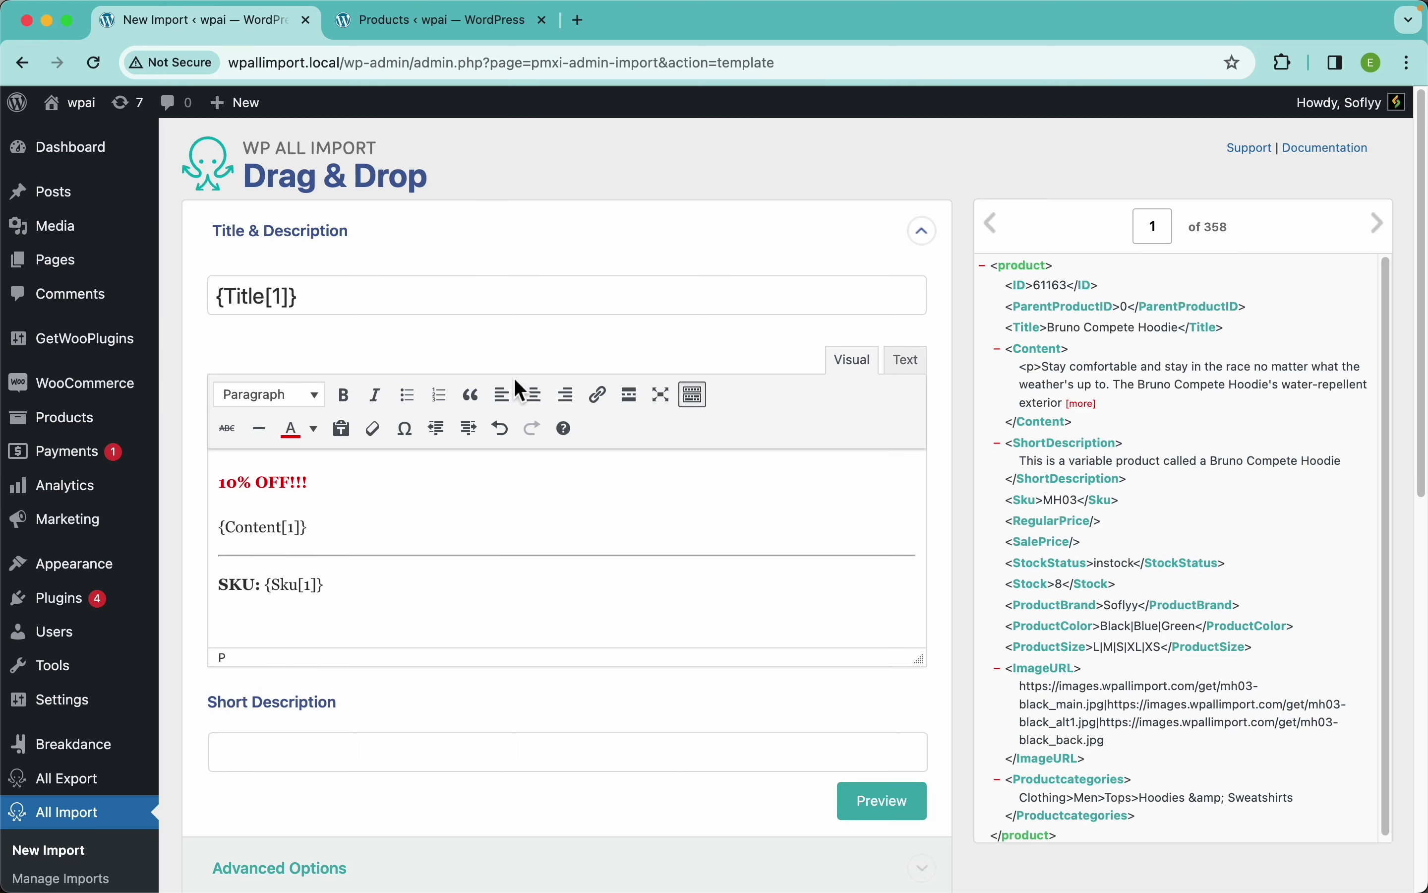
- Map the XML ShortDescription element to the product's short description
{"action": "scroll", "coordinate": [591, 361], "scroll_direction": "down", "scroll_amount": 5}
{"action": "scroll", "coordinate": [591, 361], "scroll_direction": "down", "scroll_amount": 2}
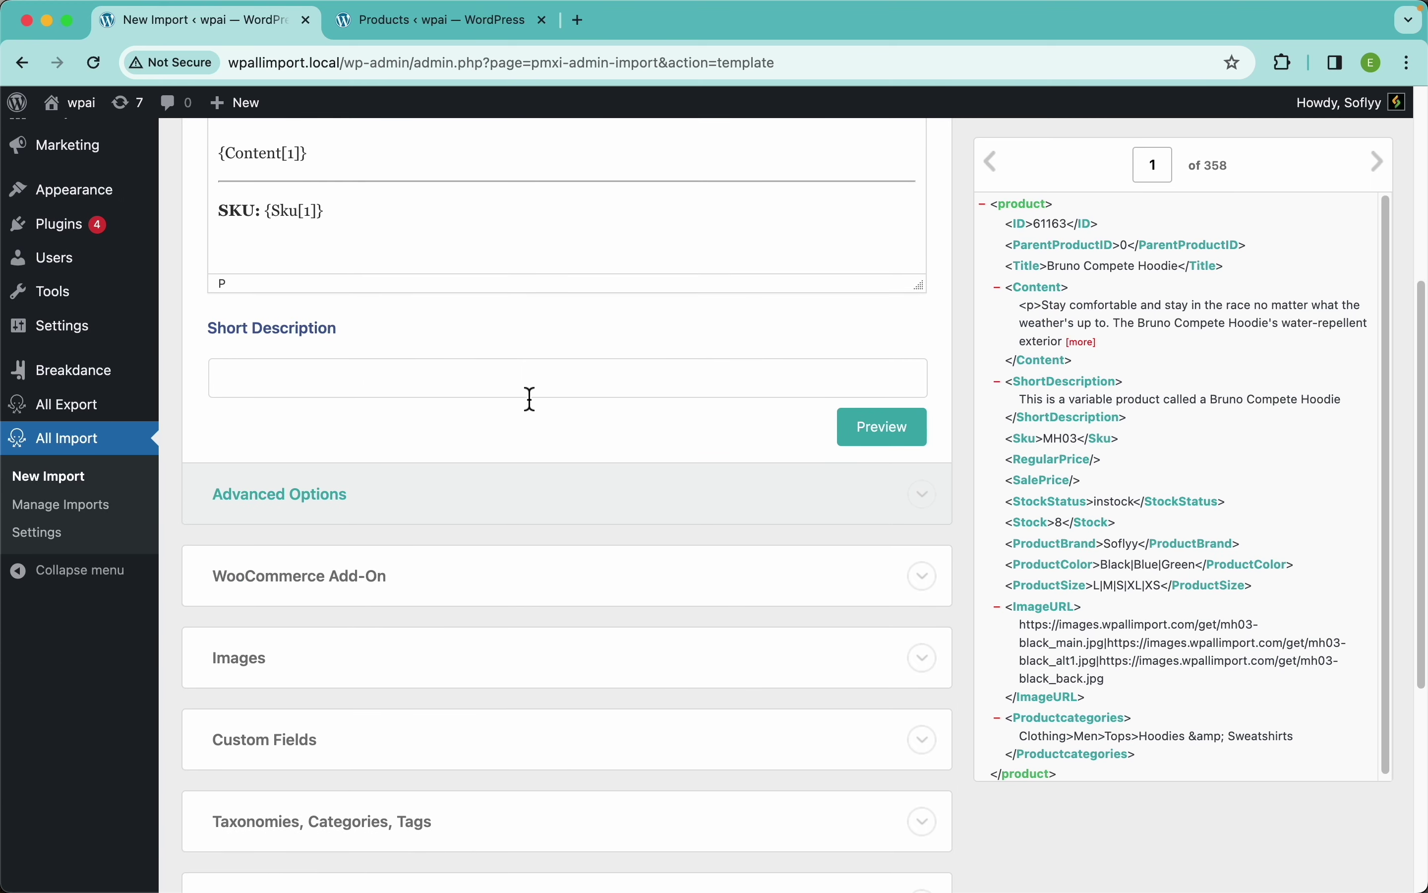
{"action": "left_click_drag", "start_coordinate": [1057, 405], "coordinate": [748, 376]}
- Expand the WooCommerce Add-On section and set the product type to Variable product
{"action": "scroll", "coordinate": [800, 461], "scroll_direction": "down", "scroll_amount": 4}
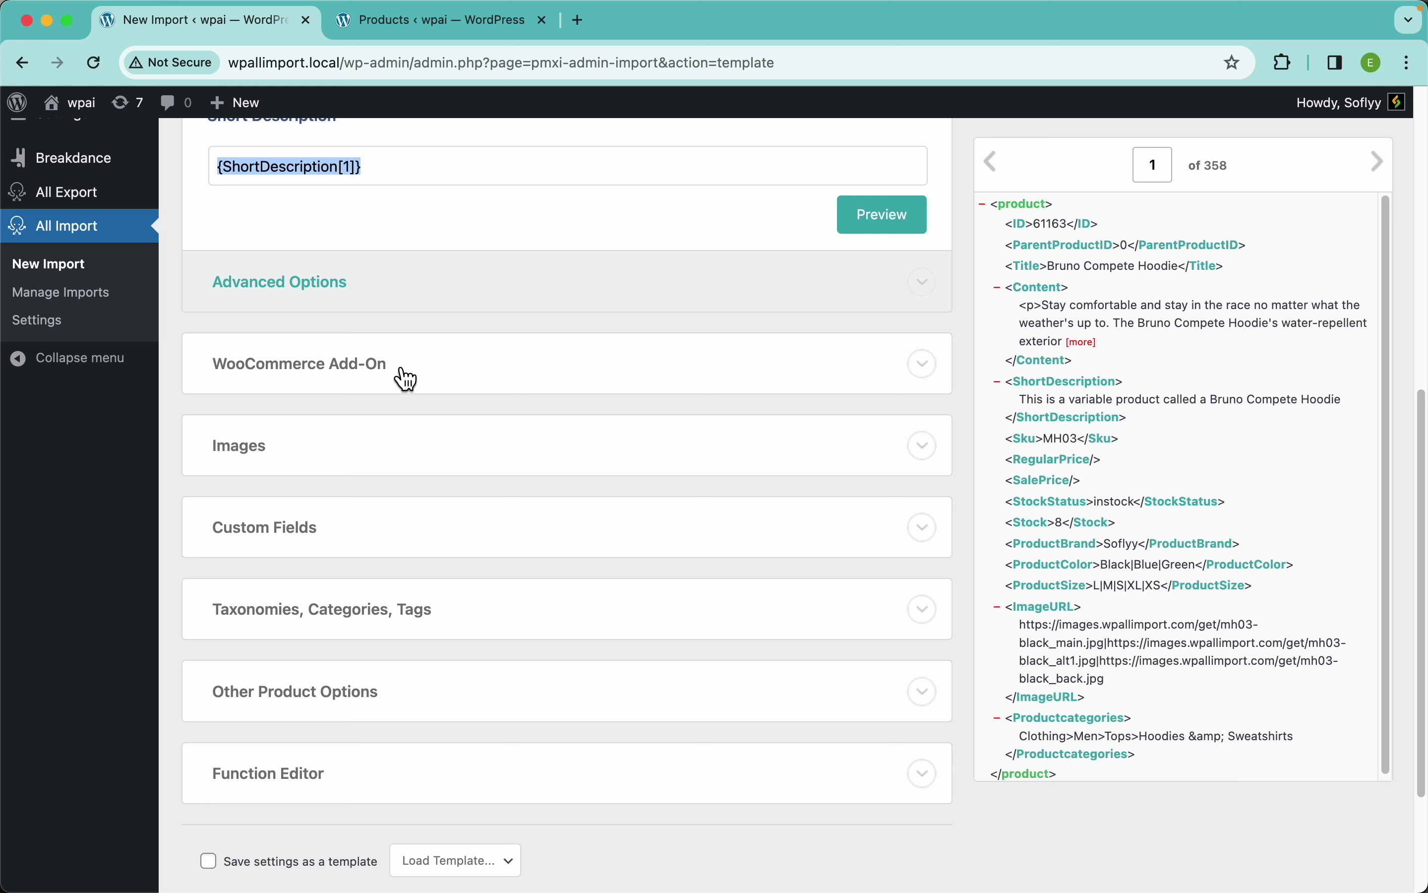
{"action": "left_click", "coordinate": [420, 377]}
{"action": "scroll", "coordinate": [565, 483], "scroll_direction": "down", "scroll_amount": 3}
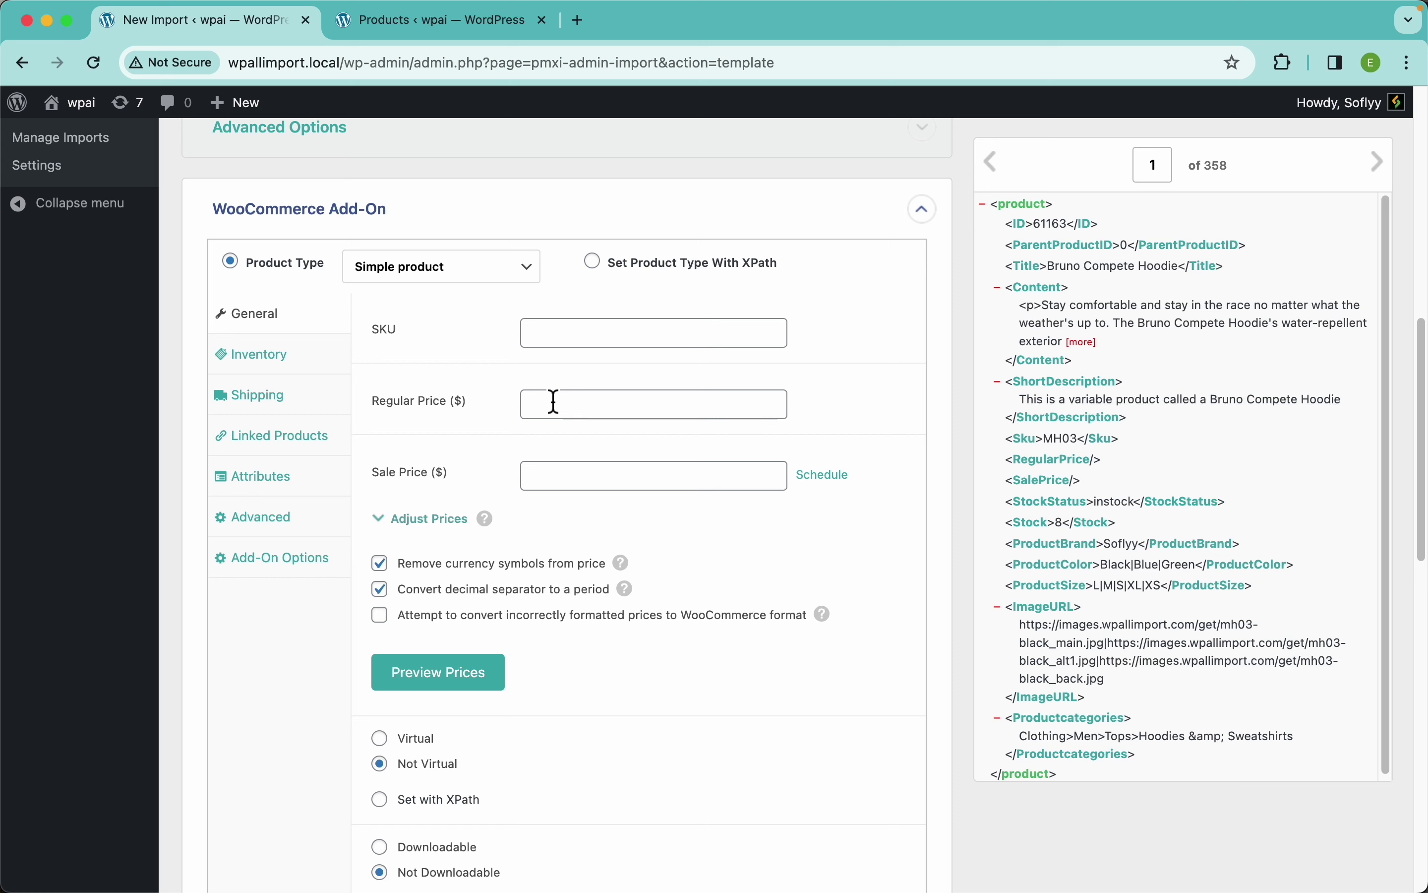
{"action": "left_click", "coordinate": [485, 276]}
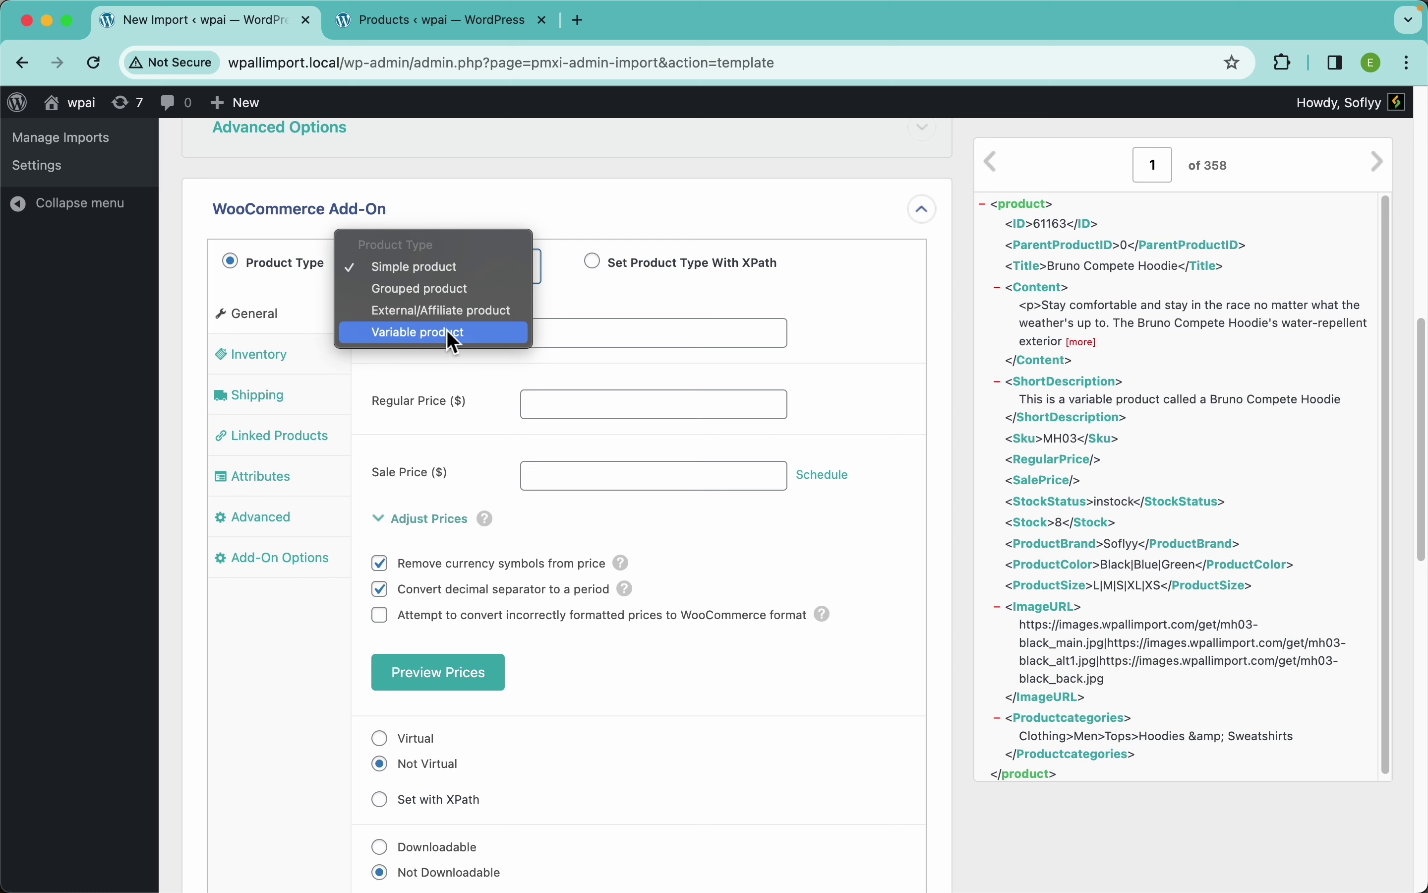
{"action": "left_click", "coordinate": [466, 336]}
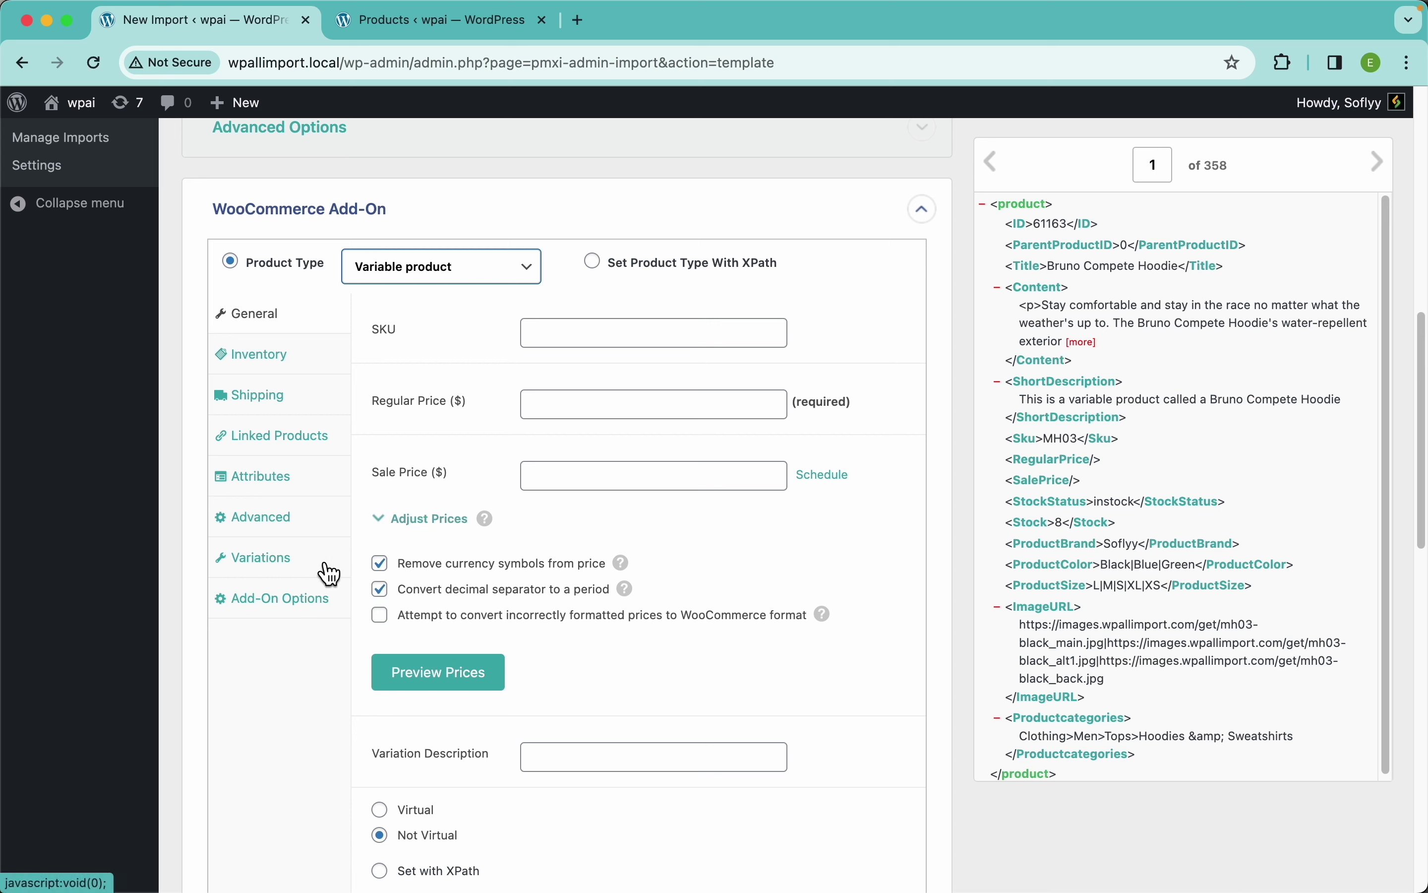
- Open WooCommerce's Add new product form, dismiss its tutorial, and compare its layout with the import template
{"action": "left_click", "coordinate": [487, 41]}
{"action": "left_click", "coordinate": [708, 532]}
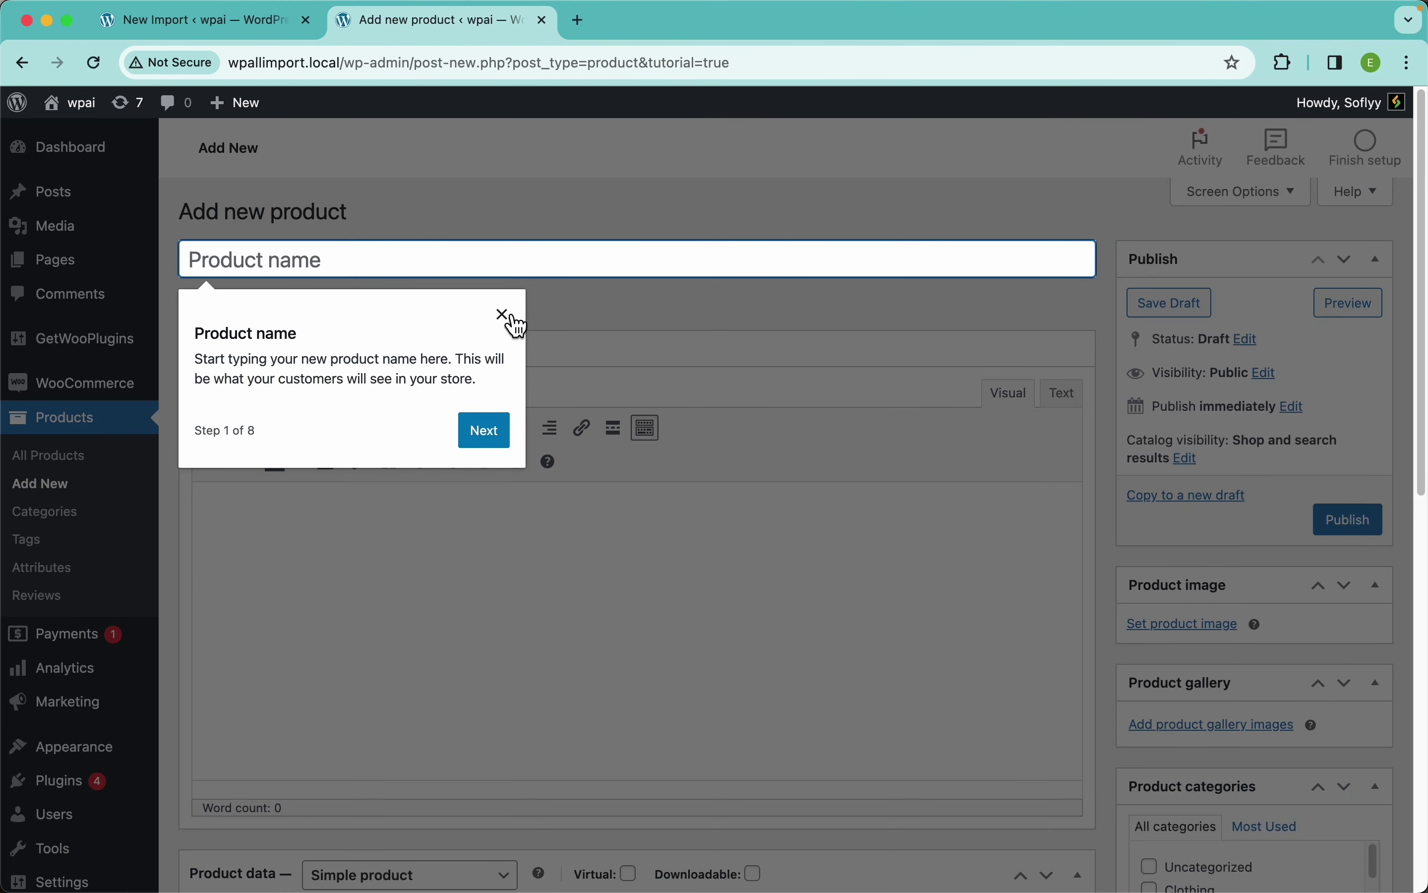
{"action": "left_click", "coordinate": [503, 315]}
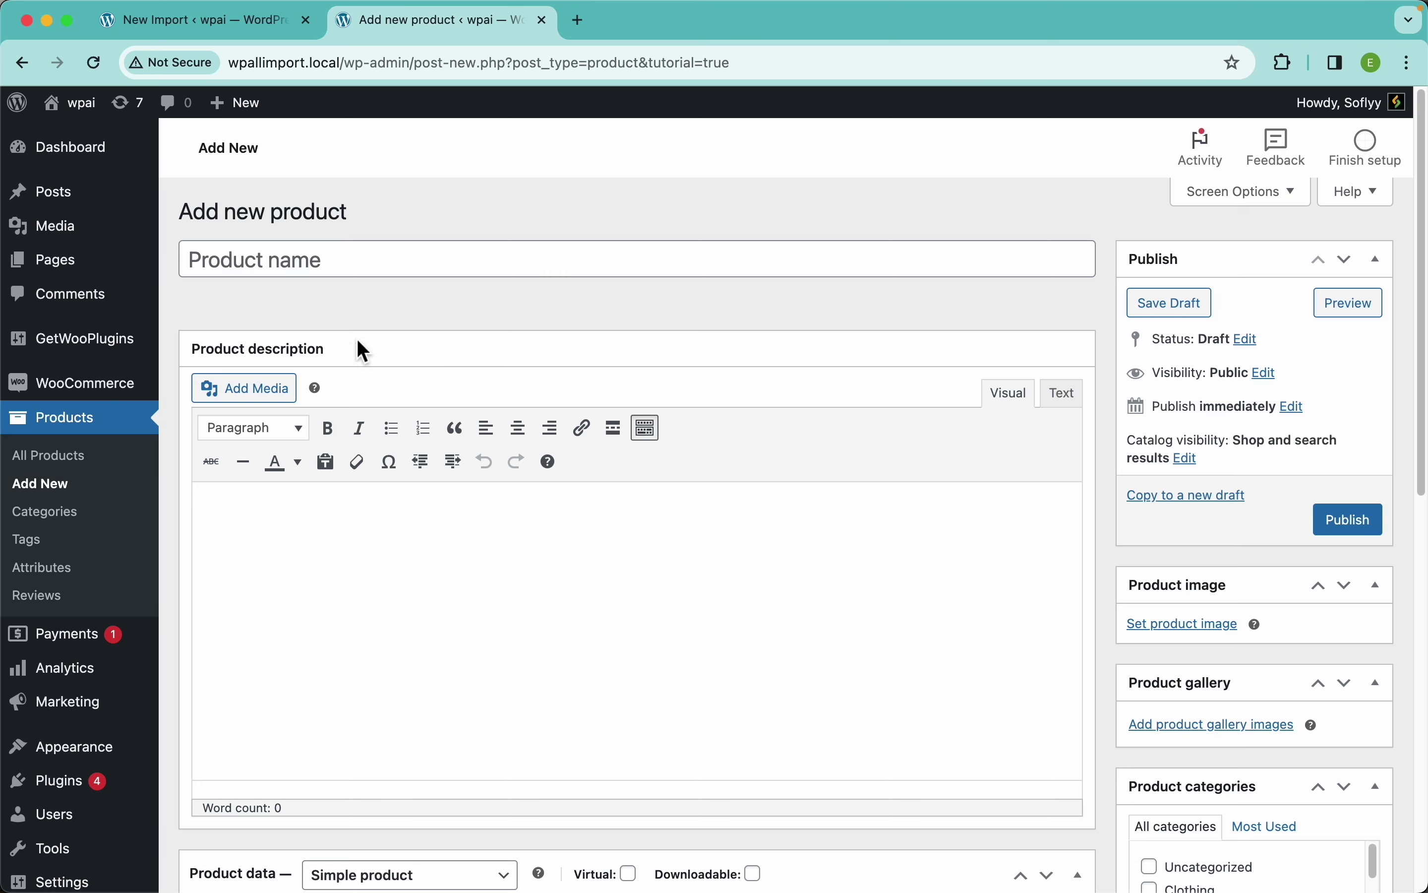
{"action": "left_click", "coordinate": [244, 35]}
{"action": "scroll", "coordinate": [576, 311], "scroll_direction": "up", "scroll_amount": 10}
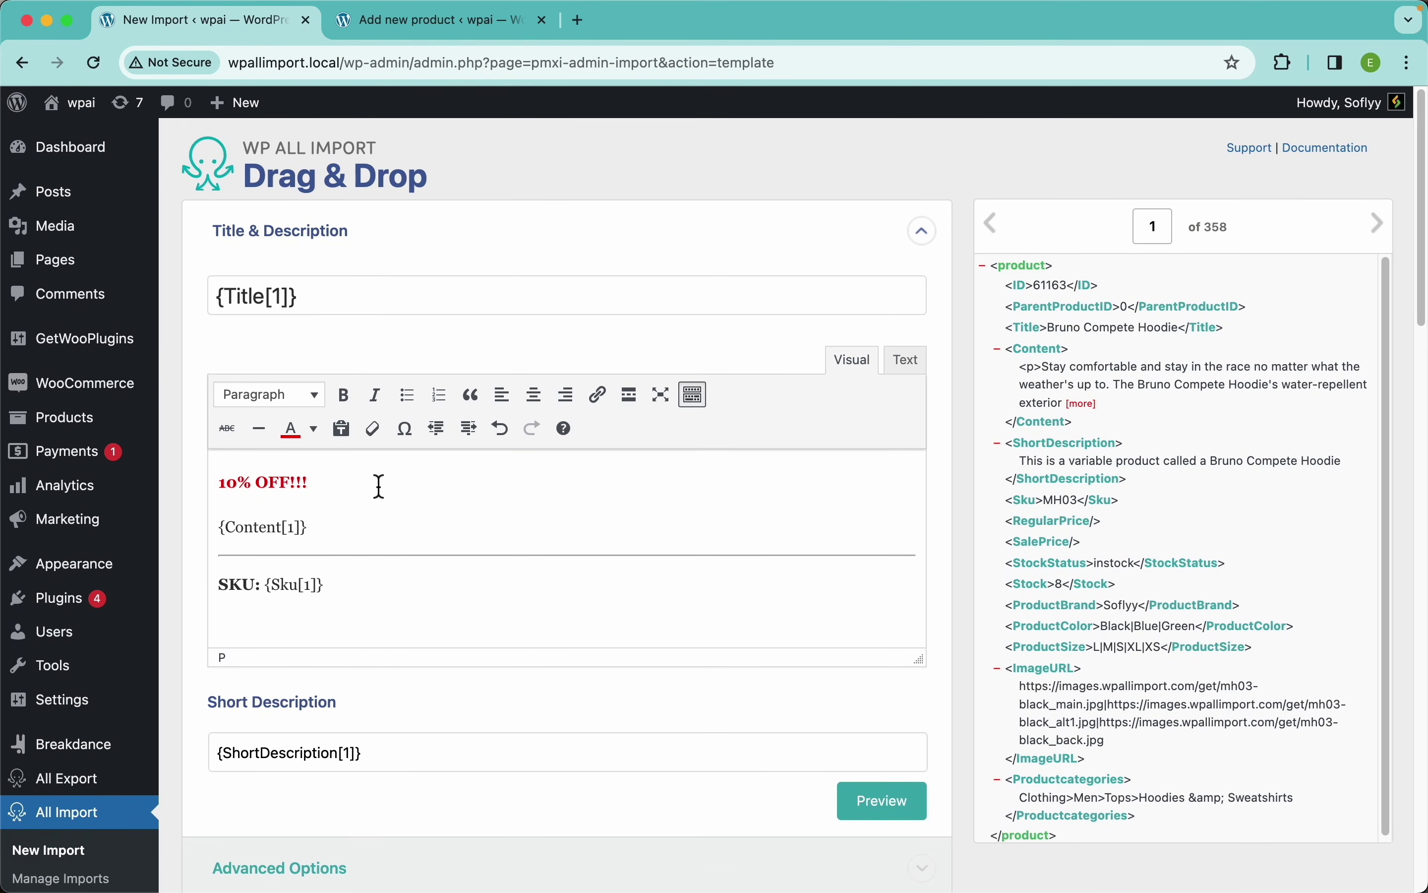
- Set the product type in the Add new product form to Variable product to examine its product data sections
{"action": "left_click", "coordinate": [456, 32]}
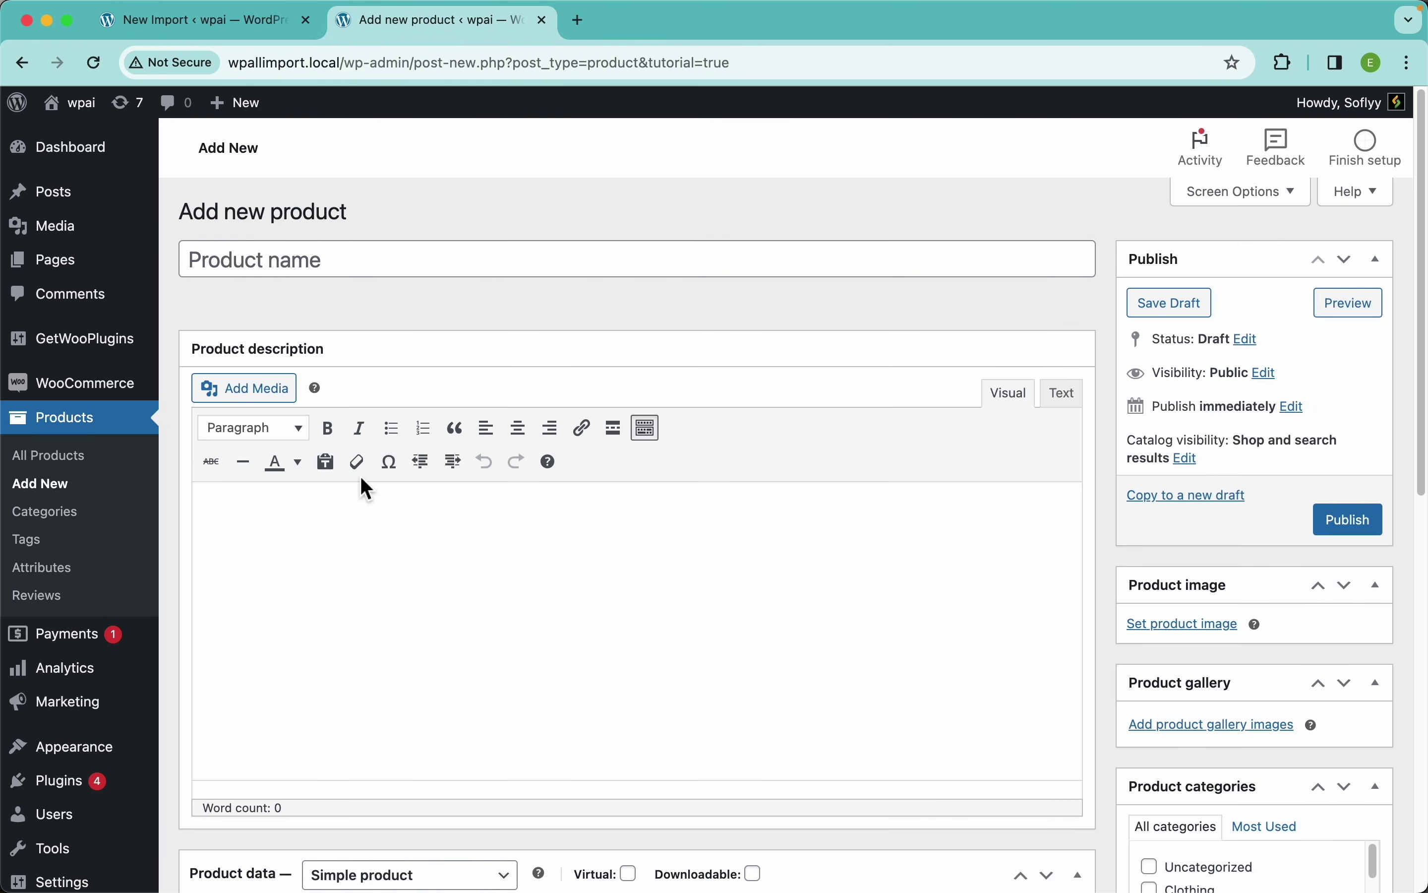
{"action": "scroll", "coordinate": [361, 476], "scroll_direction": "down", "scroll_amount": 15}
{"action": "scroll", "coordinate": [389, 590], "scroll_direction": "up", "scroll_amount": 5}
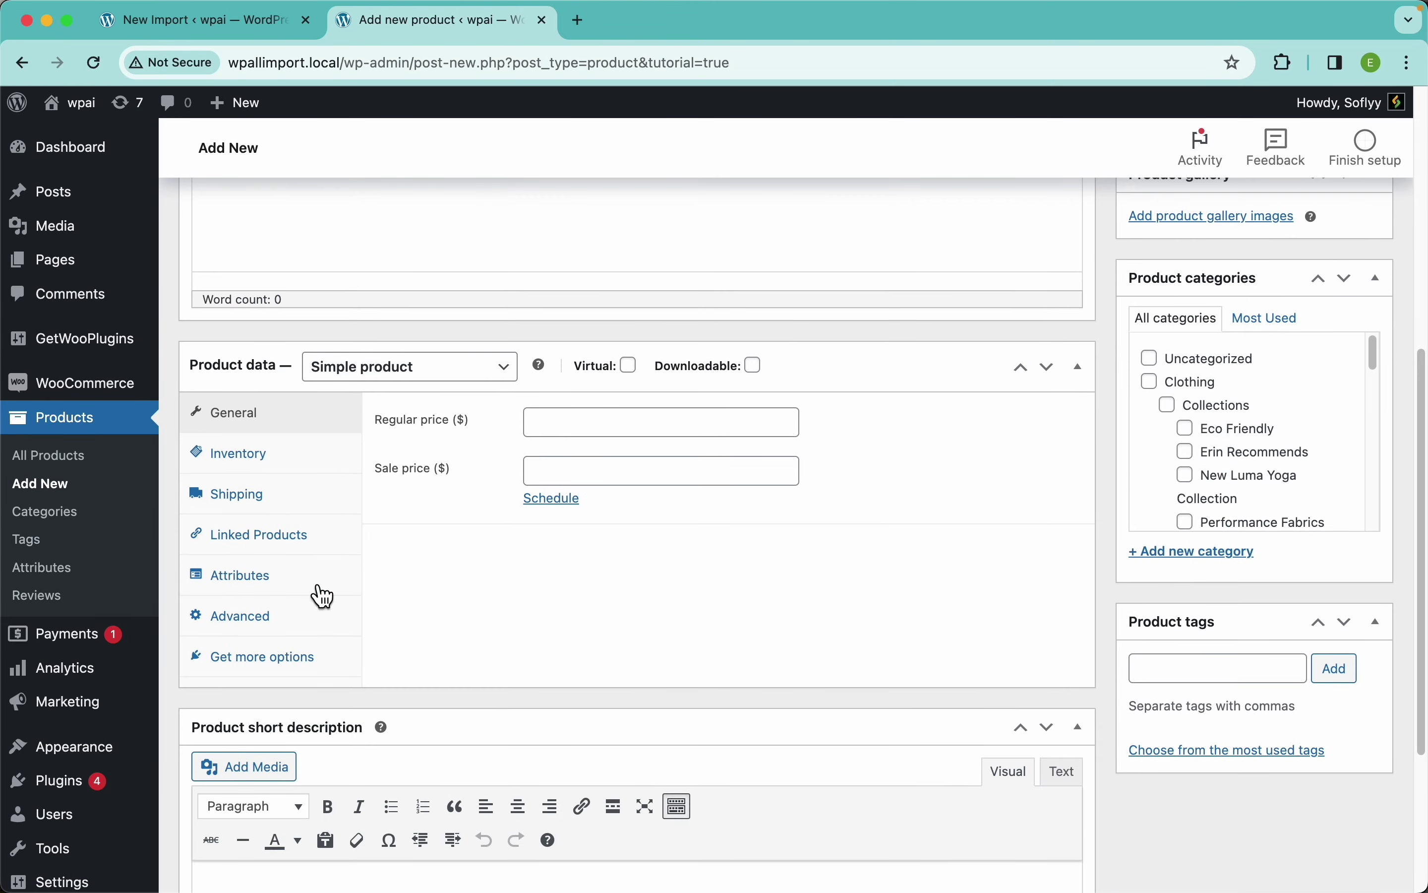
{"action": "left_click", "coordinate": [438, 372]}
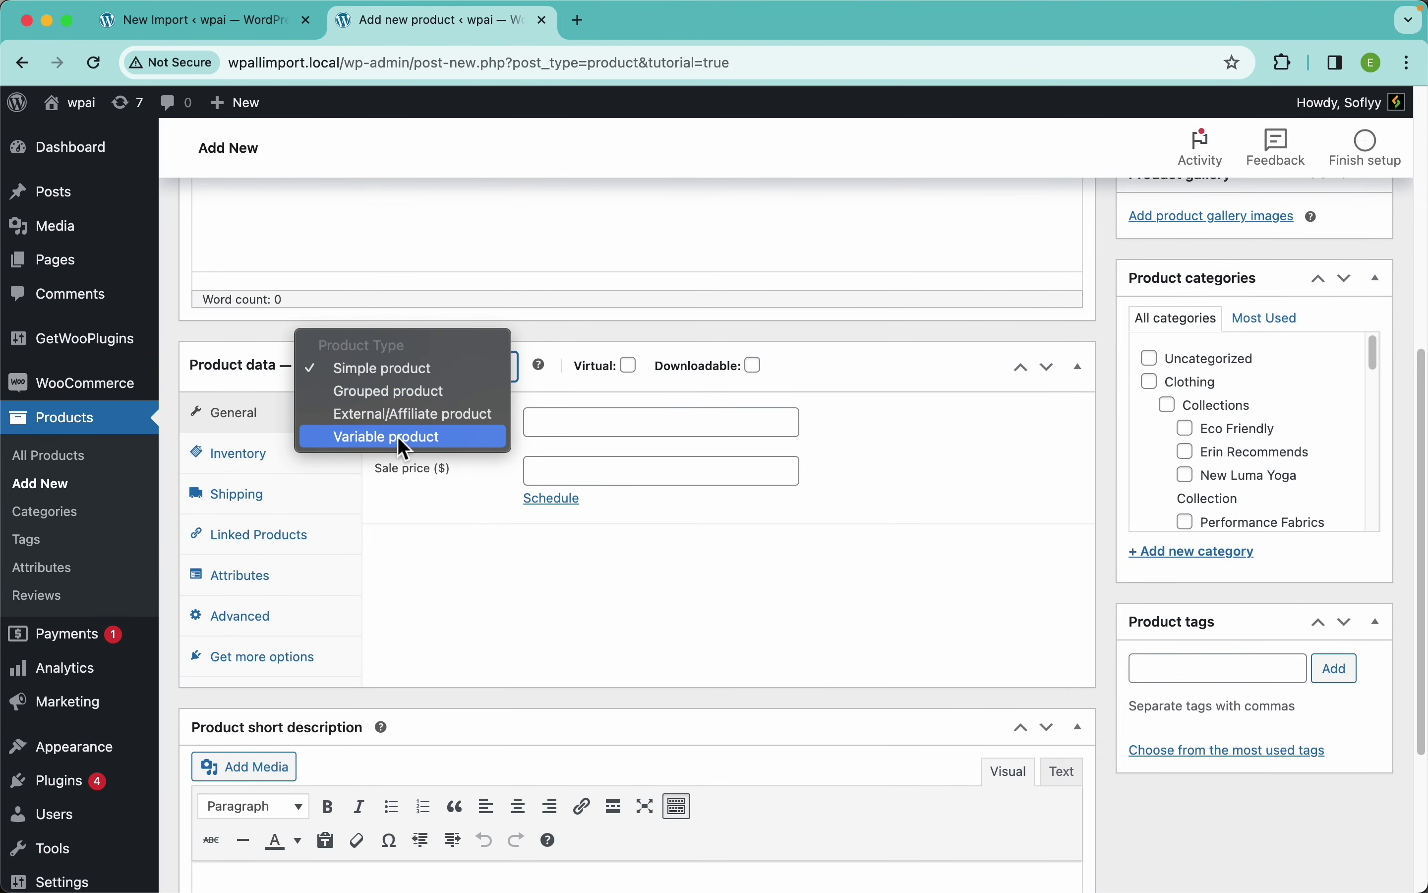
{"action": "left_click", "coordinate": [443, 443]}
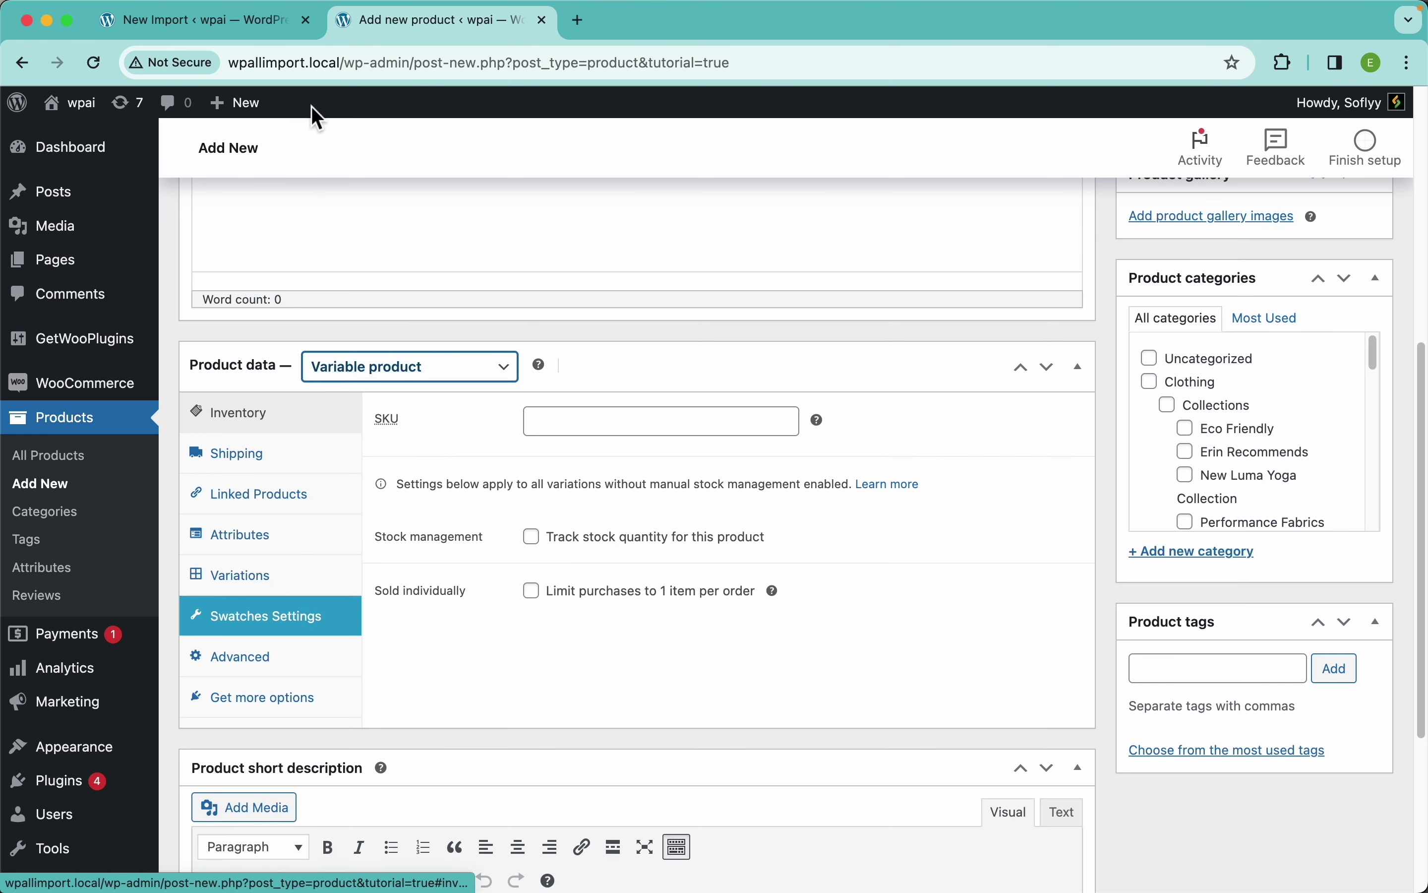
- Back in the import template, map the XML Sku, RegularPrice and SalePrice elements to the SKU, Regular Price and Sale Price fields
{"action": "left_click", "coordinate": [260, 30]}
{"action": "scroll", "coordinate": [513, 520], "scroll_direction": "down", "scroll_amount": 10}
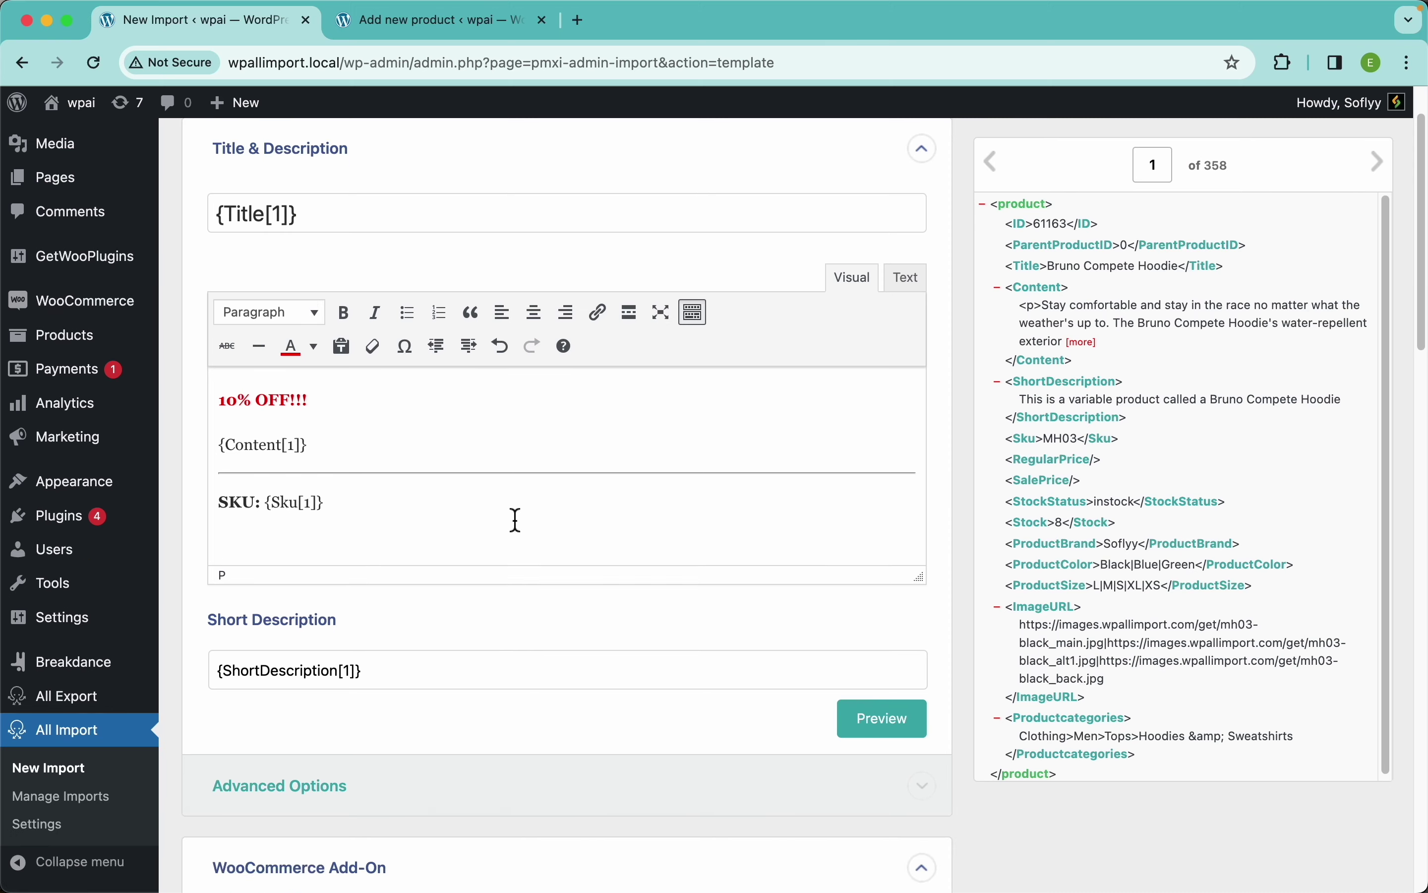
{"action": "scroll", "coordinate": [519, 526], "scroll_direction": "down", "scroll_amount": 1}
{"action": "left_click", "coordinate": [460, 434]}
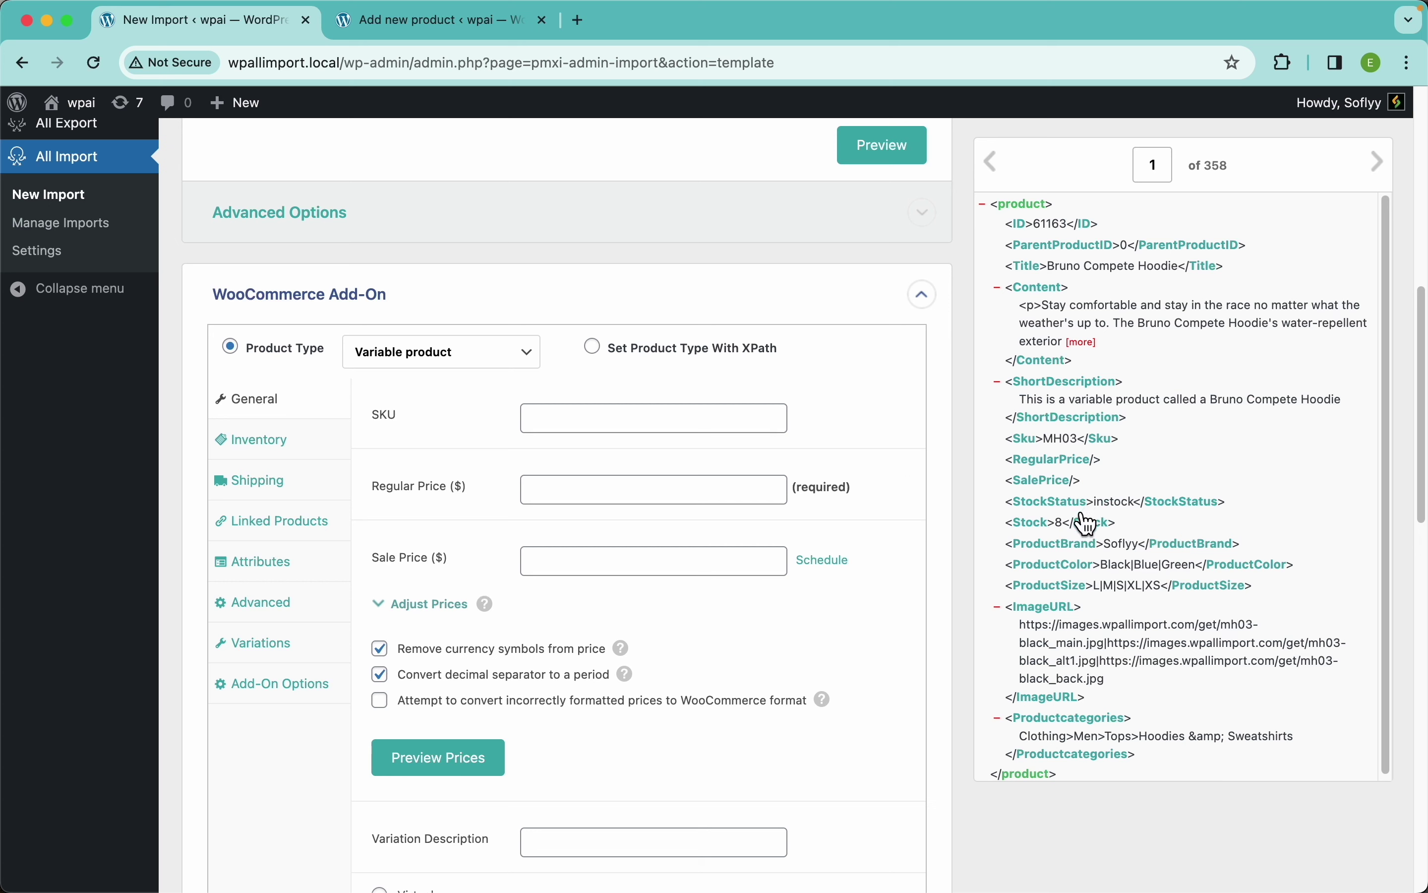
{"action": "left_click_drag", "start_coordinate": [1031, 440], "coordinate": [742, 420]}
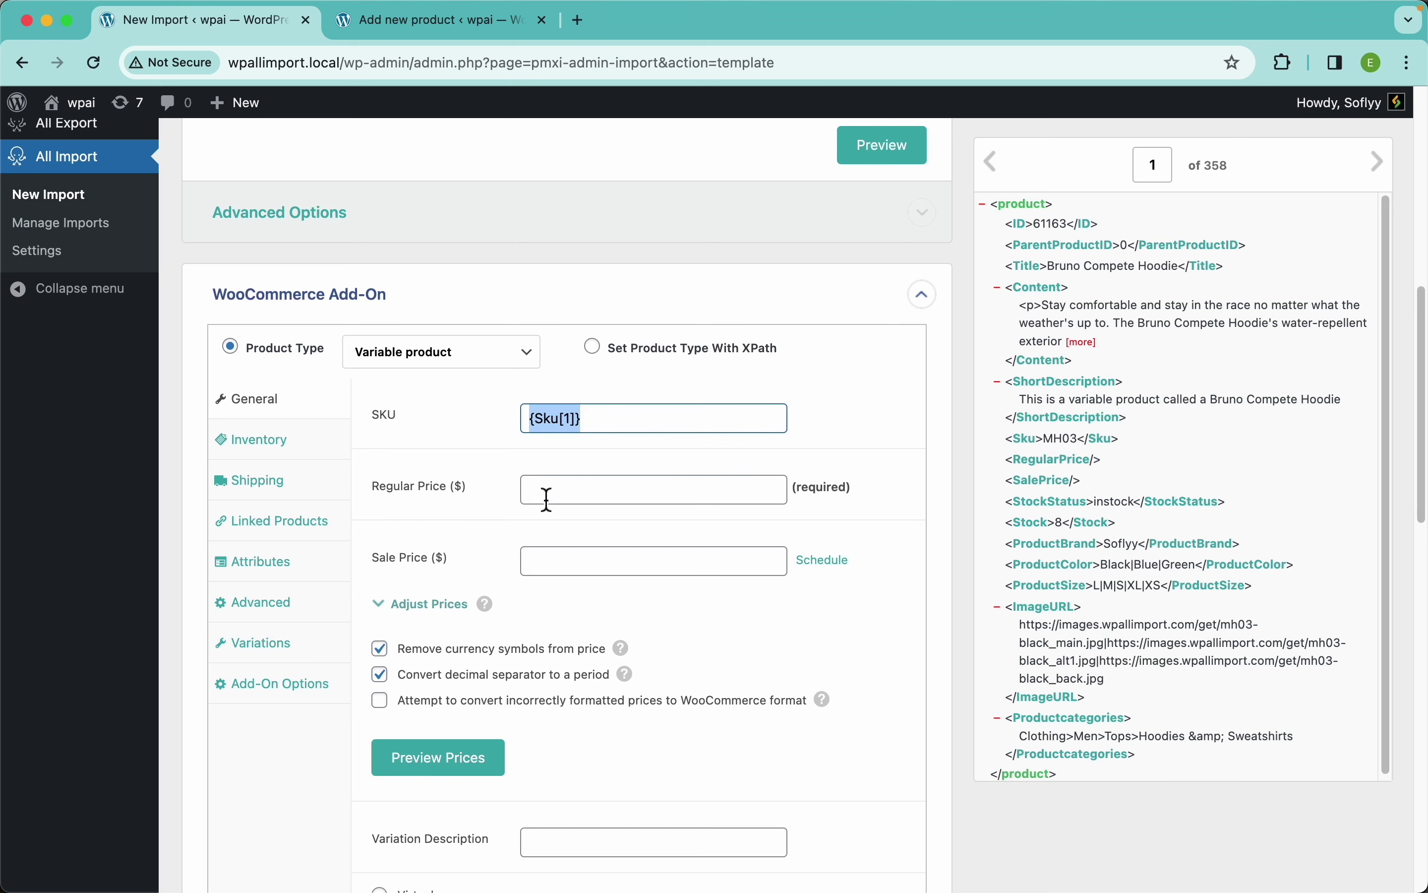
{"action": "left_click_drag", "start_coordinate": [1056, 459], "coordinate": [729, 493]}
{"action": "left_click_drag", "start_coordinate": [1055, 490], "coordinate": [756, 560]}
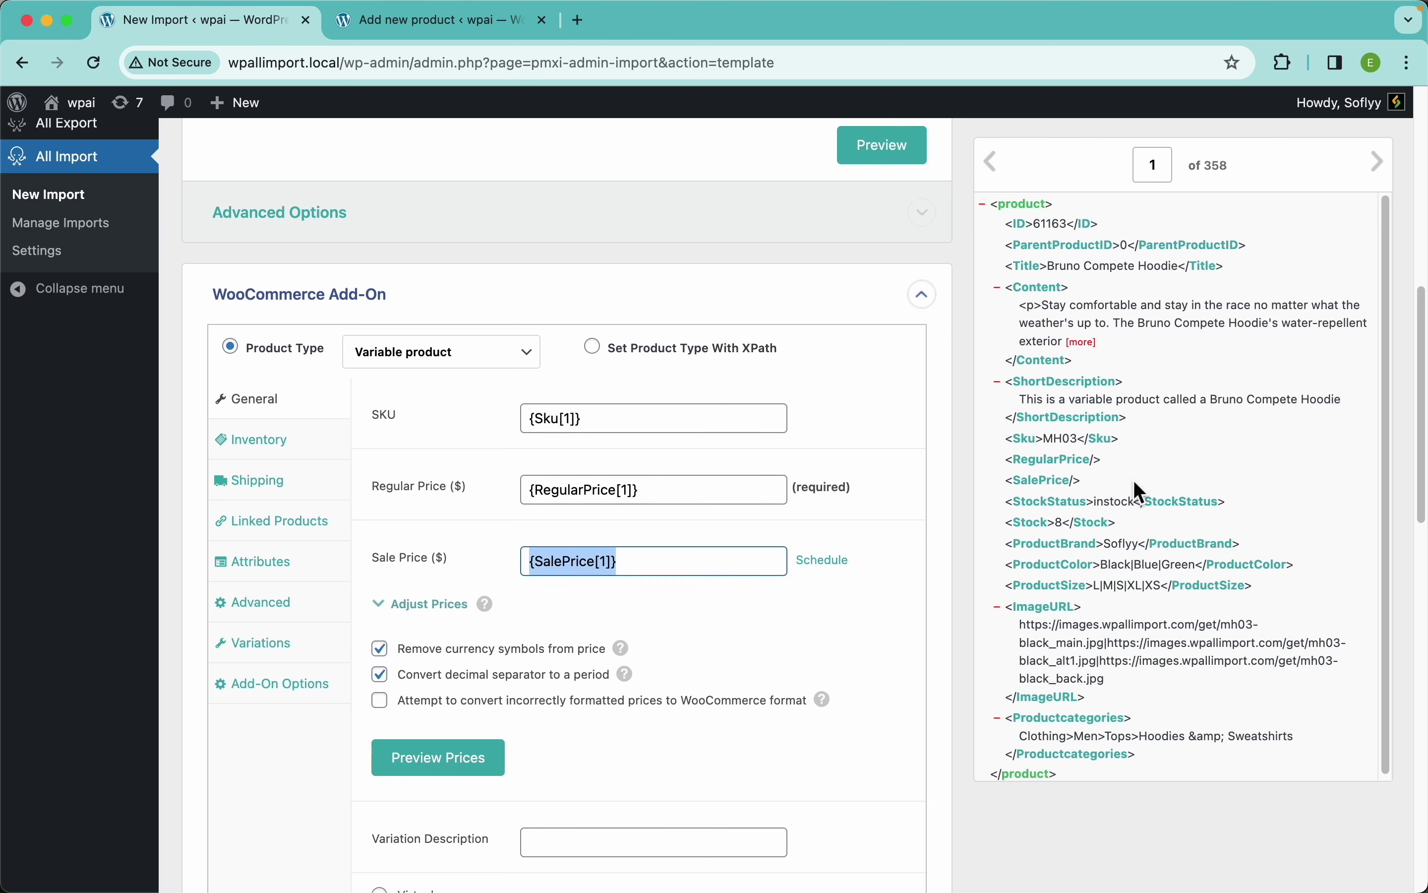
{"action": "left_click", "coordinate": [1145, 307]}
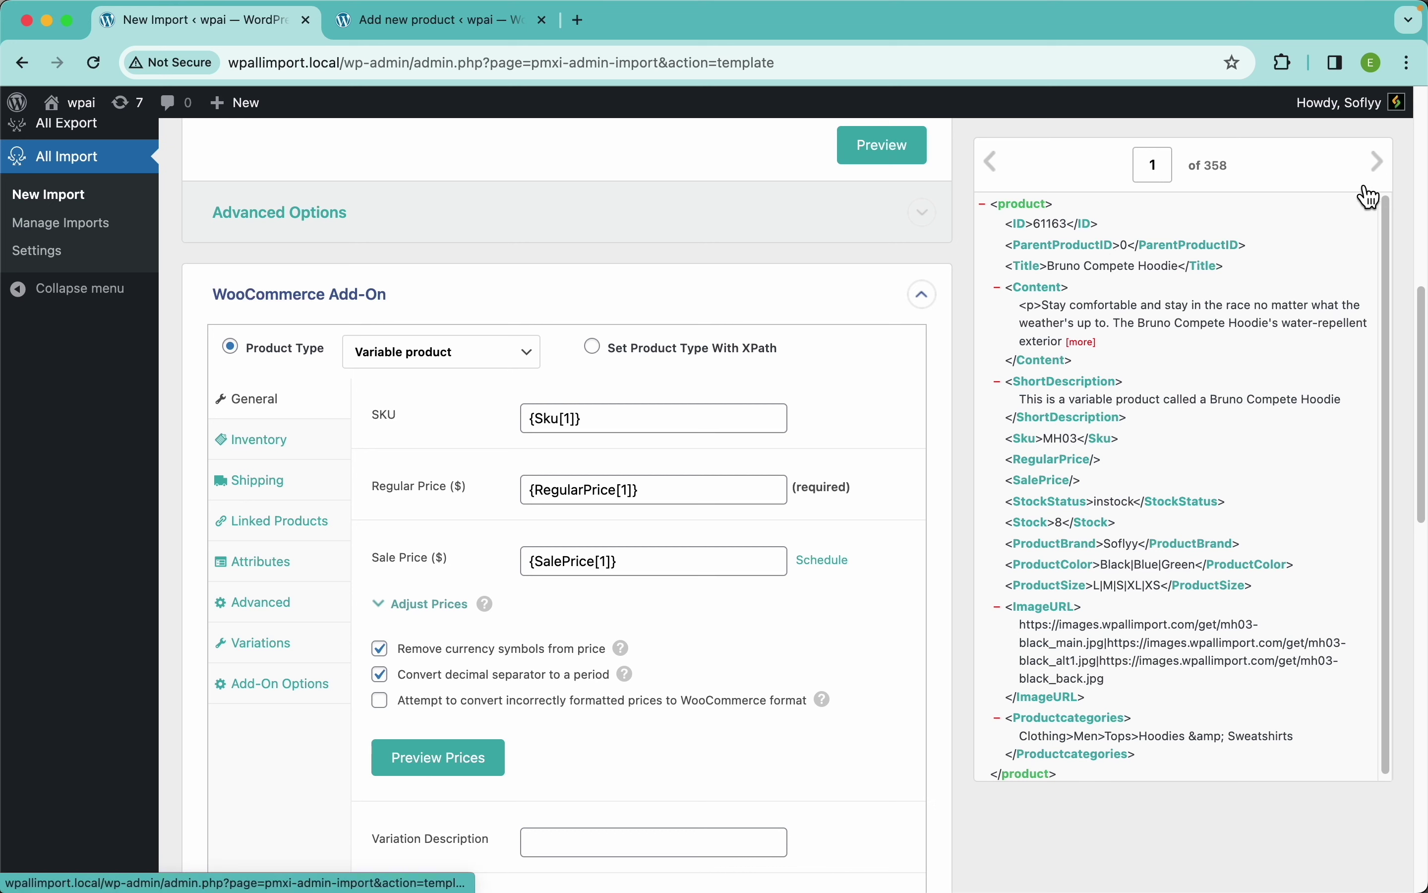
- Examine the SKU and price data of the second and third XML records, ending back at record 1
{"action": "left_click", "coordinate": [1394, 168]}
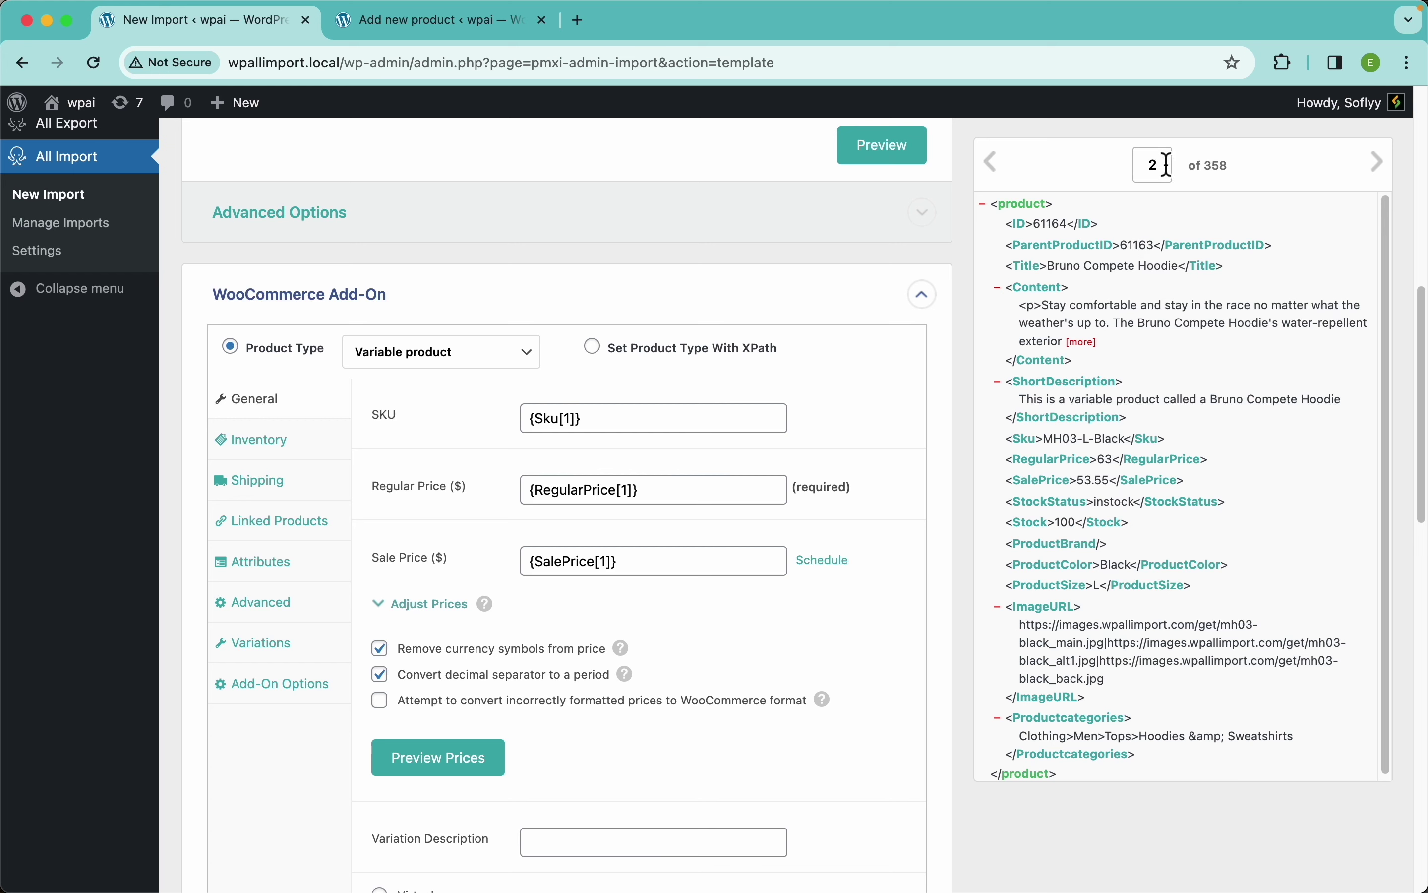
{"action": "left_click", "coordinate": [1379, 164]}
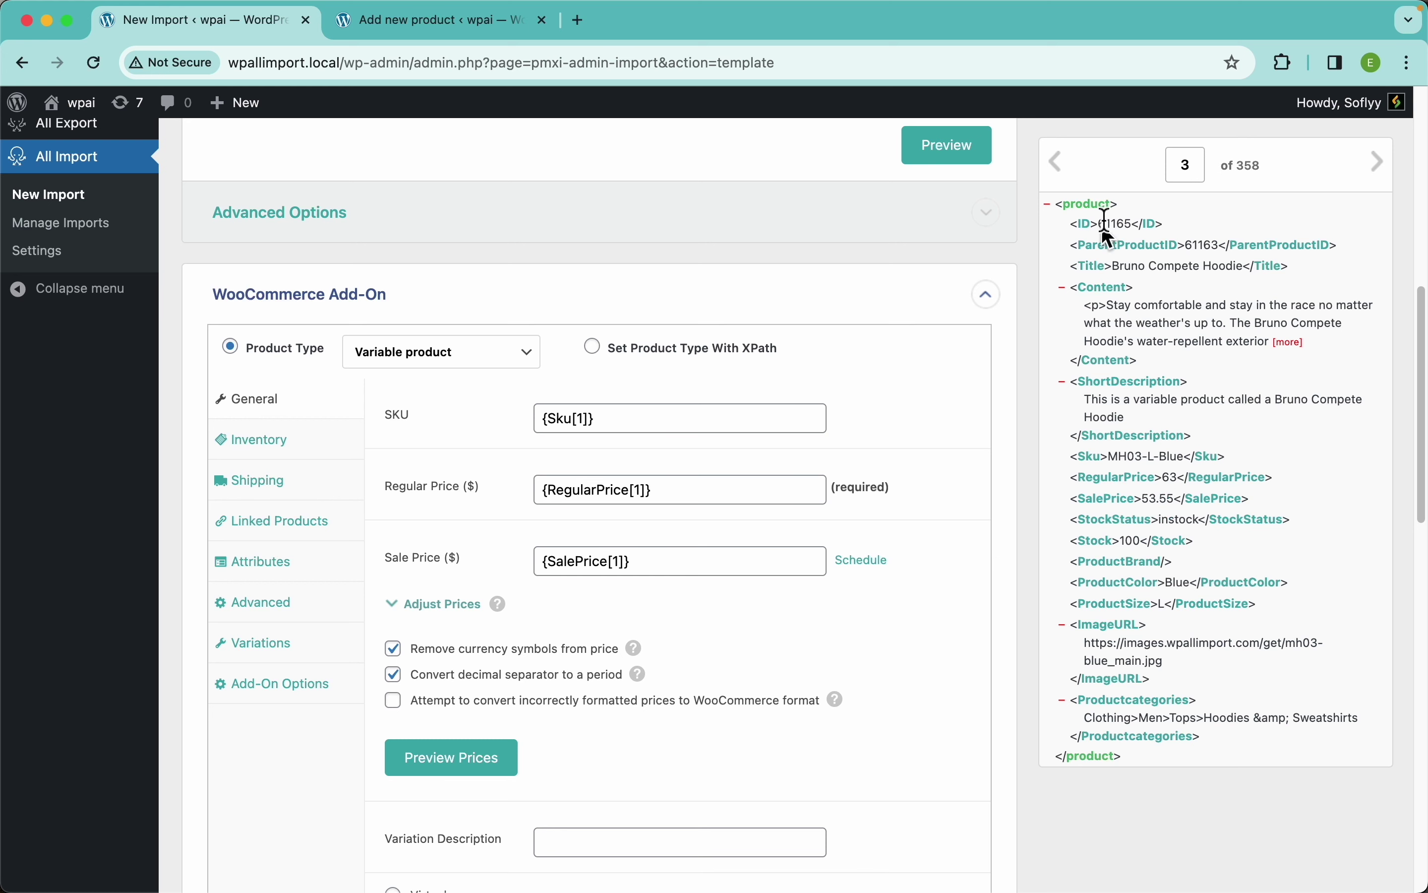
{"action": "left_click", "coordinate": [1079, 180]}
{"action": "left_click", "coordinate": [996, 173]}
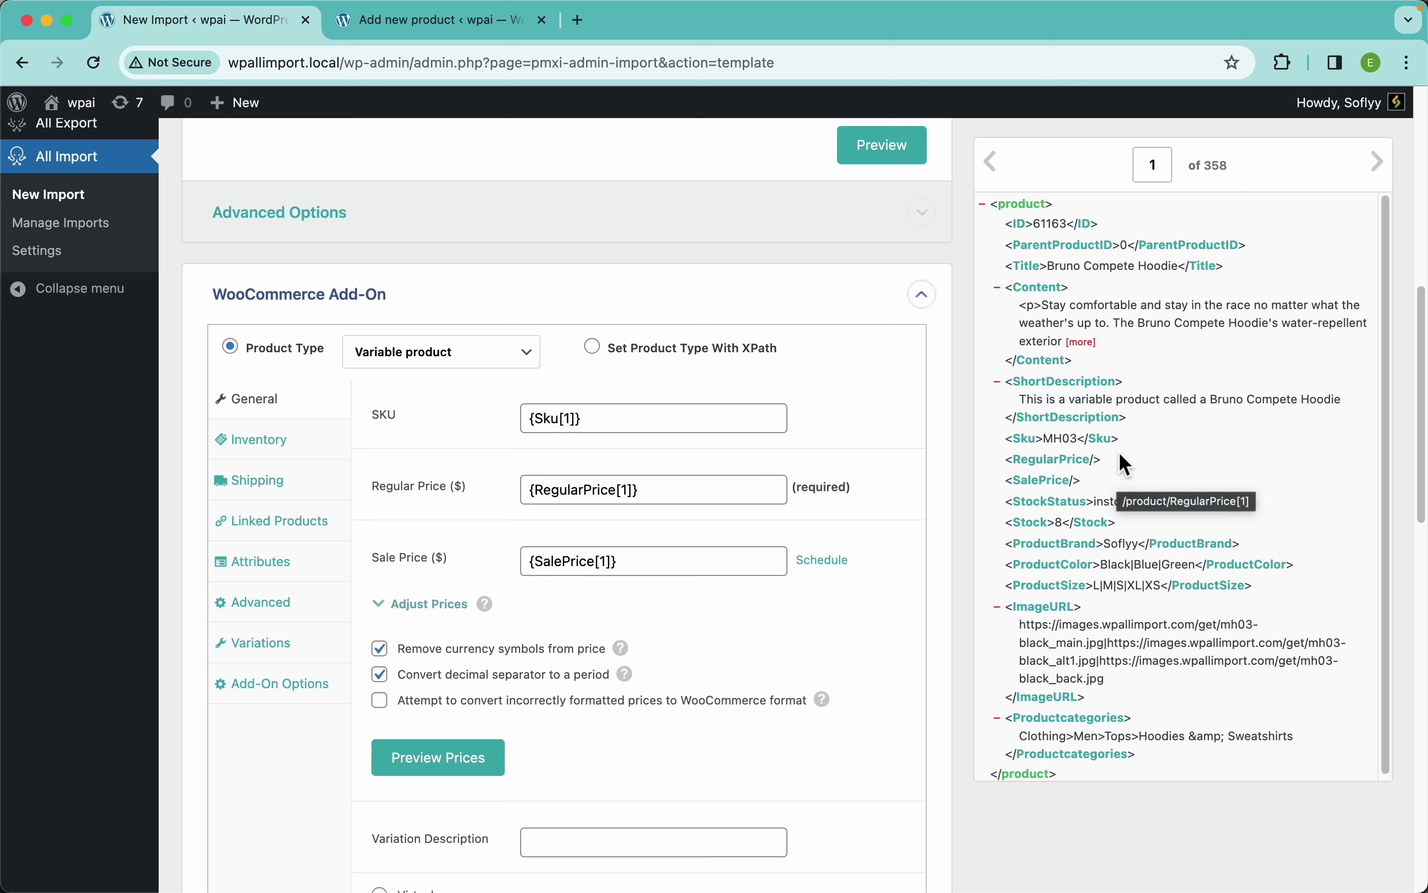
- Expand the Adjust Prices options beneath the Sale Price mapping in the import template
{"action": "scroll", "coordinate": [612, 576], "scroll_direction": "down", "scroll_amount": 5}
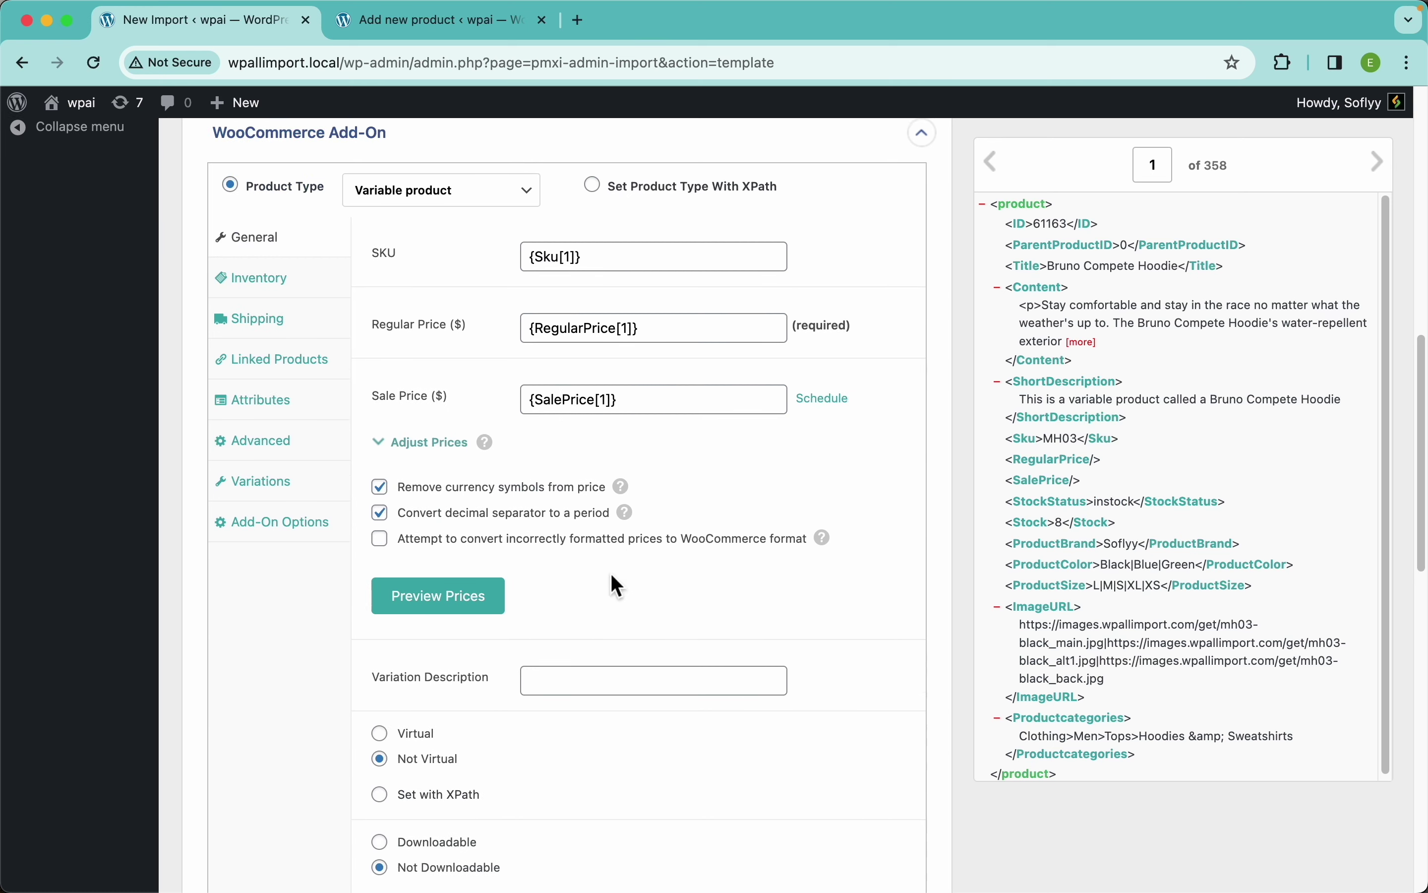
{"action": "left_click", "coordinate": [446, 425]}
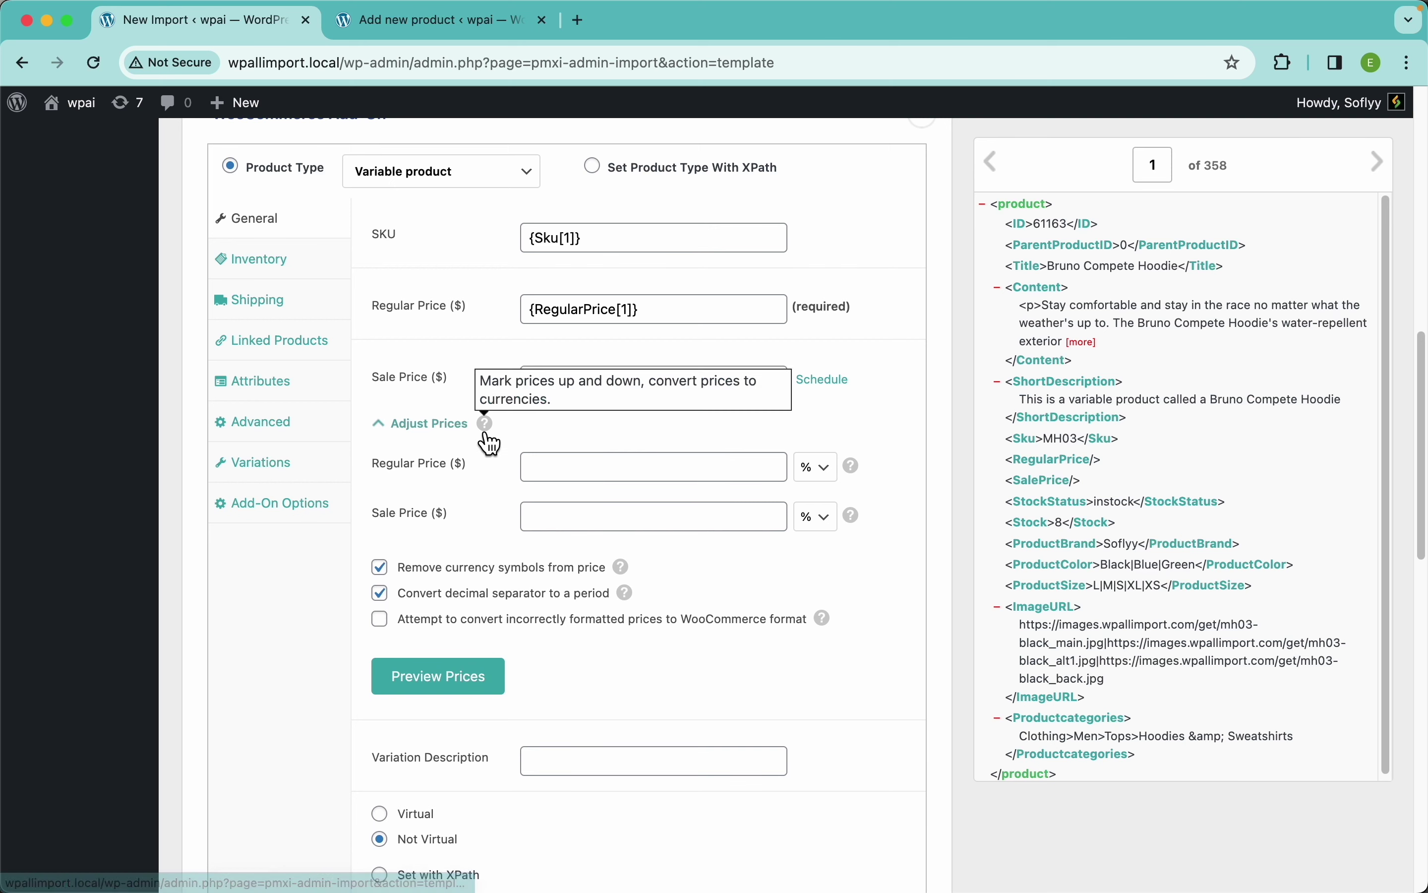
{"action": "left_click", "coordinate": [627, 476]}
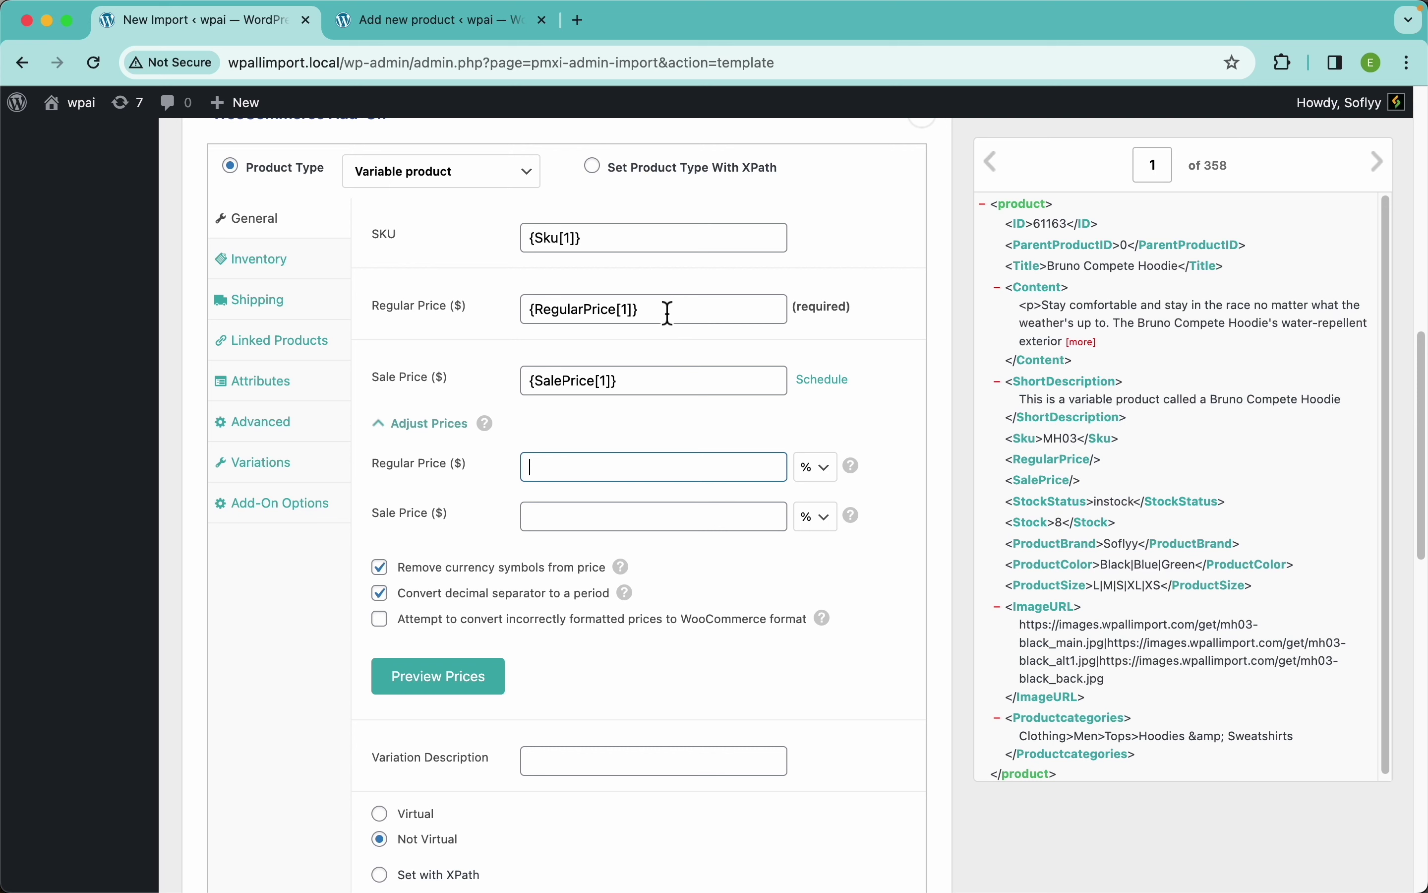
{"action": "left_click_drag", "start_coordinate": [662, 310], "coordinate": [534, 310]}
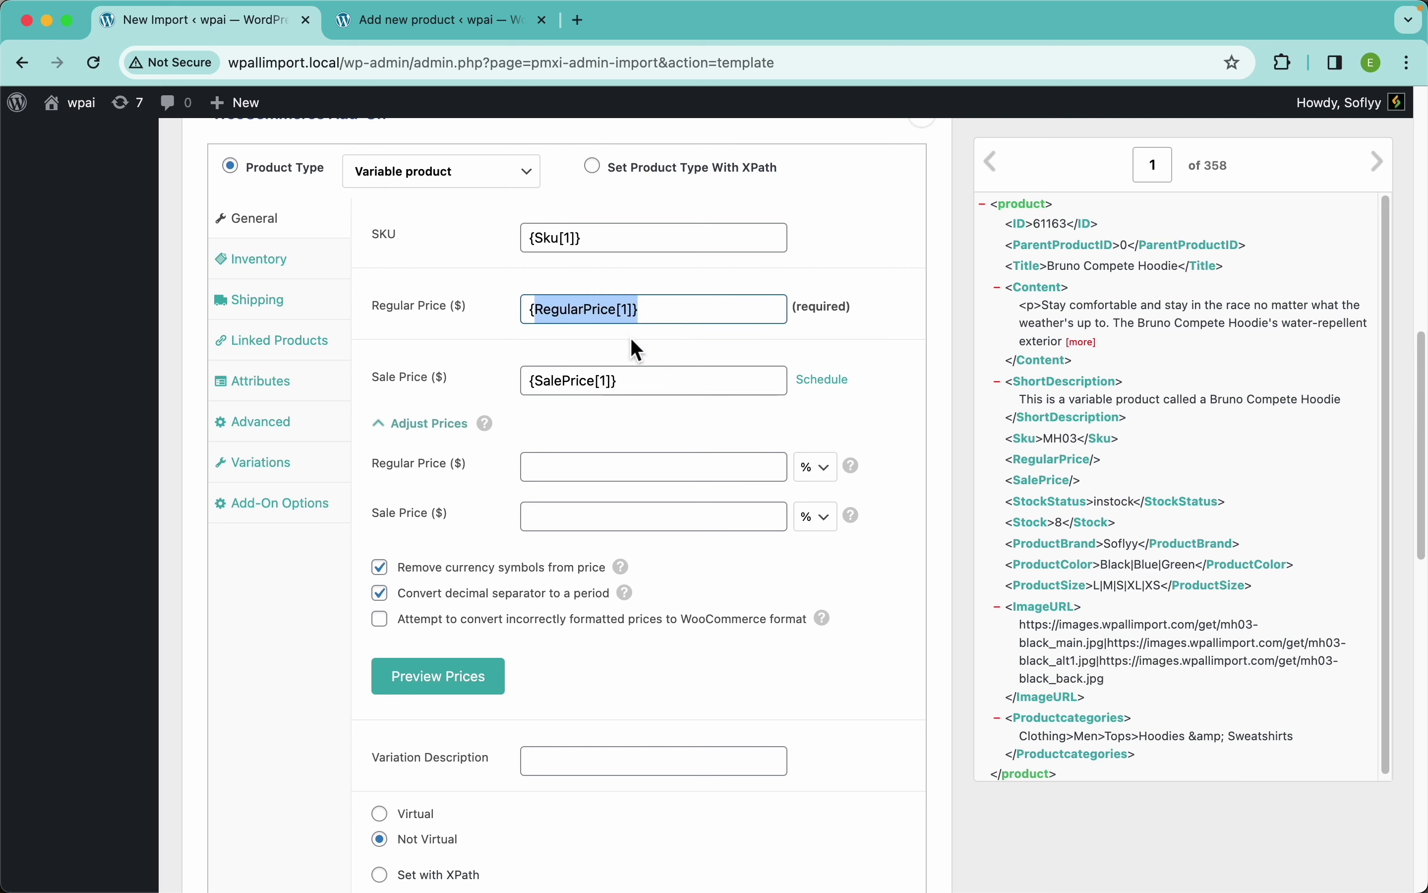
{"action": "left_click", "coordinate": [614, 343]}
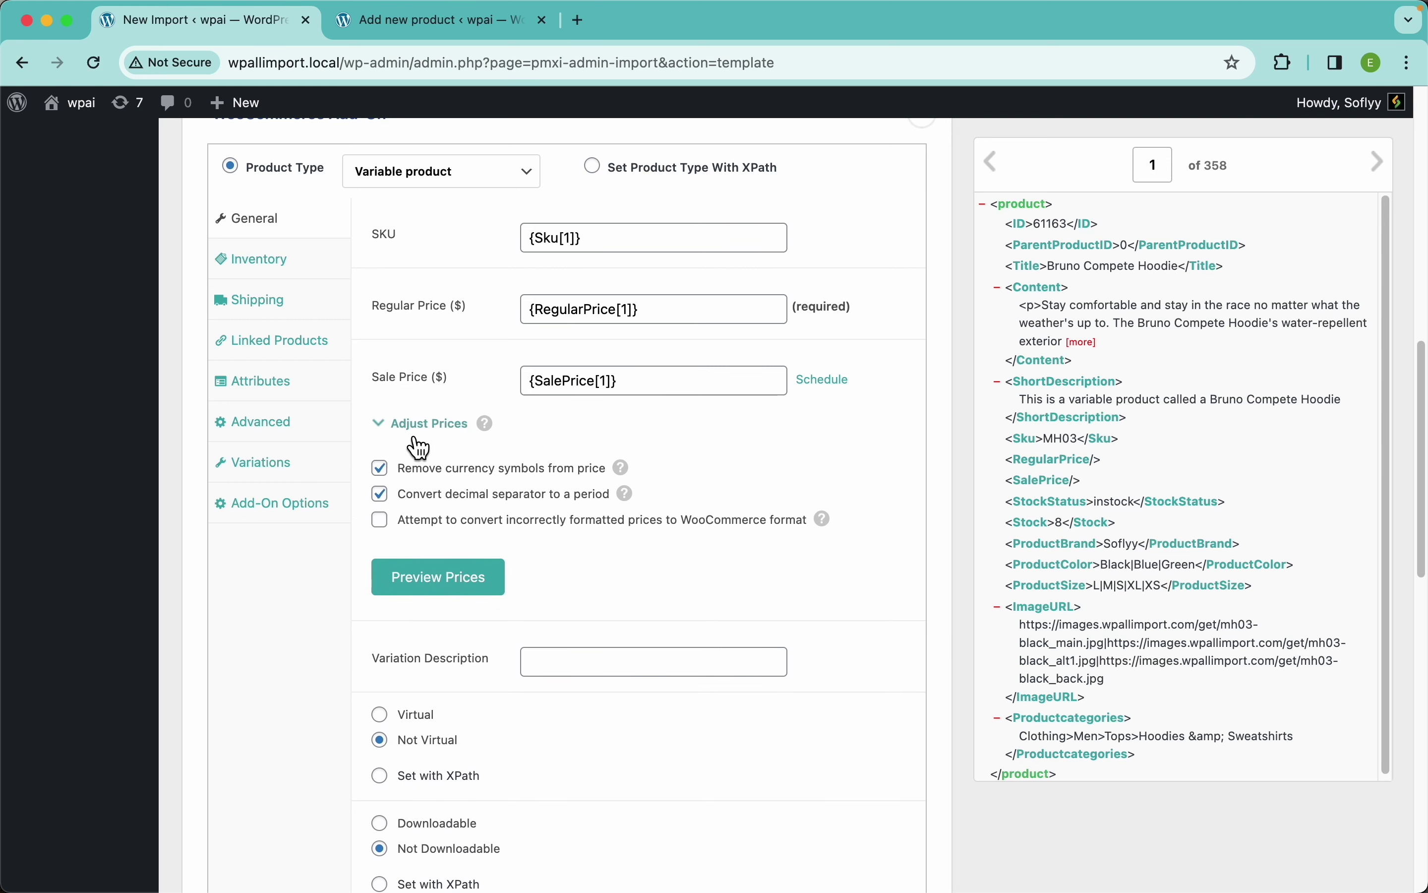
{"action": "left_click", "coordinate": [449, 432]}
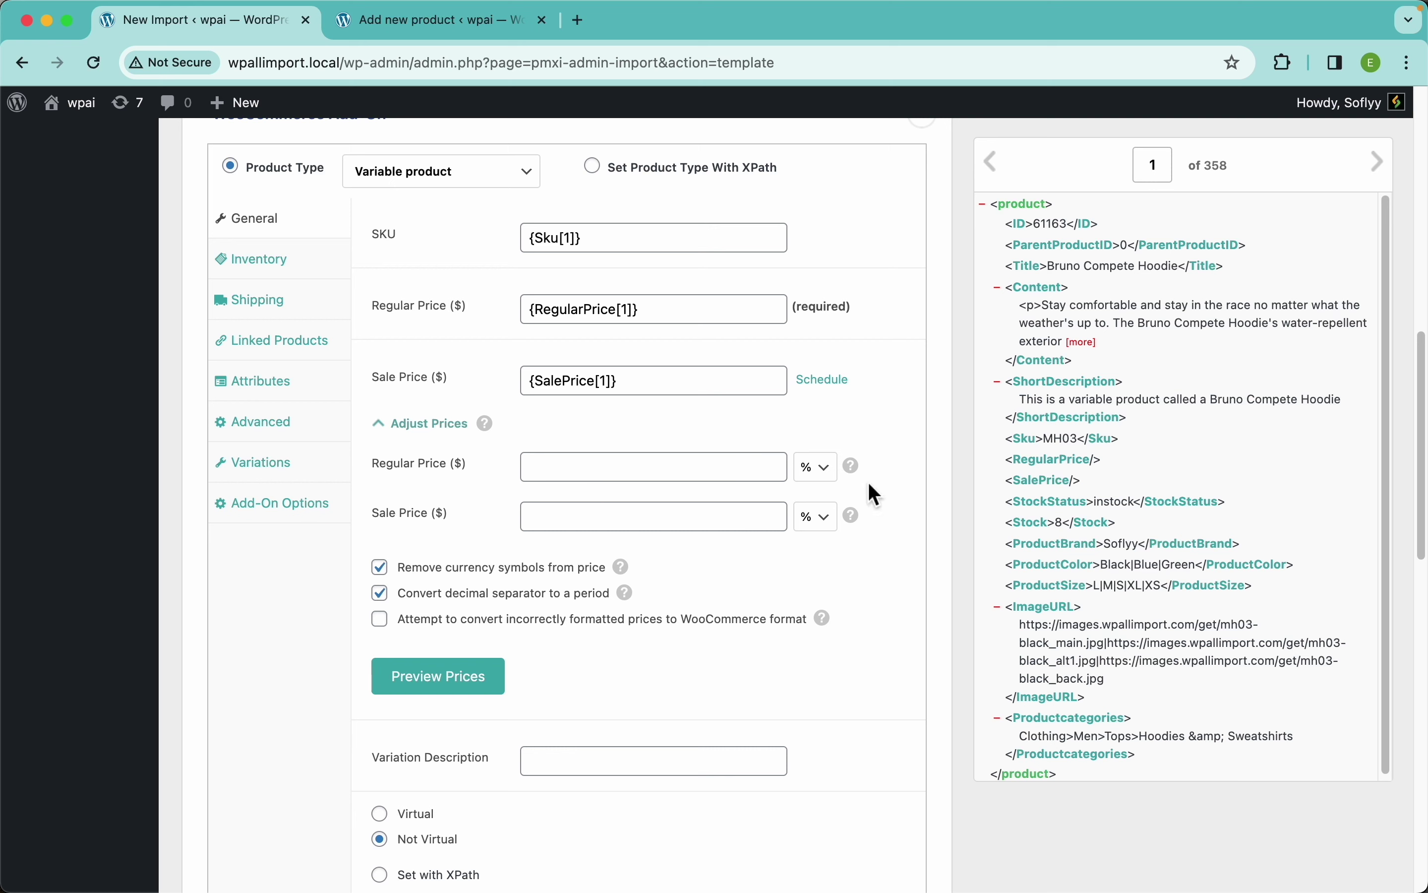
- Read the Regular Price adjustment help for both the % and $ units, leaving the unit on %
{"action": "mouse_move", "coordinate": [865, 486]}
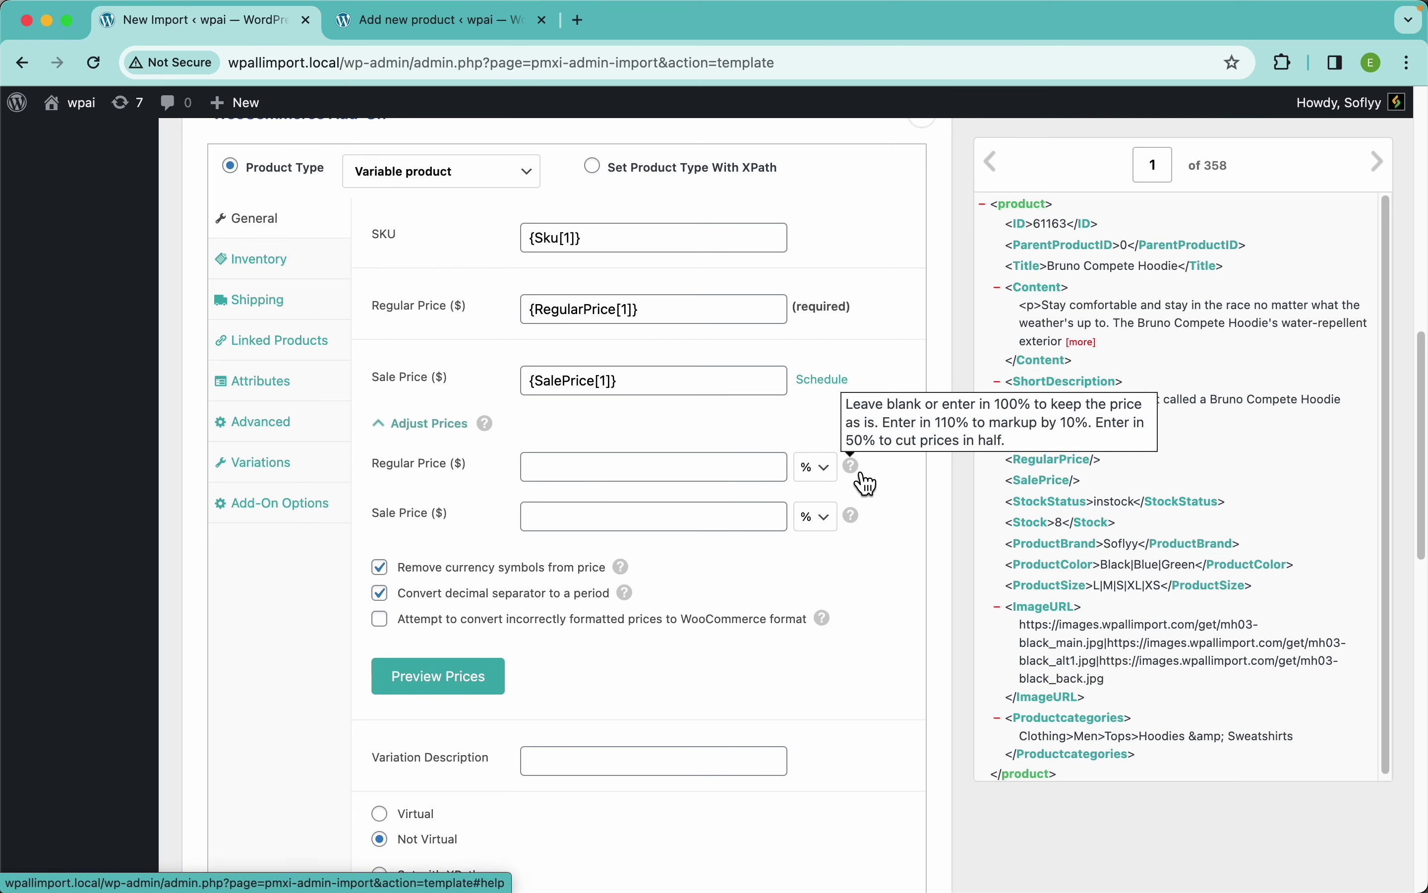
{"action": "left_click", "coordinate": [822, 472]}
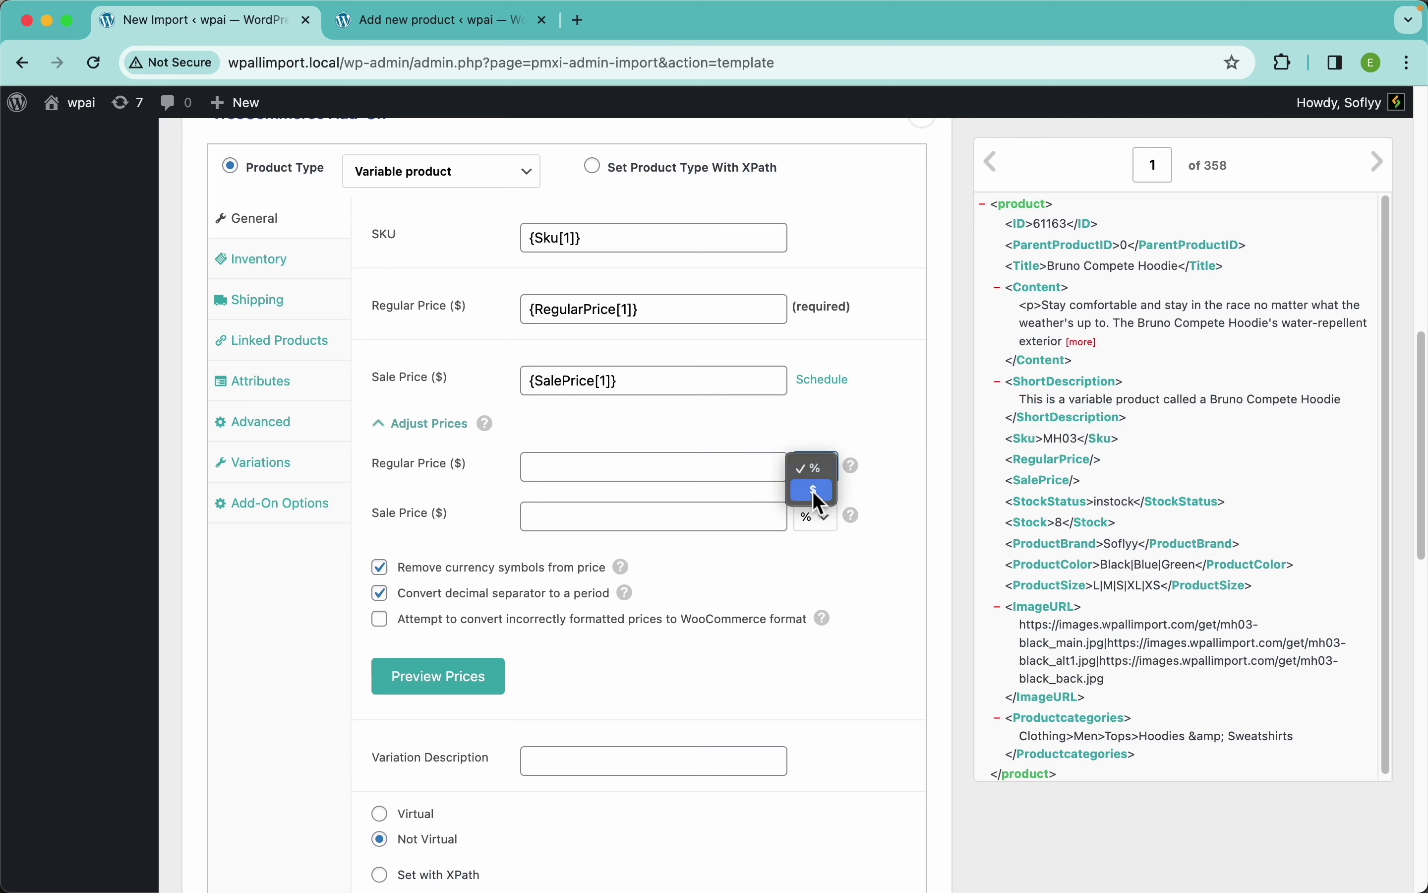
{"action": "left_click", "coordinate": [818, 498]}
{"action": "left_click", "coordinate": [856, 470]}
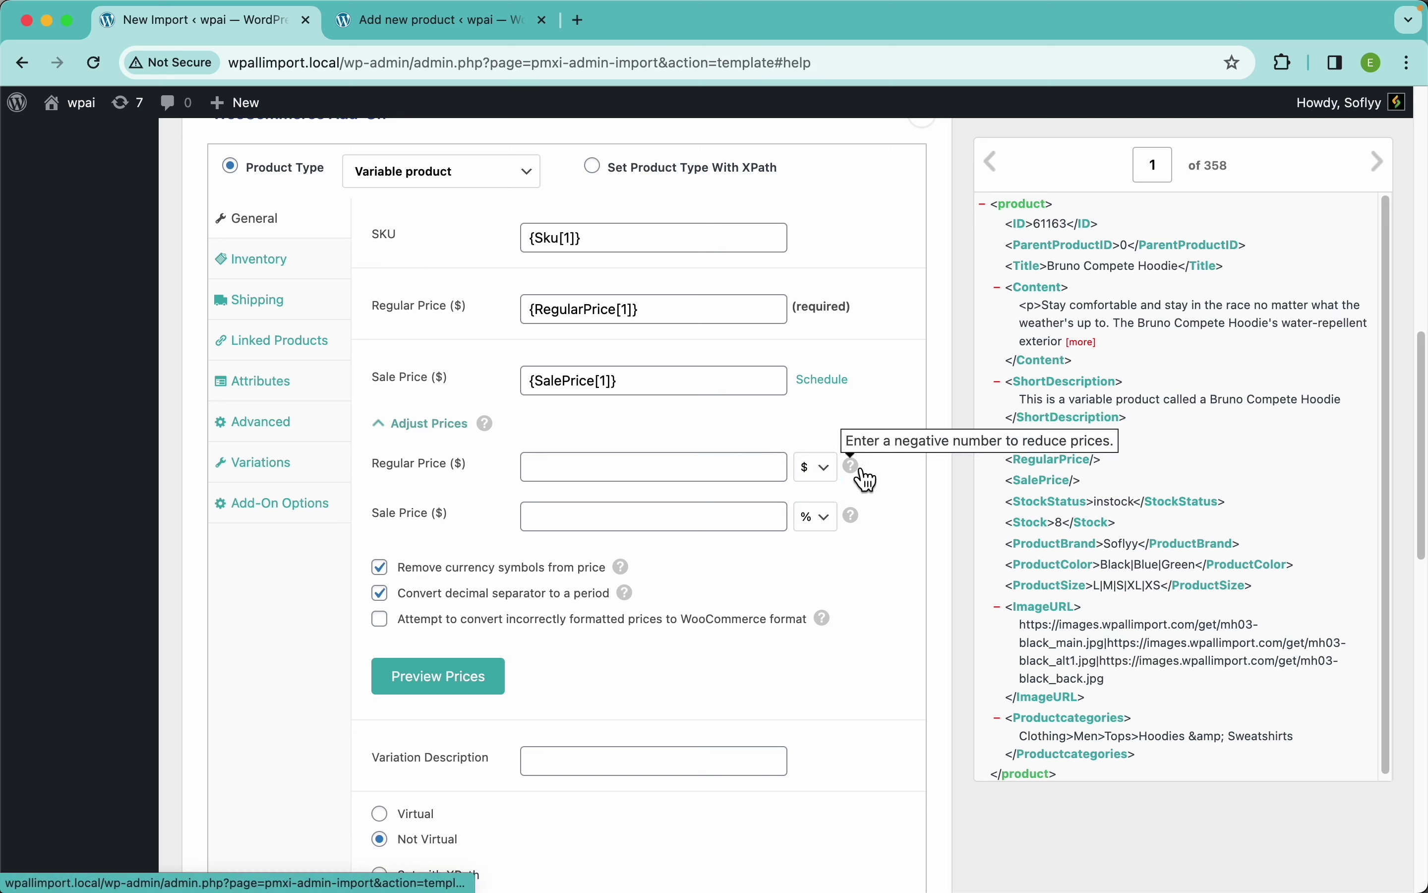
{"action": "left_click", "coordinate": [826, 472]}
{"action": "left_click", "coordinate": [817, 447]}
- Enter a 110% adjustment for the Regular Price and check its help text
{"action": "left_click", "coordinate": [711, 466]}
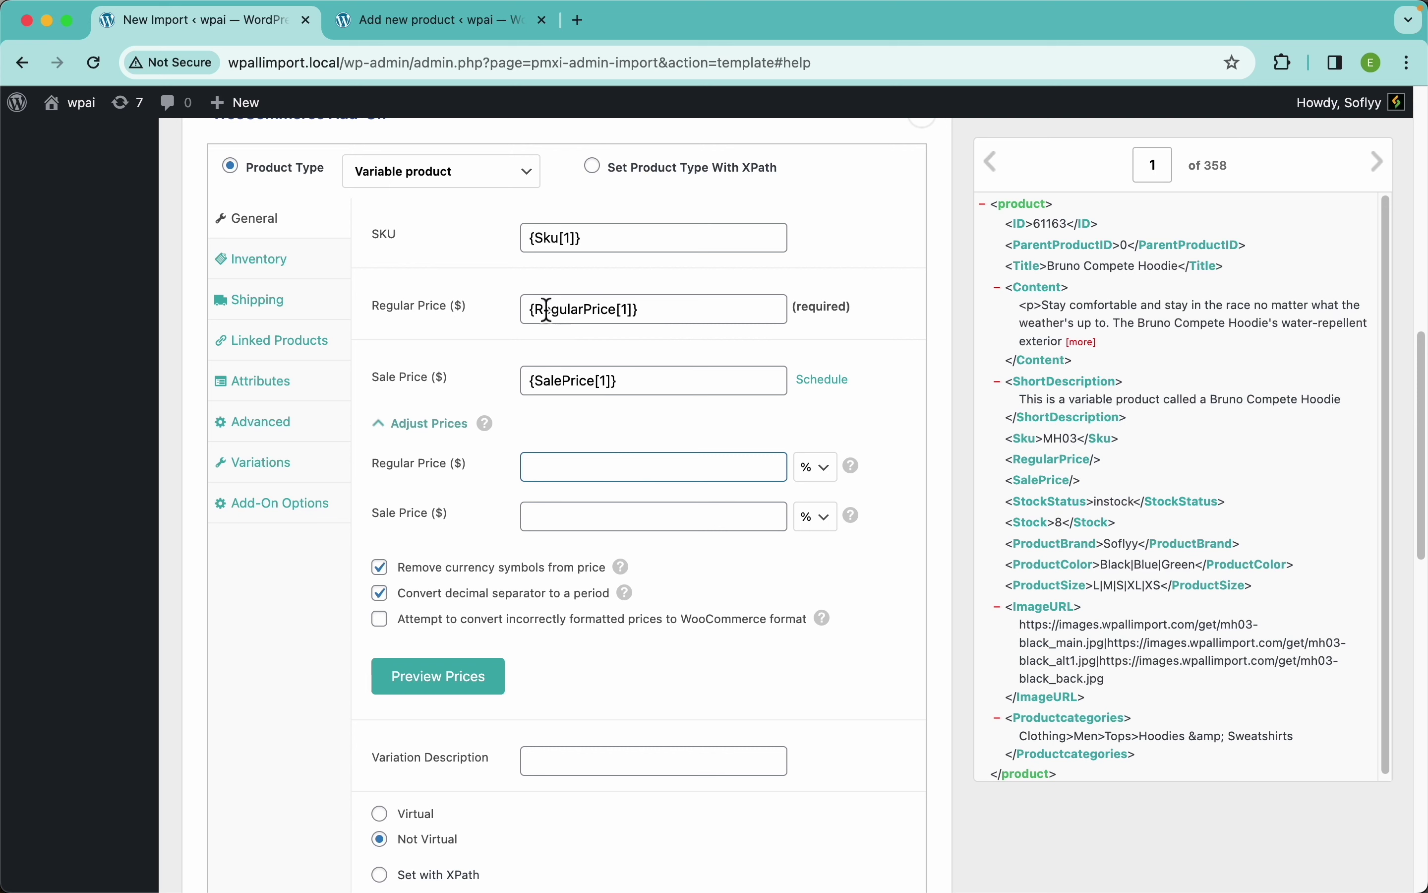
{"action": "left_click_drag", "start_coordinate": [672, 312], "coordinate": [530, 312]}
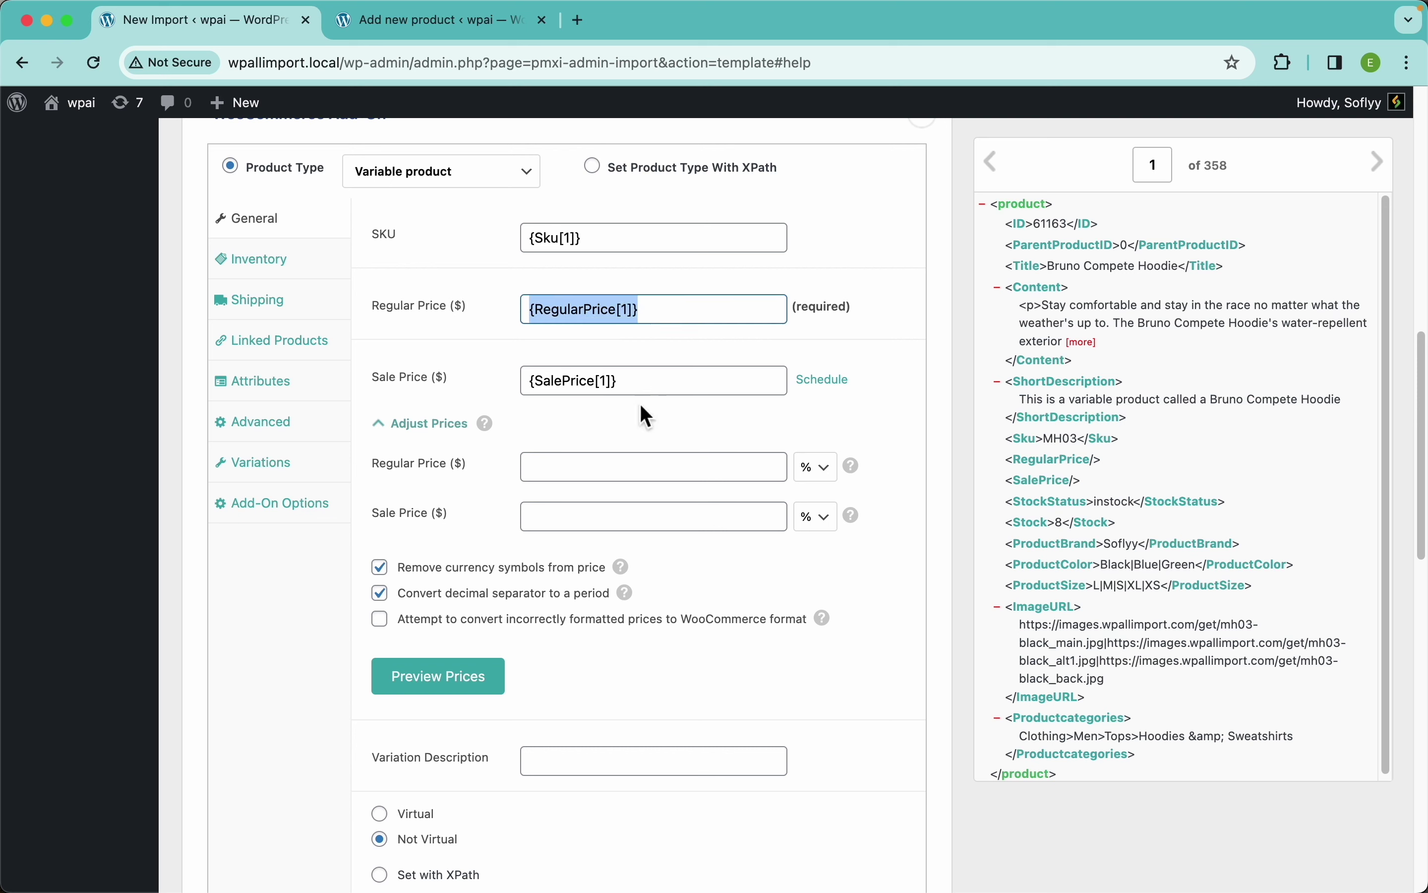
{"action": "left_click", "coordinate": [614, 477]}
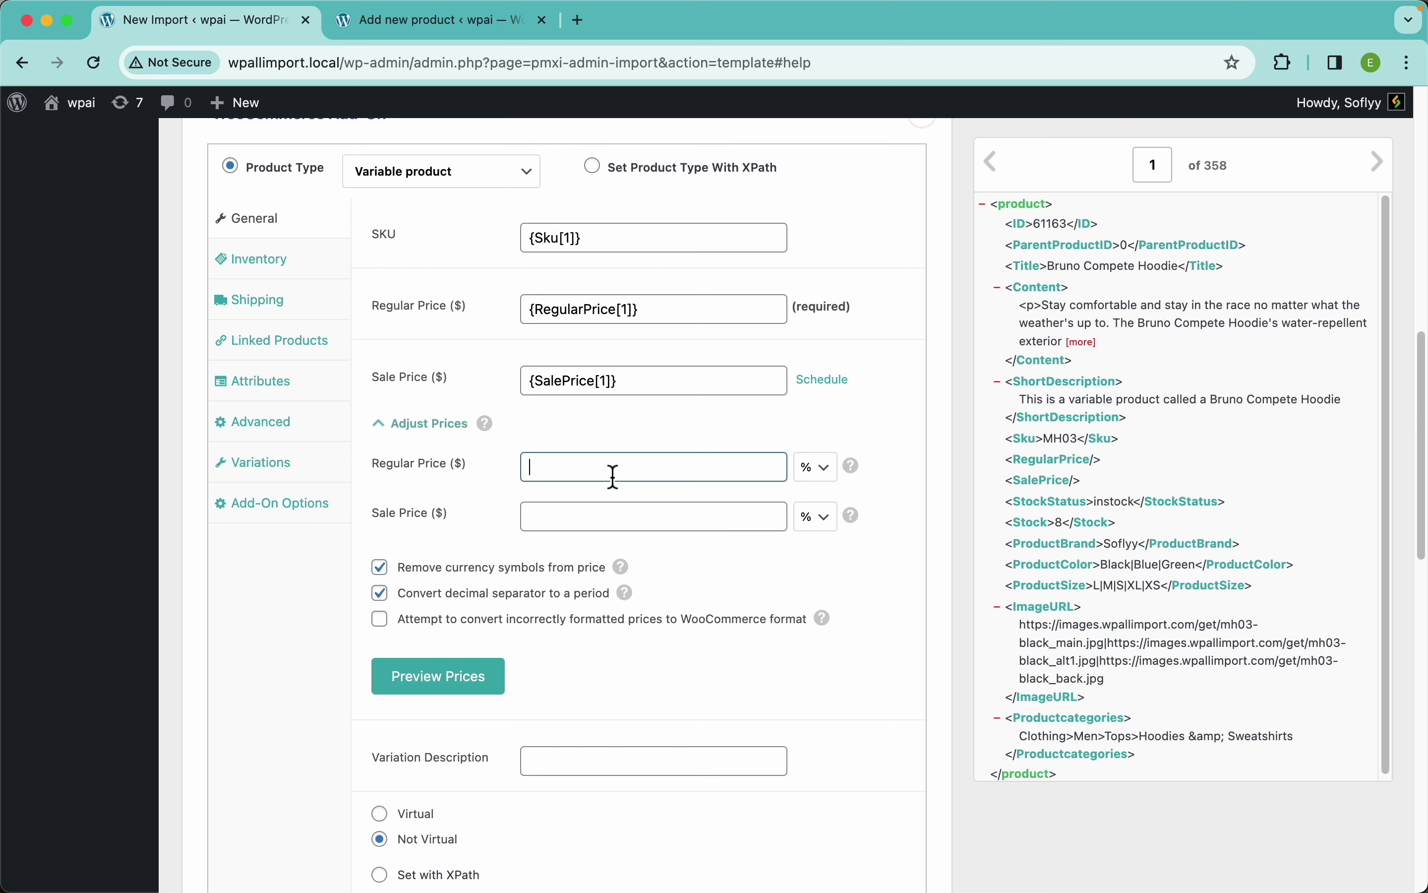
{"action": "type", "text": "110"}
{"action": "mouse_move", "coordinate": [860, 482]}
{"action": "left_click_drag", "start_coordinate": [643, 309], "coordinate": [515, 325]}
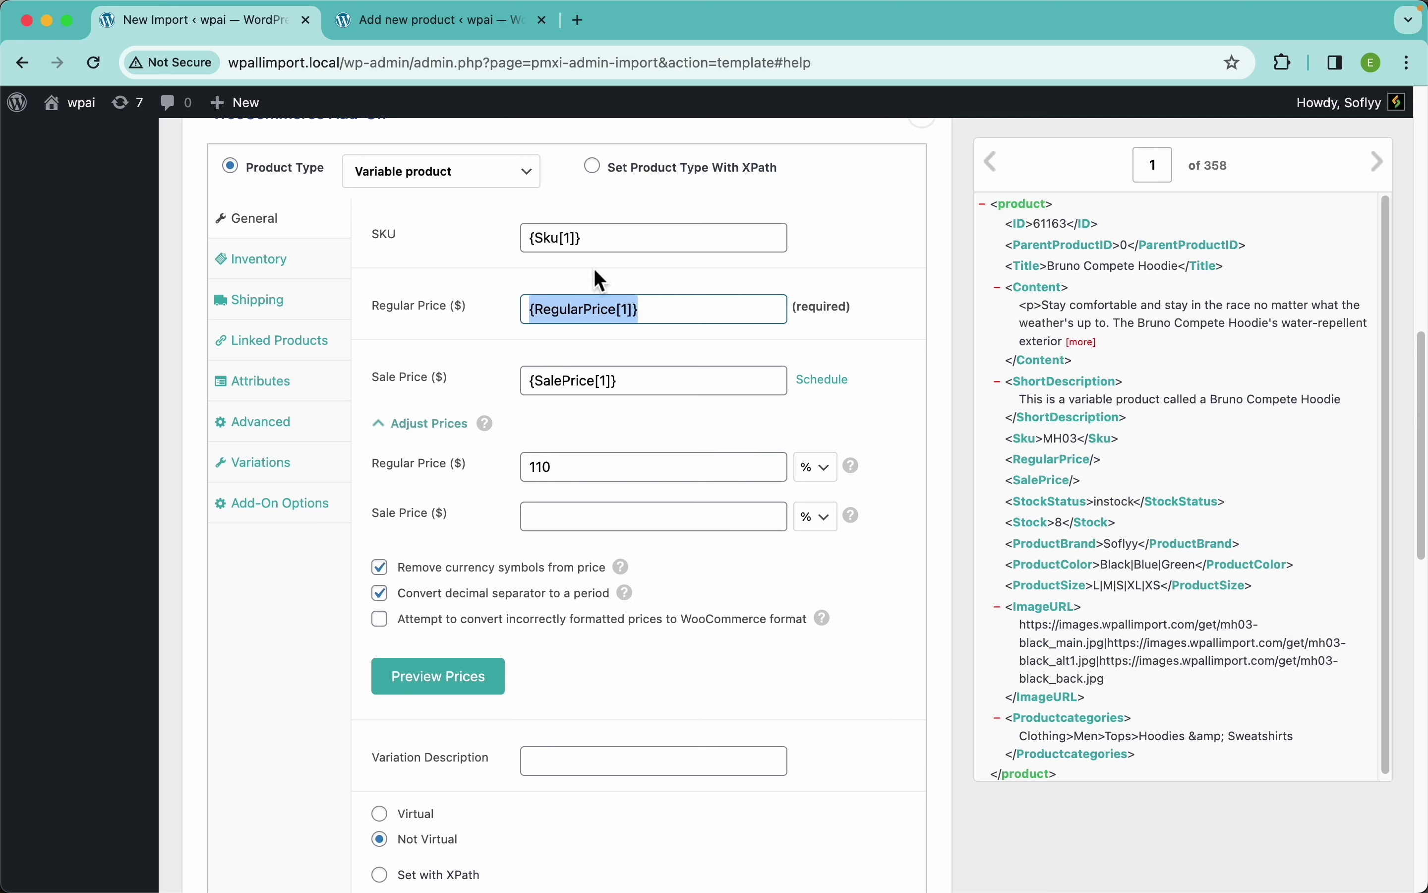
- Try alternative Regular Price adjustments of 100%, 110% and 90%
{"action": "left_click_drag", "start_coordinate": [577, 483], "coordinate": [493, 475]}
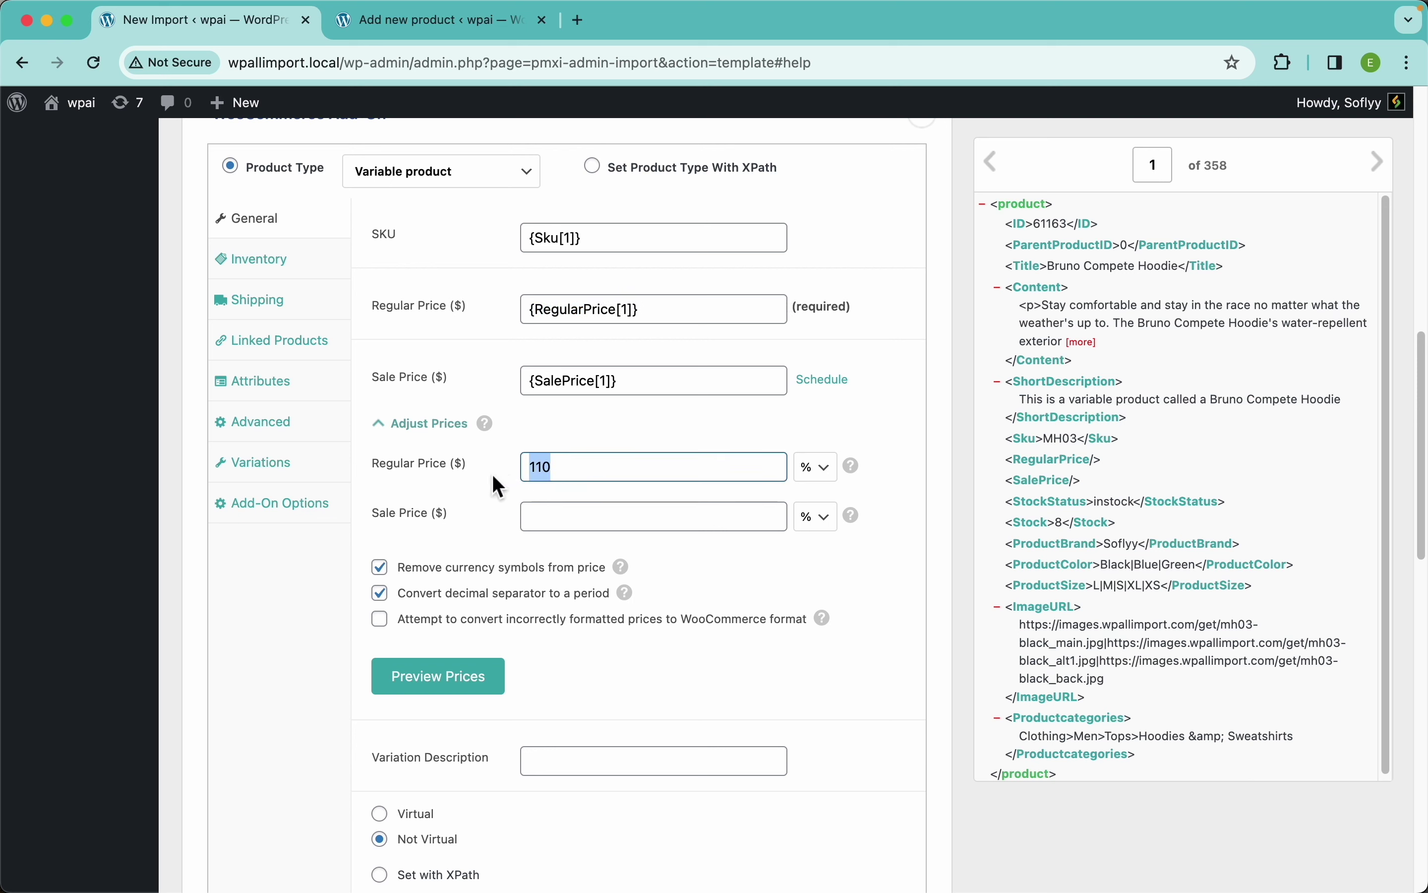
{"action": "key", "text": "BackSpace"}
{"action": "type", "text": "100"}
{"action": "left_click_drag", "start_coordinate": [574, 471], "coordinate": [500, 481]}
{"action": "left_click_drag", "start_coordinate": [668, 317], "coordinate": [509, 323]}
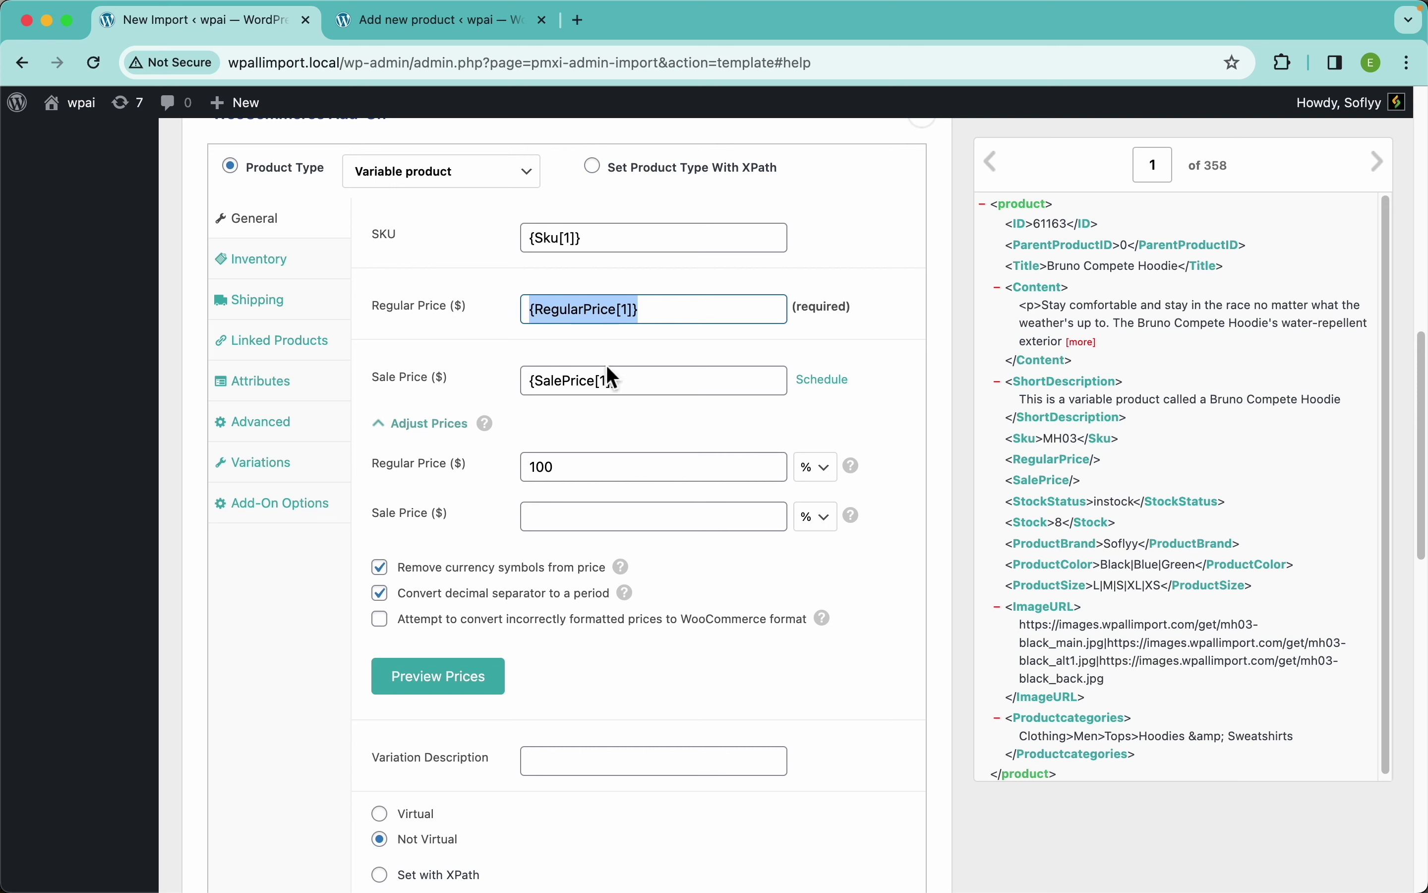
{"action": "left_click", "coordinate": [565, 477]}
{"action": "key", "text": "Left"}
{"action": "key", "text": "BackSpace"}
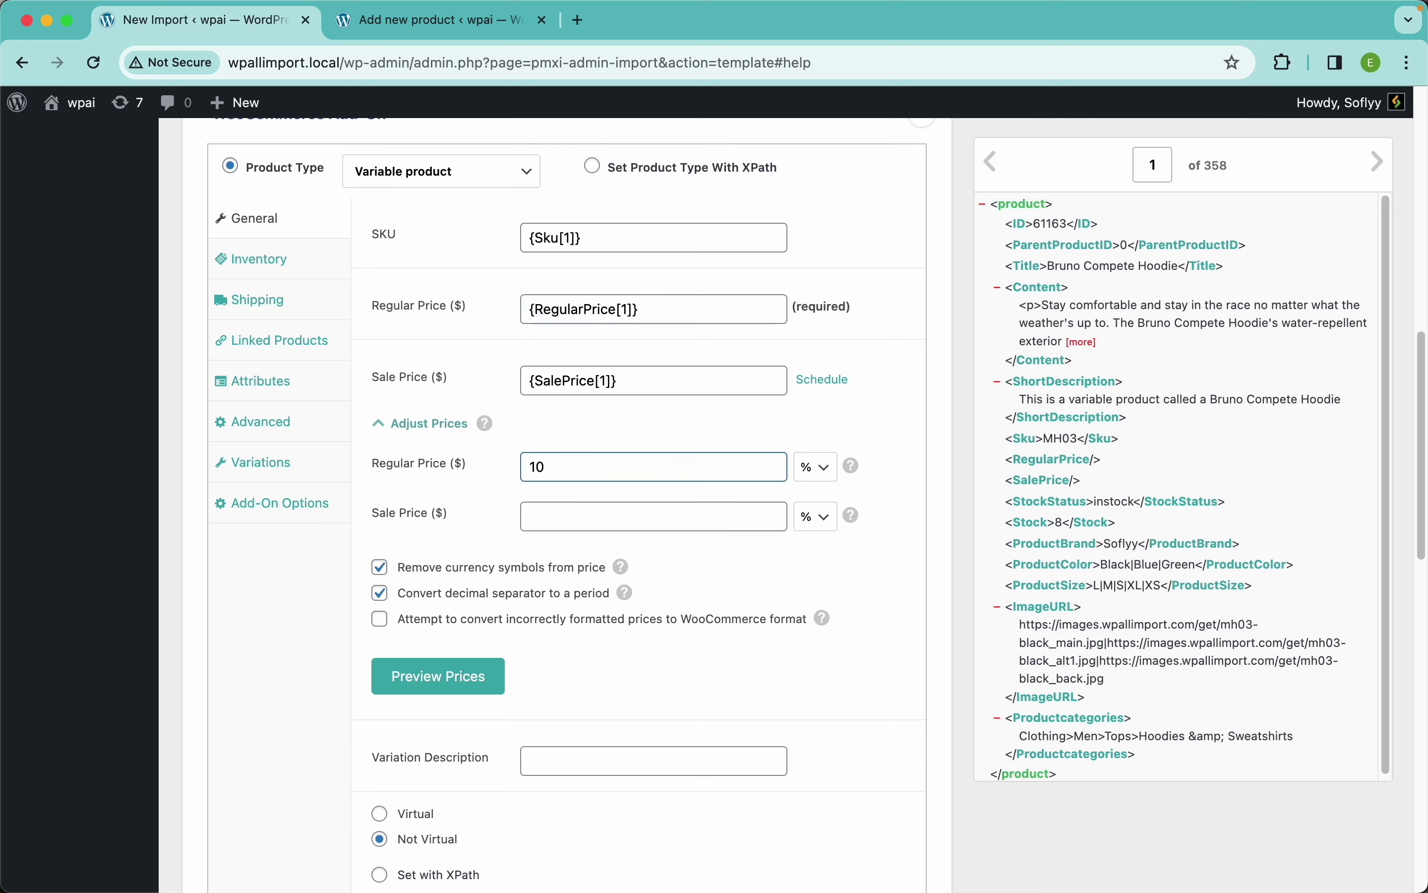
{"action": "type", "text": "1"}
{"action": "left_click_drag", "start_coordinate": [561, 469], "coordinate": [485, 484]}
{"action": "type", "text": "90"}
- Set both the Regular Price and Sale Price adjustments to 110%
{"action": "left_click_drag", "start_coordinate": [558, 473], "coordinate": [454, 474]}
{"action": "type", "text": "110"}
{"action": "left_click_drag", "start_coordinate": [637, 388], "coordinate": [534, 384]}
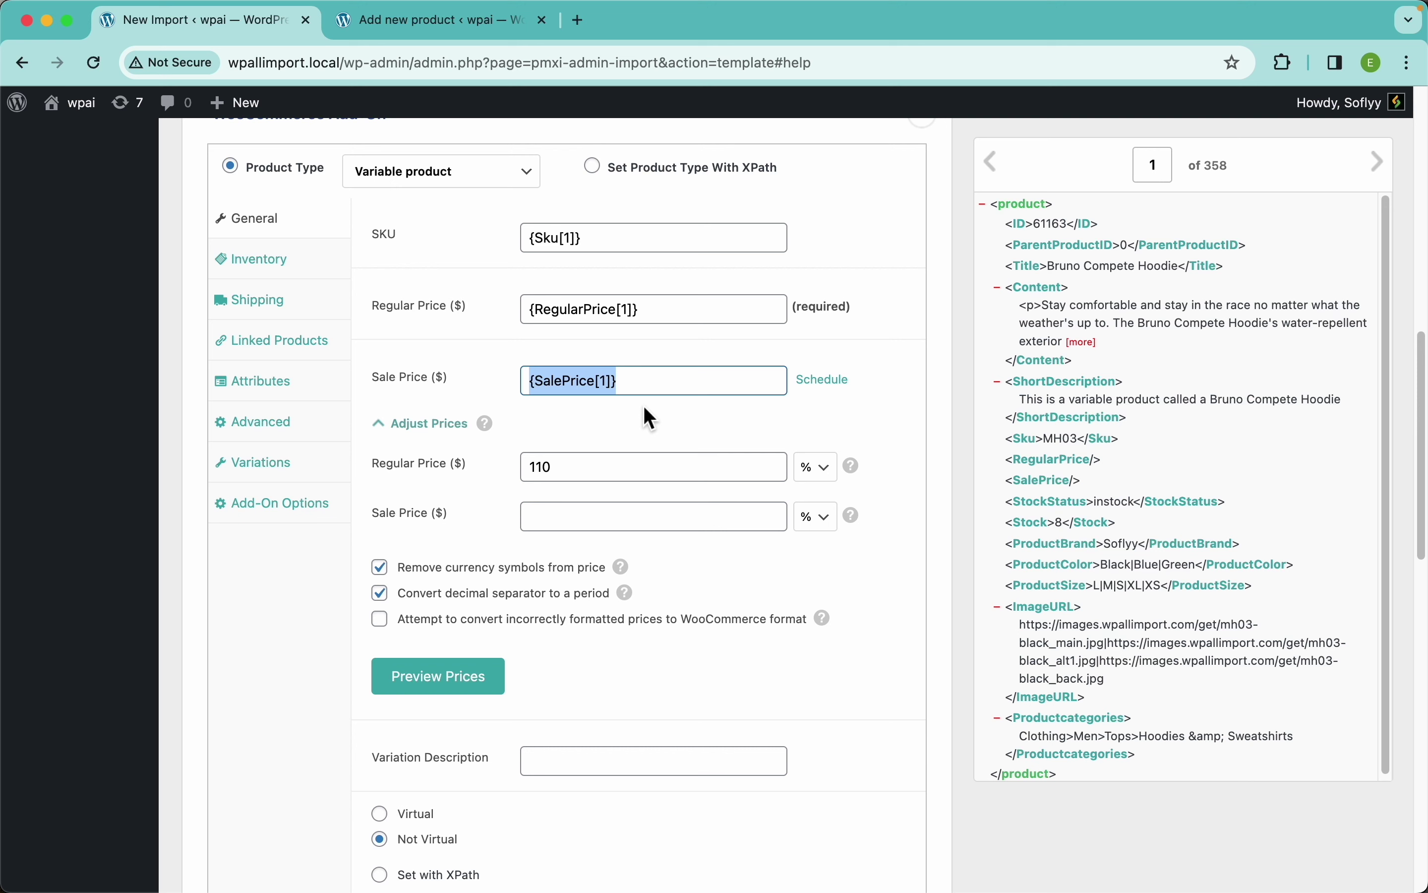
{"action": "left_click", "coordinate": [572, 520]}
{"action": "type", "text": "110"}
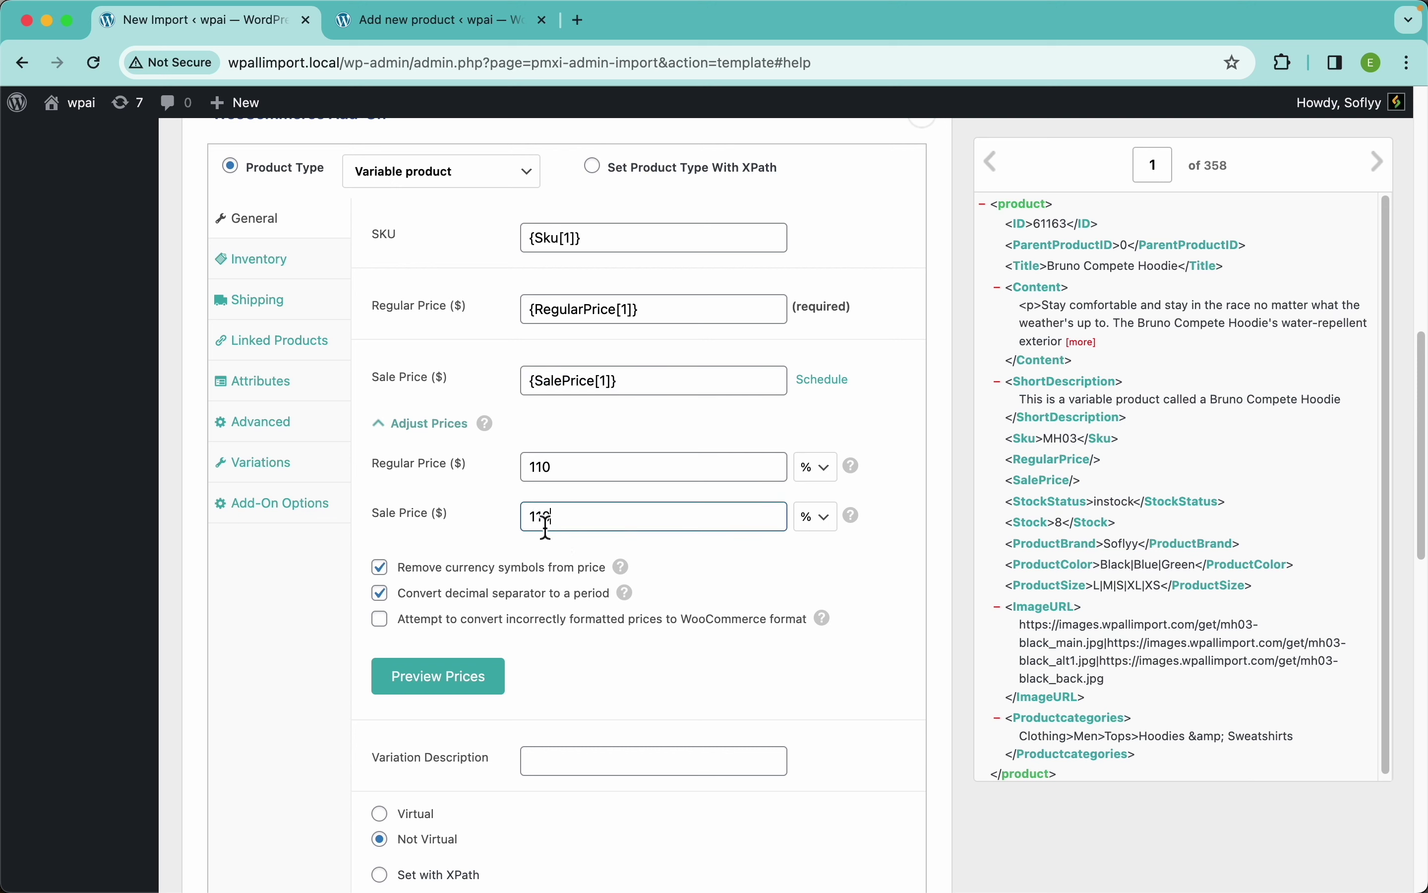
- Preview the adjusted regular and sale prices for records 1 and 2, and dismiss the preview
{"action": "left_click", "coordinate": [469, 687]}
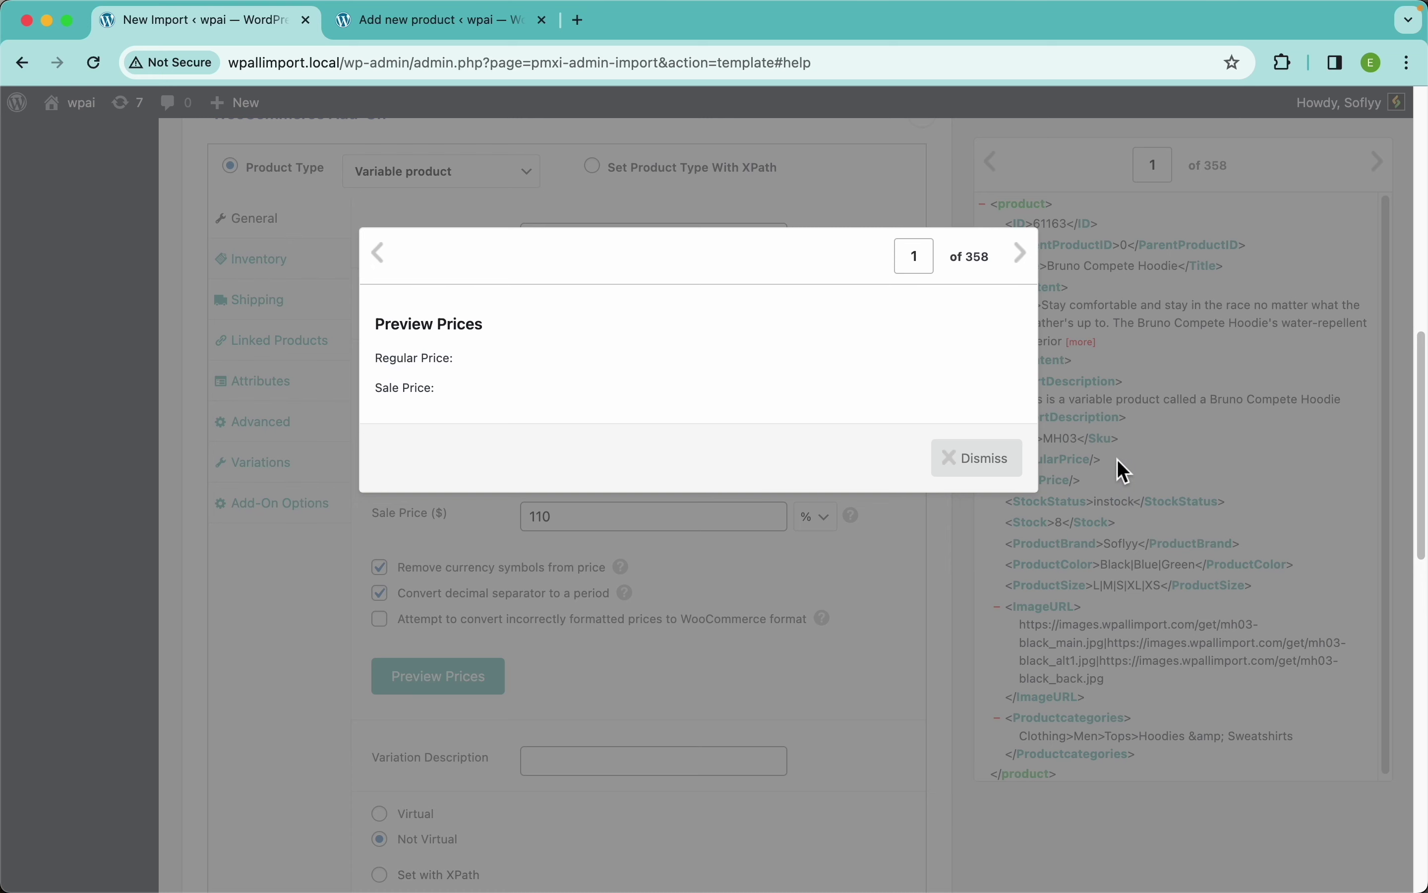
{"action": "left_click", "coordinate": [1022, 255]}
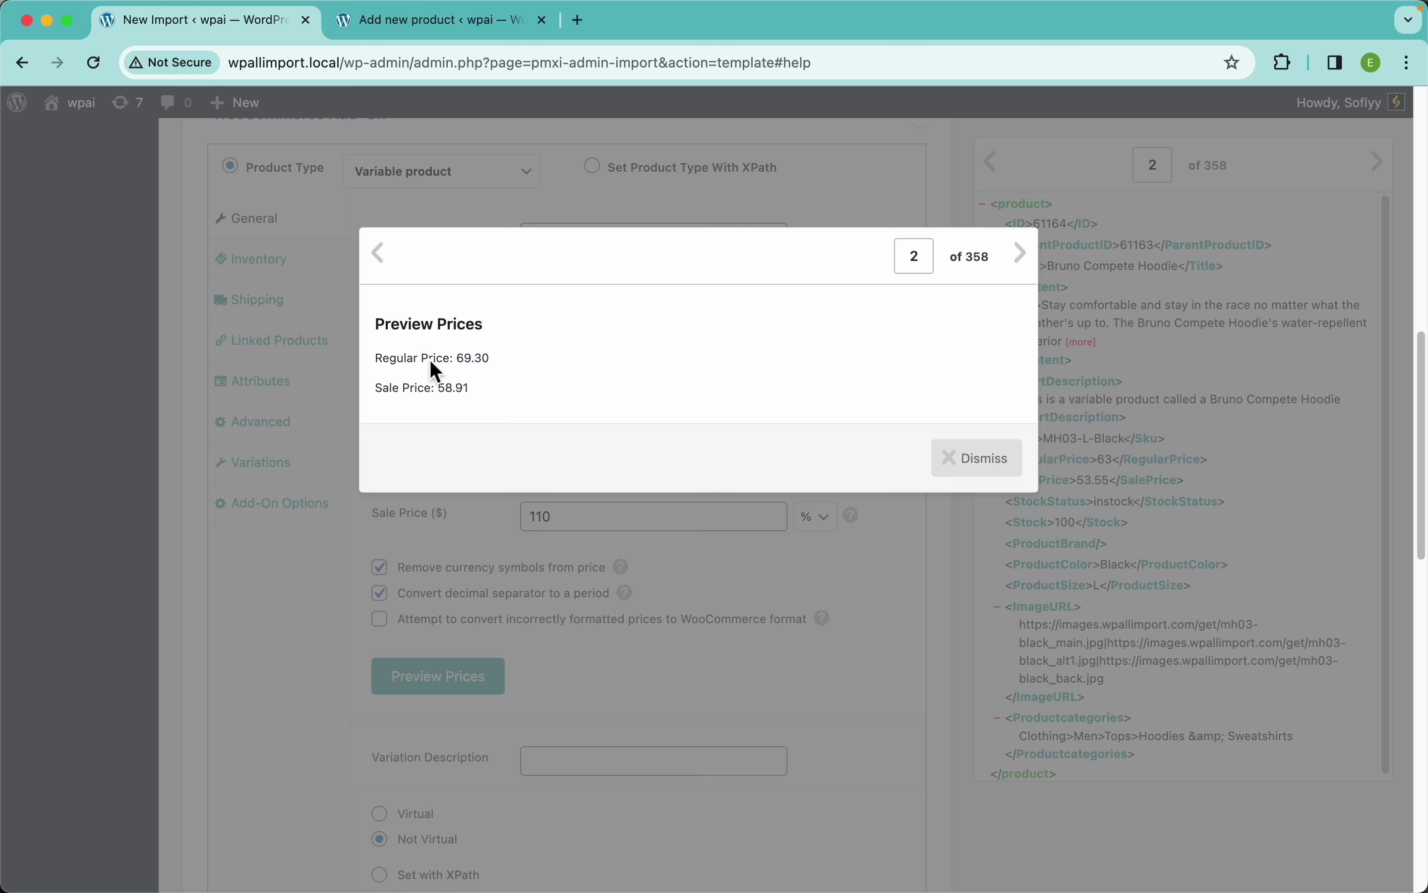
{"action": "left_click_drag", "start_coordinate": [492, 357], "coordinate": [457, 359]}
{"action": "left_click", "coordinate": [794, 385]}
{"action": "left_click", "coordinate": [977, 464]}
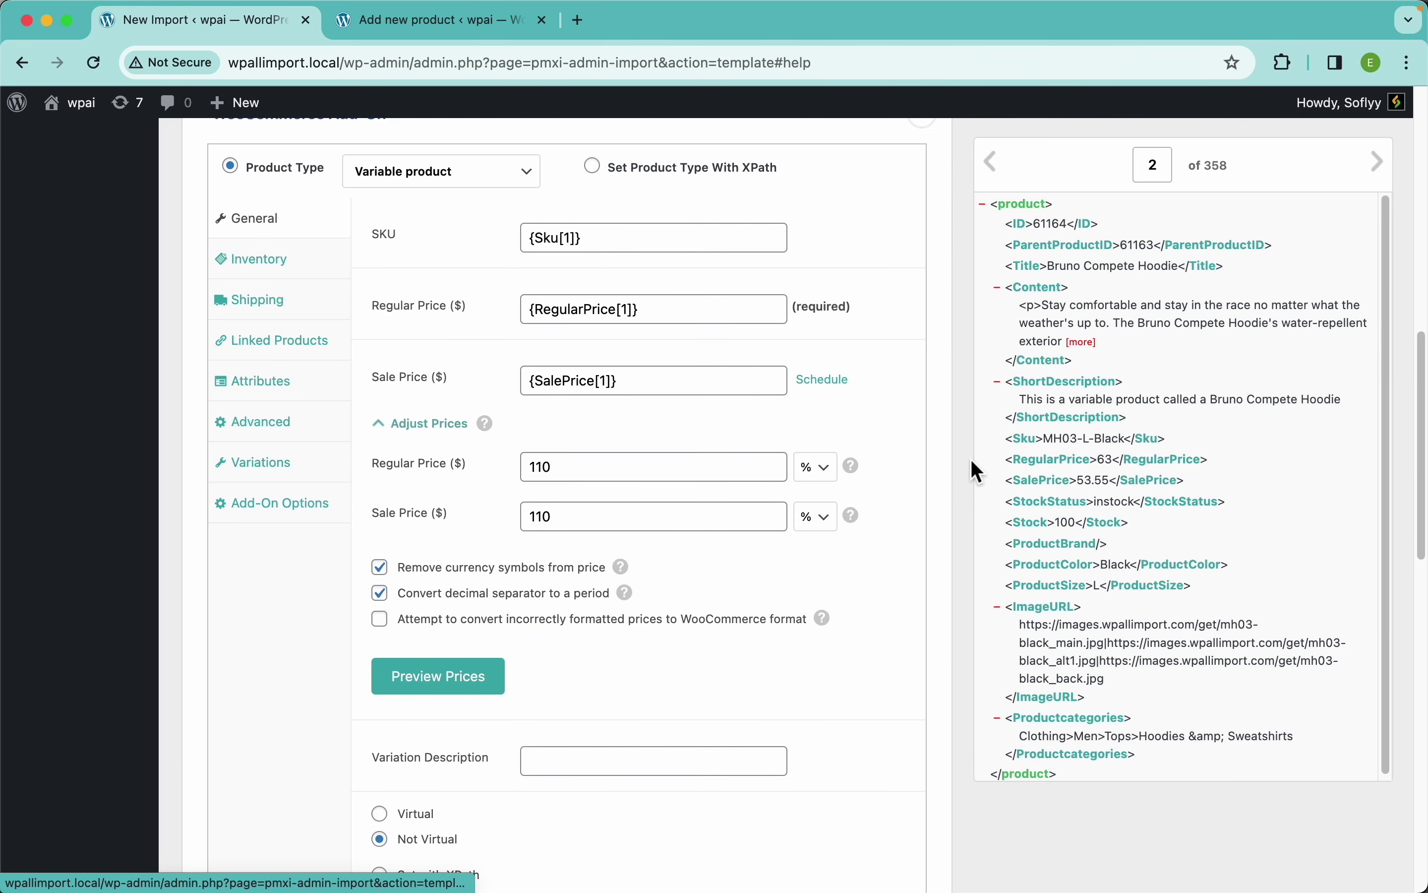
- Examine the remaining general product settings, including the variation description, virtual, downloadable, tax status and tax class options
{"action": "scroll", "coordinate": [594, 689], "scroll_direction": "down", "scroll_amount": 6}
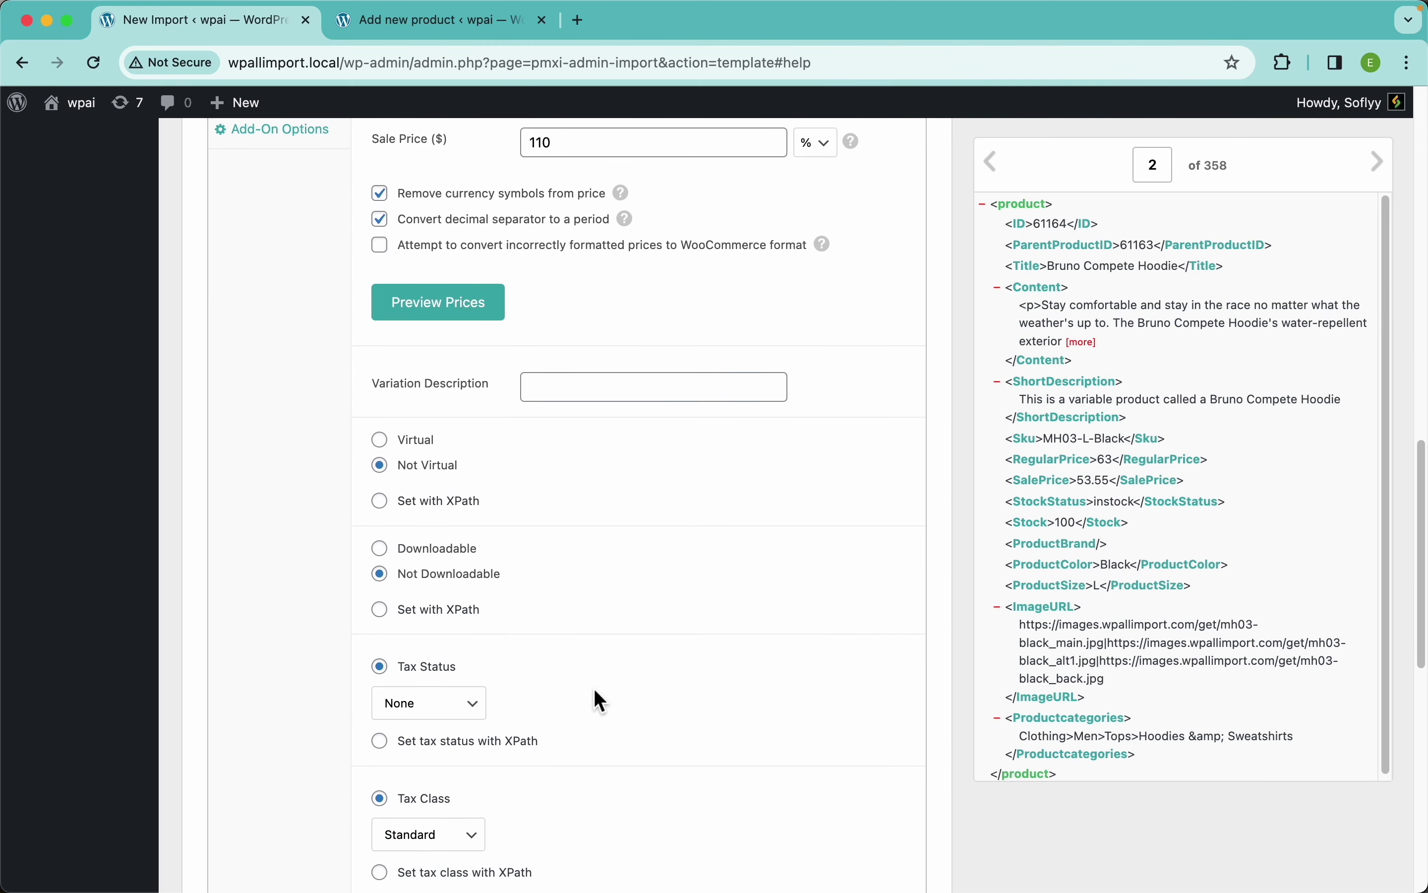
{"action": "scroll", "coordinate": [509, 638], "scroll_direction": "down", "scroll_amount": 3}
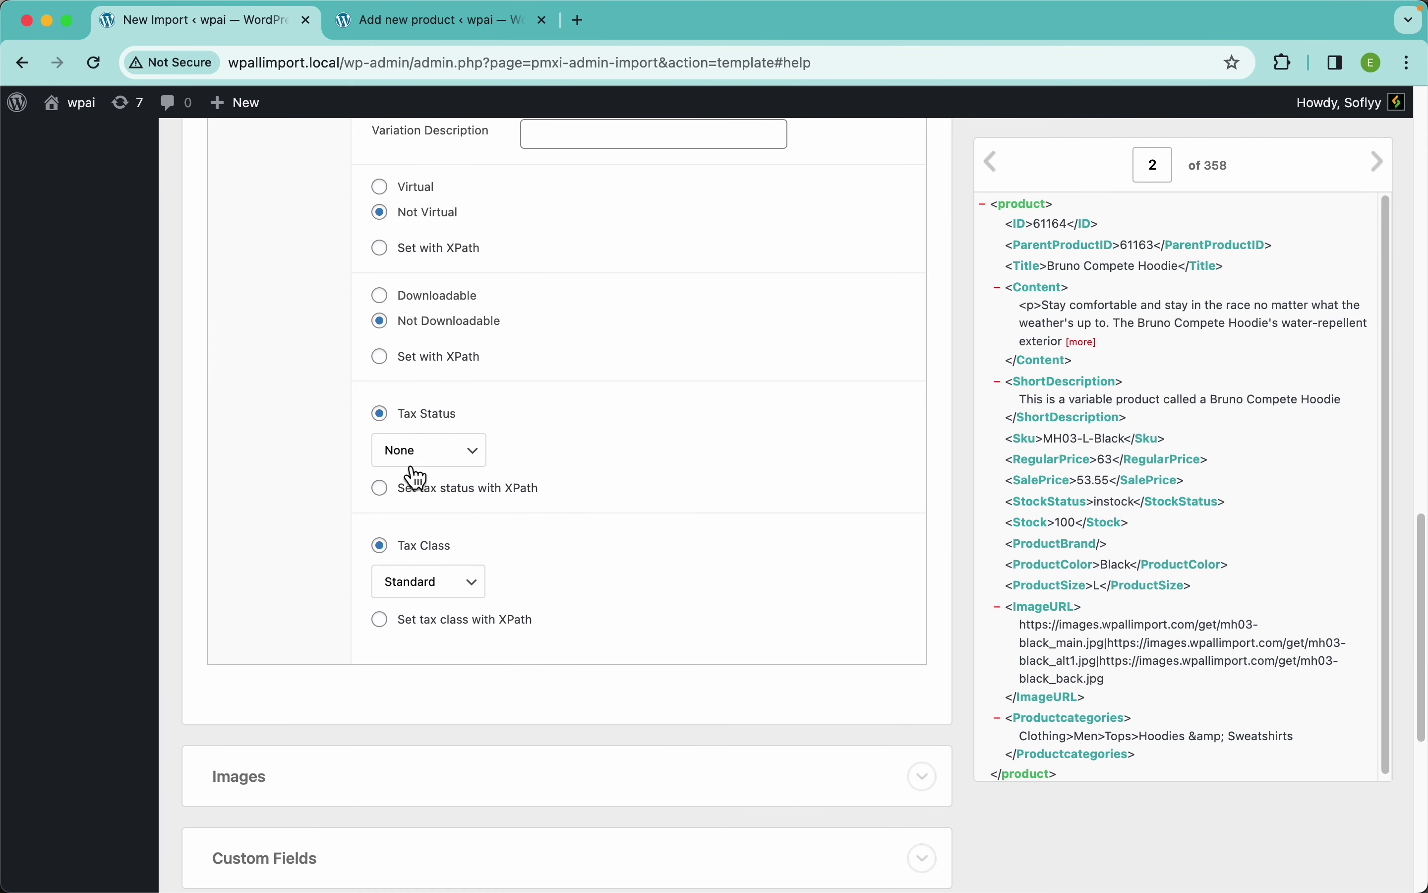
{"action": "scroll", "coordinate": [519, 472], "scroll_direction": "up", "scroll_amount": 10}
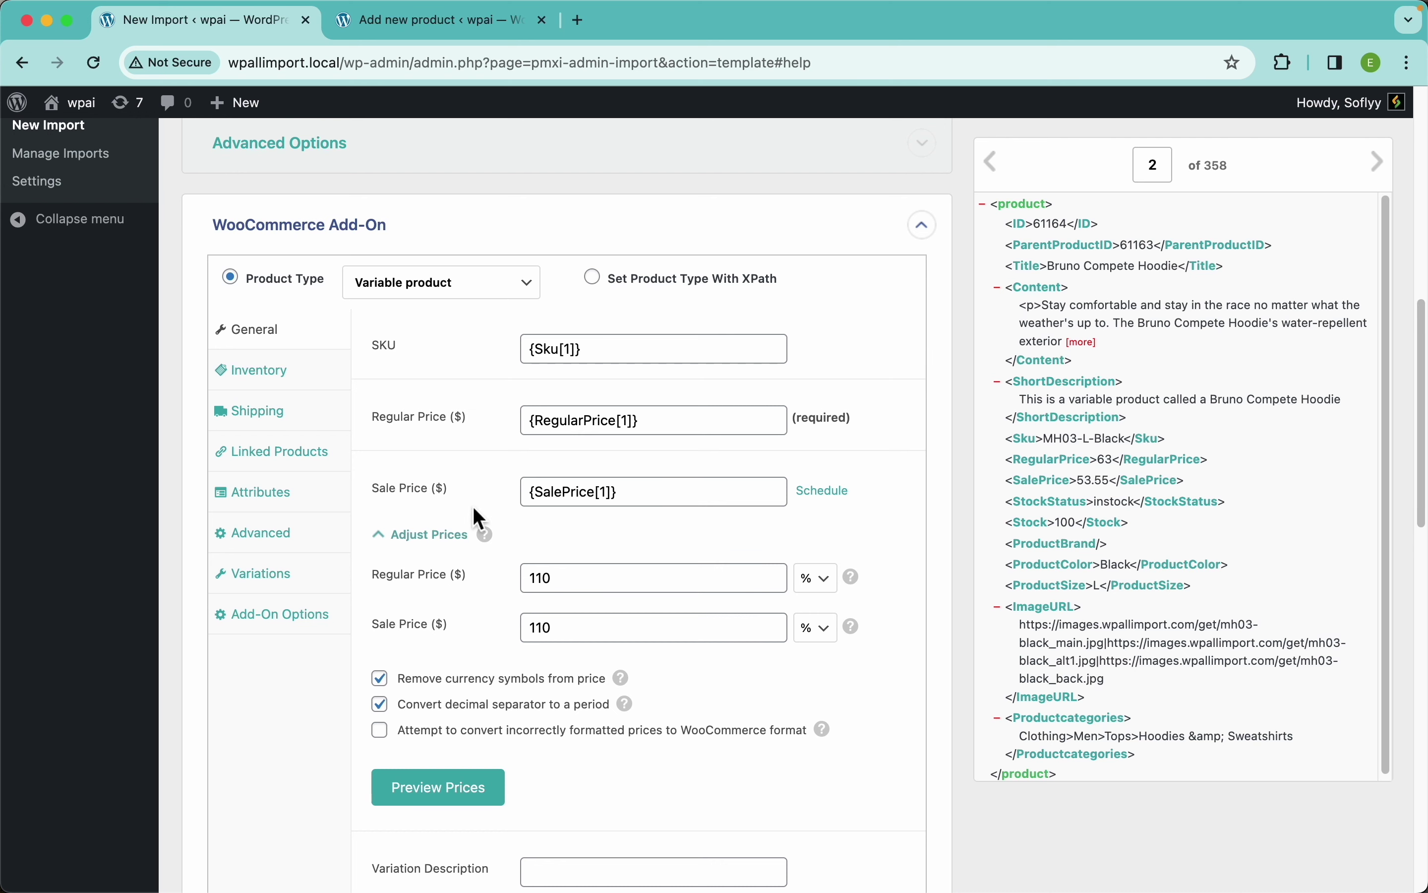
{"action": "scroll", "coordinate": [476, 511], "scroll_direction": "down", "scroll_amount": 12}
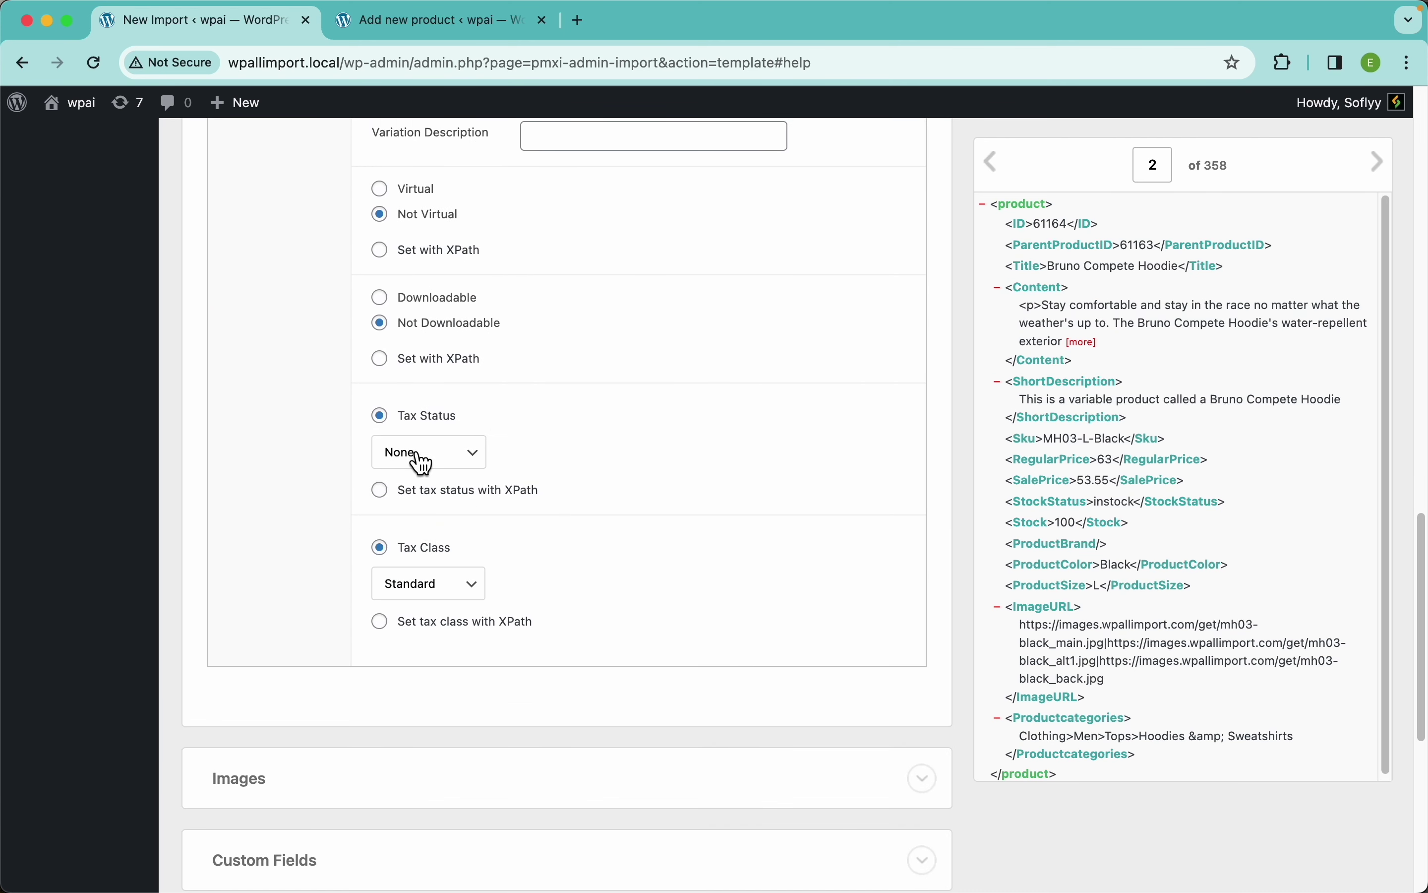
{"action": "scroll", "coordinate": [414, 461], "scroll_direction": "up", "scroll_amount": 10}
{"action": "scroll", "coordinate": [413, 451], "scroll_direction": "up", "scroll_amount": 2}
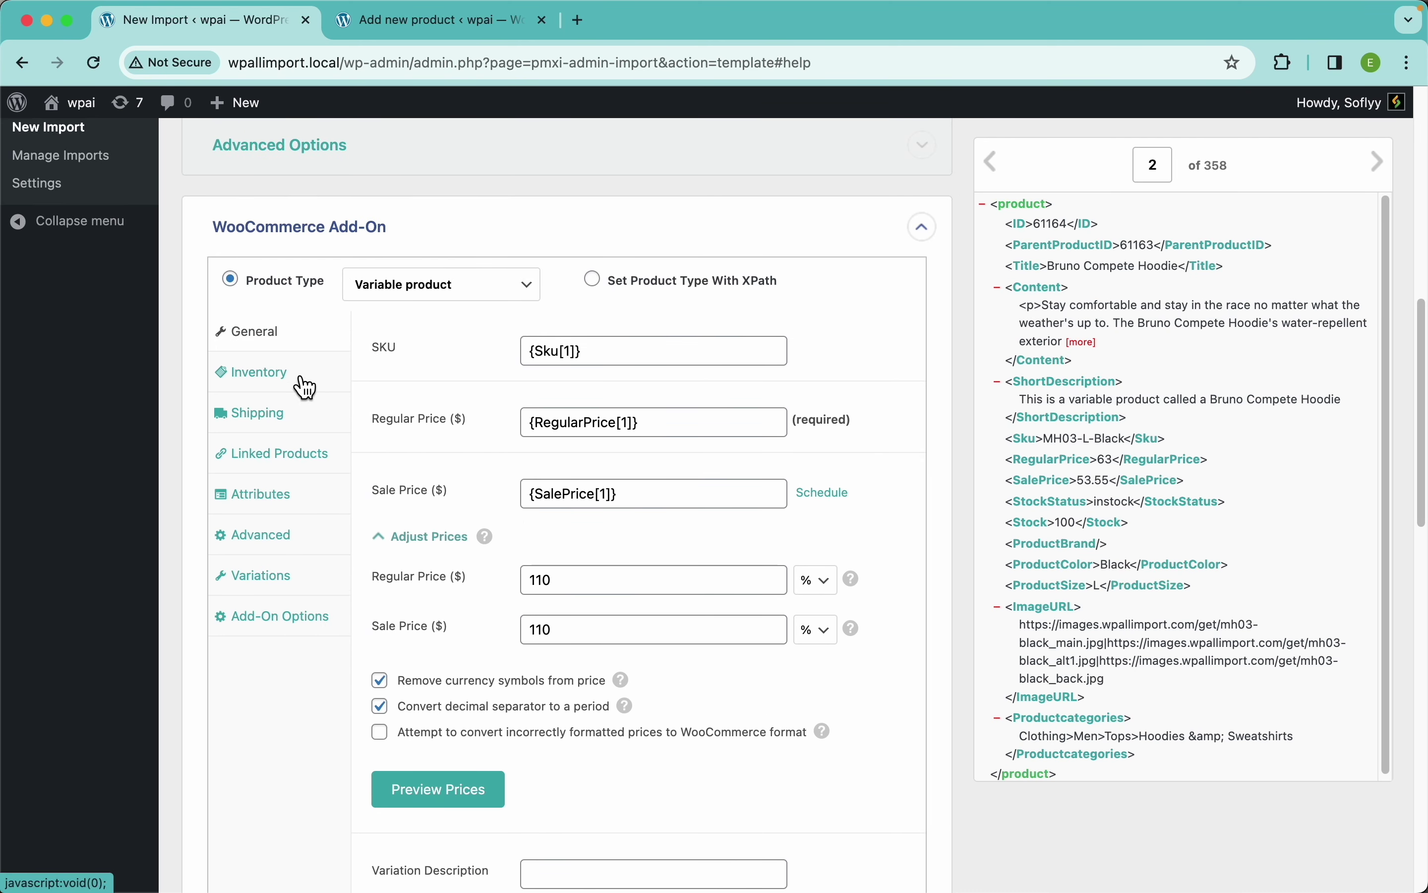
{"action": "scroll", "coordinate": [462, 693], "scroll_direction": "down", "scroll_amount": 9}
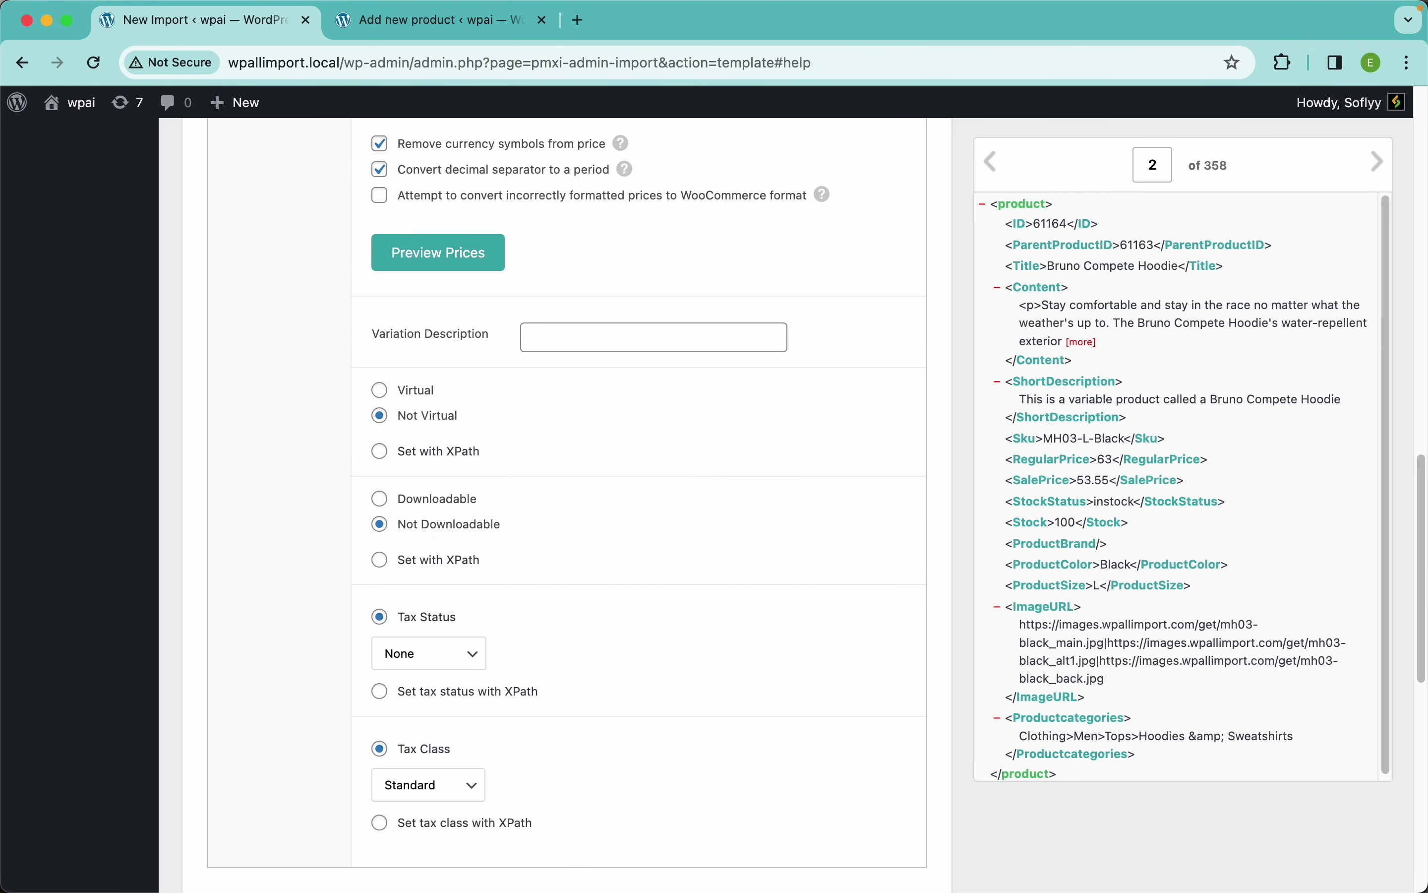
- Try the Set with XPath, Not Virtual and Virtual options for the virtual product setting, checking the XPath help
{"action": "left_click", "coordinate": [449, 453]}
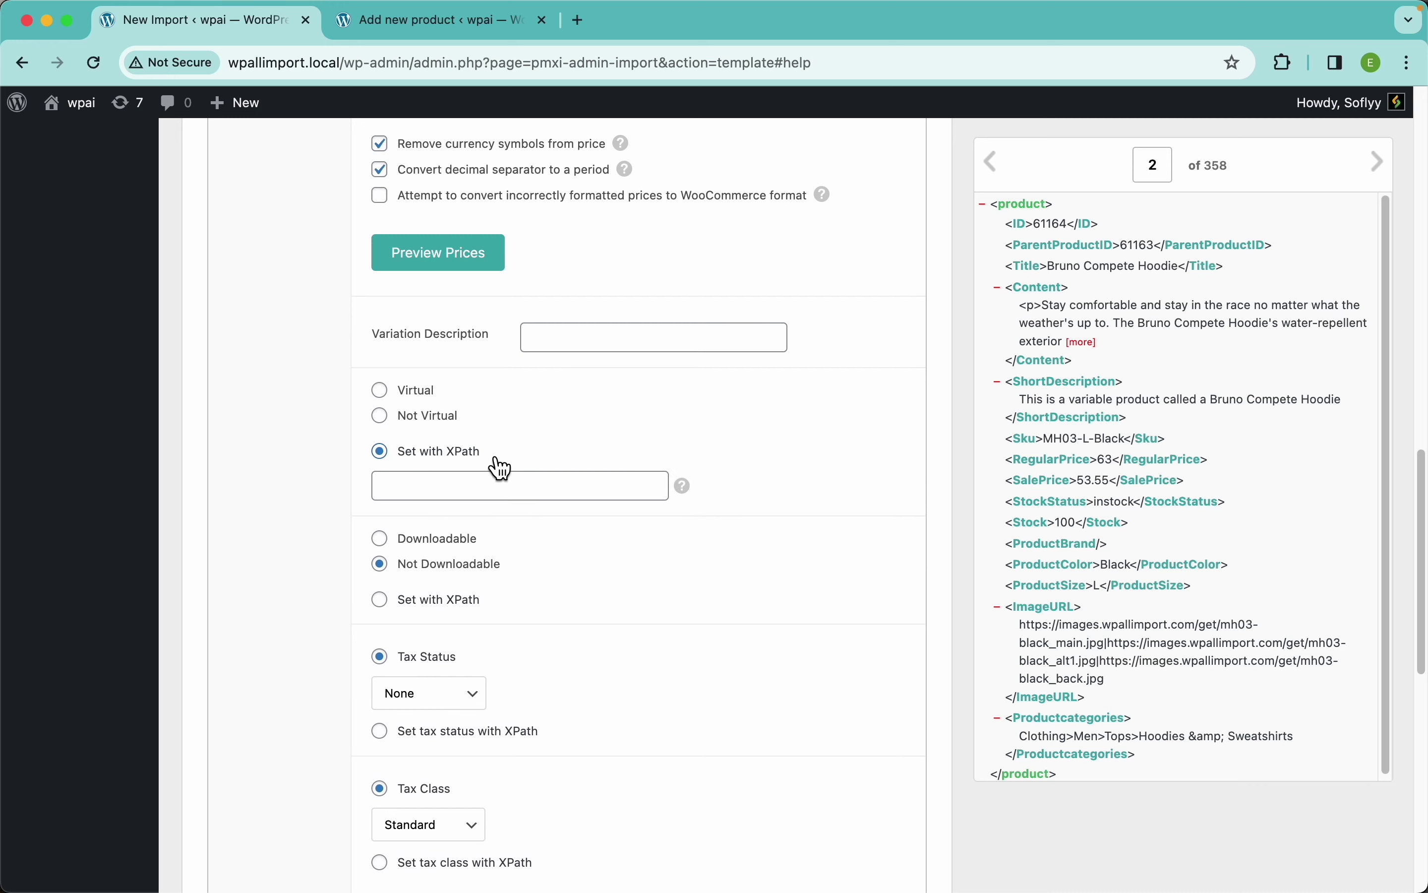
{"action": "mouse_move", "coordinate": [685, 490]}
{"action": "left_click", "coordinate": [420, 414]}
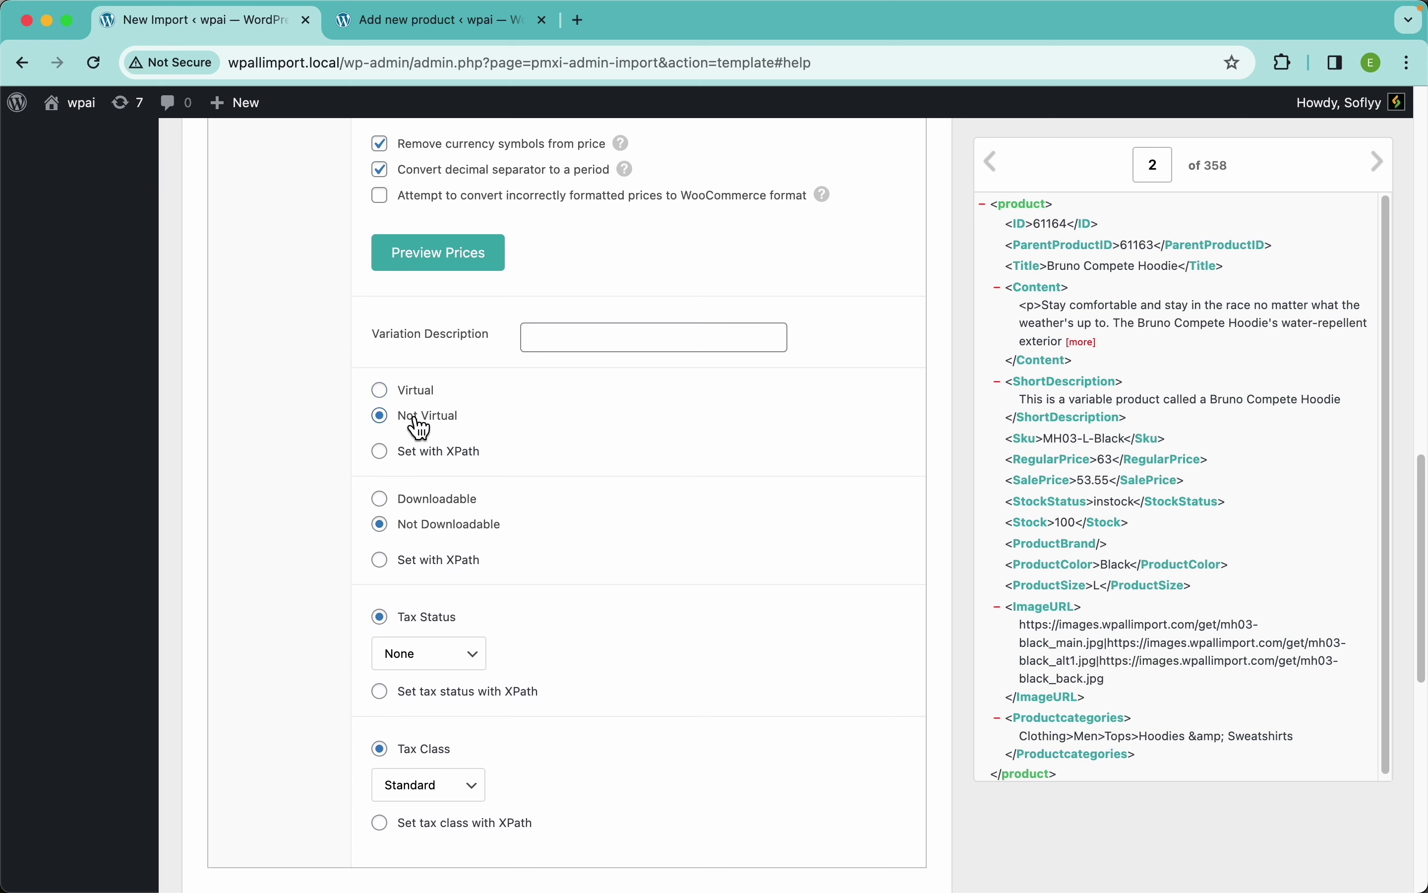
{"action": "left_click", "coordinate": [418, 392]}
- Try setting the virtual status with XPath using the XML Content element, and clear the mapping
{"action": "left_click", "coordinate": [437, 455]}
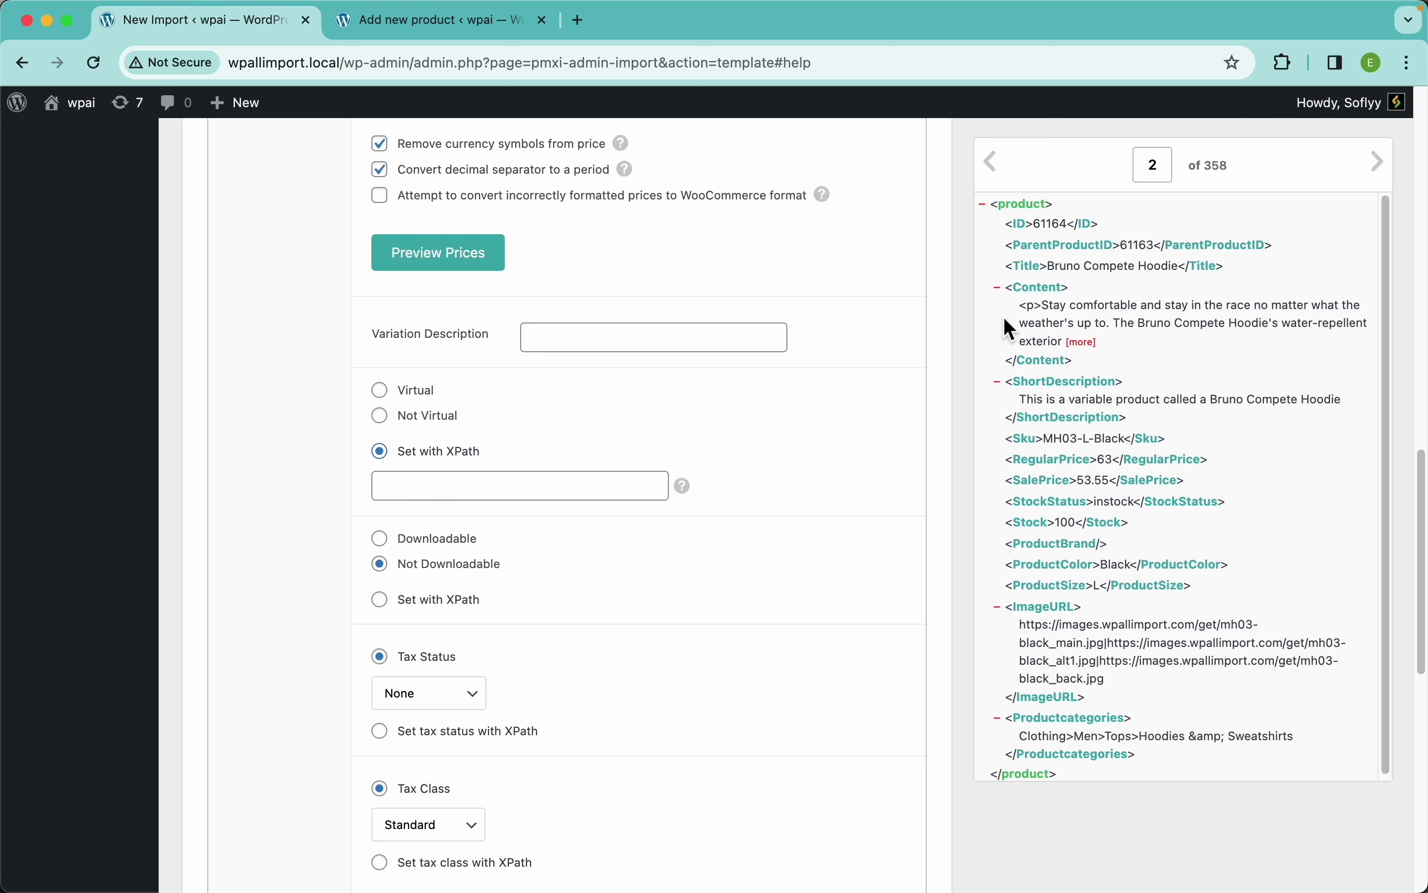
{"action": "left_click_drag", "start_coordinate": [1044, 308], "coordinate": [410, 489]}
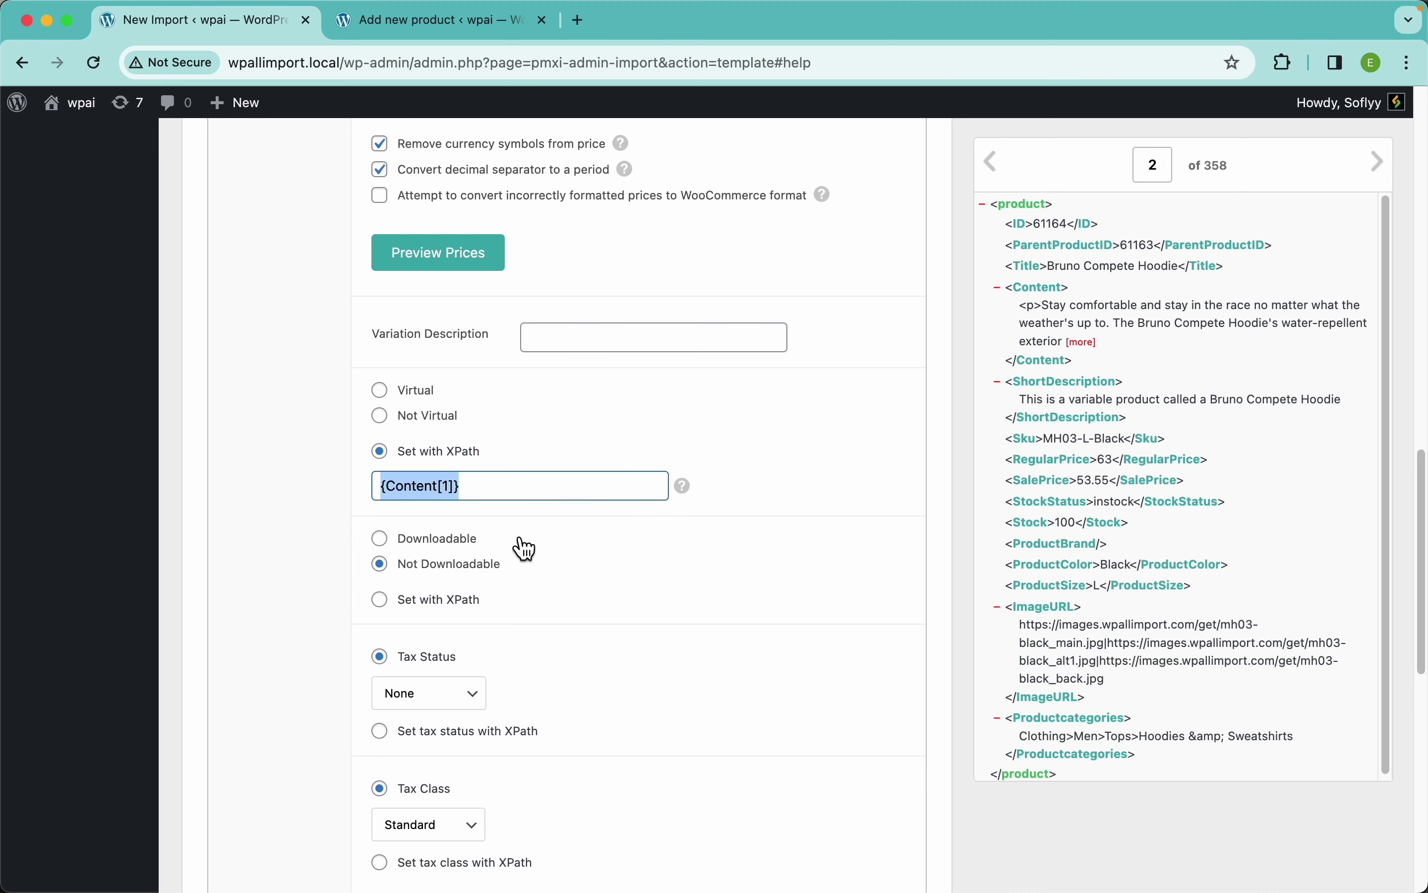
{"action": "key", "text": "BackSpace"}
{"action": "scroll", "coordinate": [501, 496], "scroll_direction": "down", "scroll_amount": 5}
{"action": "scroll", "coordinate": [481, 443], "scroll_direction": "up", "scroll_amount": 6}
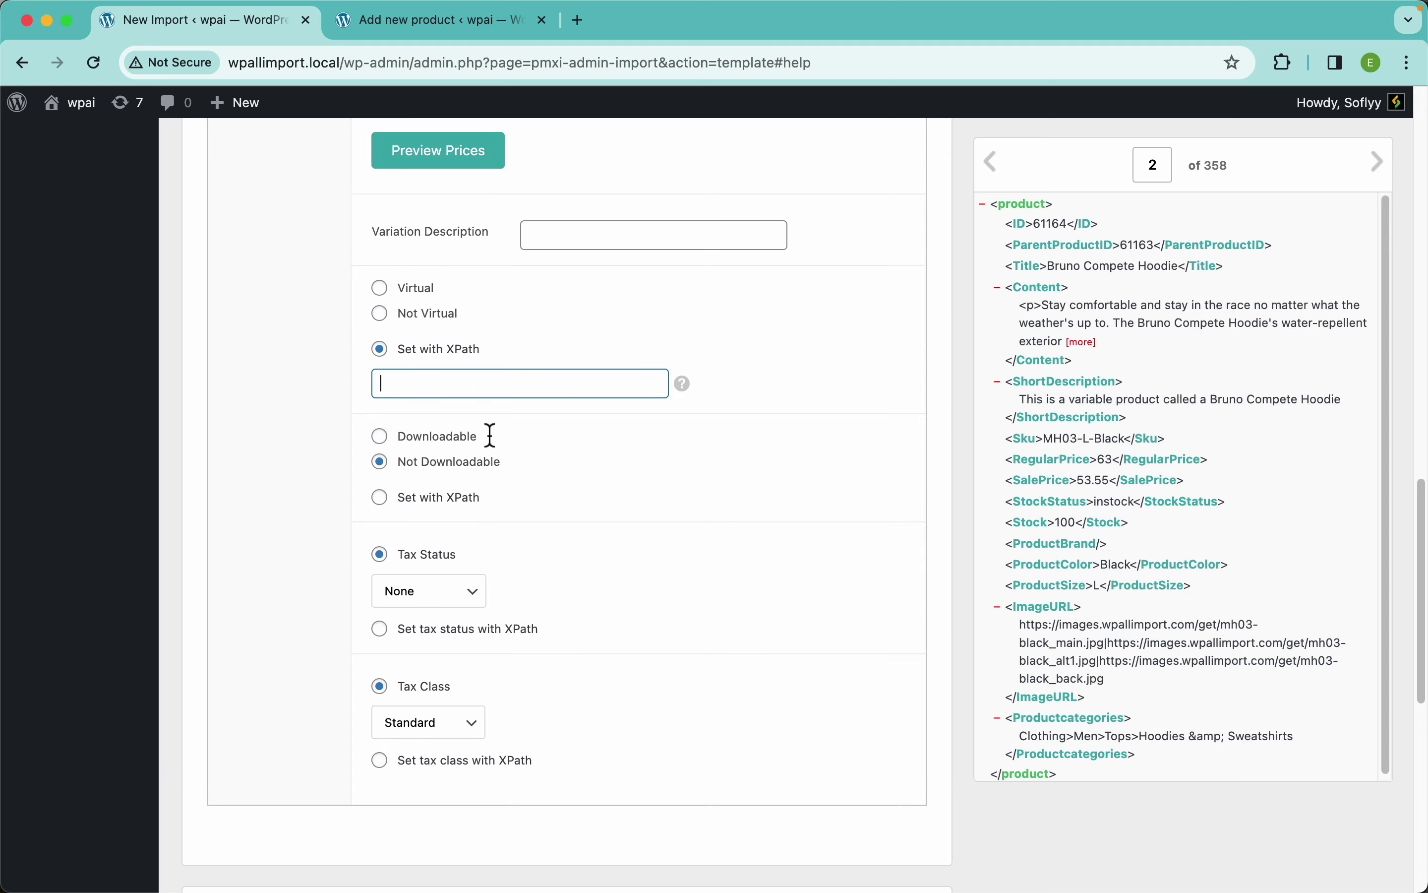
- Alternate the virtual product setting between Virtual and Not Virtual, ending on Set with XPath
{"action": "left_click", "coordinate": [420, 410]}
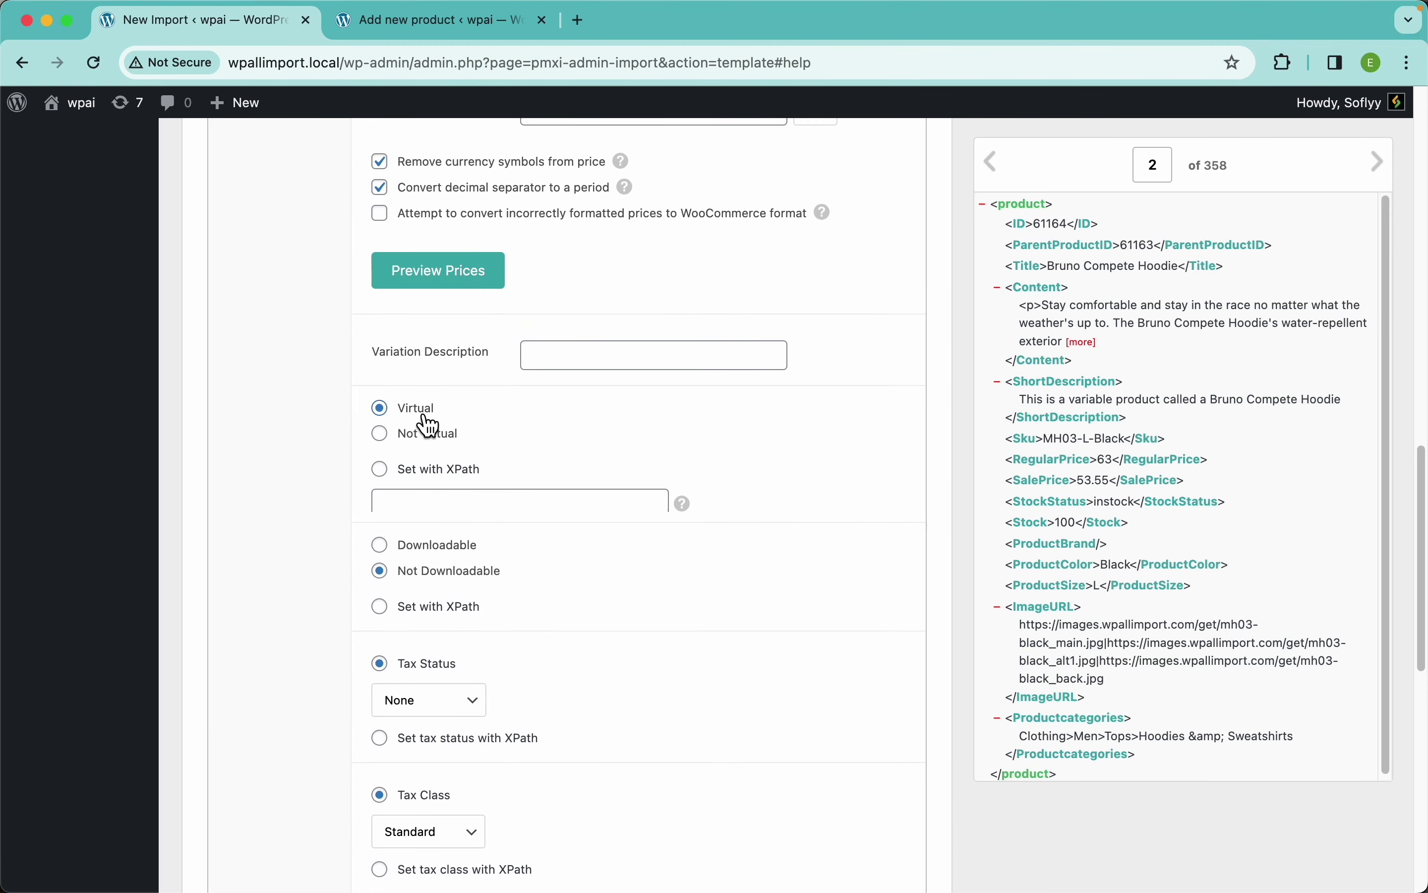
{"action": "left_click", "coordinate": [428, 444]}
{"action": "left_click", "coordinate": [424, 413]}
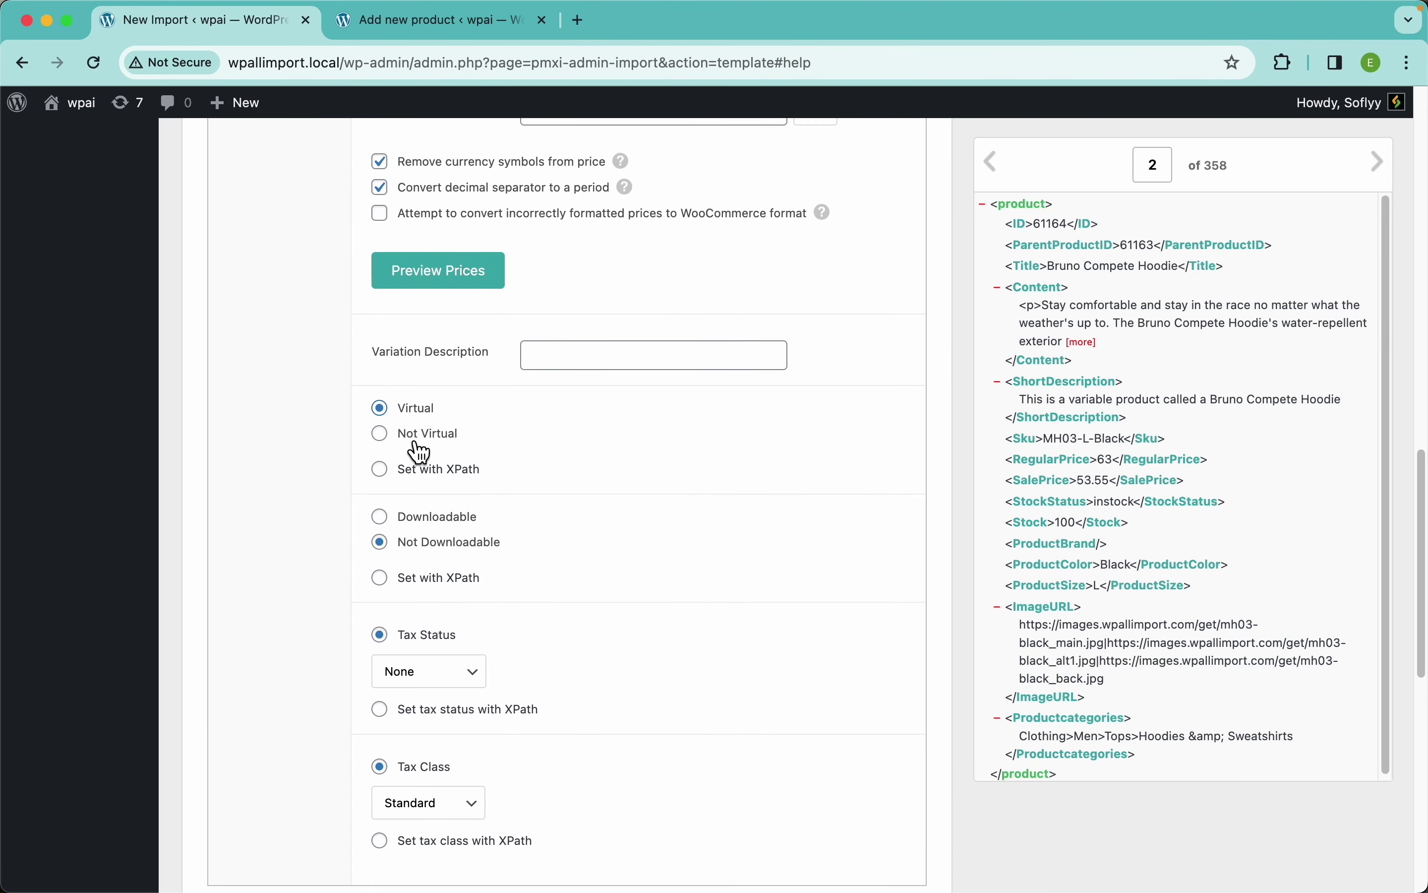
{"action": "left_click", "coordinate": [415, 443]}
{"action": "left_click", "coordinate": [461, 470]}
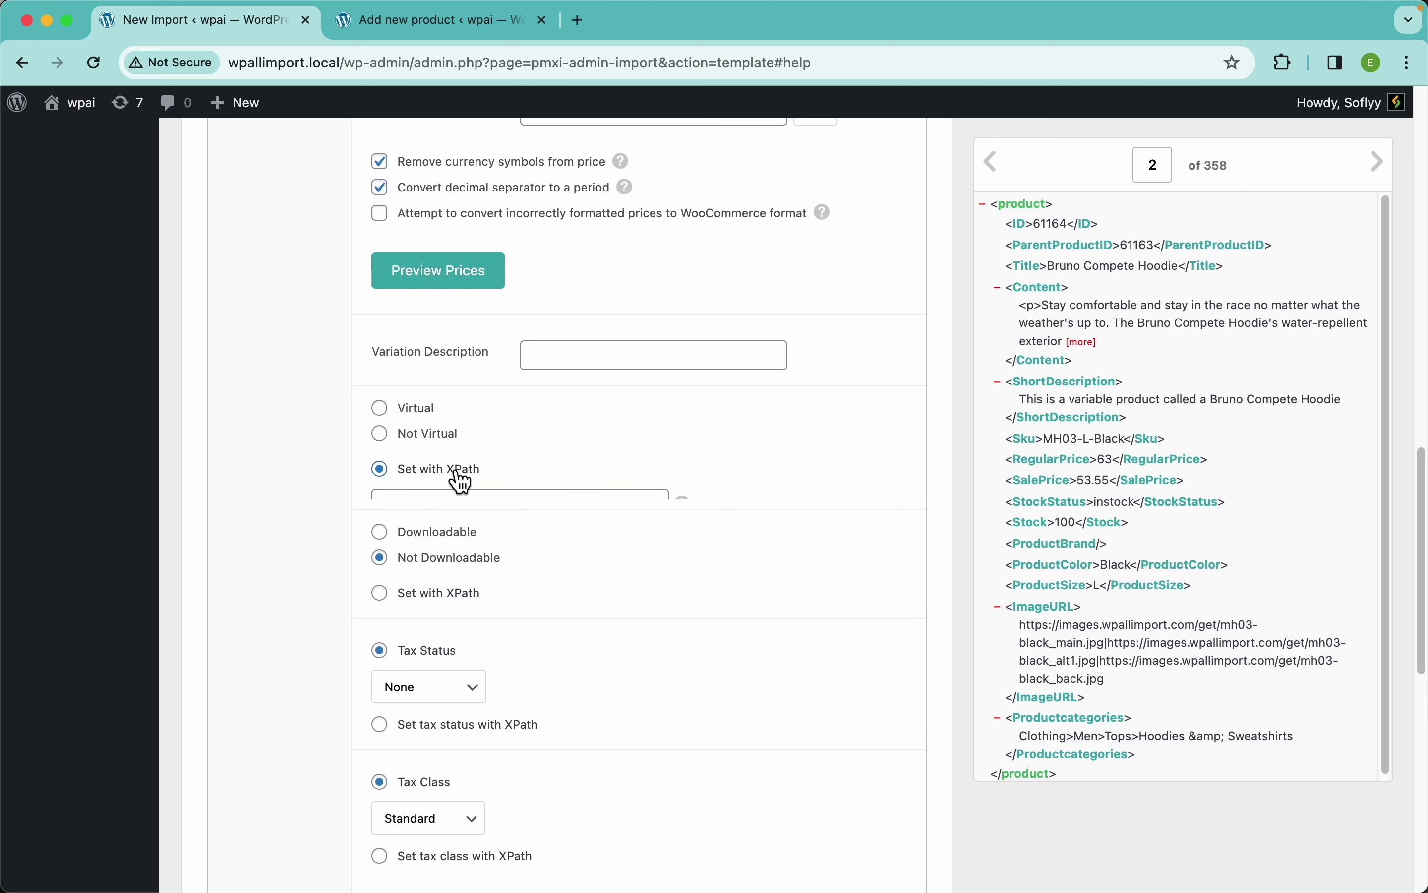
- Set the products to Not Virtual and enable stock management in the inventory settings
{"action": "left_click", "coordinate": [432, 437]}
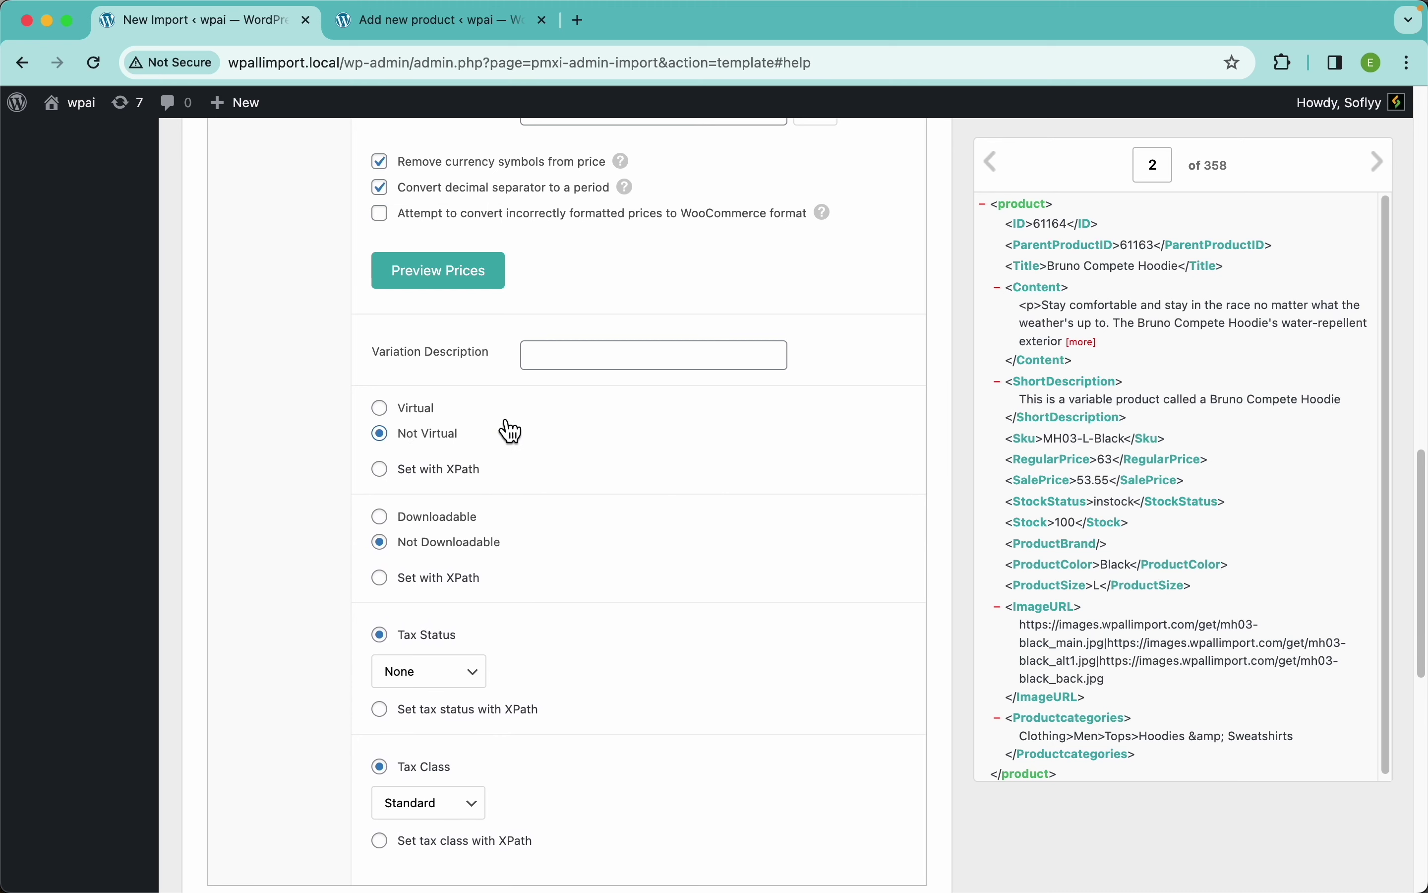
{"action": "scroll", "coordinate": [510, 425], "scroll_direction": "up", "scroll_amount": 7}
{"action": "left_click", "coordinate": [303, 301]}
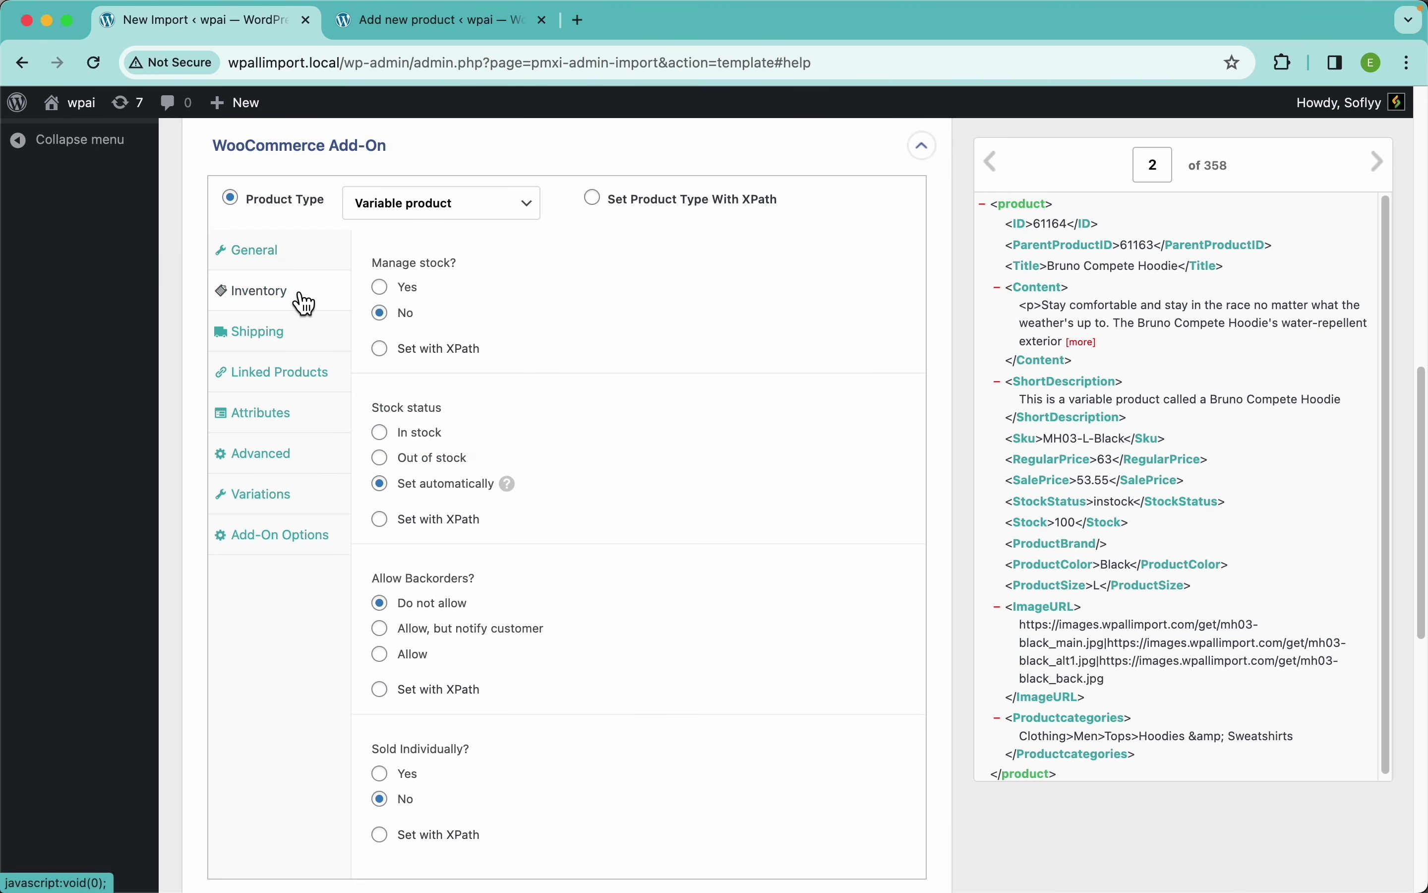
{"action": "left_click", "coordinate": [395, 295]}
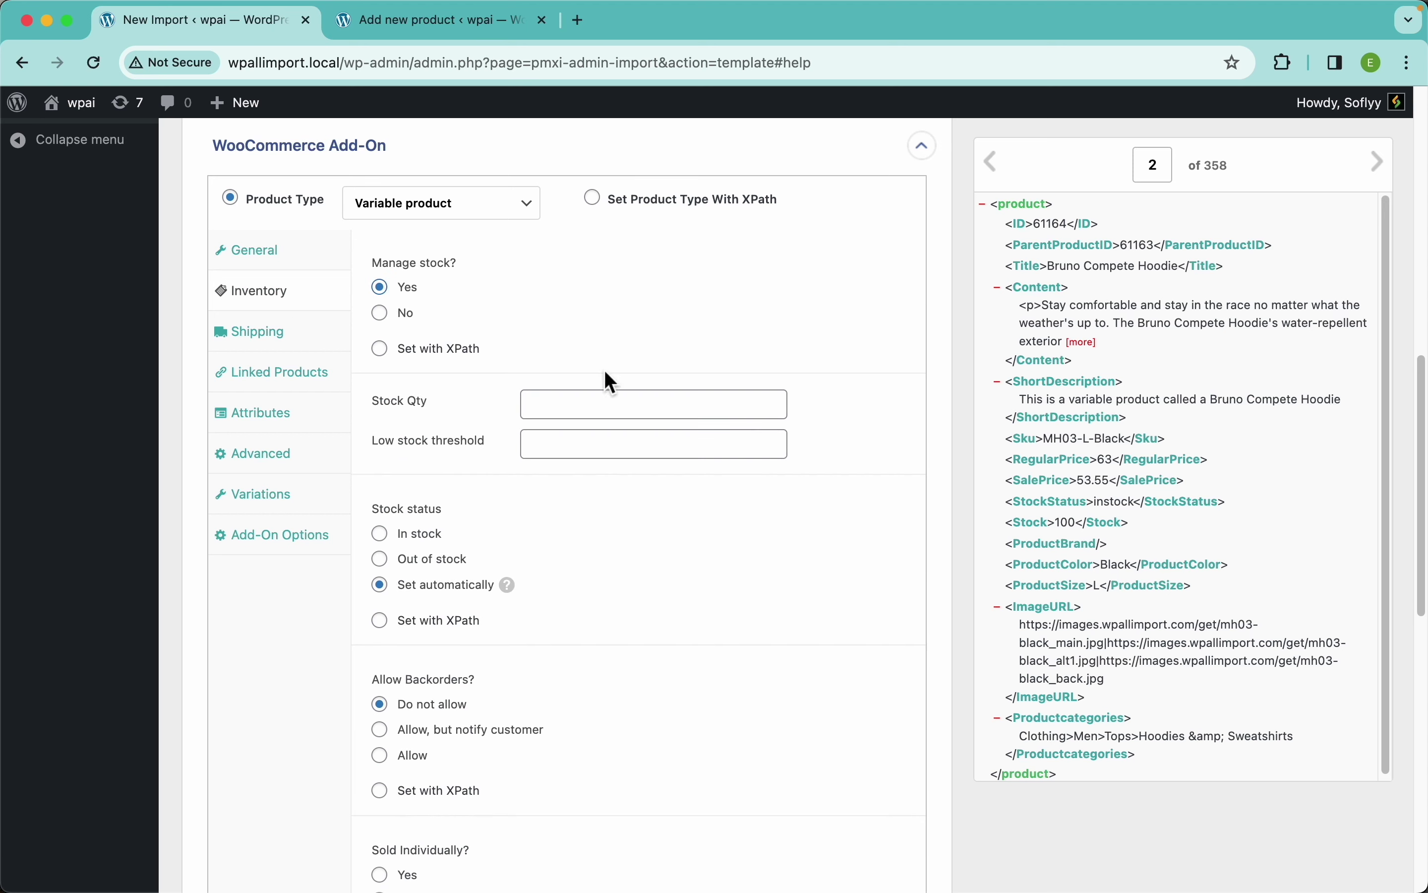
- Map the stock quantity to the XML Stock element and set the low stock threshold to 2
{"action": "left_click_drag", "start_coordinate": [1038, 527], "coordinate": [701, 405]}
{"action": "left_click", "coordinate": [536, 446]}
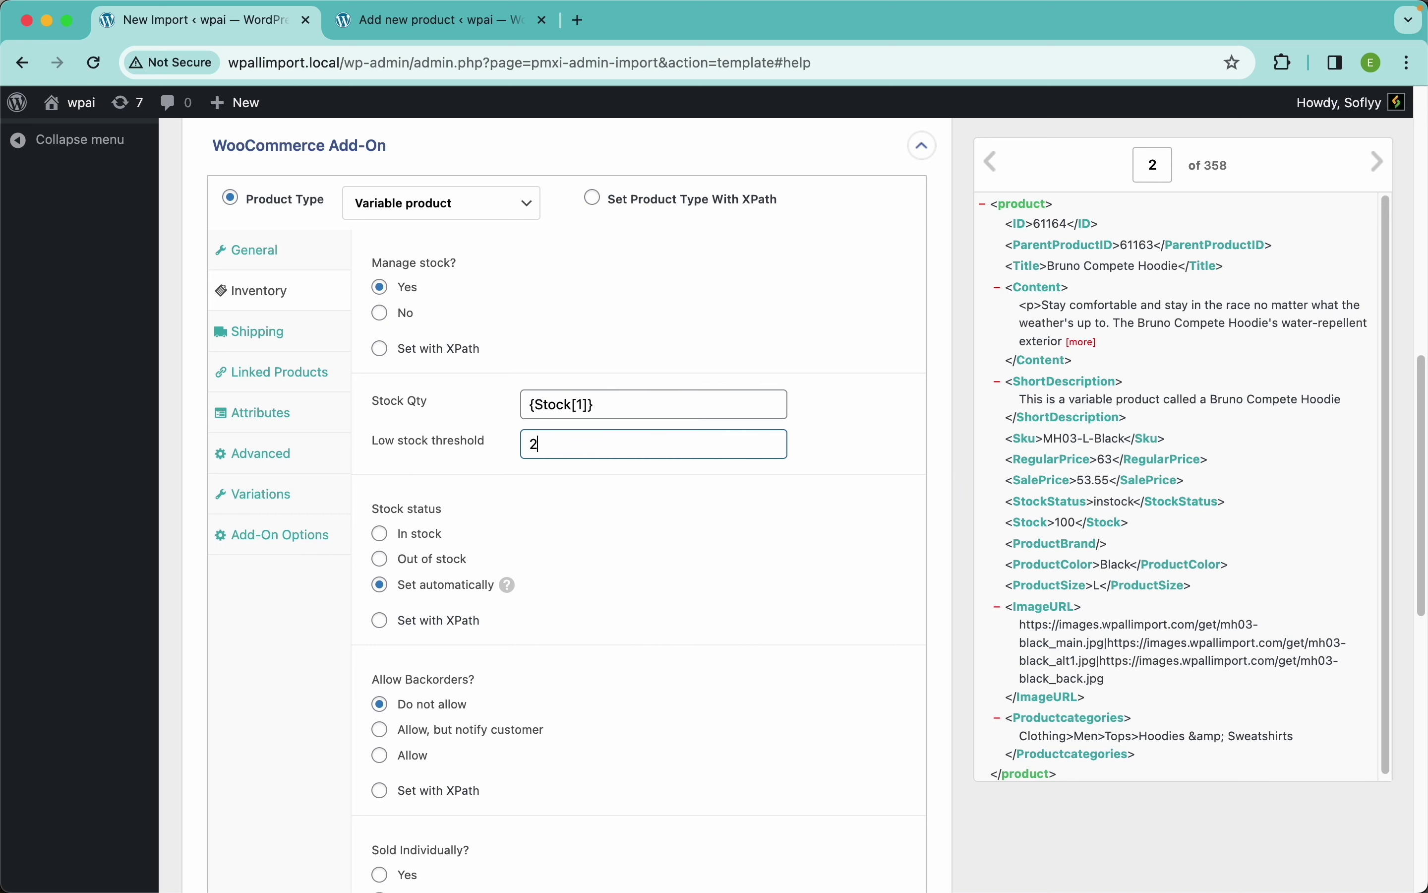
{"action": "type", "text": "2"}
{"action": "scroll", "coordinate": [437, 443], "scroll_direction": "down", "scroll_amount": 3}
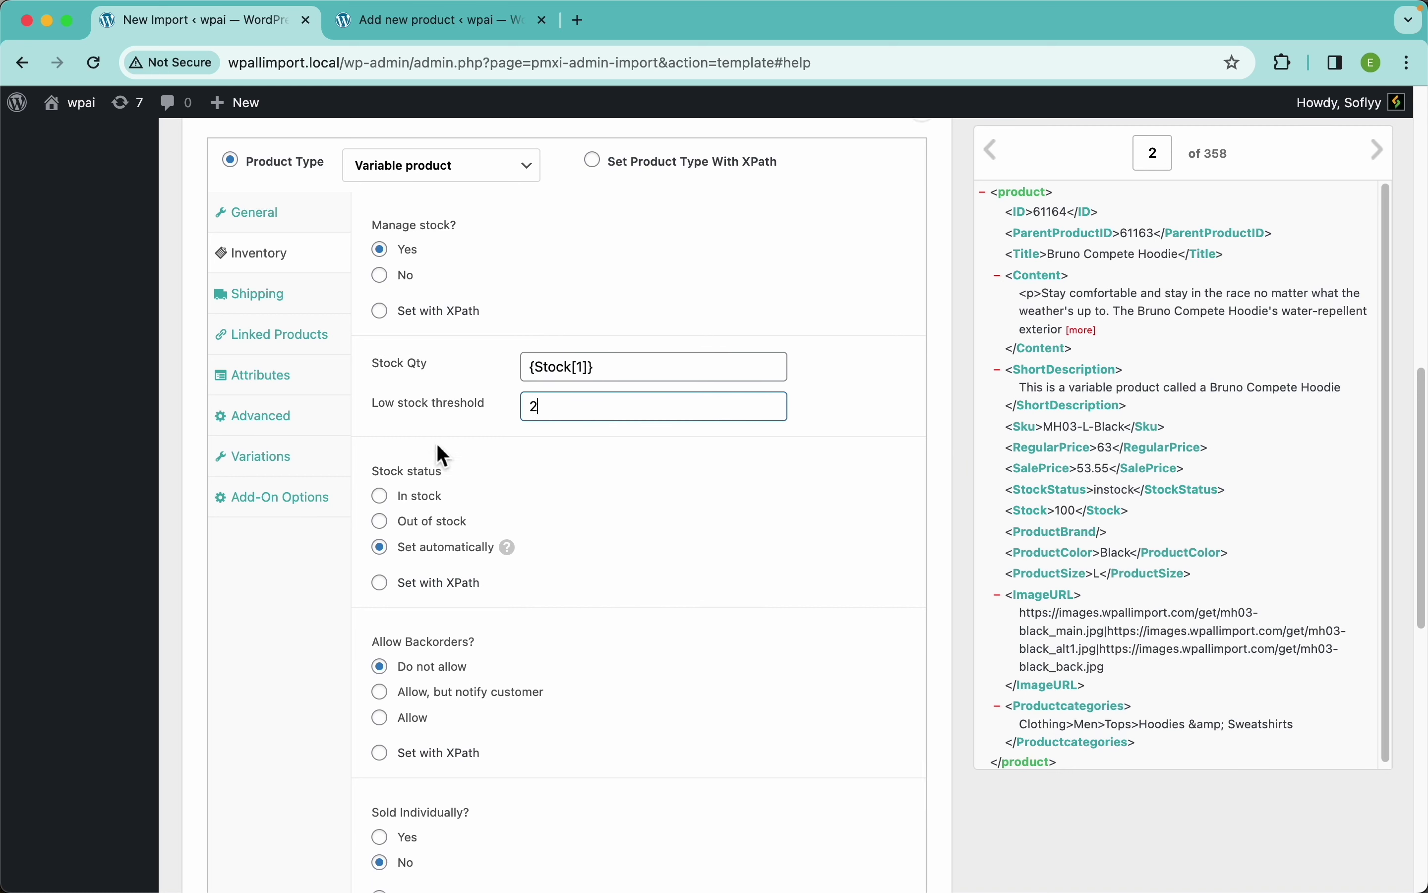
- Set the stock status with XPath, mapping it to the XML StockStatus element
{"action": "left_click", "coordinate": [427, 407]}
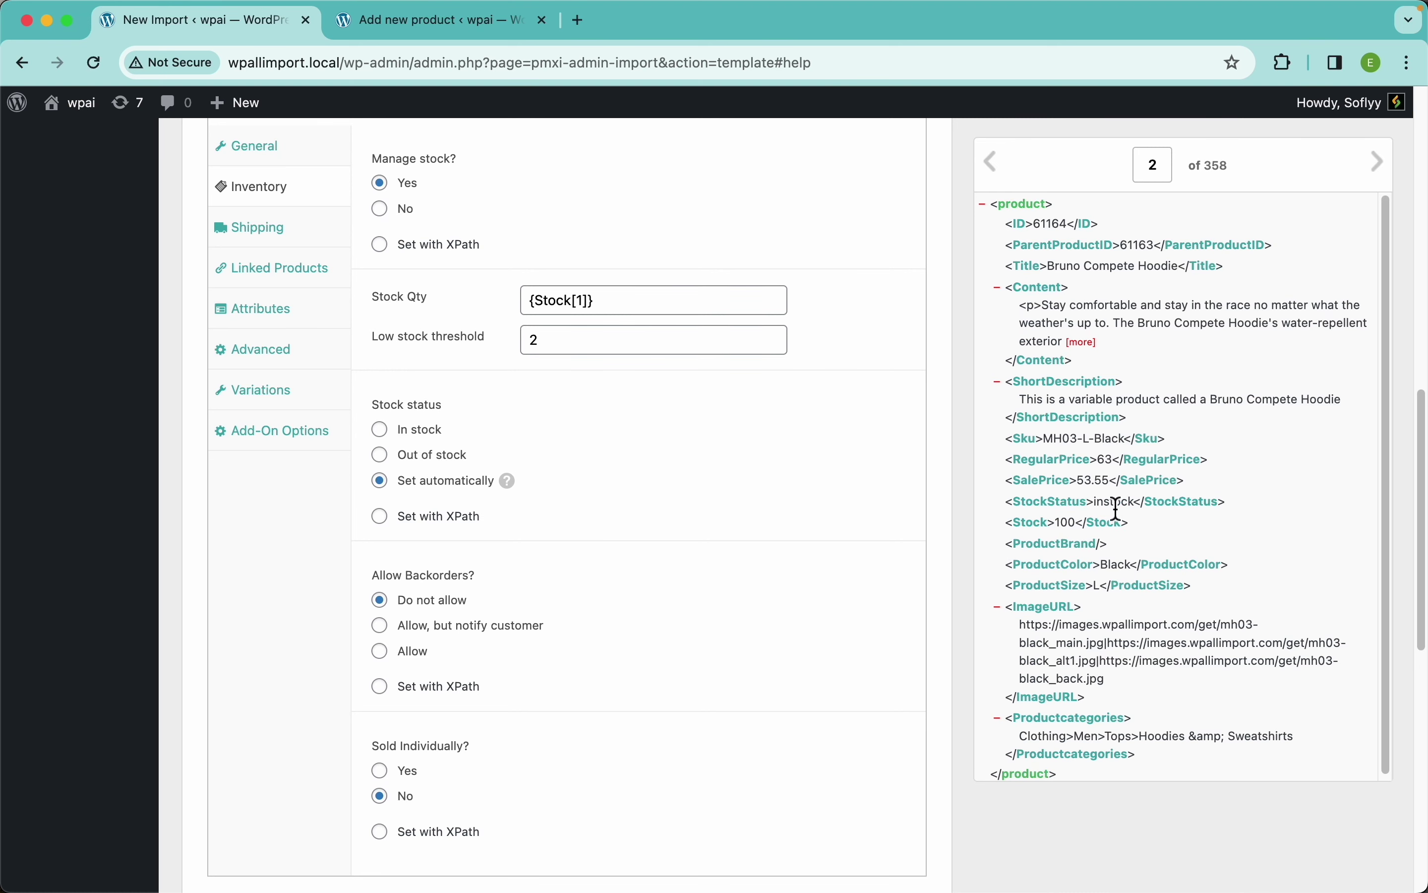
{"action": "left_click", "coordinate": [437, 516]}
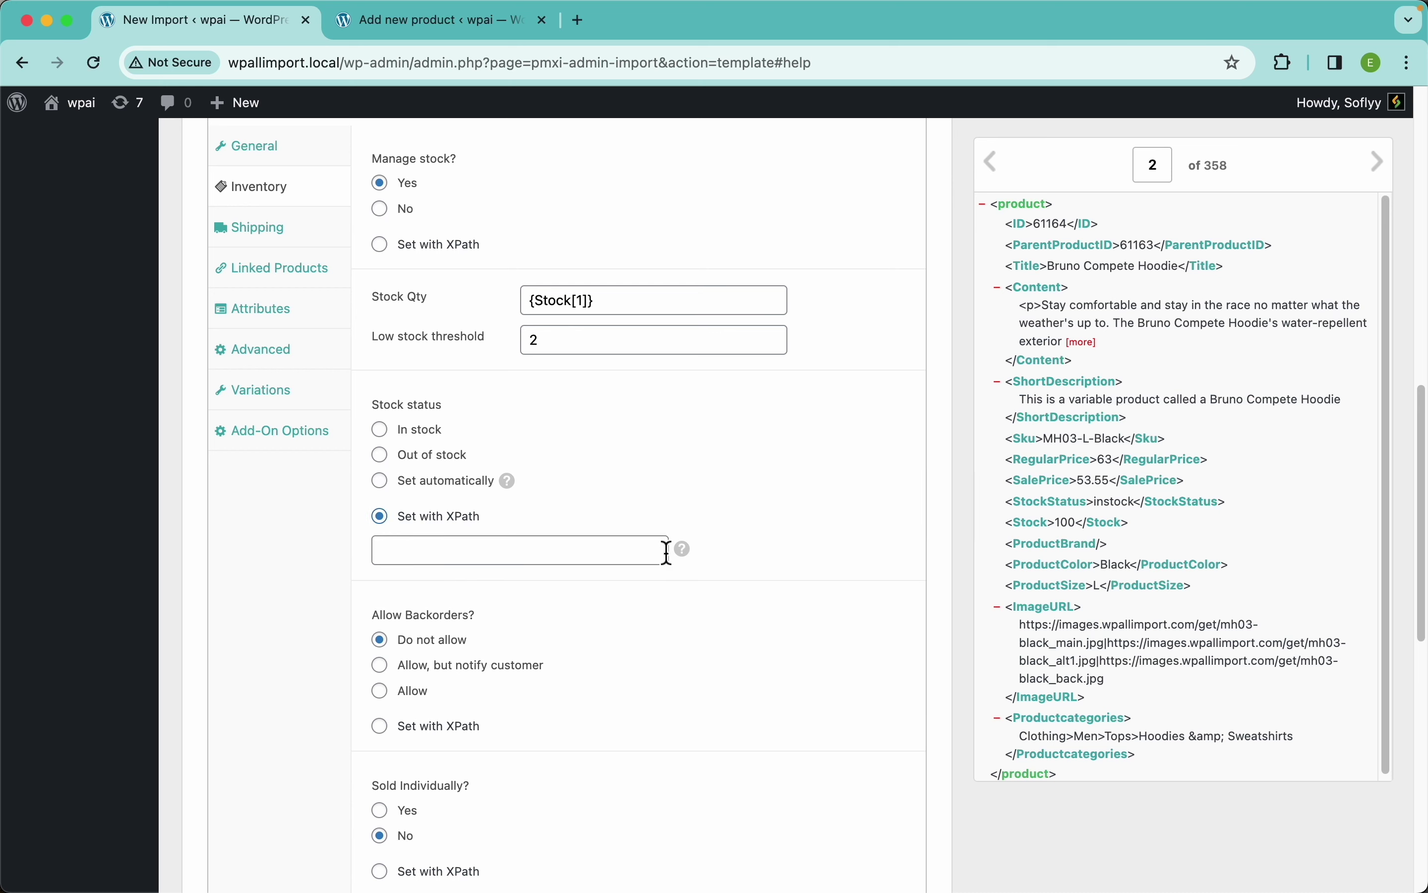
{"action": "mouse_move", "coordinate": [692, 555]}
{"action": "left_click_drag", "start_coordinate": [1062, 503], "coordinate": [648, 556]}
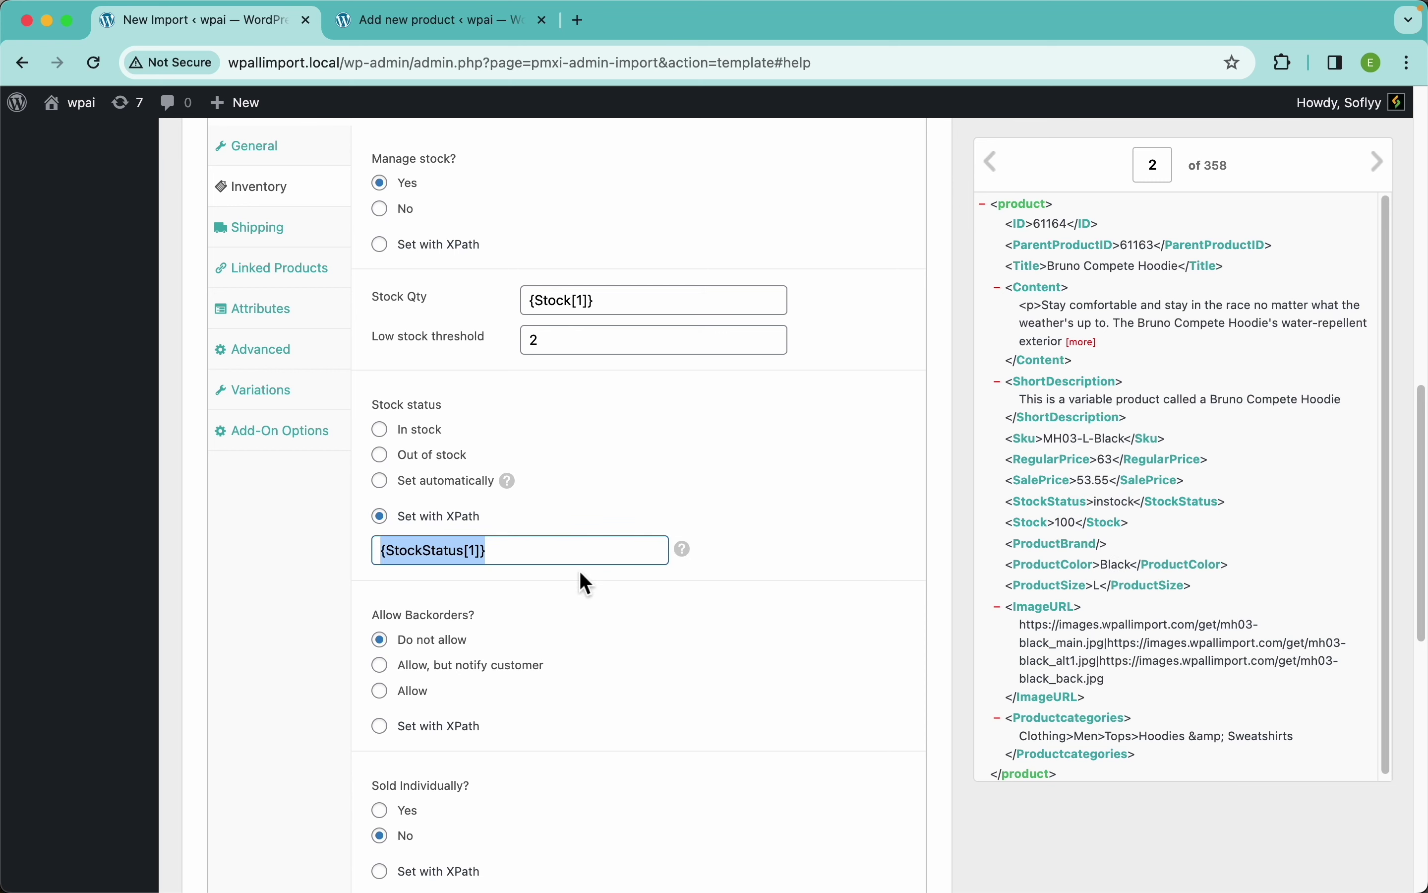
- Review the backorder and sold-individually options, and check the shipping and linked products settings
{"action": "scroll", "coordinate": [580, 573], "scroll_direction": "down", "scroll_amount": 4}
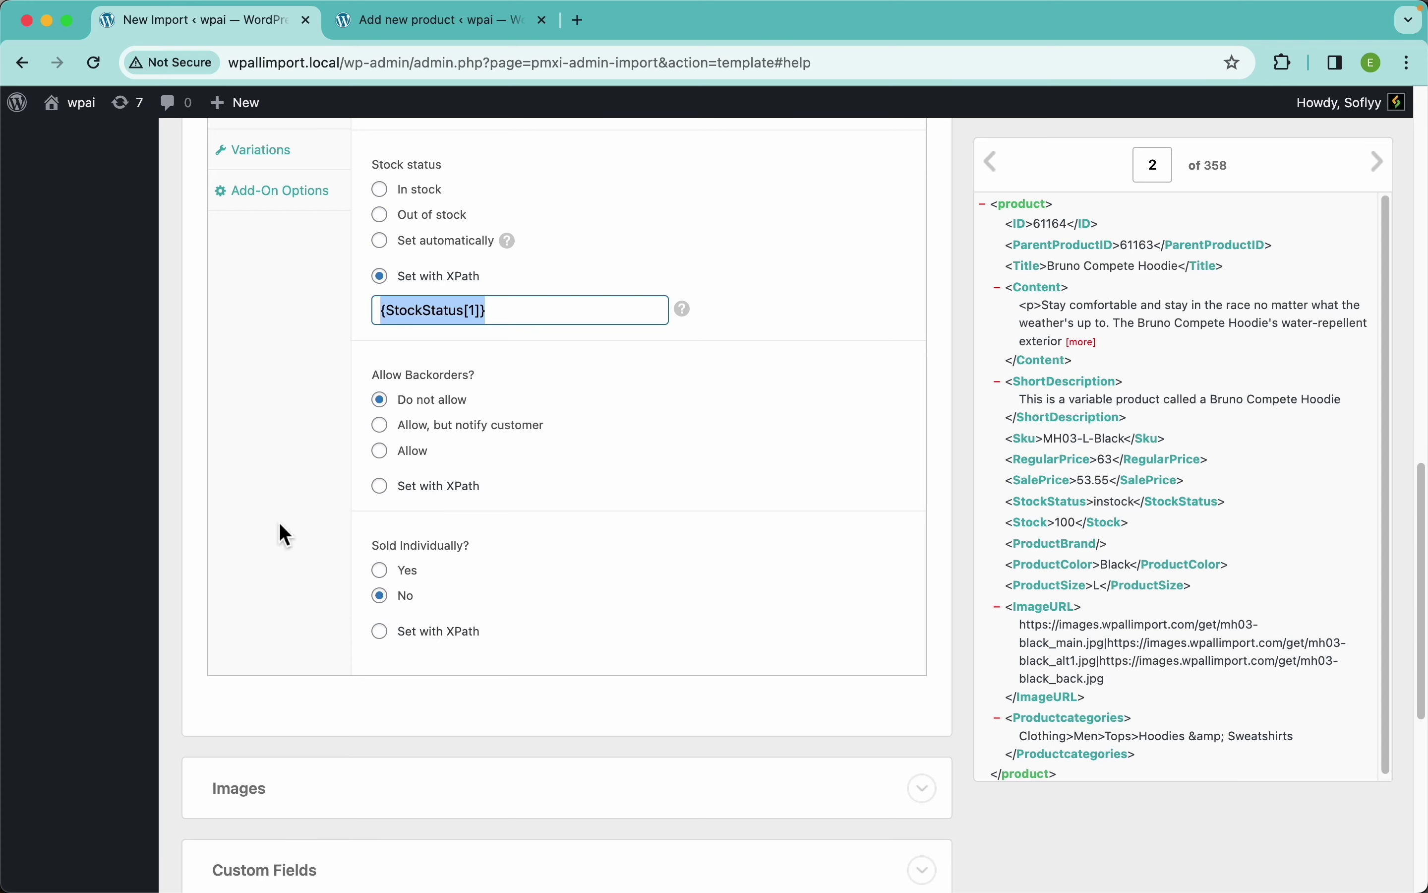
{"action": "scroll", "coordinate": [279, 523], "scroll_direction": "up", "scroll_amount": 6}
{"action": "left_click", "coordinate": [285, 438]}
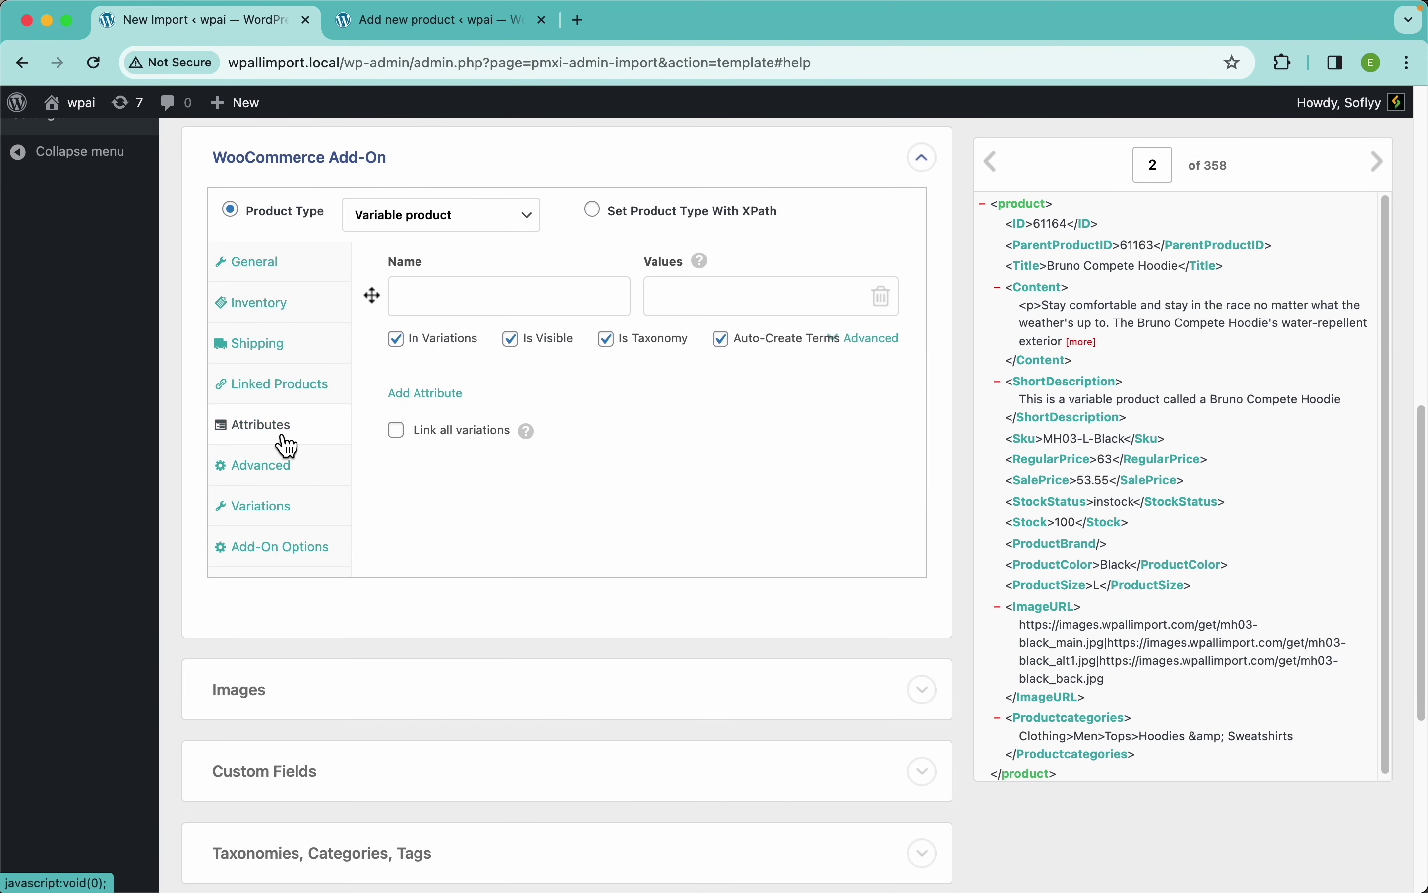
{"action": "left_click", "coordinate": [294, 353]}
{"action": "left_click", "coordinate": [288, 391]}
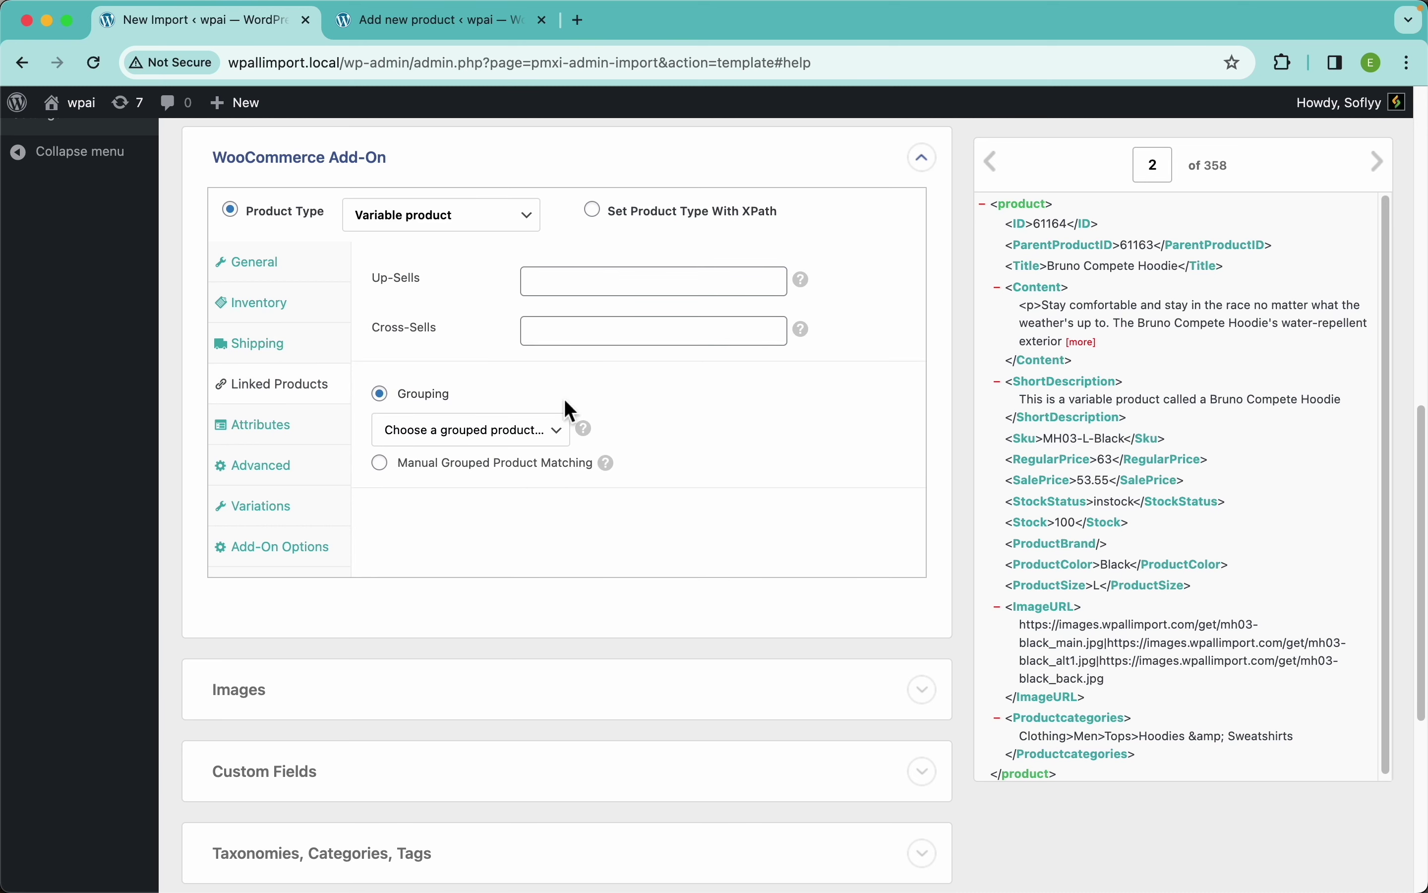
- Set up three product attributes named Size, Color and Brand
{"action": "left_click", "coordinate": [304, 427]}
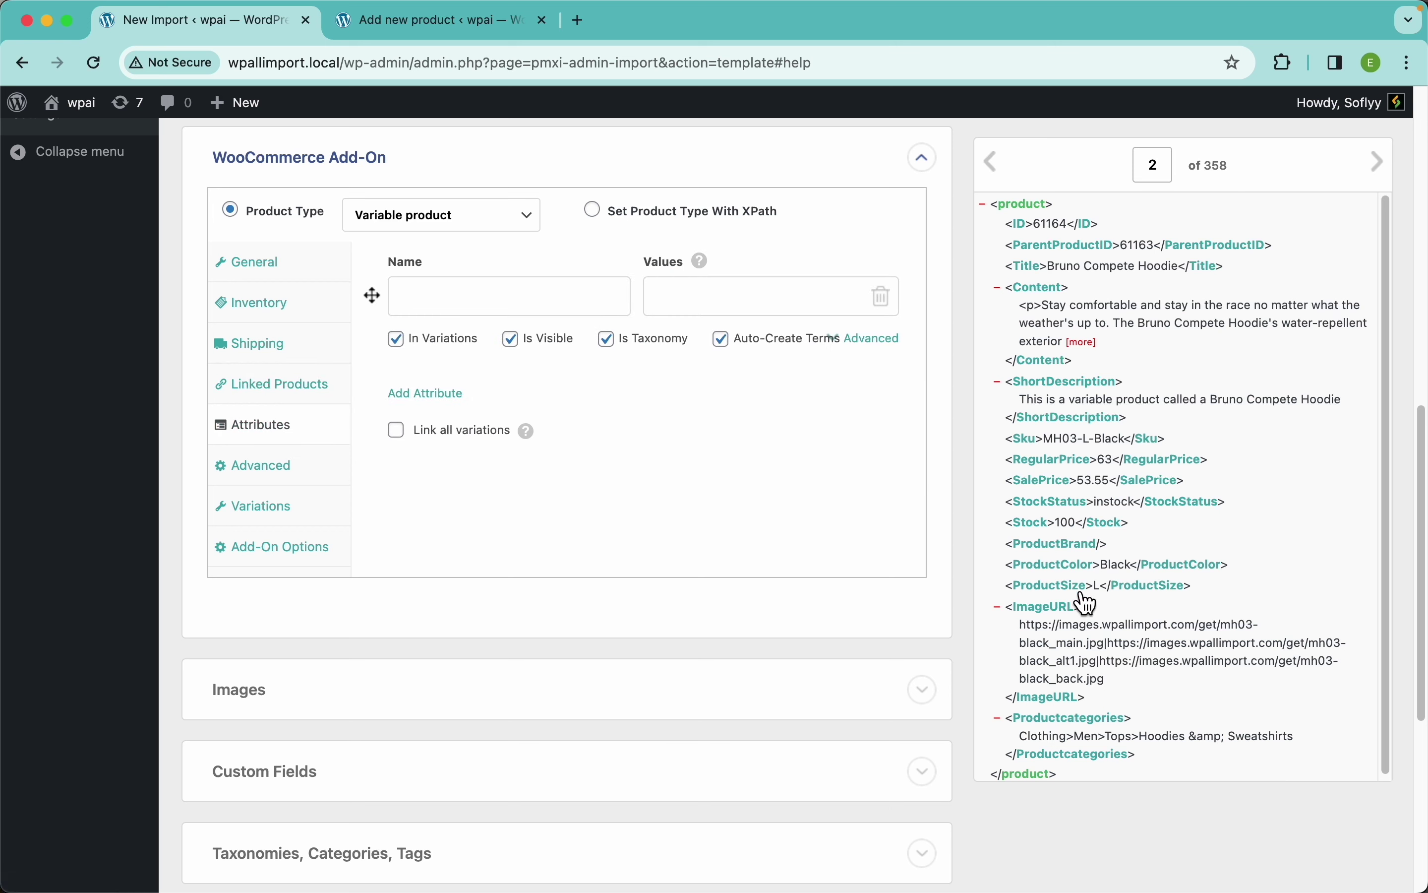
{"action": "left_click", "coordinate": [425, 396]}
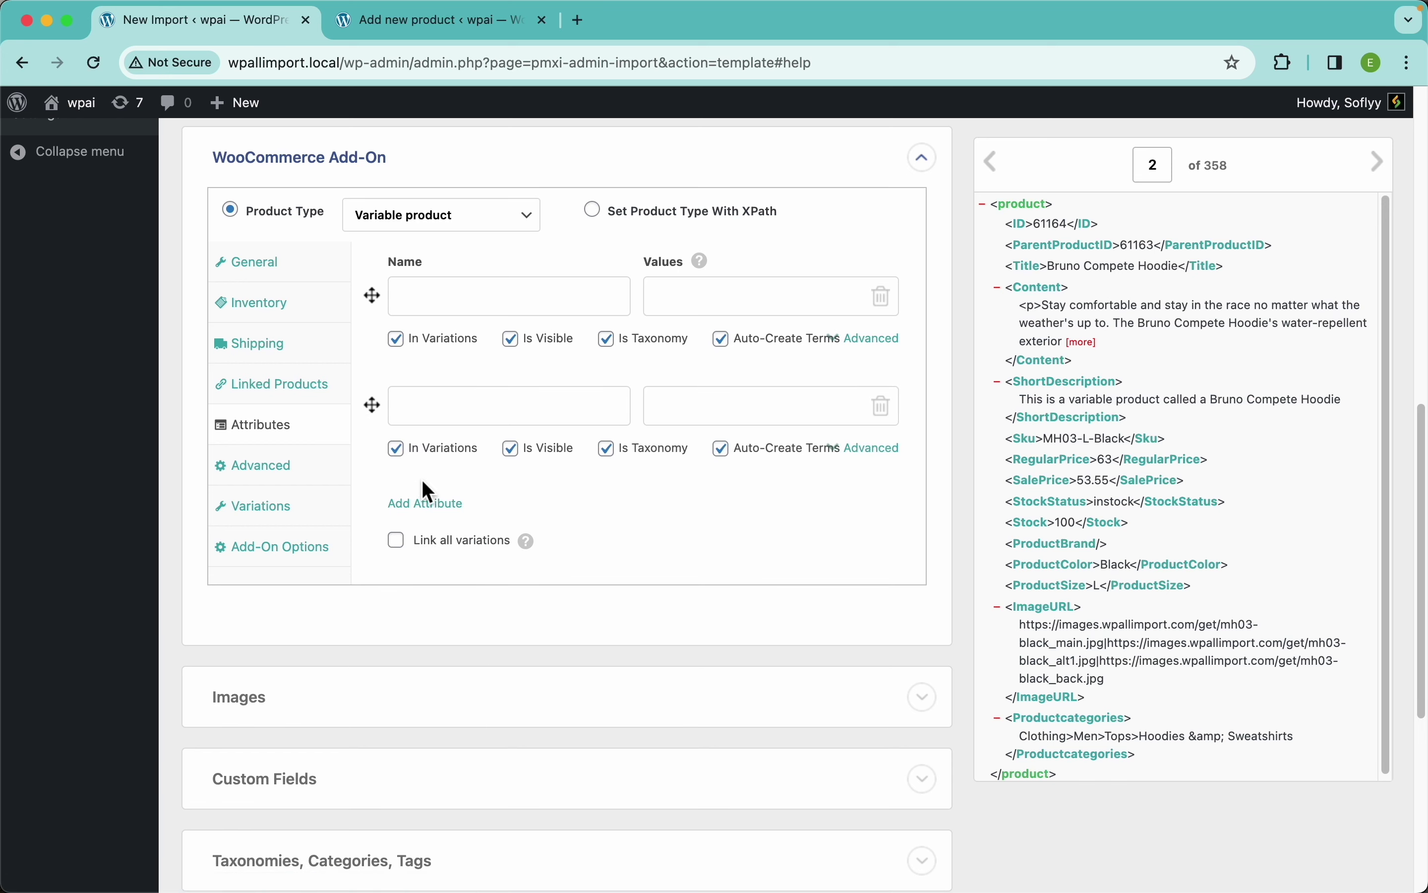
{"action": "left_click", "coordinate": [472, 309]}
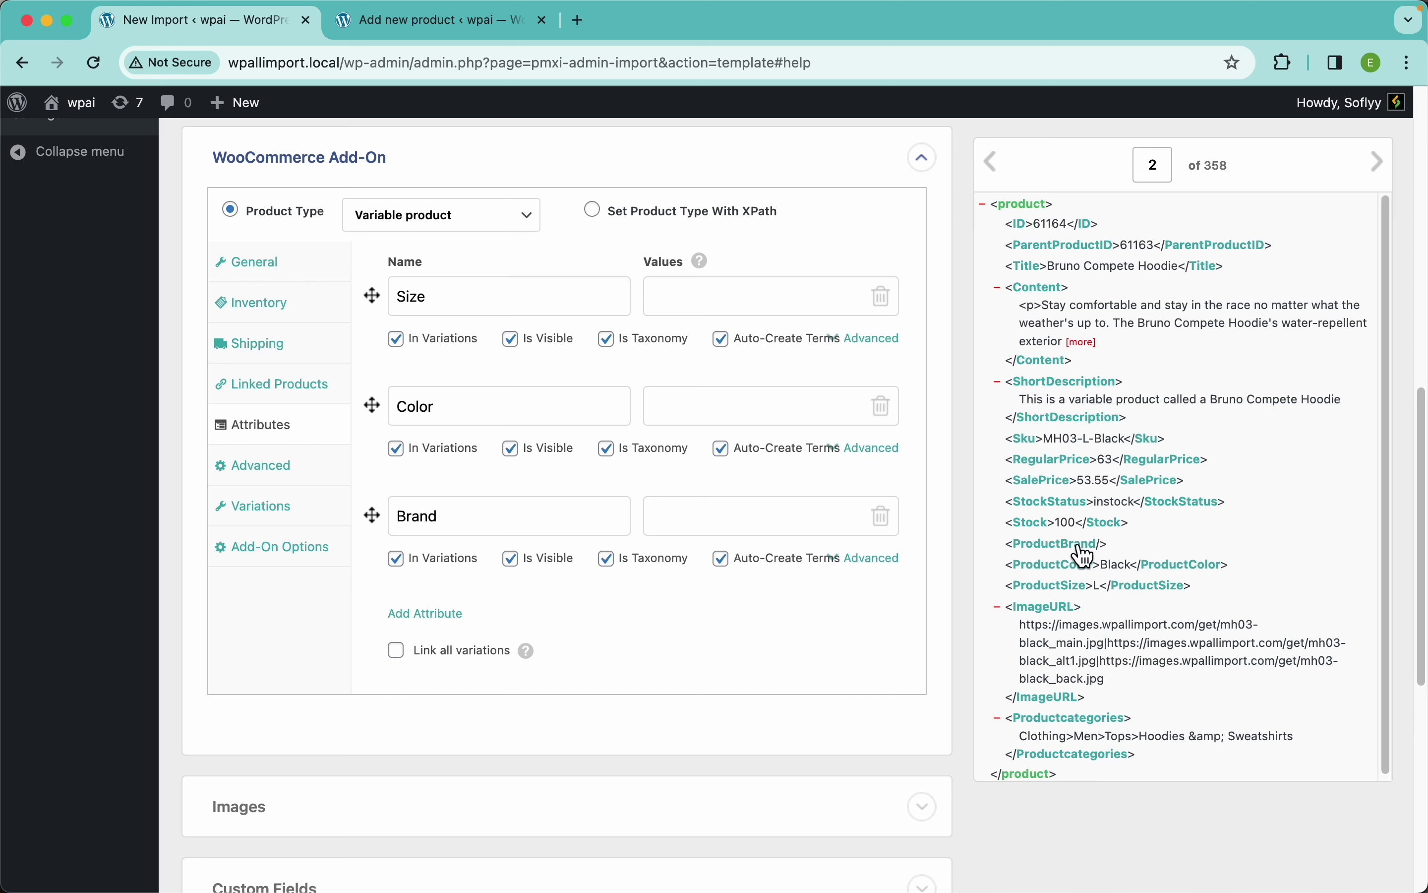
- Map the Size, Color and Brand attribute values to the XML elements ProductSize, ProductColor and ProductBrand
{"action": "left_click_drag", "start_coordinate": [1048, 585], "coordinate": [844, 304]}
{"action": "left_click_drag", "start_coordinate": [1069, 573], "coordinate": [798, 408]}
{"action": "left_click_drag", "start_coordinate": [1057, 545], "coordinate": [826, 519]}
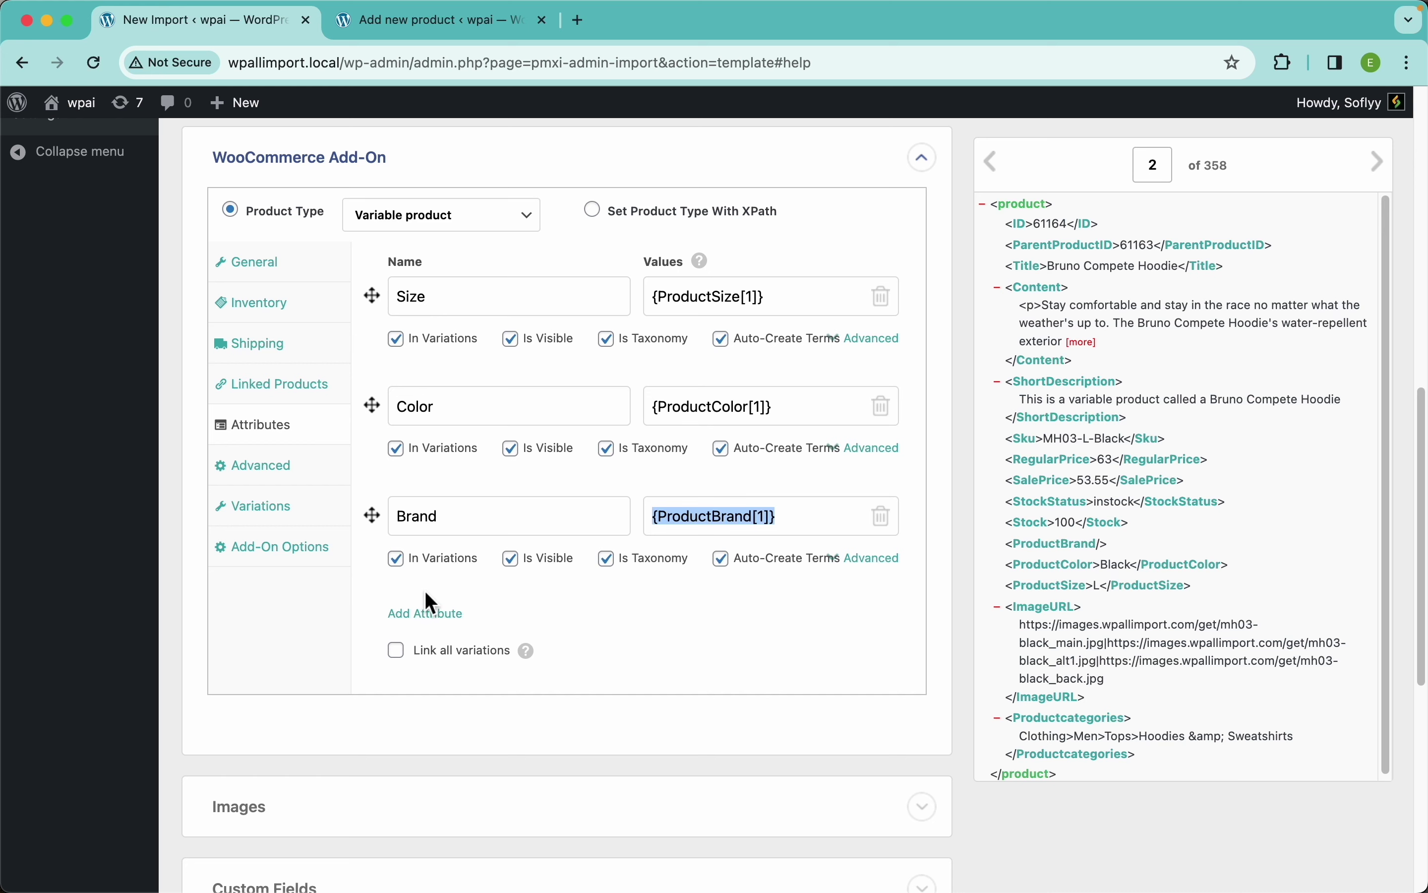
- Check the ProductBrand value in the first XML record and exclude the Brand attribute from variations
{"action": "left_click", "coordinate": [993, 162]}
{"action": "double_click", "coordinate": [1122, 543]}
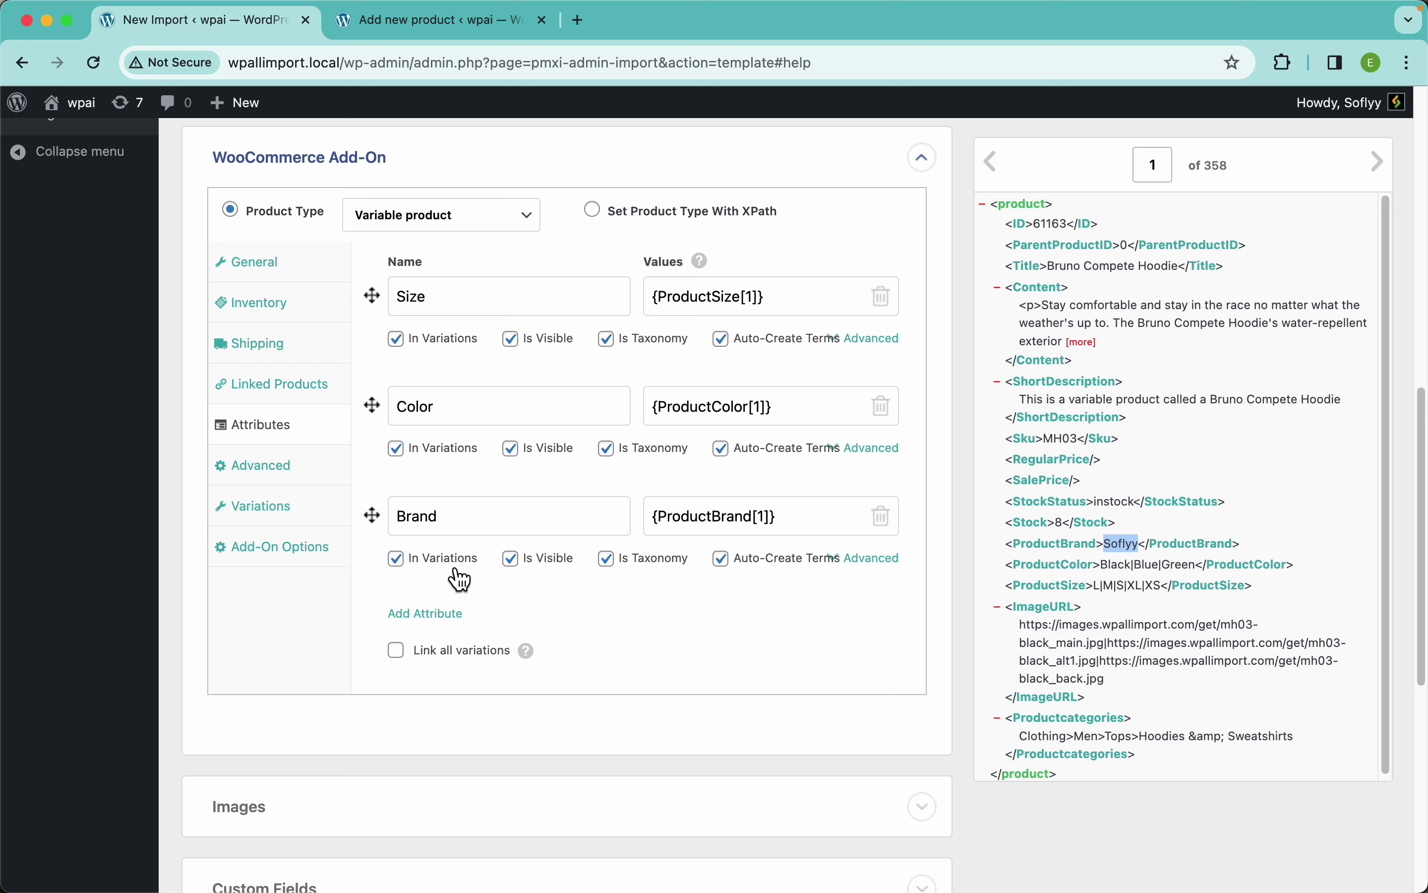
{"action": "left_click", "coordinate": [410, 559]}
- On the Add new product page, turn off Used for variations for the new attribute and toggle its product page visibility off and back on
{"action": "left_click", "coordinate": [437, 23]}
{"action": "left_click", "coordinate": [288, 546]}
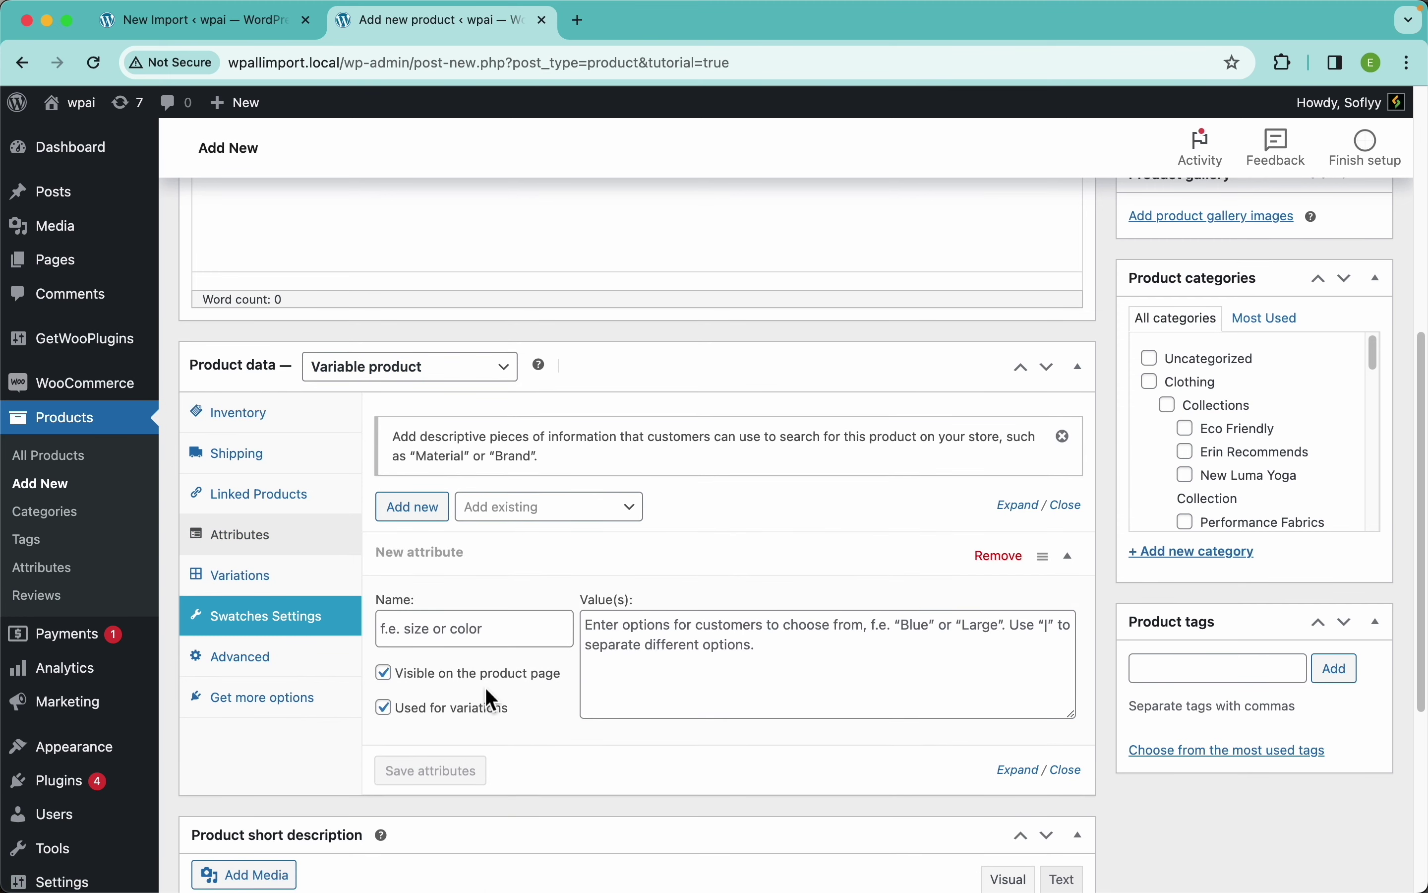
{"action": "scroll", "coordinate": [516, 542], "scroll_direction": "down", "scroll_amount": 3}
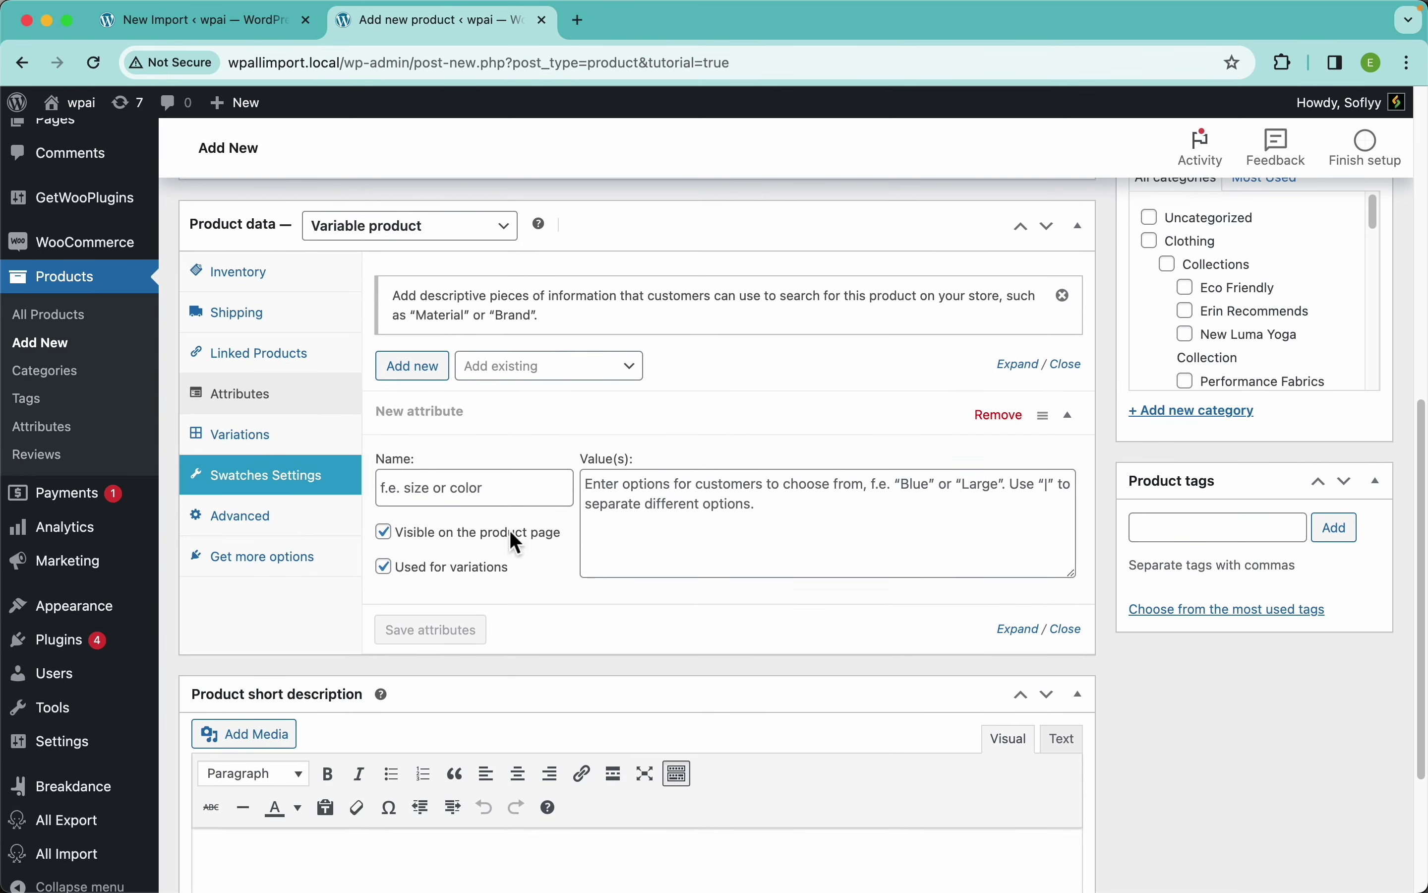
{"action": "left_click", "coordinate": [466, 570]}
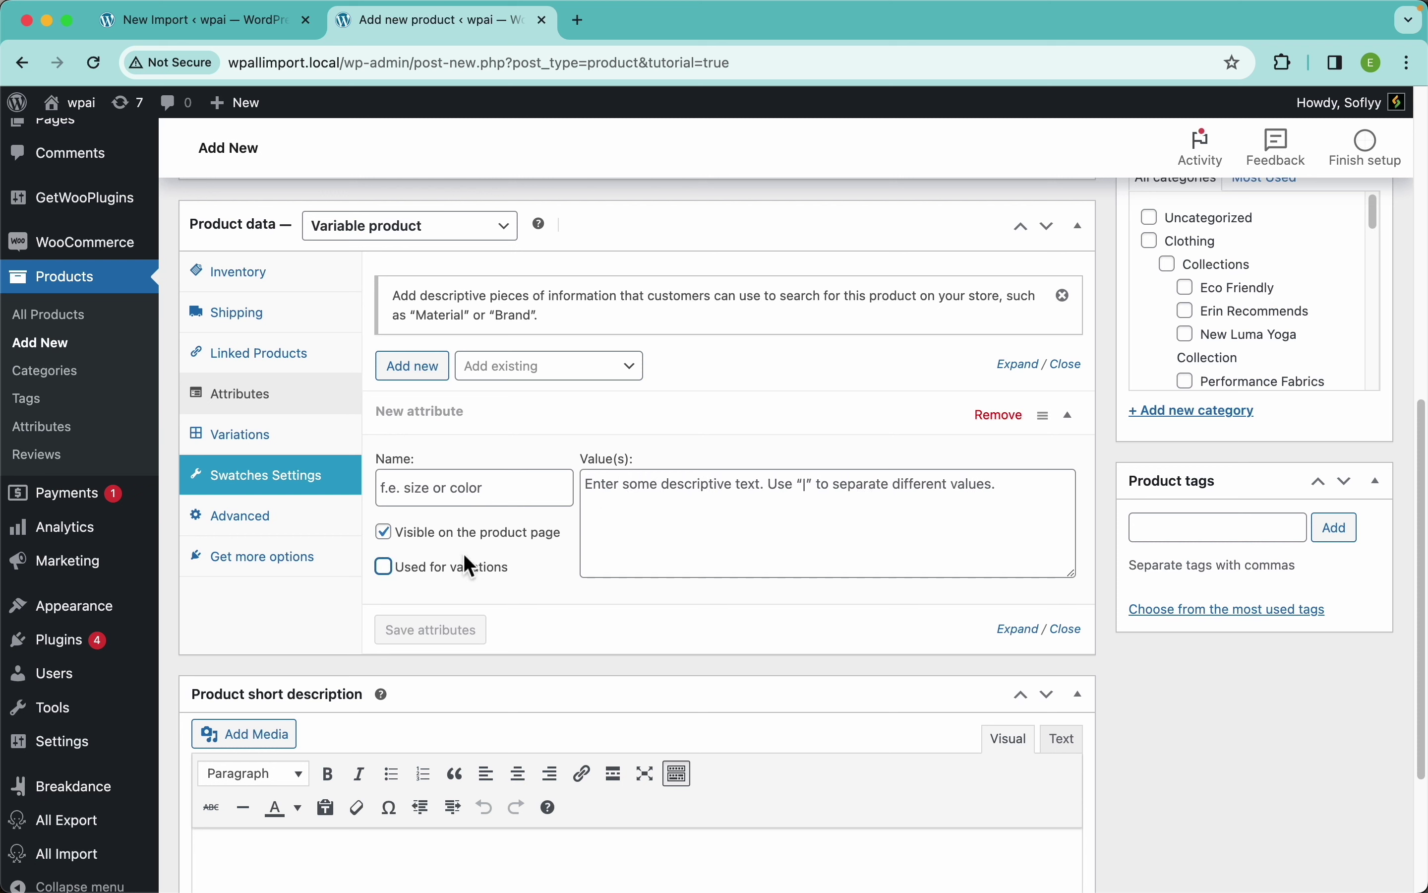
{"action": "left_click", "coordinate": [460, 534]}
{"action": "left_click", "coordinate": [456, 534]}
{"action": "left_click", "coordinate": [532, 500]}
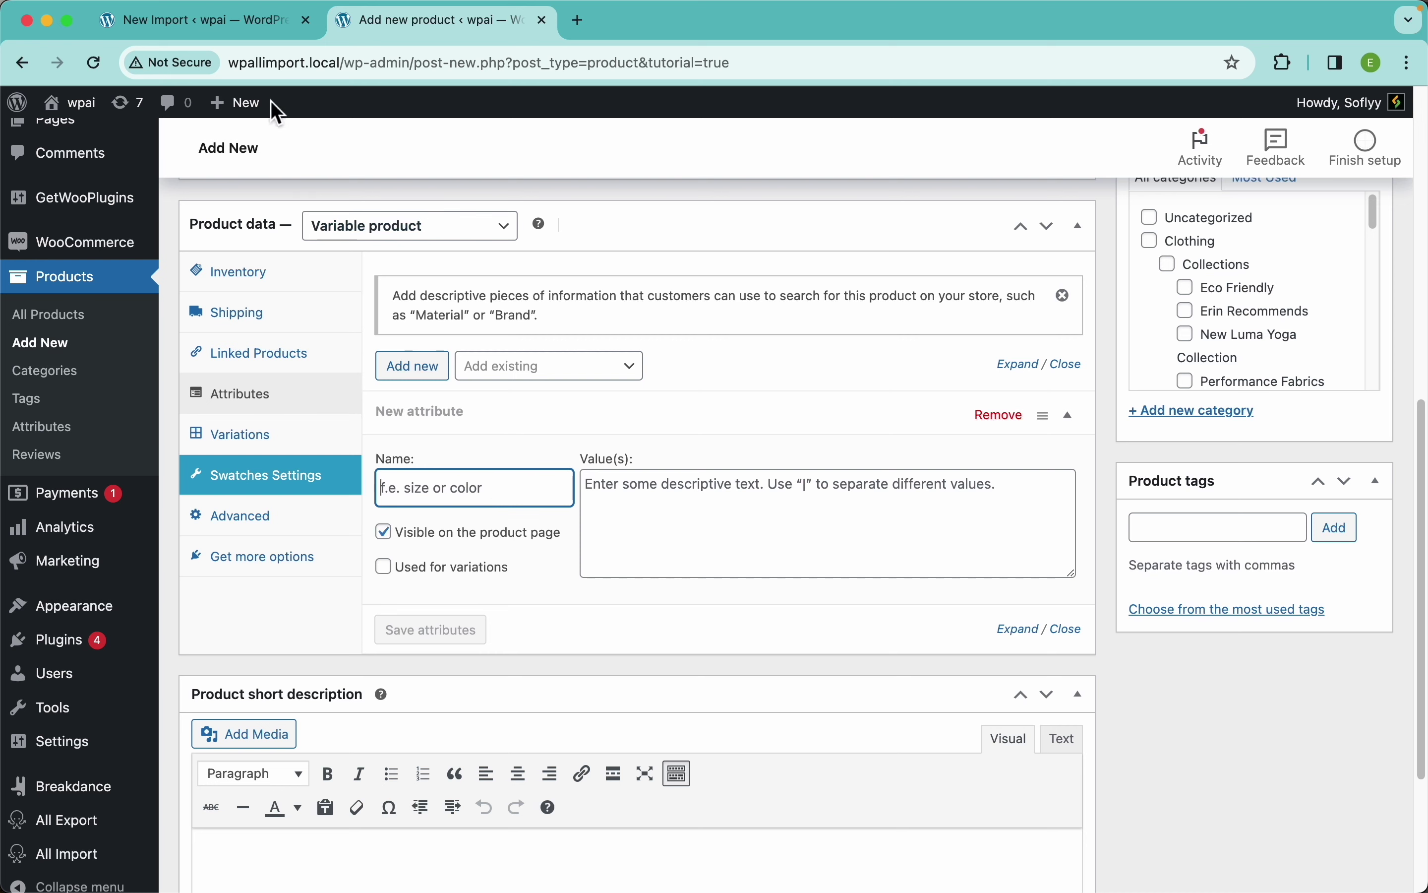
- Back in the import template, turn Is Taxonomy off for the Brand attribute and restore it
{"action": "left_click", "coordinate": [233, 30]}
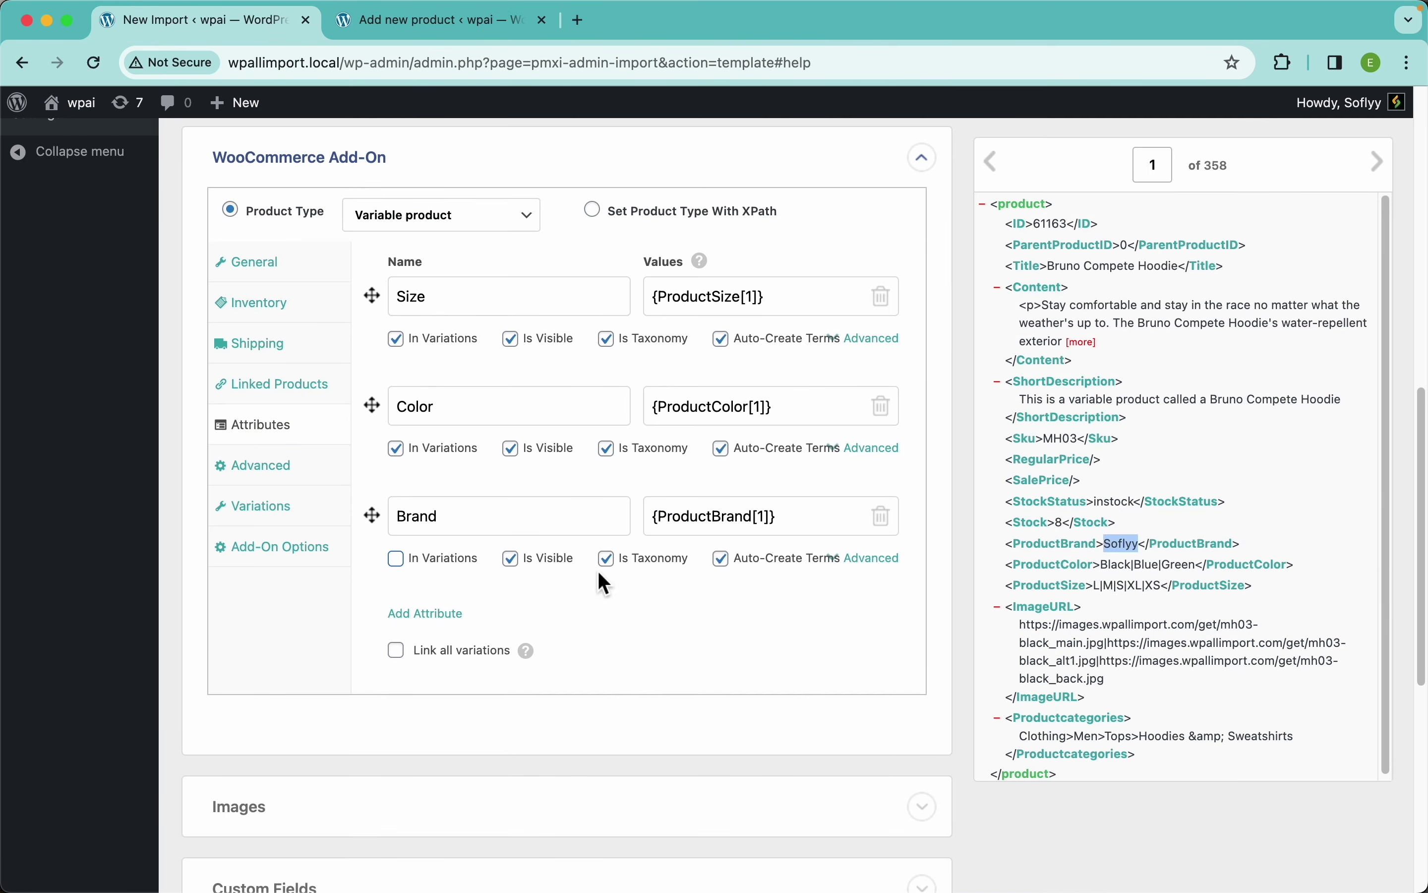
{"action": "left_click", "coordinate": [608, 558]}
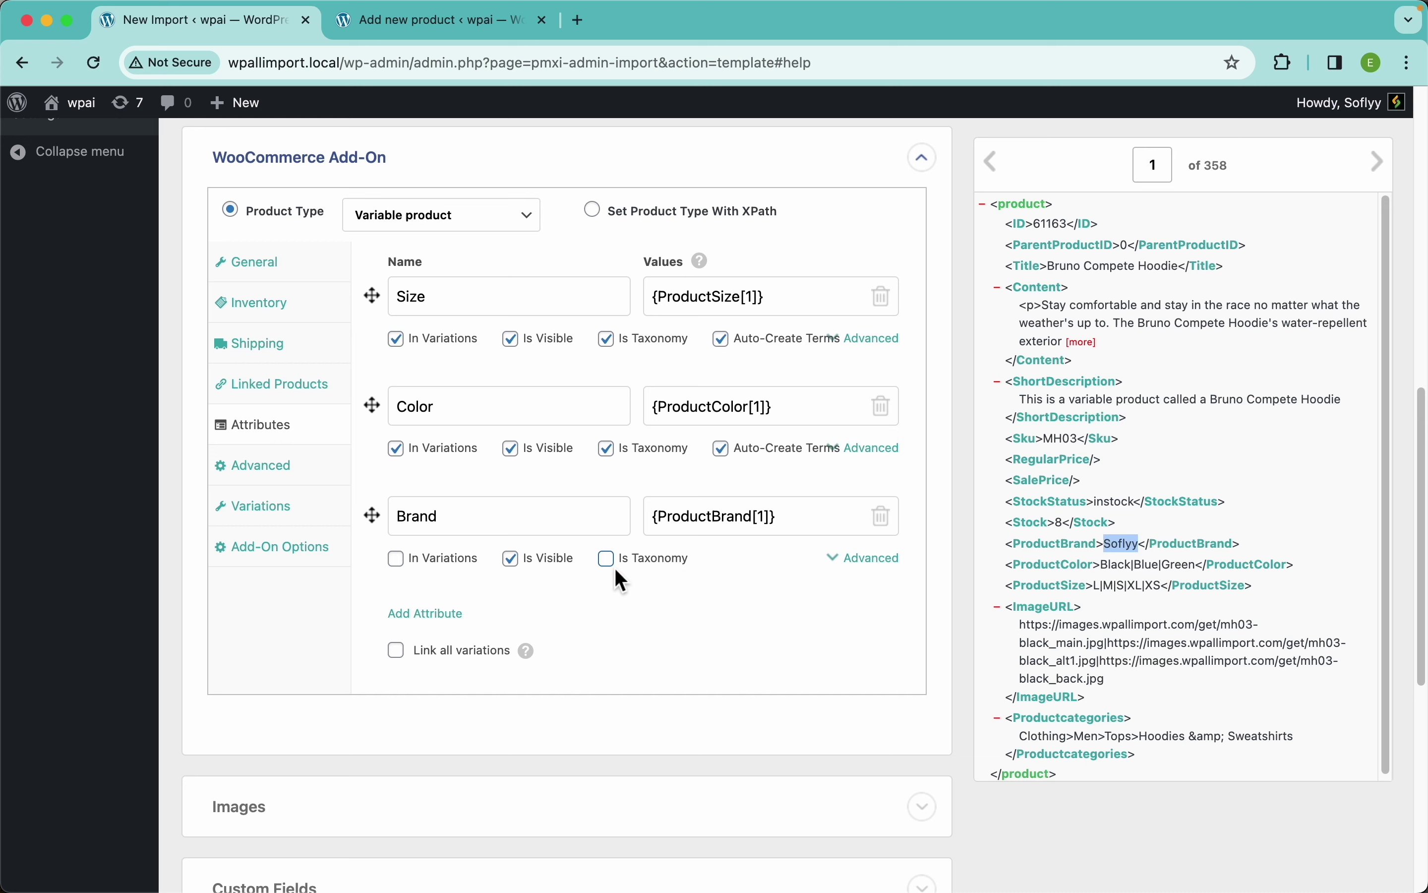
{"action": "left_click", "coordinate": [608, 560]}
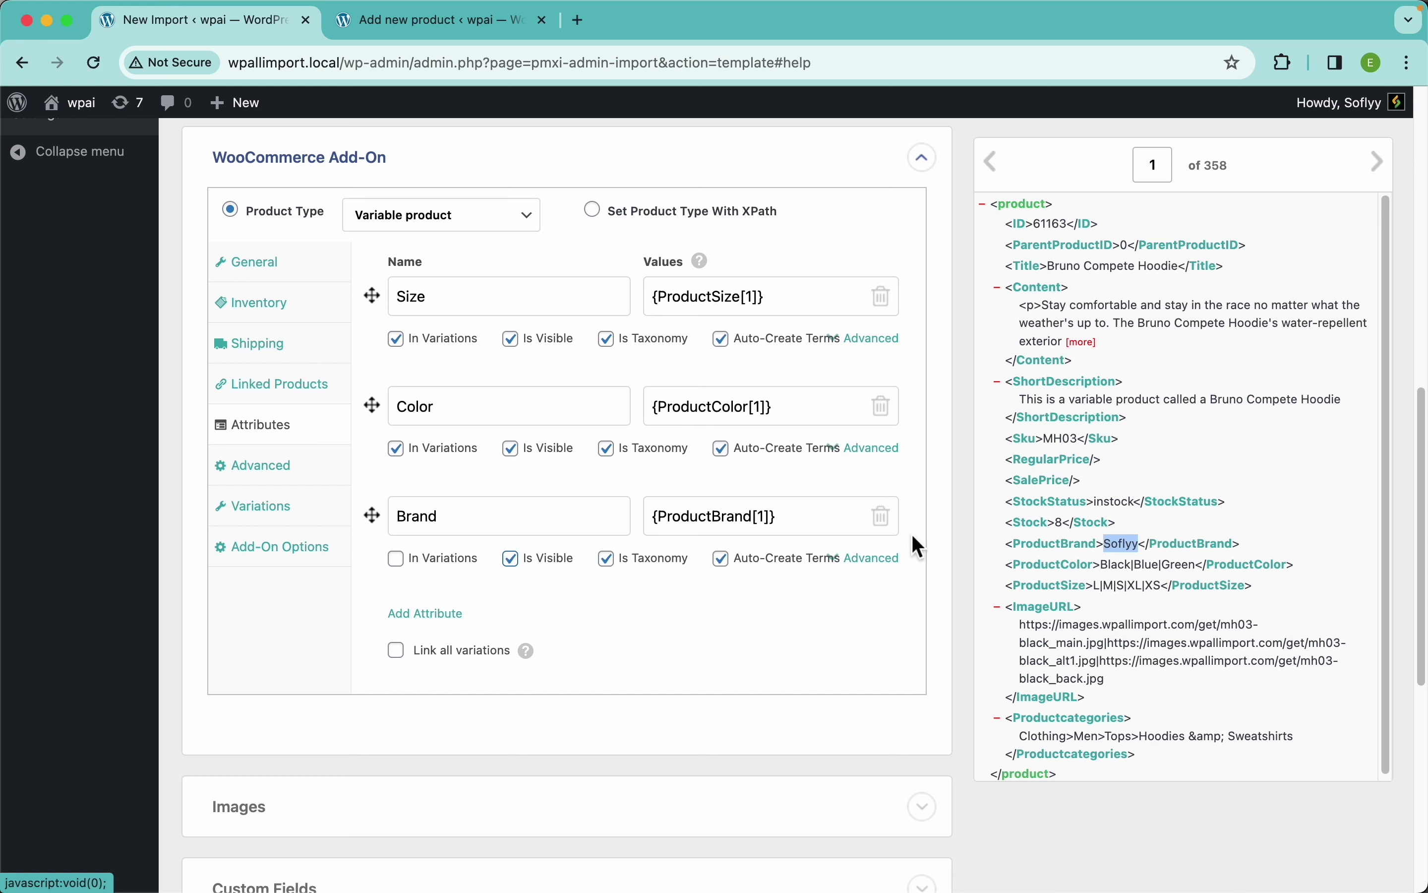
- Try Set with XPath for the Brand attribute's In Variations setting in its advanced options, and collapse them
{"action": "left_click", "coordinate": [881, 565]}
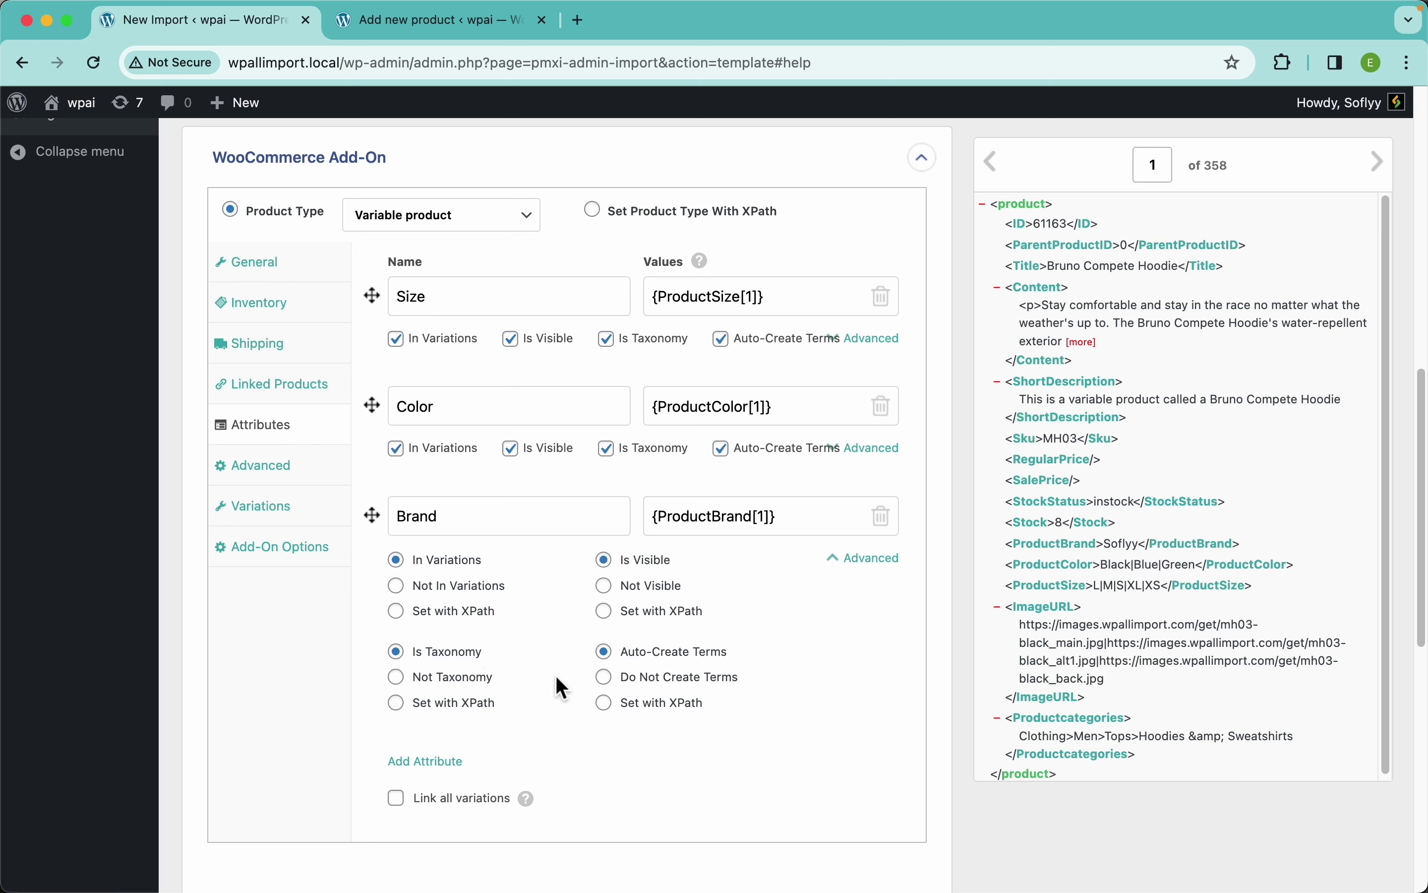
{"action": "left_click", "coordinate": [458, 609]}
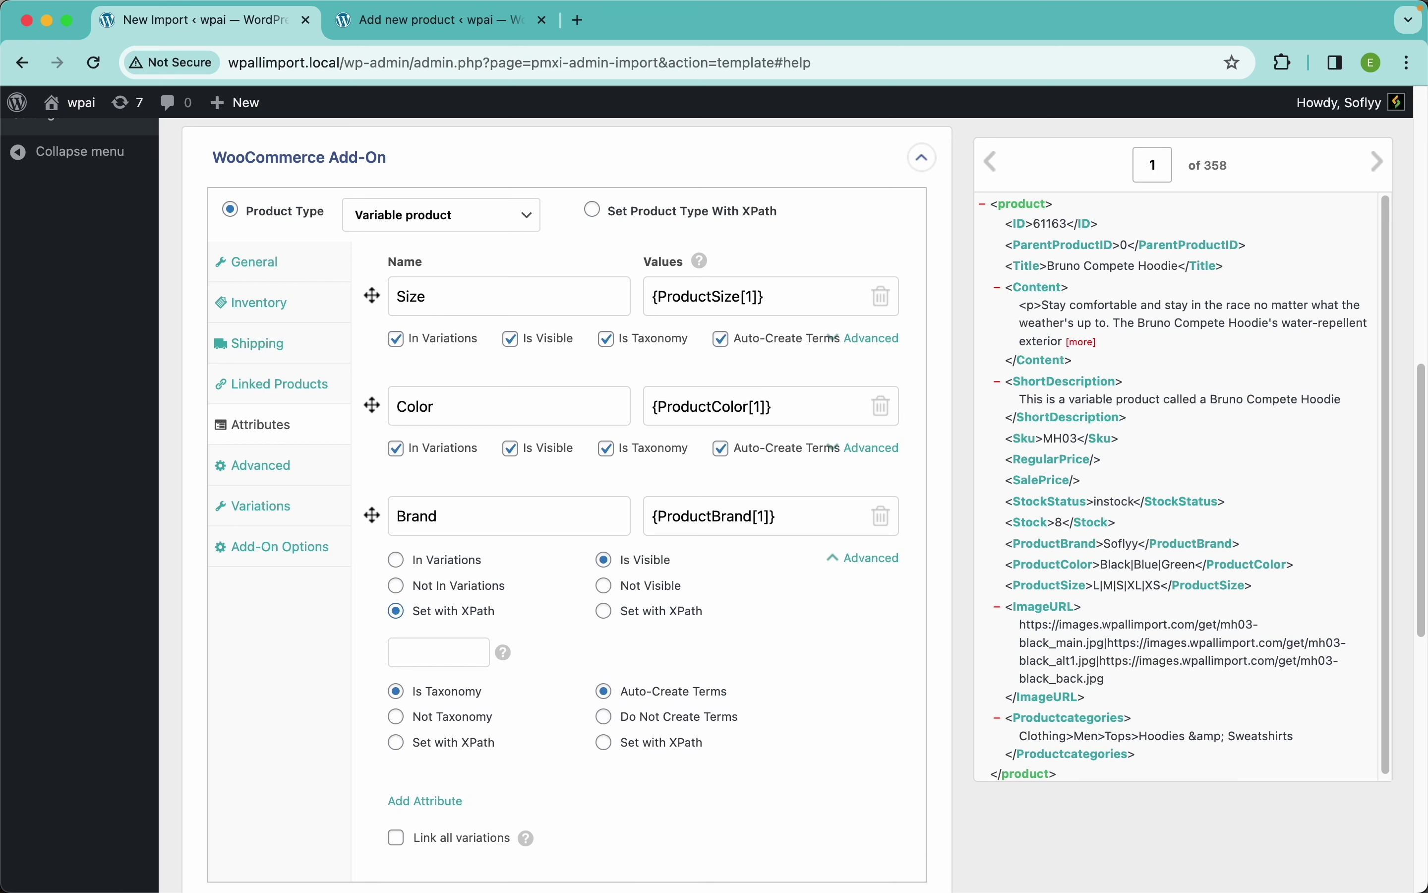
{"action": "left_click", "coordinate": [876, 560]}
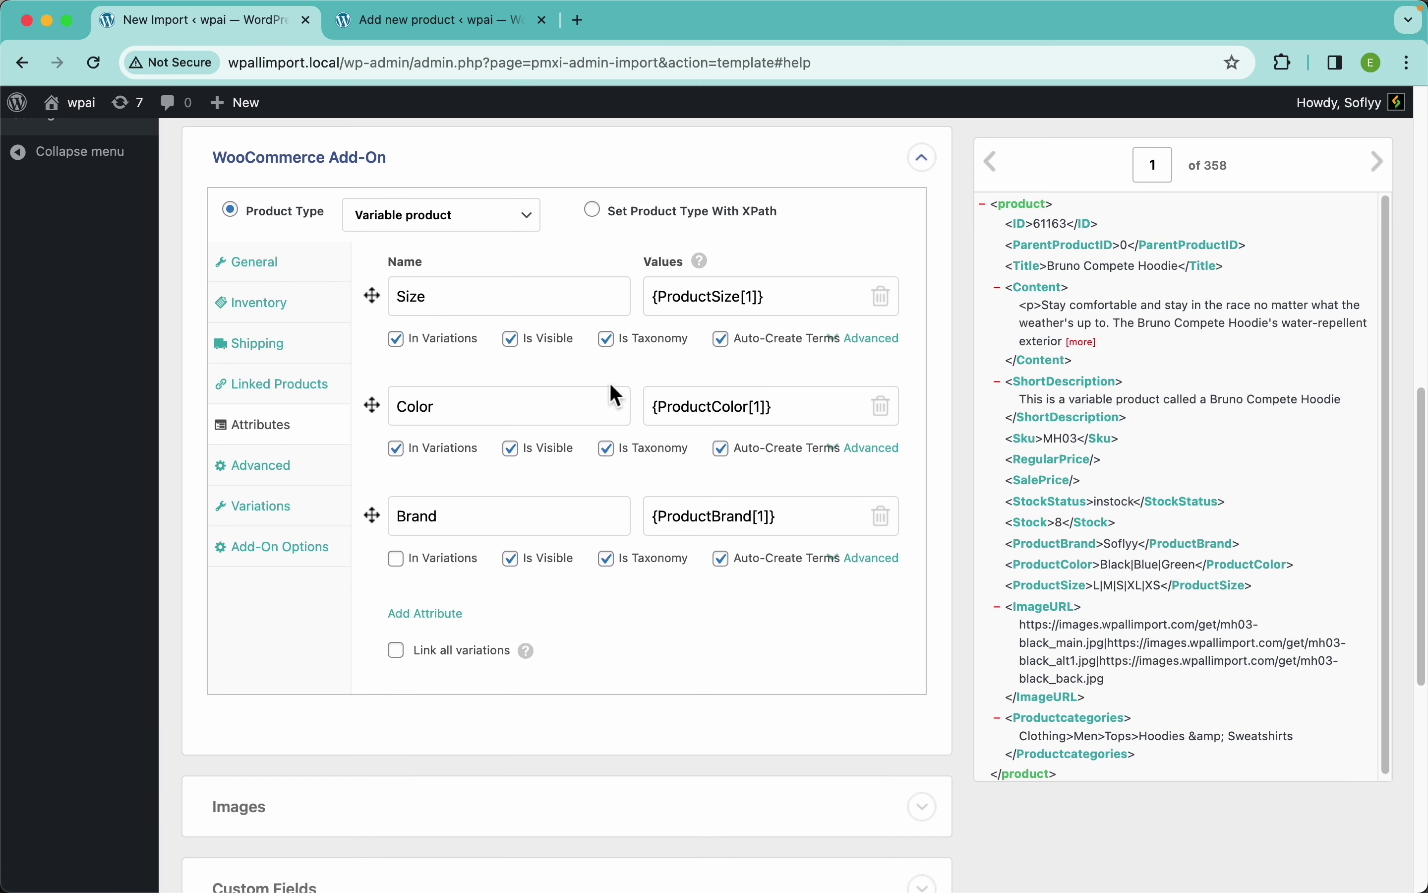
- Check the help for Link all variations, and turn the option on and back off
{"action": "scroll", "coordinate": [566, 594], "scroll_direction": "down", "scroll_amount": 3}
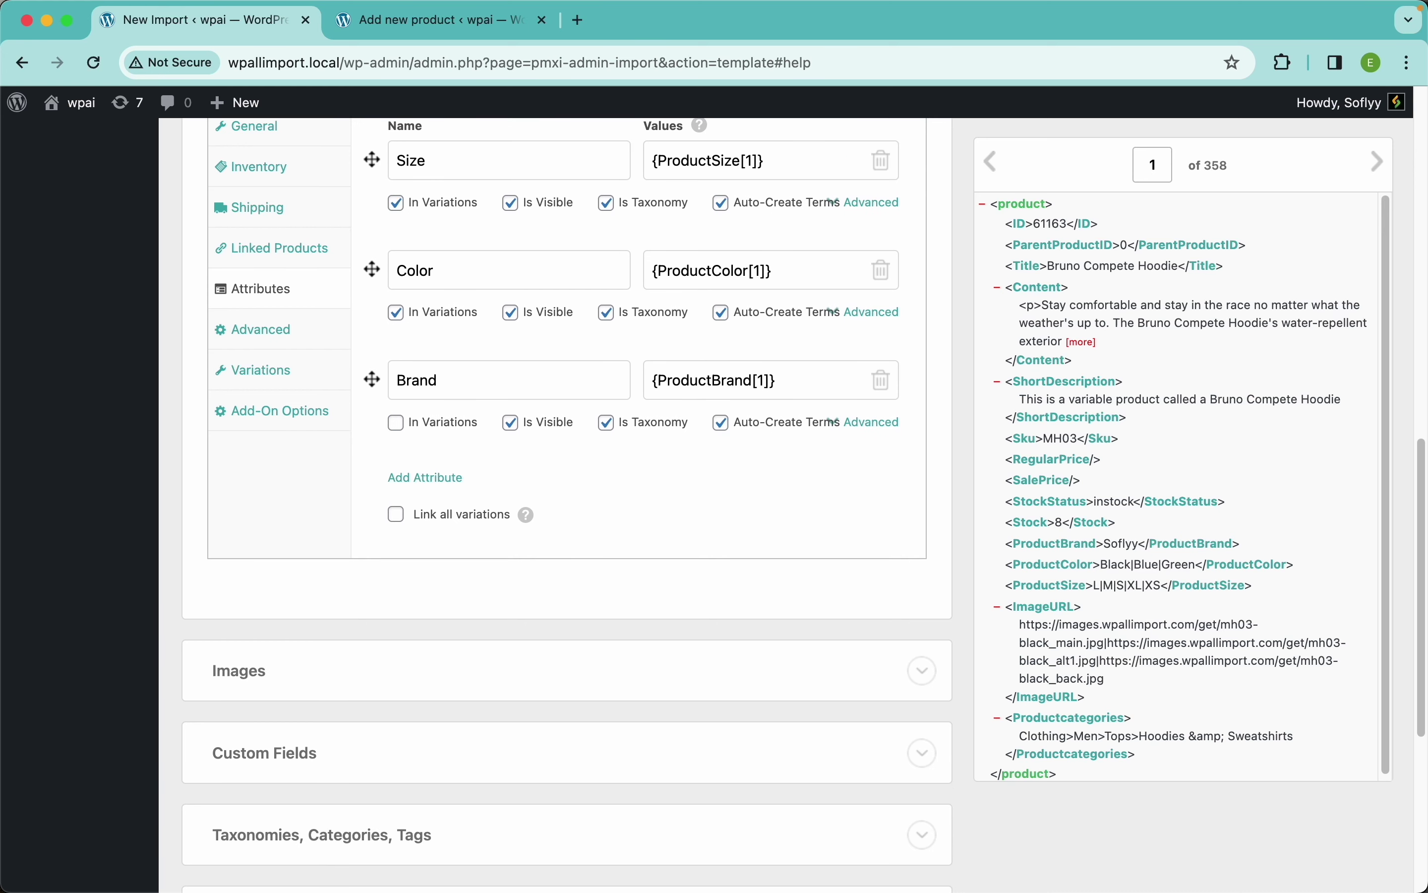
{"action": "mouse_move", "coordinate": [529, 520]}
{"action": "left_click", "coordinate": [440, 518]}
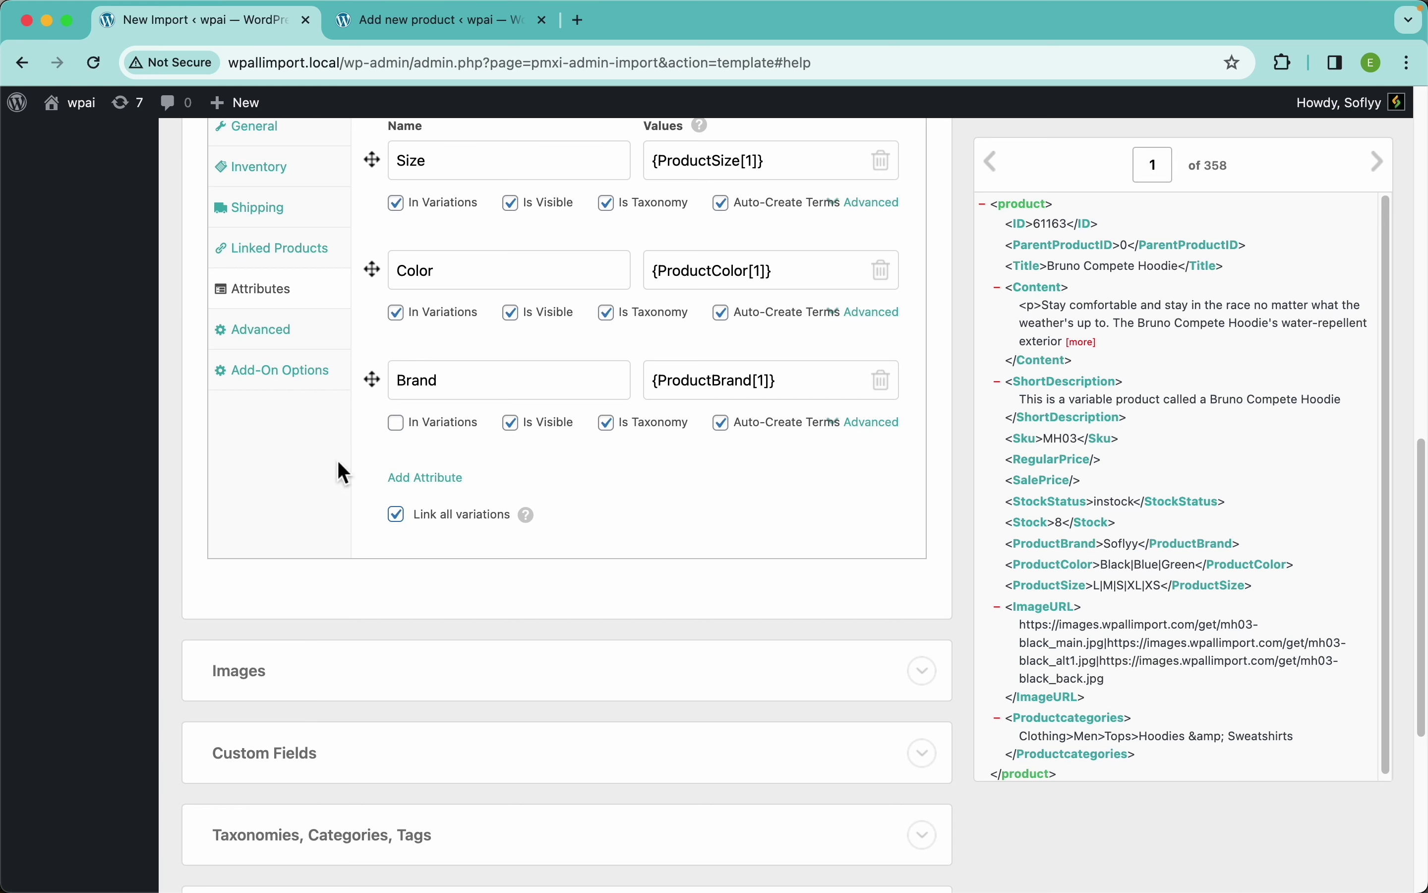
{"action": "left_click", "coordinate": [450, 518]}
{"action": "scroll", "coordinate": [537, 474], "scroll_direction": "up", "scroll_amount": 1}
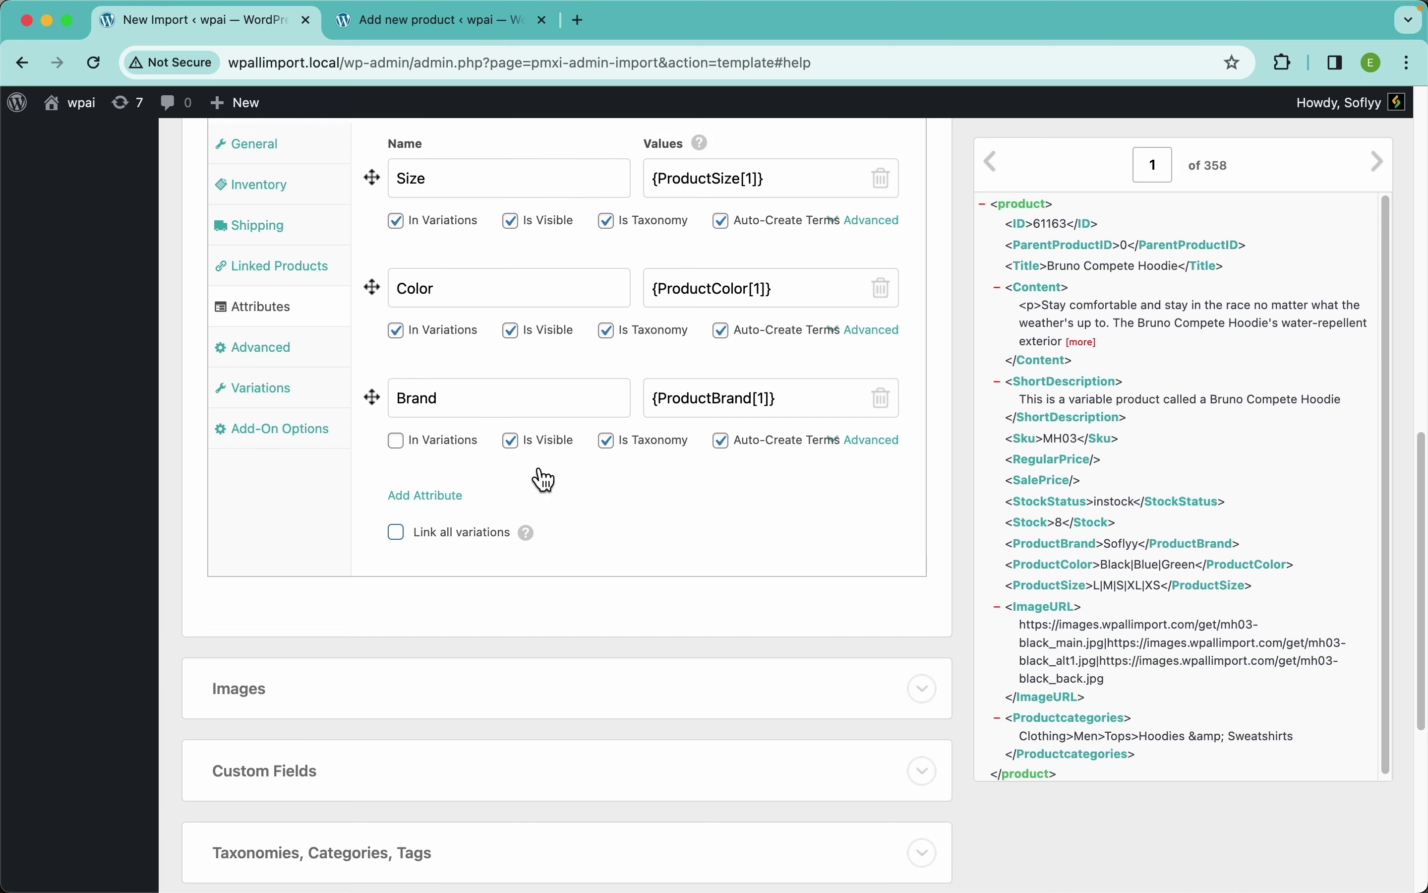
{"action": "scroll", "coordinate": [544, 480], "scroll_direction": "up", "scroll_amount": 3}
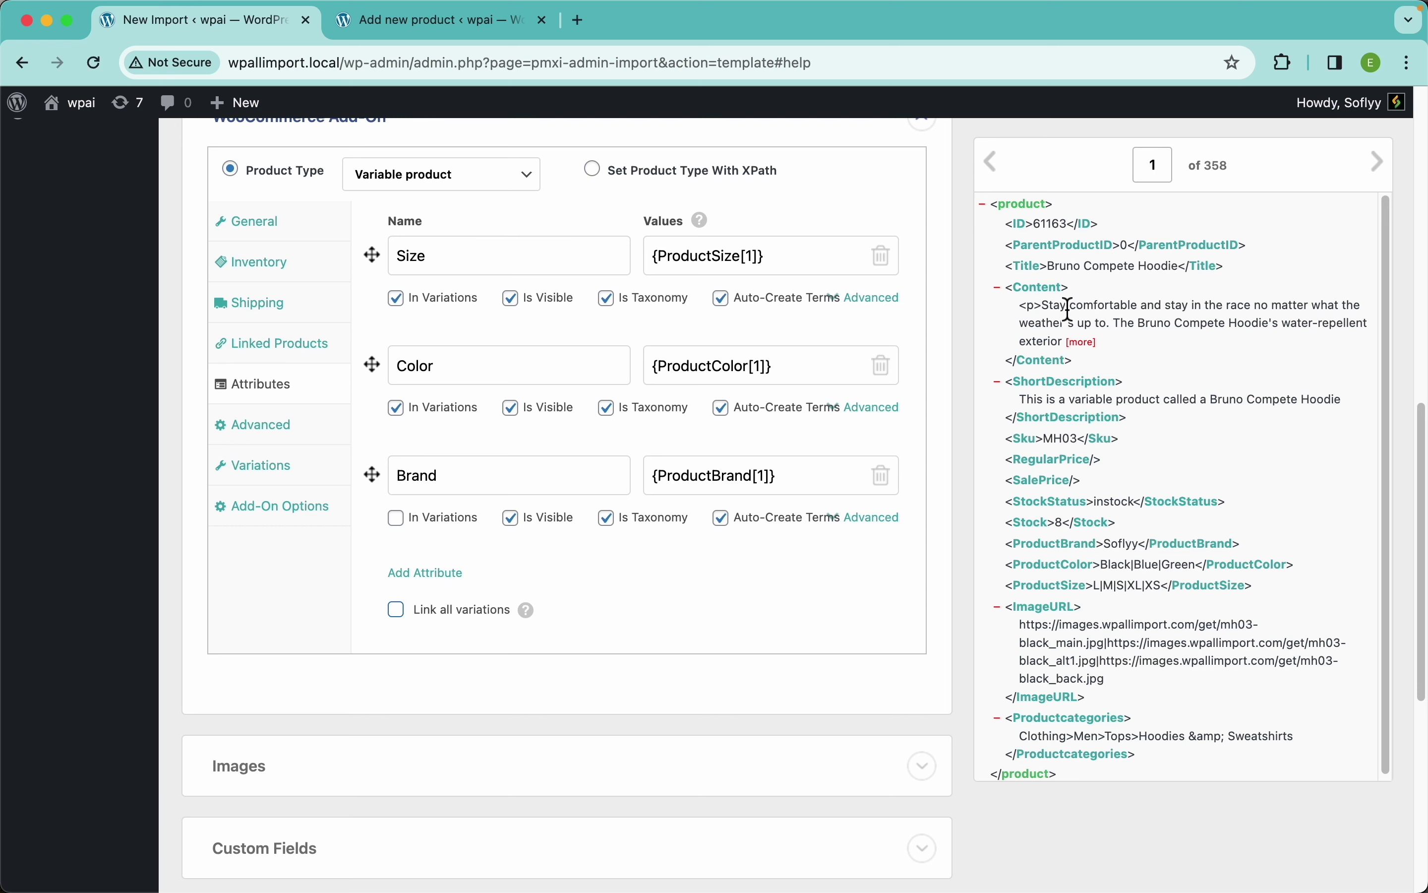
- Try matching variations by the same title as the parent product, using the XML Title element as the product title
{"action": "left_click", "coordinate": [284, 471]}
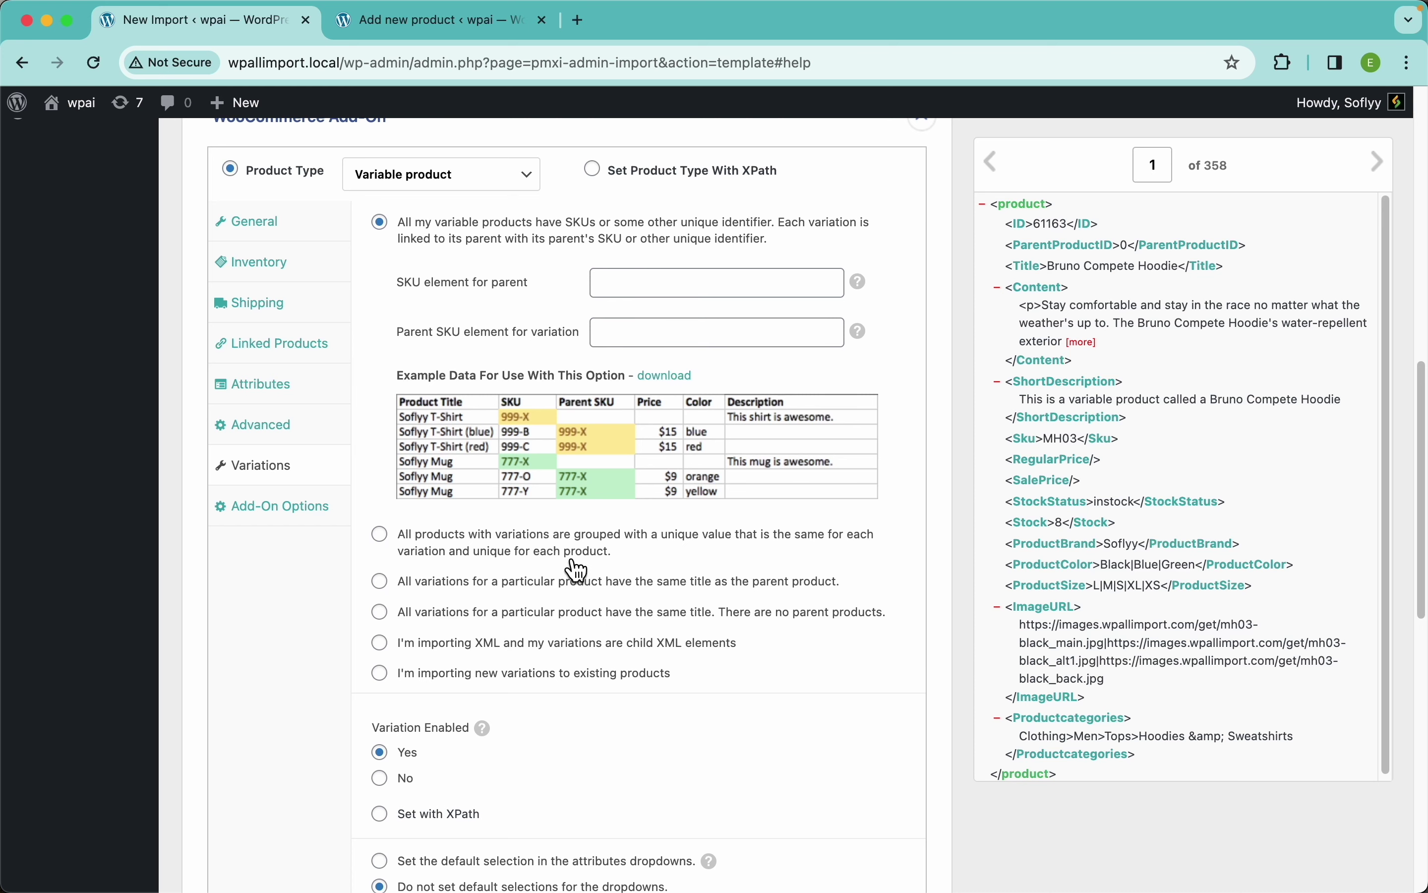
{"action": "left_click", "coordinate": [558, 583]}
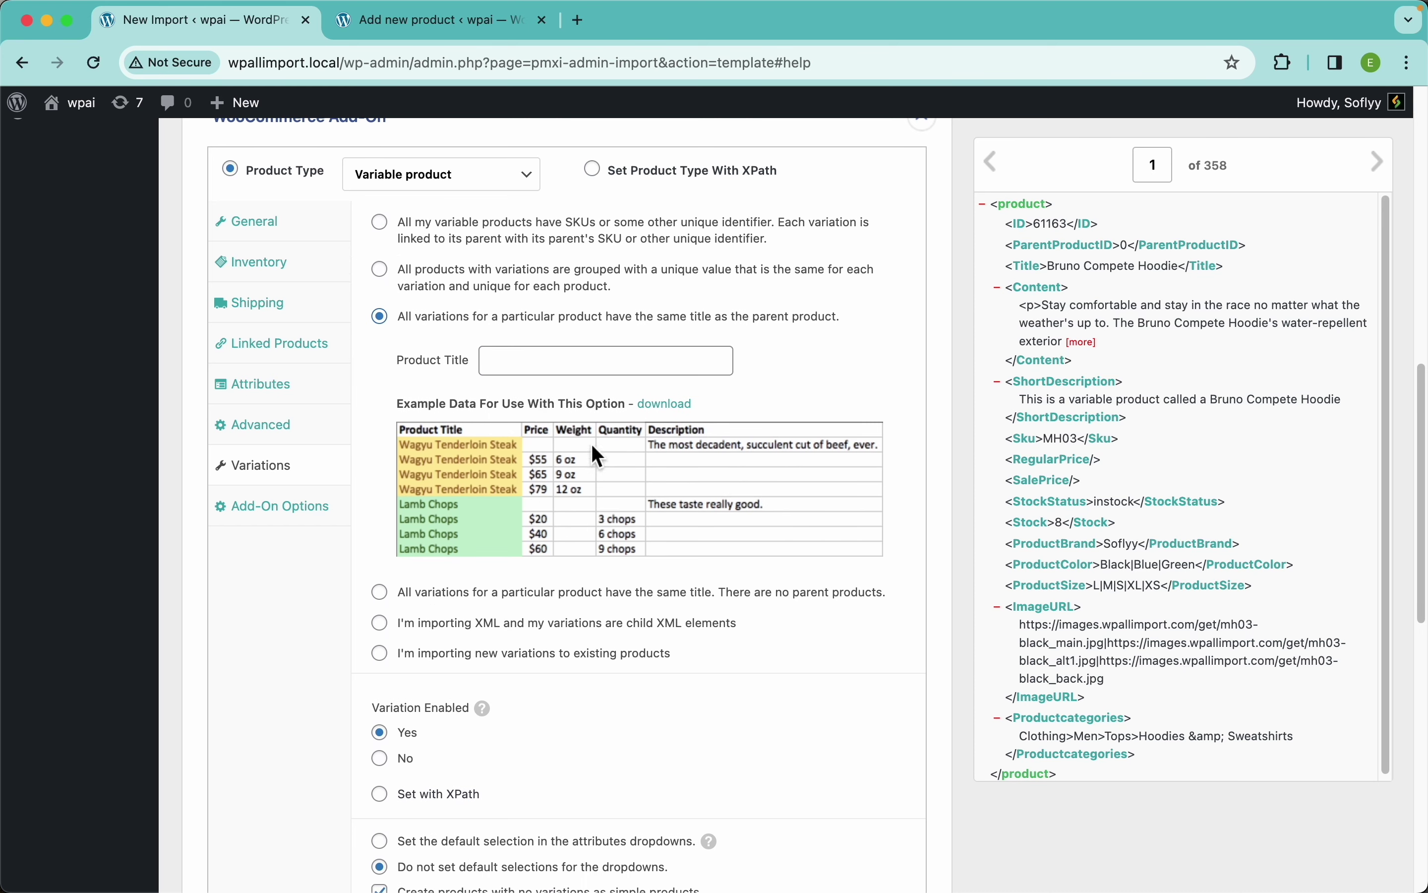
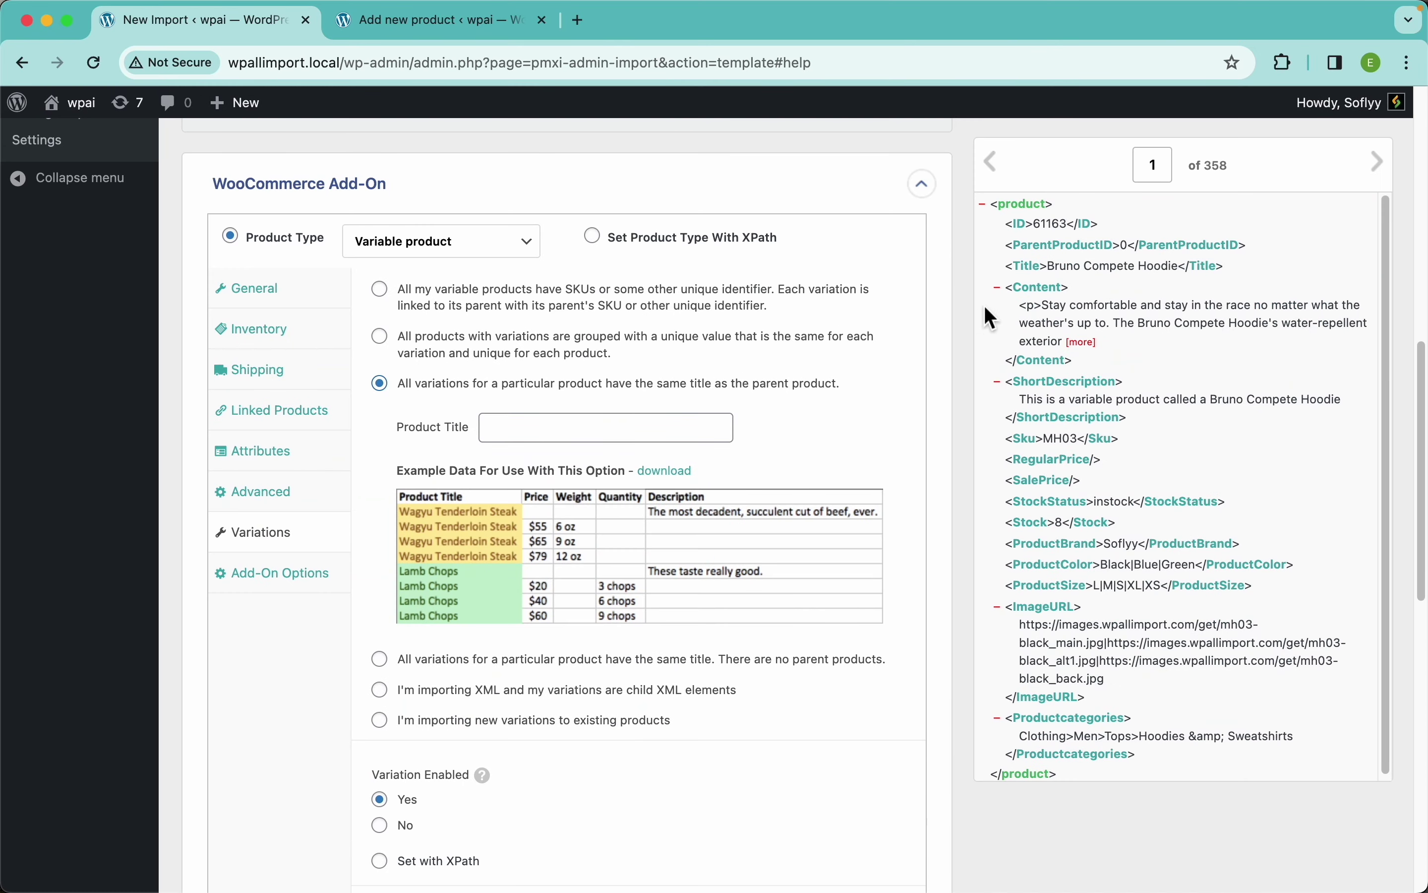
{"action": "left_click_drag", "start_coordinate": [1028, 266], "coordinate": [585, 428]}
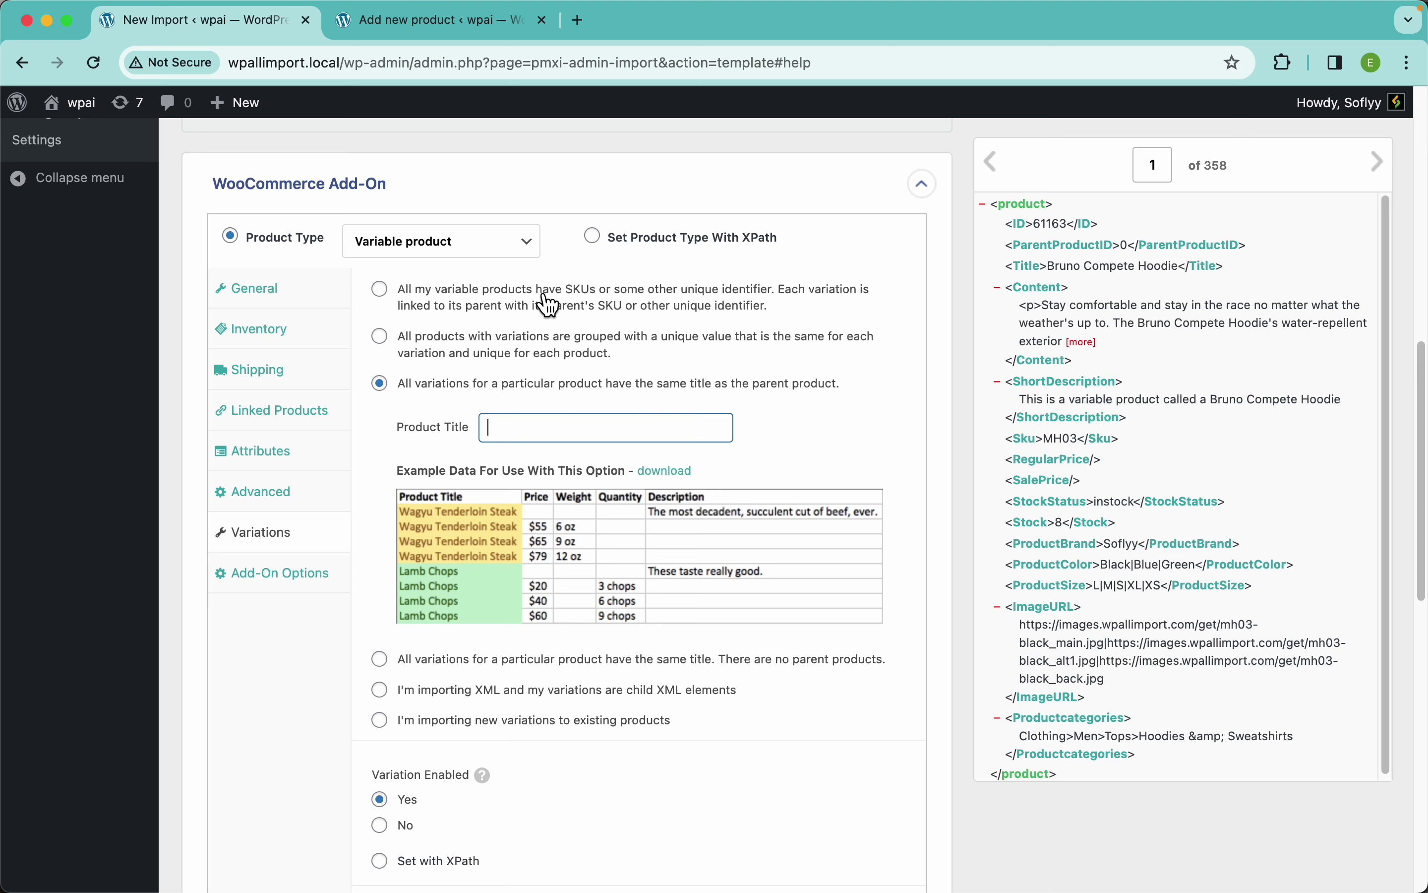
- Link each variation to its parent product by SKU or another unique identifier, and examine that option's example data
{"action": "left_click", "coordinate": [493, 322]}
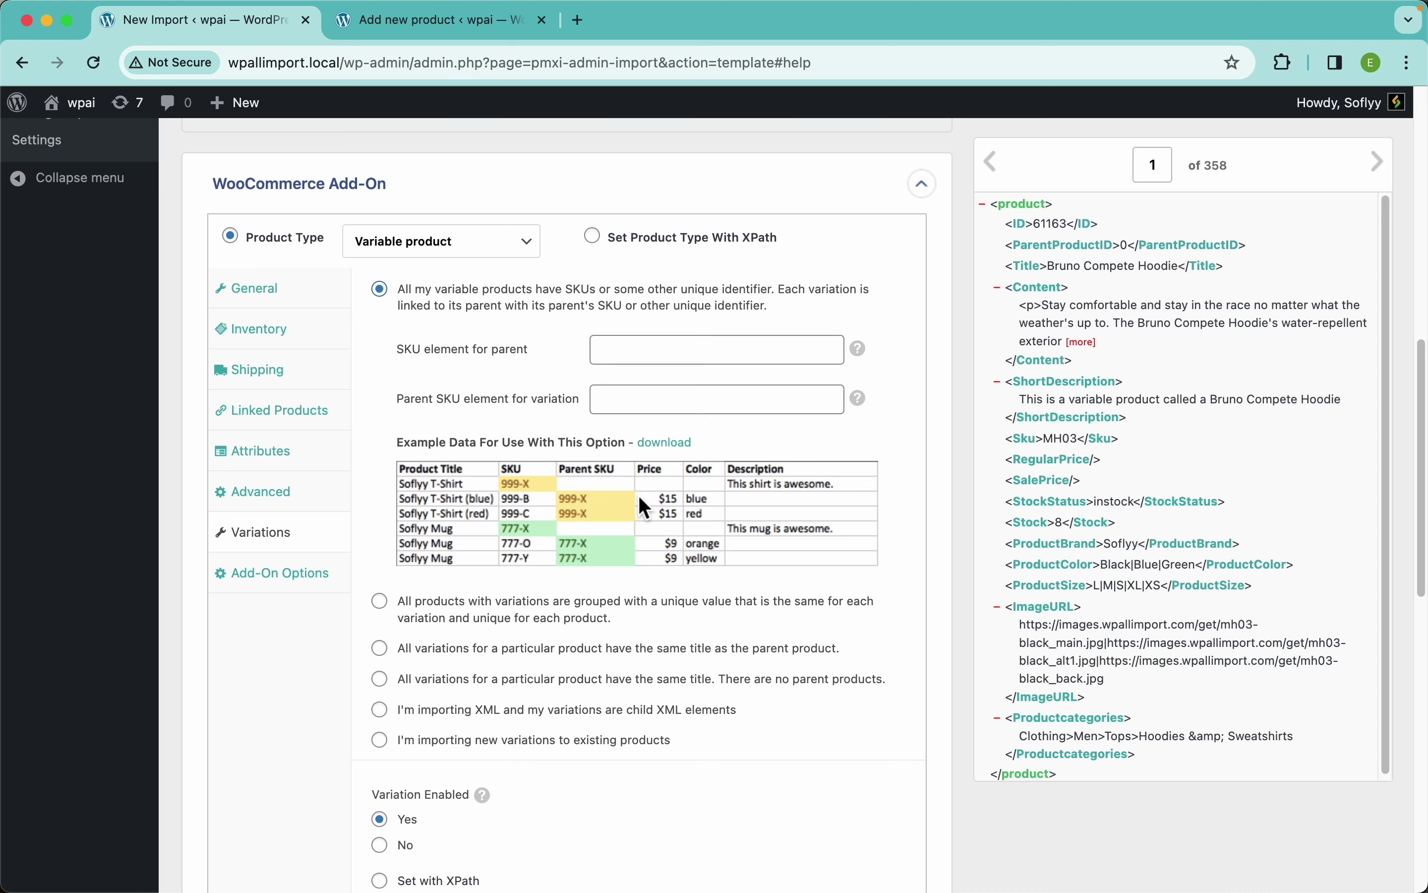
{"action": "scroll", "coordinate": [638, 495], "scroll_direction": "up", "scroll_amount": 5}
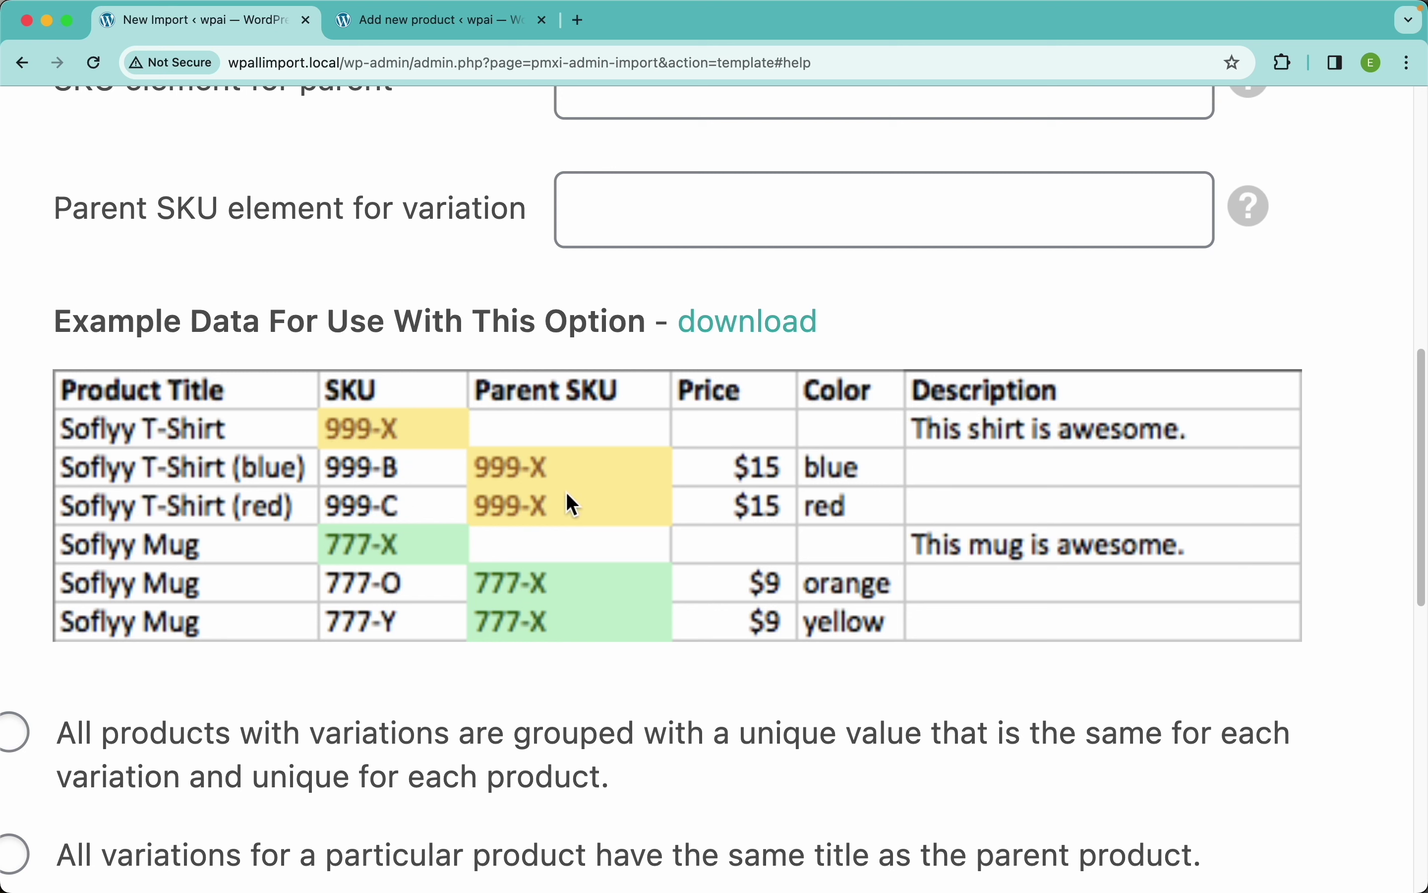
{"action": "scroll", "coordinate": [566, 492], "scroll_direction": "down", "scroll_amount": 5}
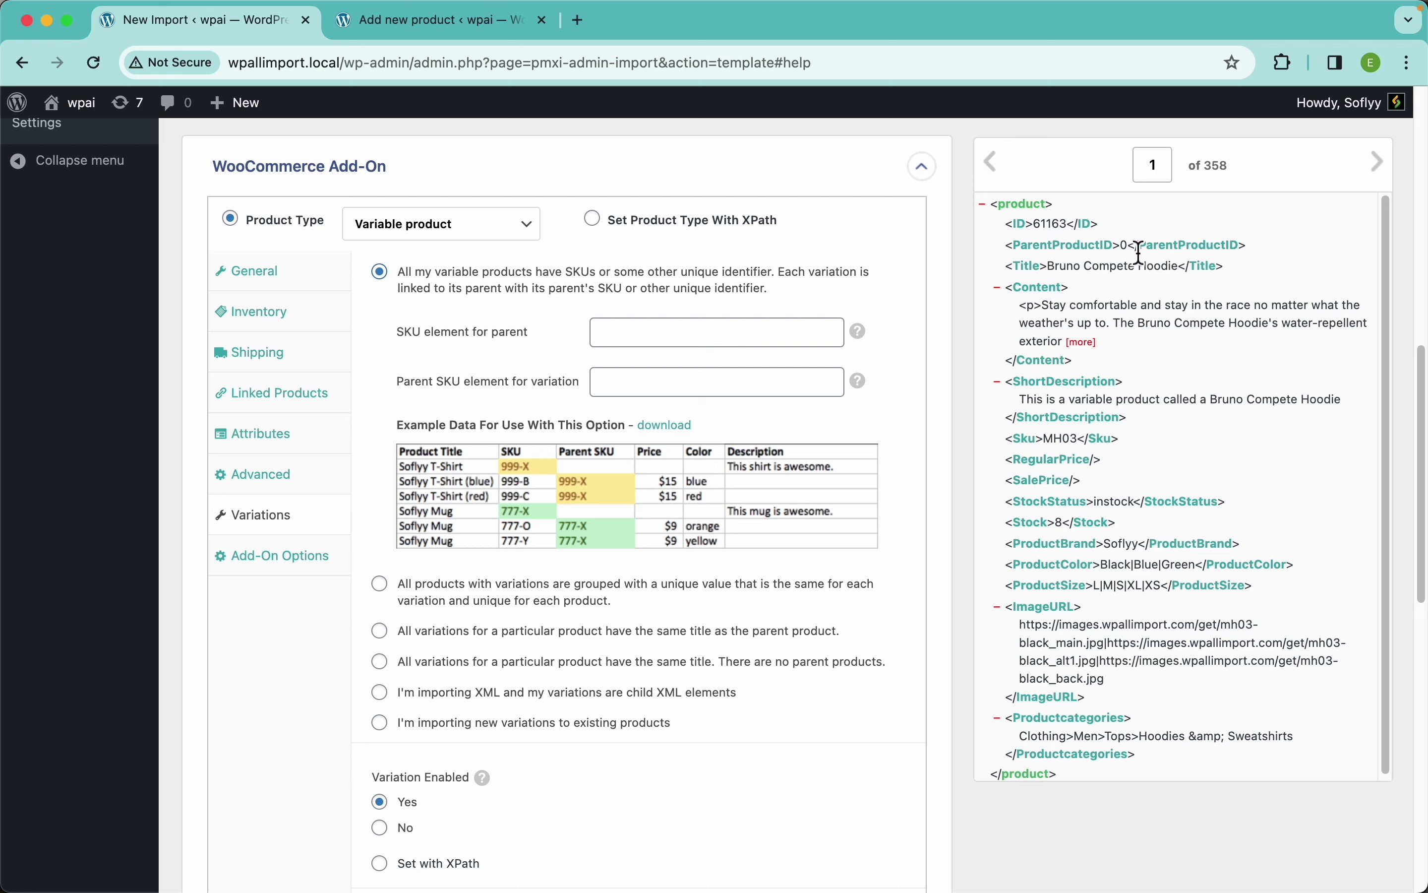
- Compare the ID and ParentProductID values in the first and second product records of the XML file
{"action": "left_click_drag", "start_coordinate": [1128, 248], "coordinate": [1128, 261]}
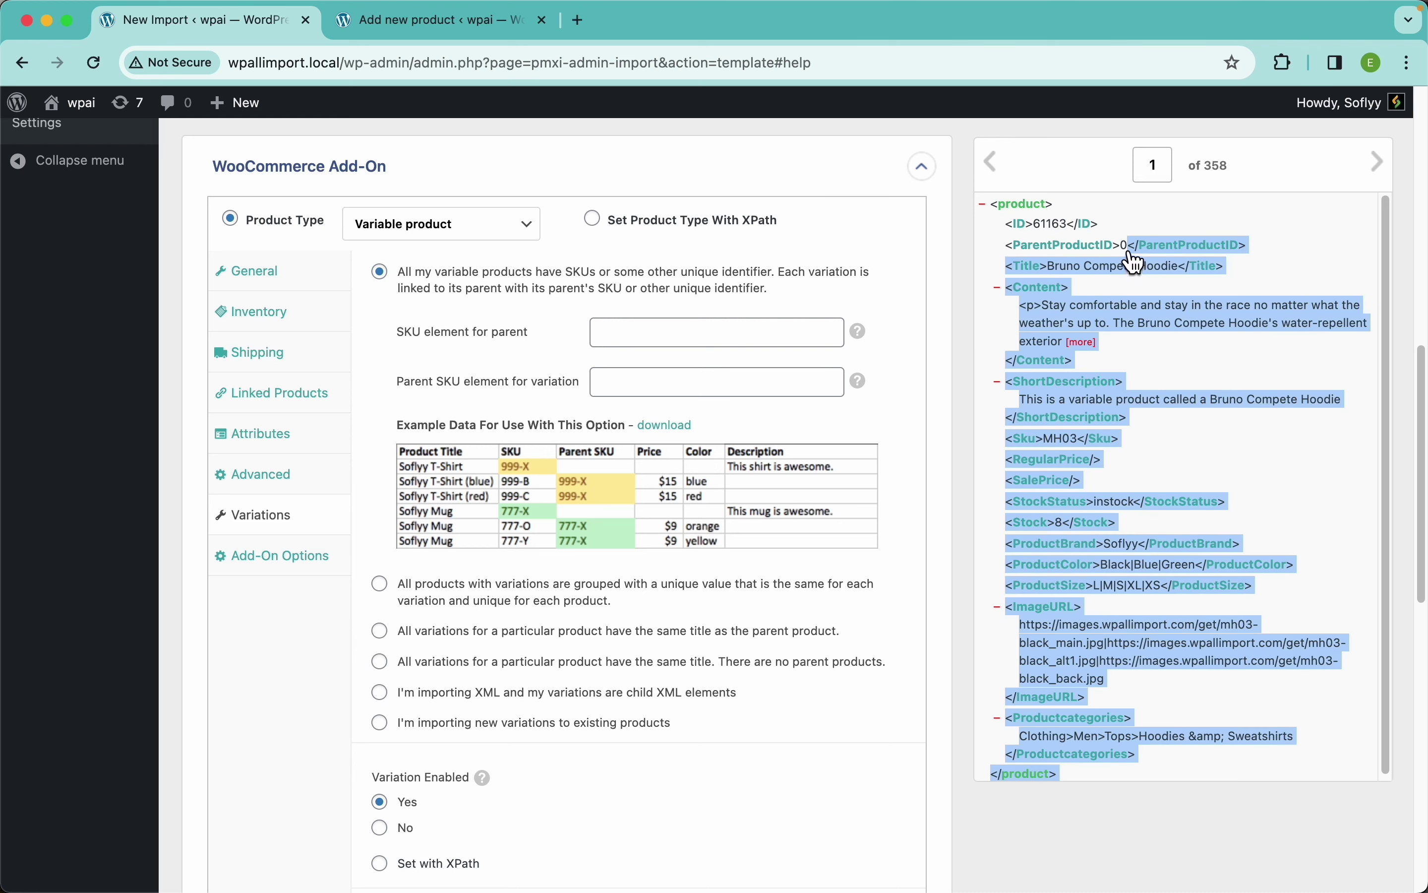
{"action": "left_click", "coordinate": [1125, 247]}
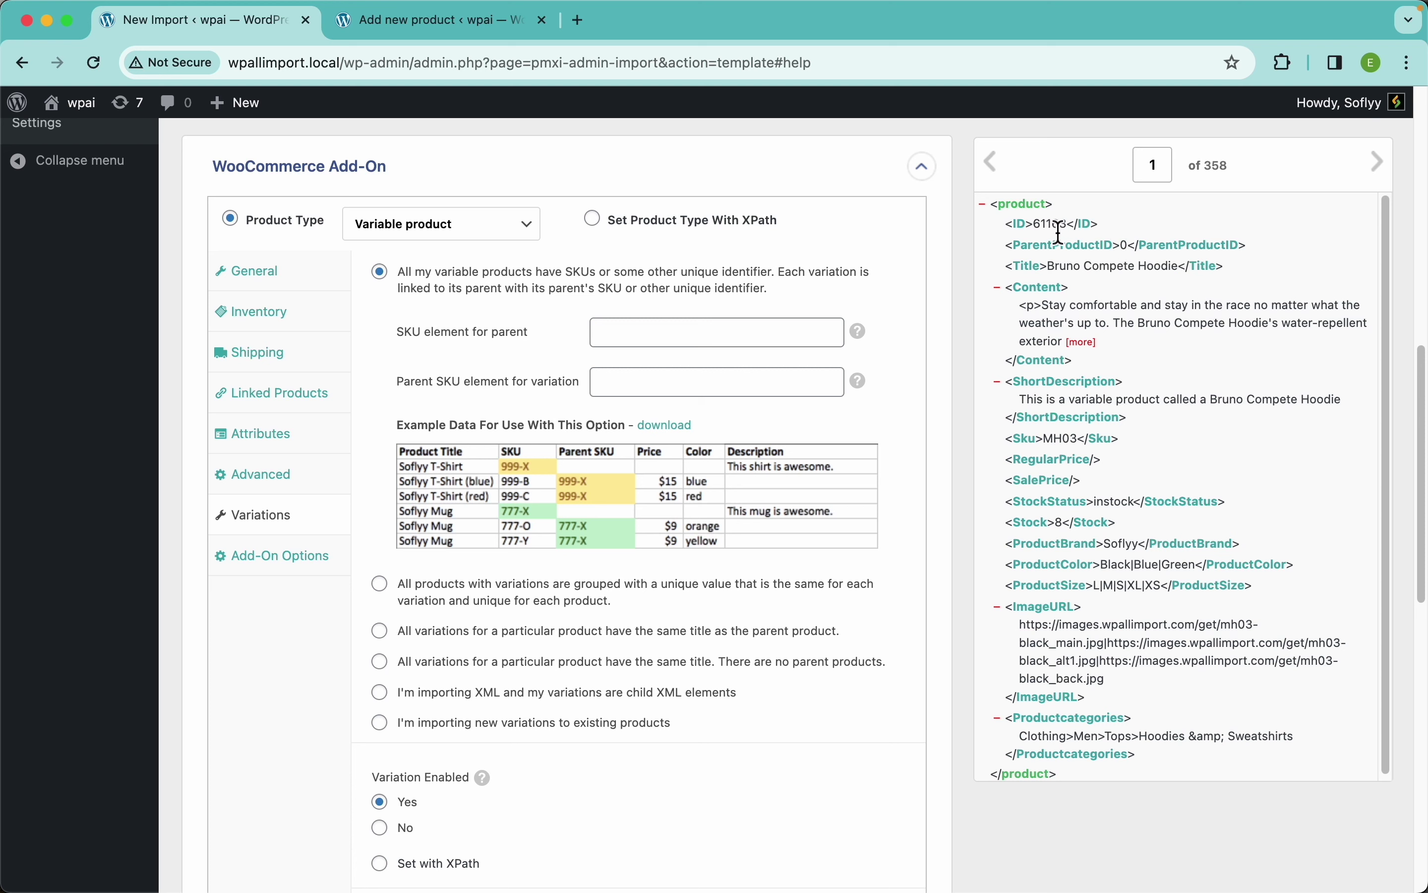
{"action": "left_click", "coordinate": [1385, 176]}
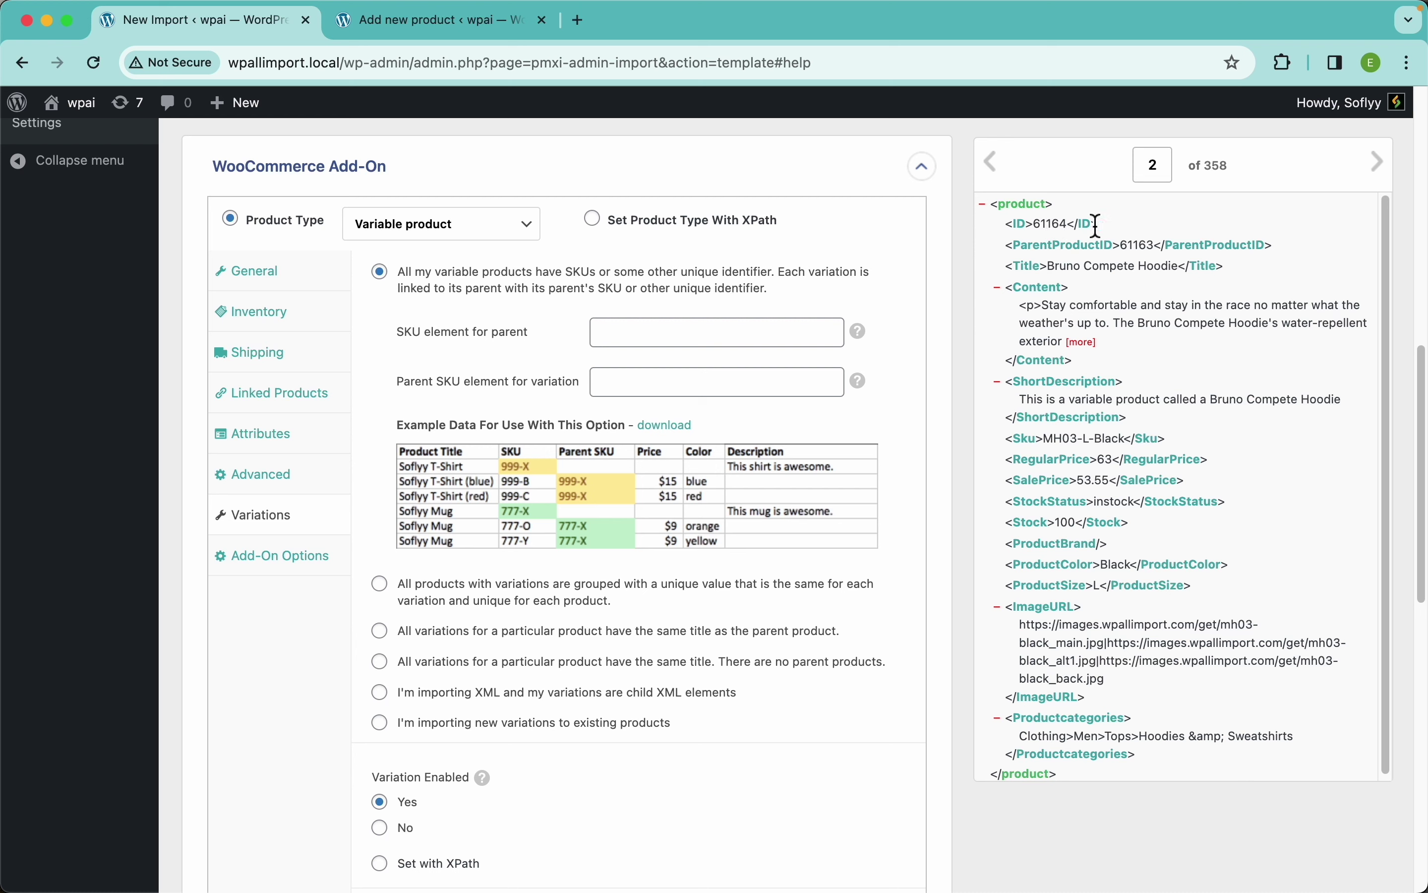
{"action": "left_click_drag", "start_coordinate": [1145, 251], "coordinate": [1130, 255]}
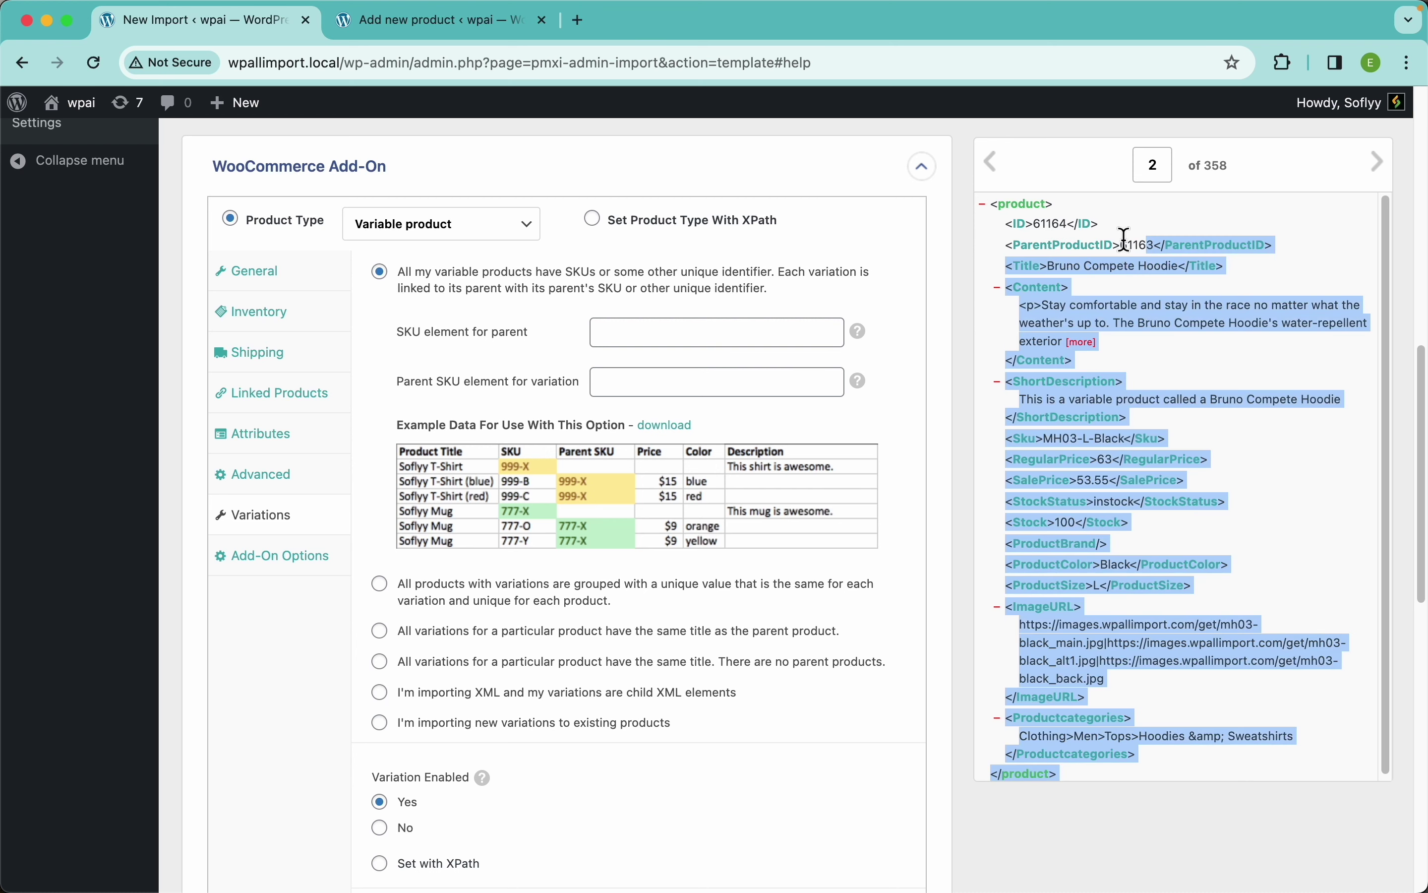
{"action": "left_click", "coordinate": [1127, 245]}
{"action": "double_click", "coordinate": [1127, 245]}
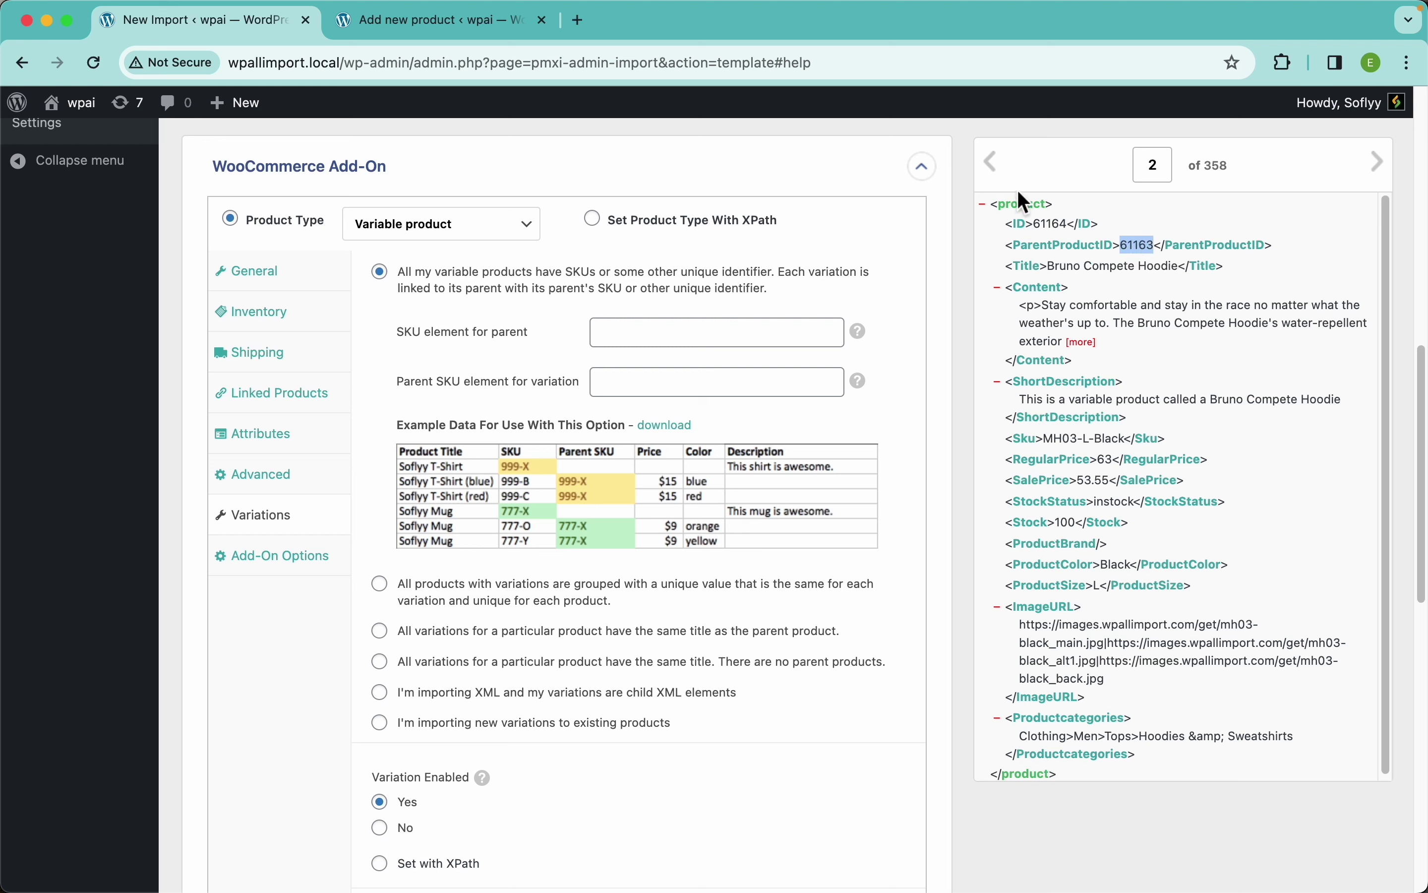
{"action": "left_click", "coordinate": [995, 165]}
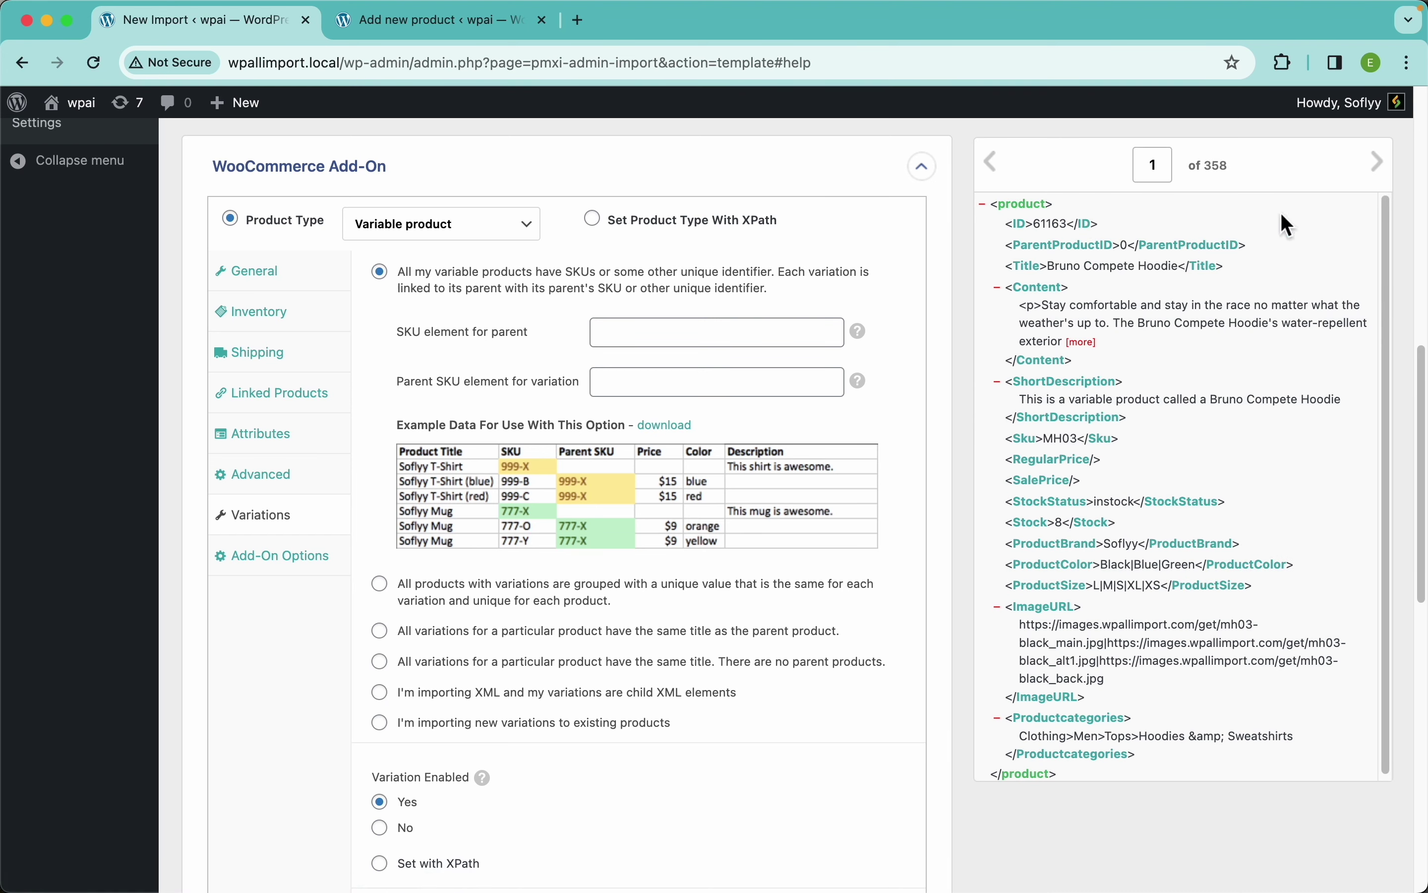
{"action": "left_click", "coordinate": [1380, 177]}
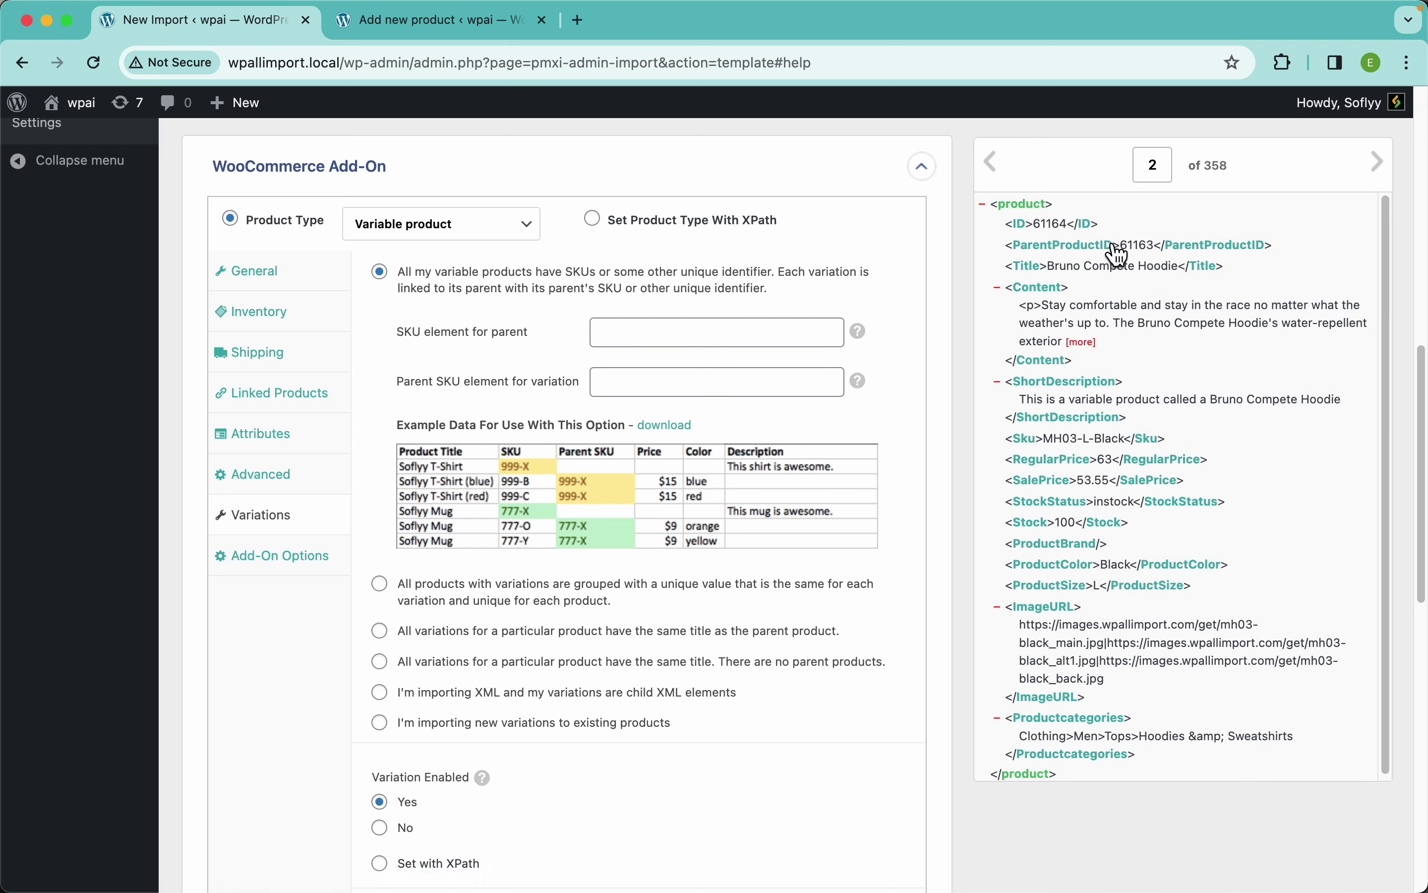
- From the first record, map the ID element as the parent's SKU element and ParentProductID as the variation's parent SKU element
{"action": "left_click", "coordinate": [995, 178]}
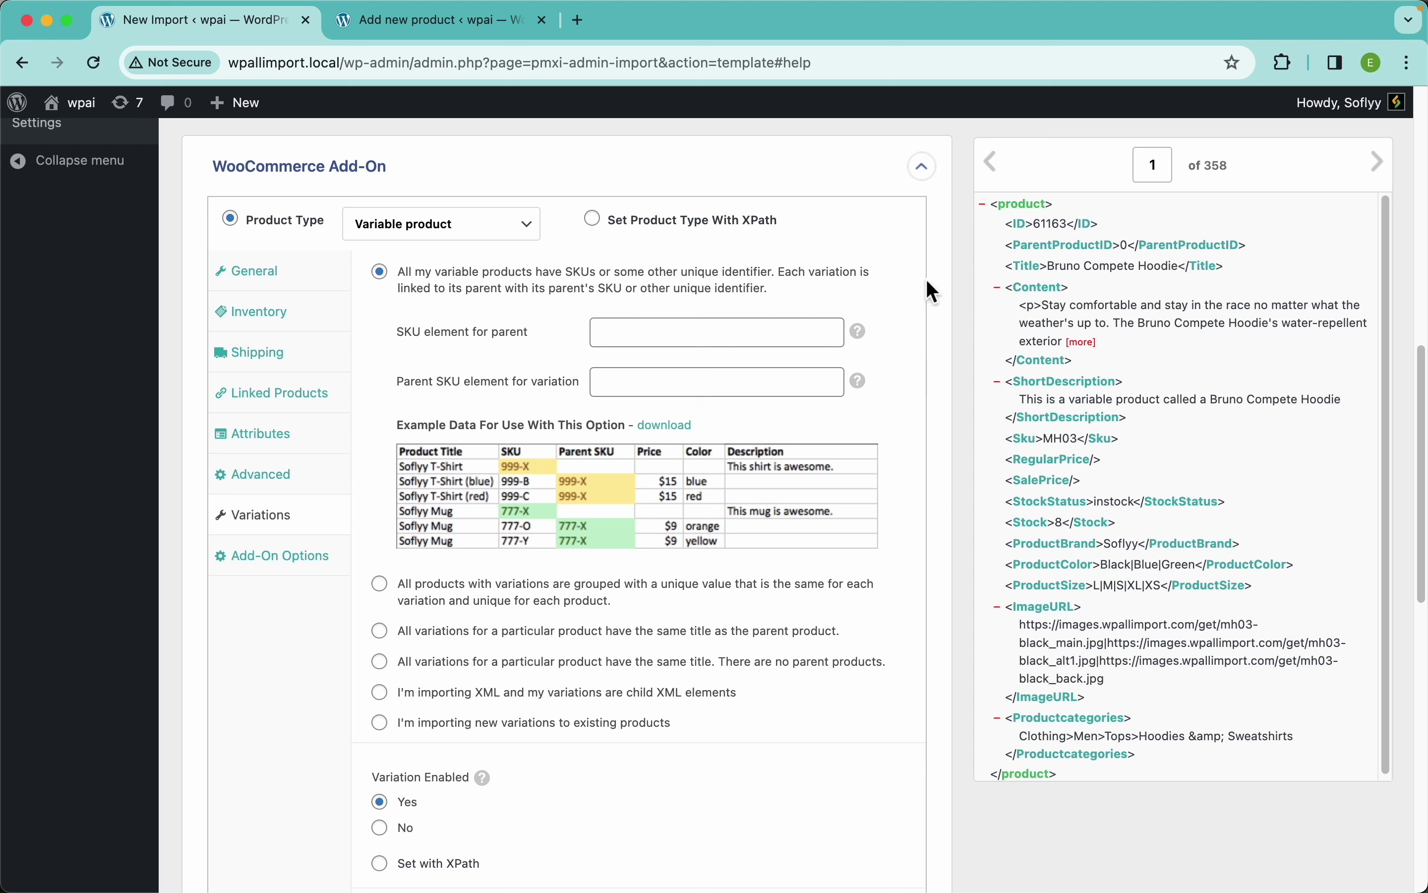
{"action": "left_click_drag", "start_coordinate": [1022, 231], "coordinate": [757, 335]}
{"action": "left_click_drag", "start_coordinate": [1066, 247], "coordinate": [779, 386]}
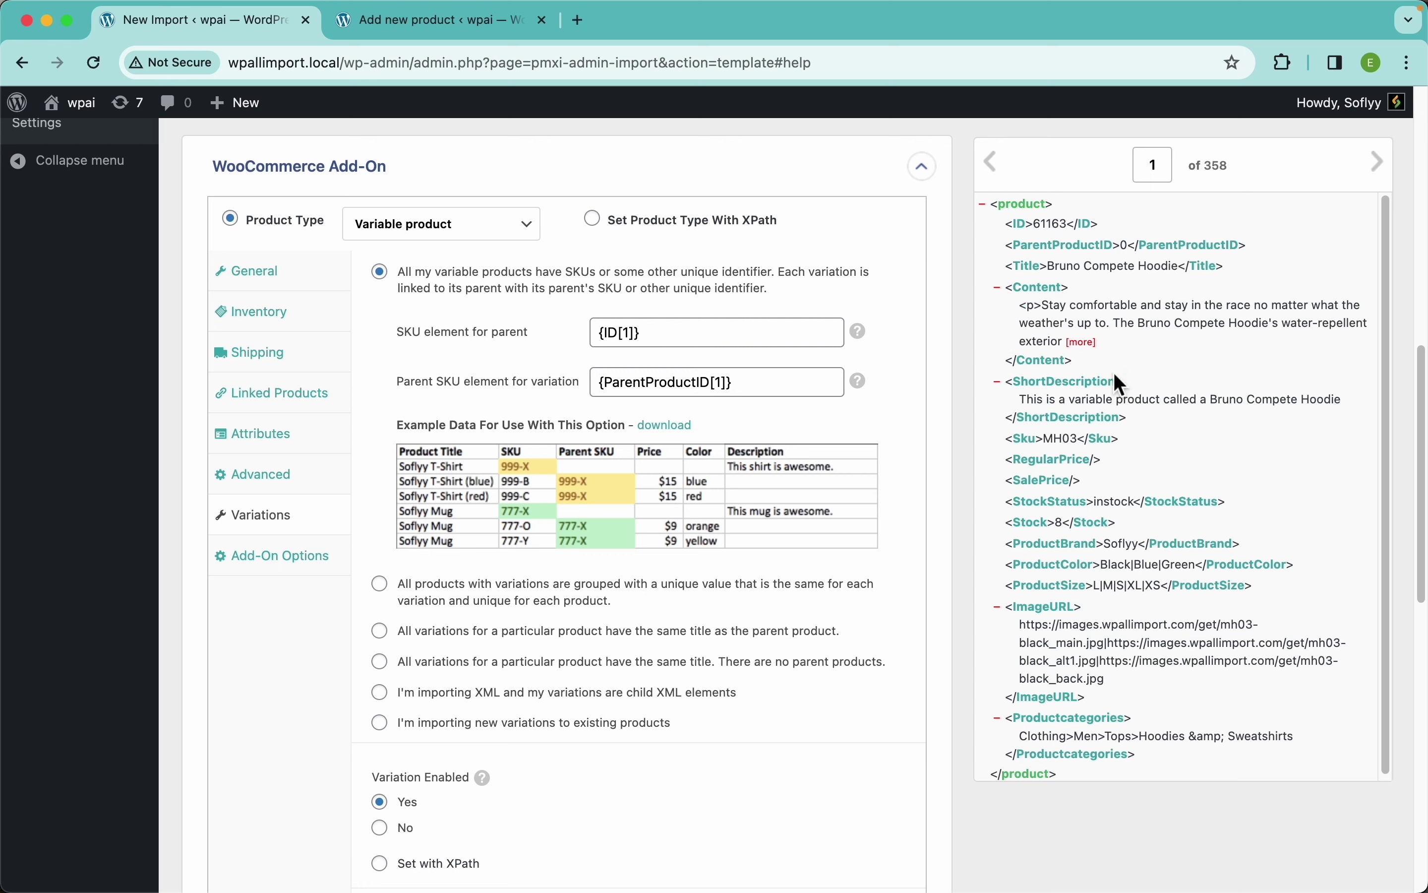
- Try the child XML elements and the same title without parent products options for variations, and restore the unique identifier option
{"action": "scroll", "coordinate": [620, 596], "scroll_direction": "down", "scroll_amount": 3}
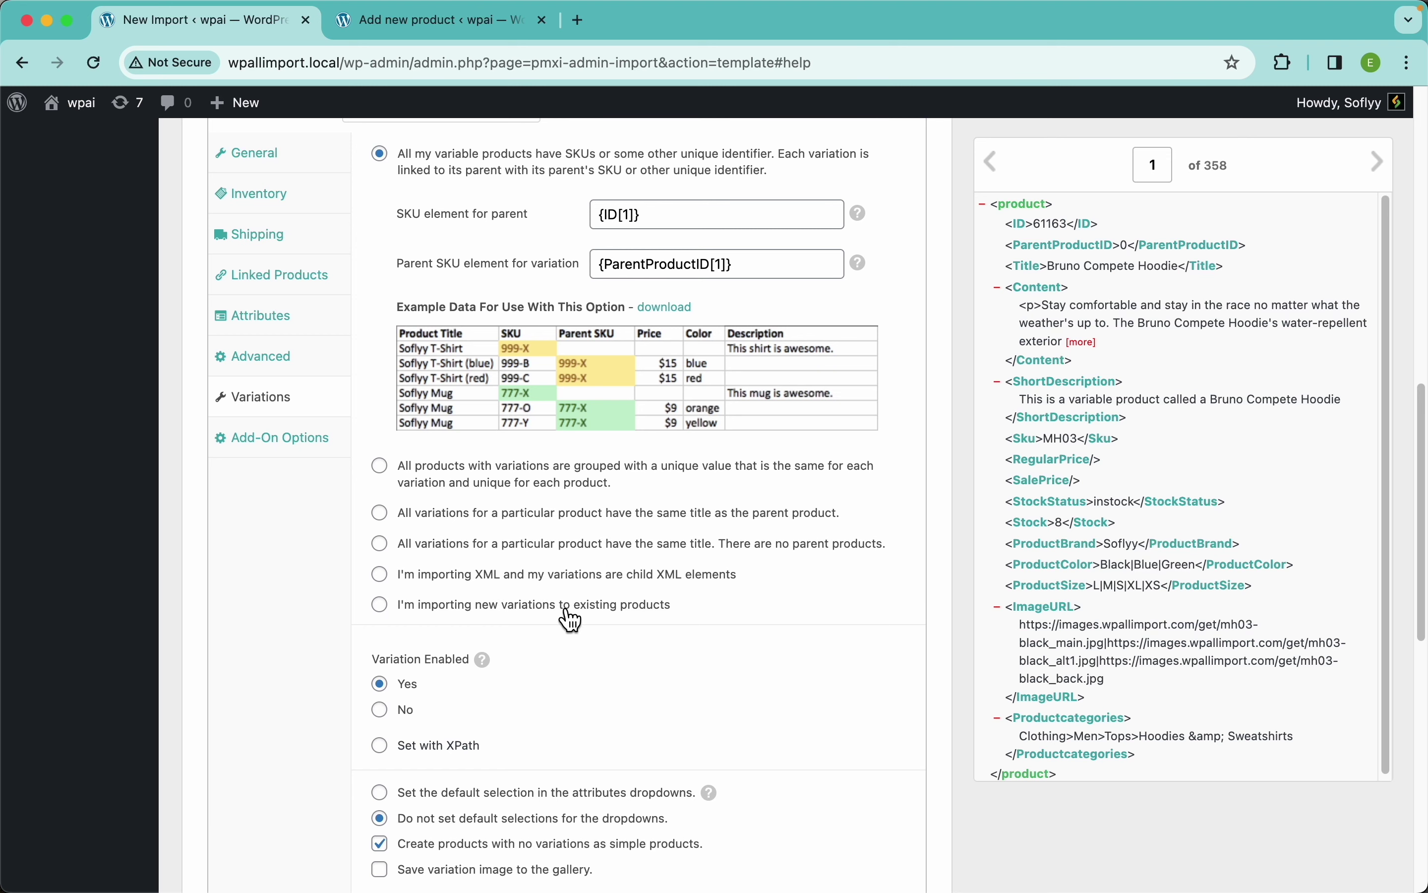
{"action": "left_click", "coordinate": [479, 577]}
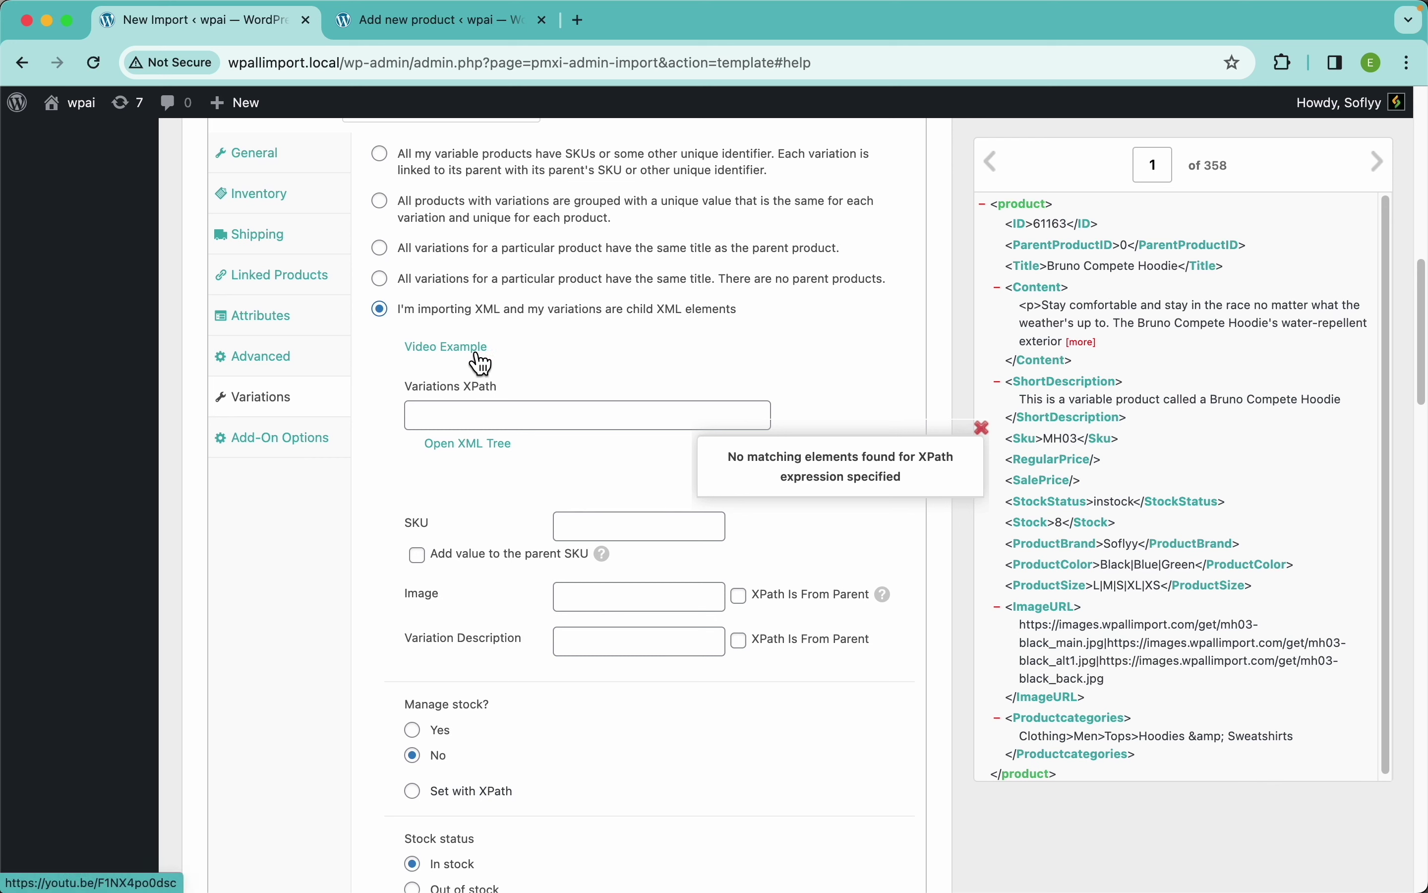
{"action": "left_click", "coordinate": [561, 288]}
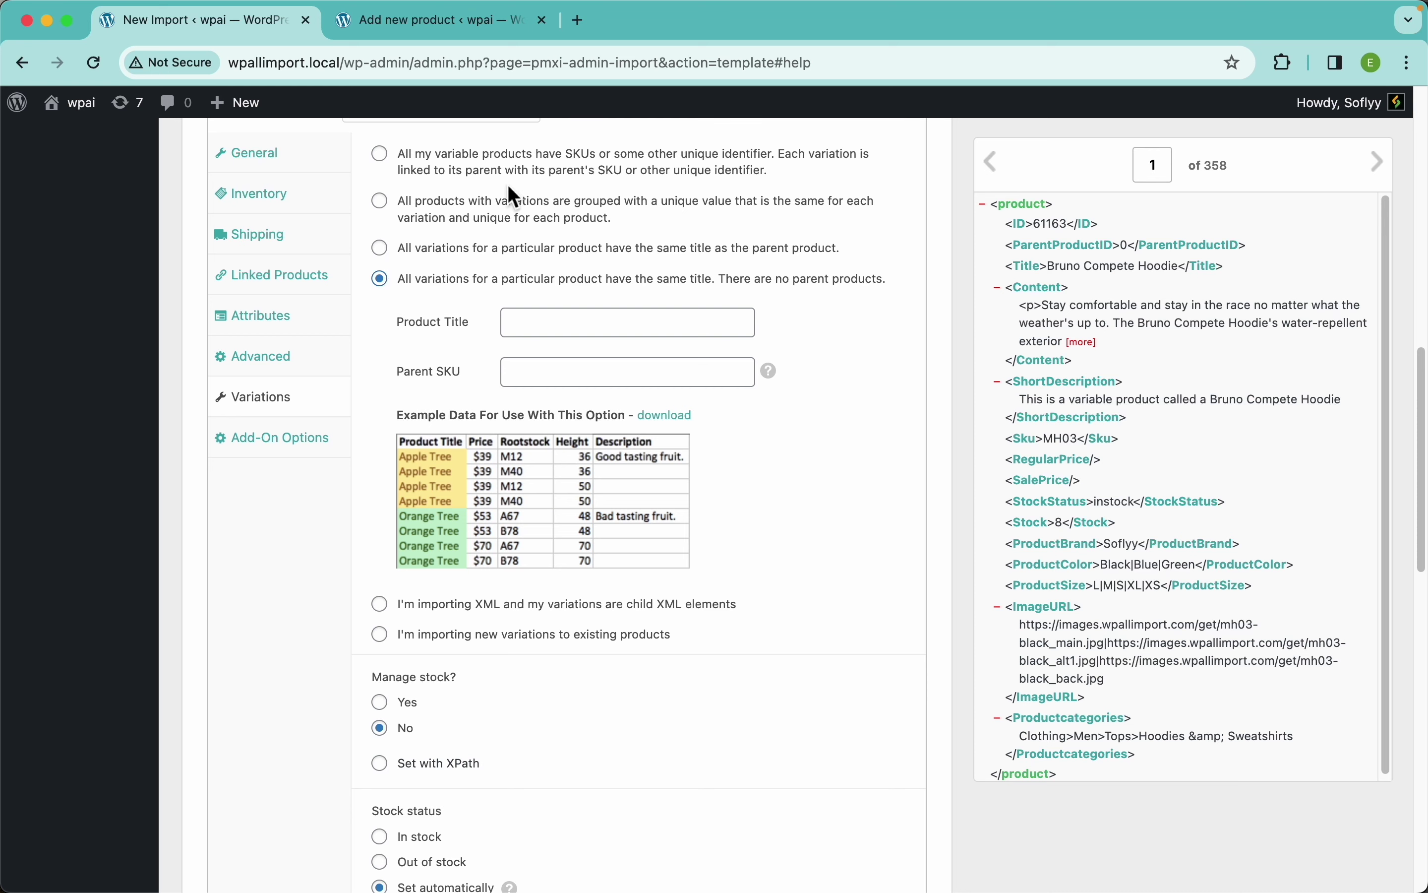
{"action": "left_click", "coordinate": [531, 184]}
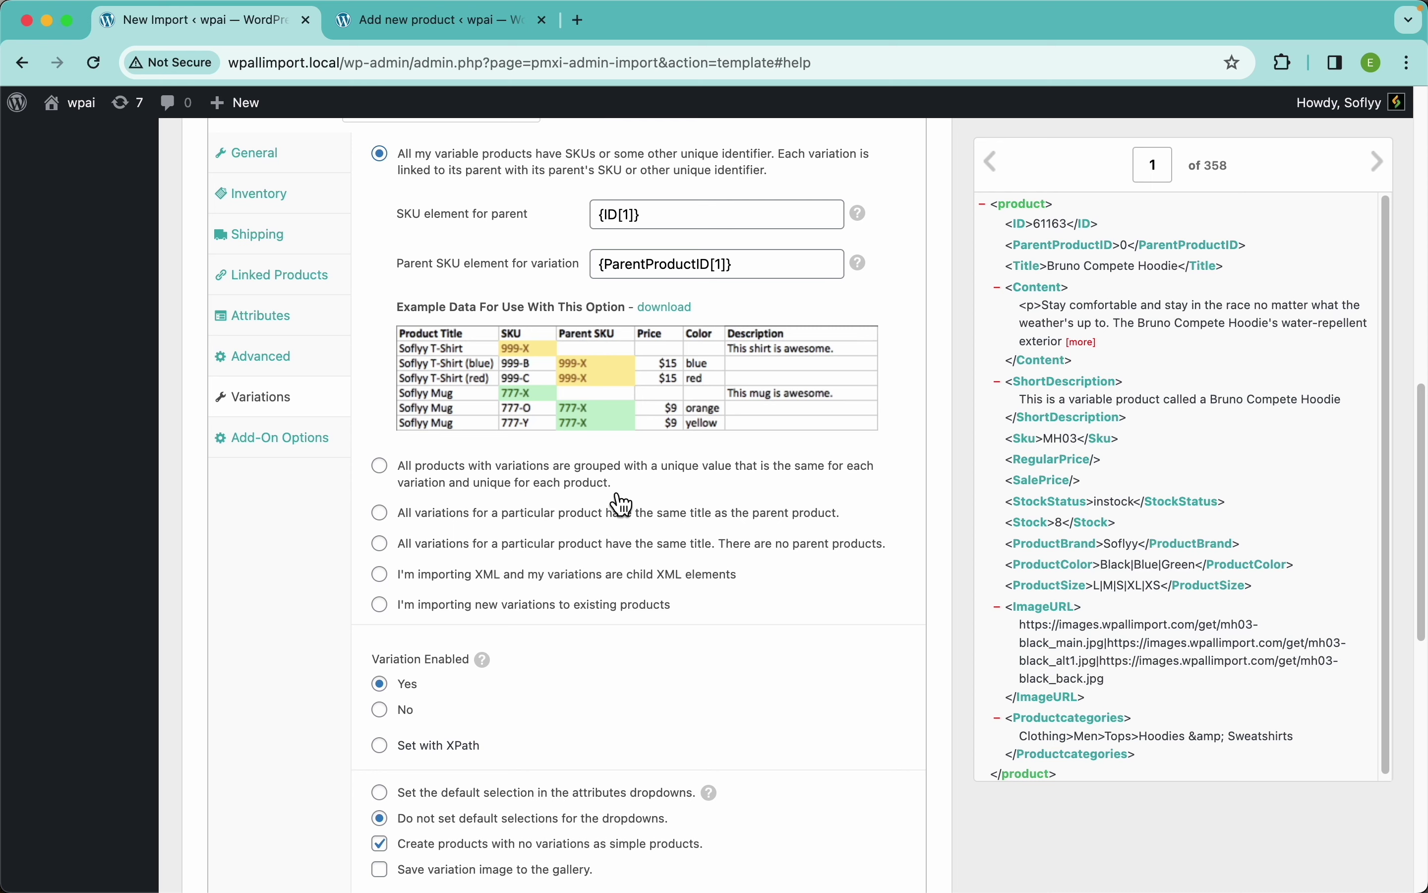
- In the Images section, use the XML ImageURL element as the source for downloading images hosted elsewhere
{"action": "scroll", "coordinate": [623, 505], "scroll_direction": "down", "scroll_amount": 5}
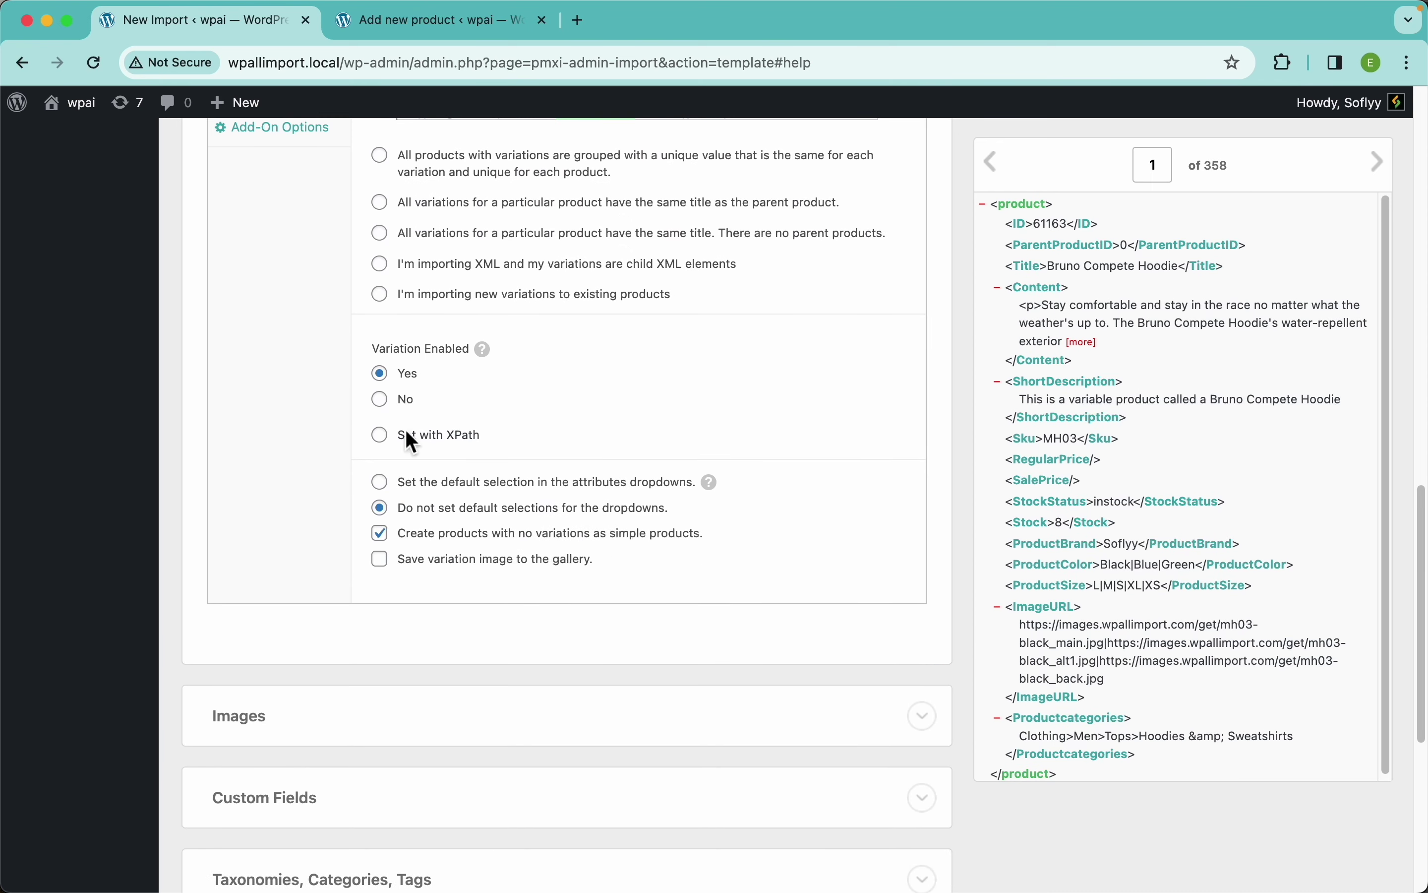
{"action": "scroll", "coordinate": [629, 501], "scroll_direction": "down", "scroll_amount": 5}
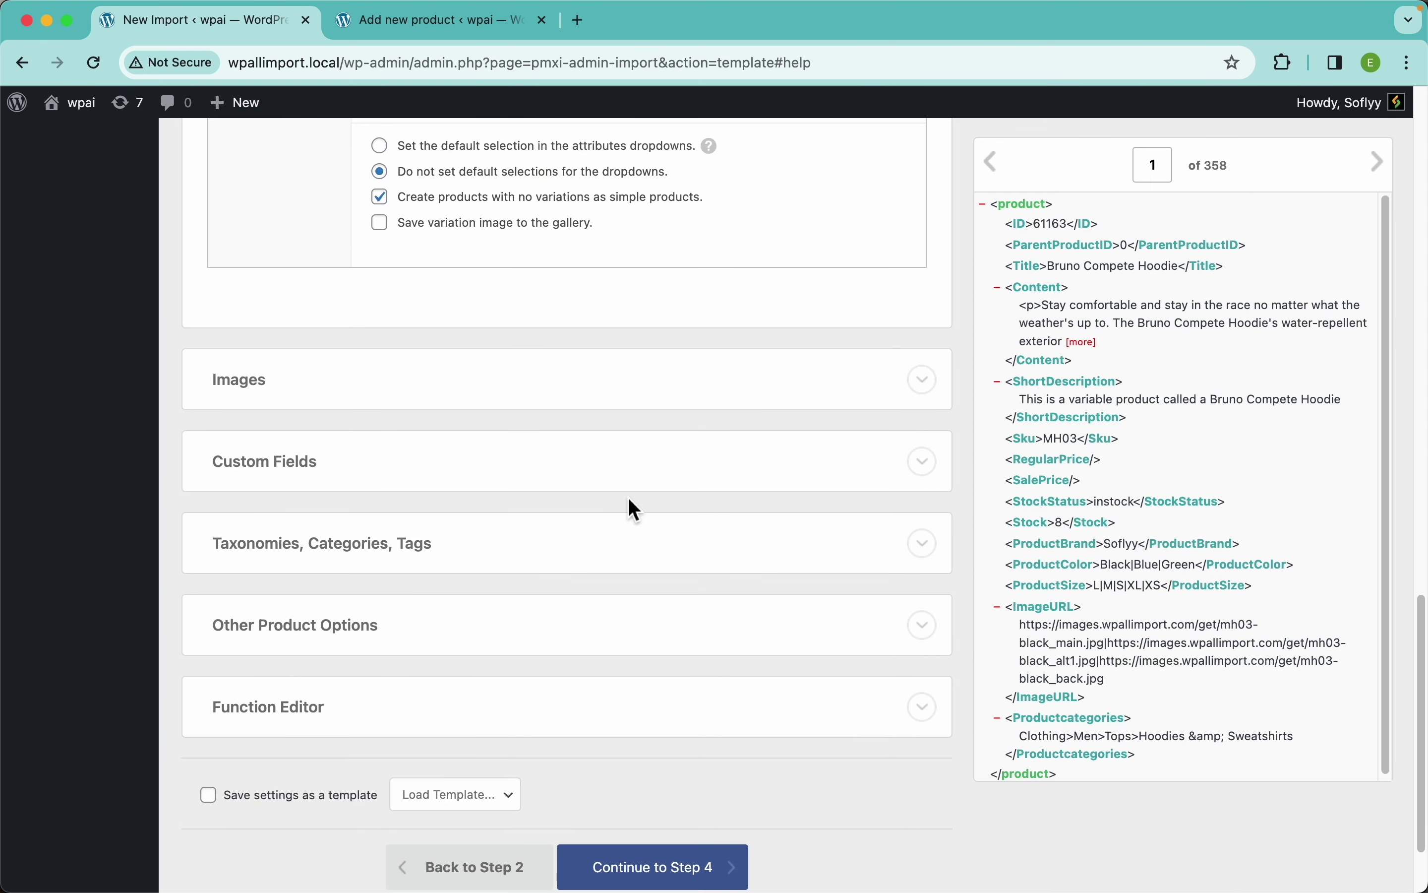
{"action": "left_click", "coordinate": [326, 389]}
{"action": "scroll", "coordinate": [634, 396], "scroll_direction": "down", "scroll_amount": 3}
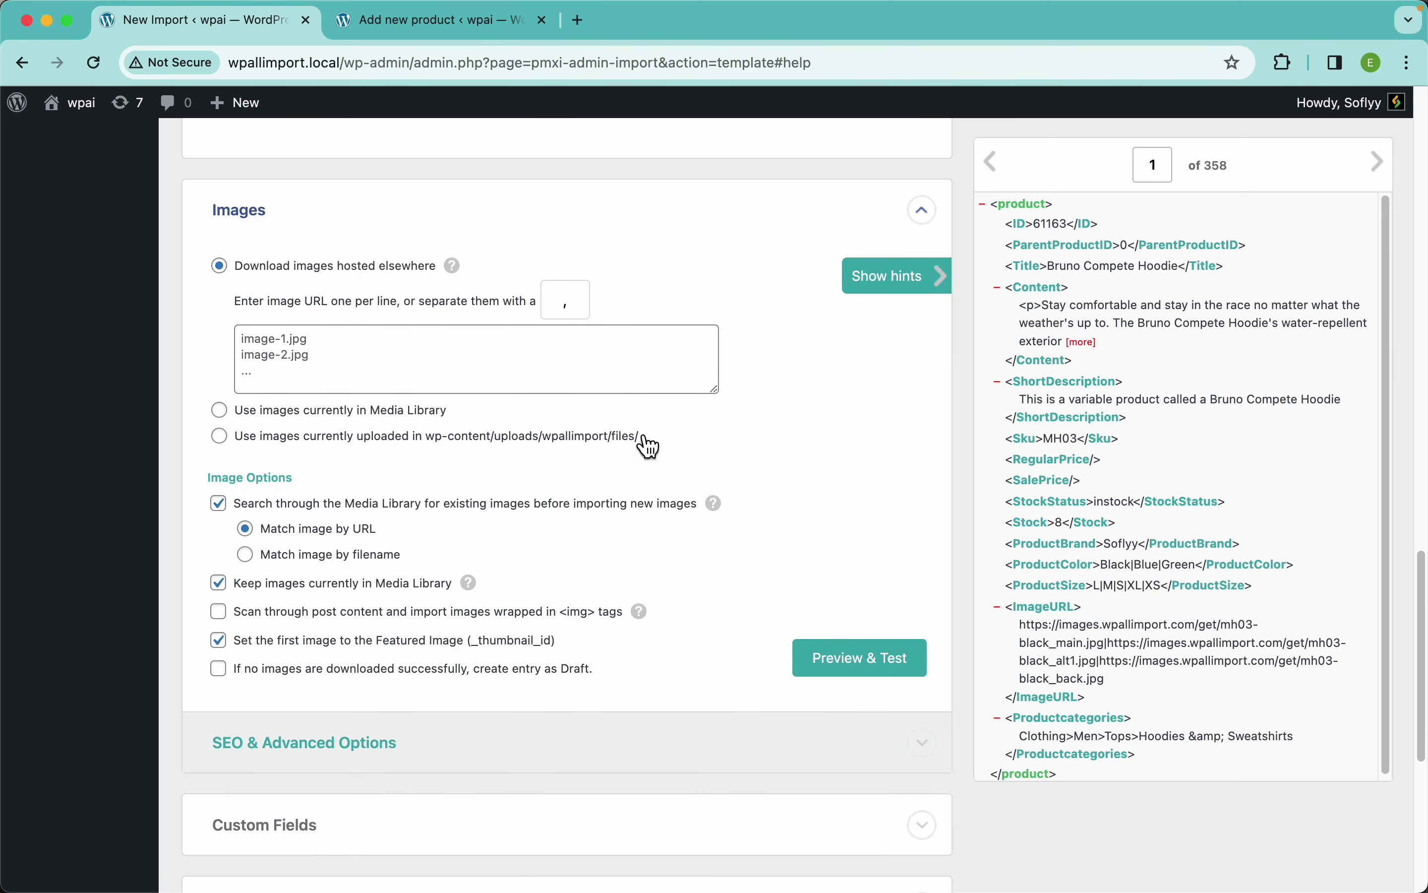
{"action": "left_click_drag", "start_coordinate": [1052, 626], "coordinate": [590, 378]}
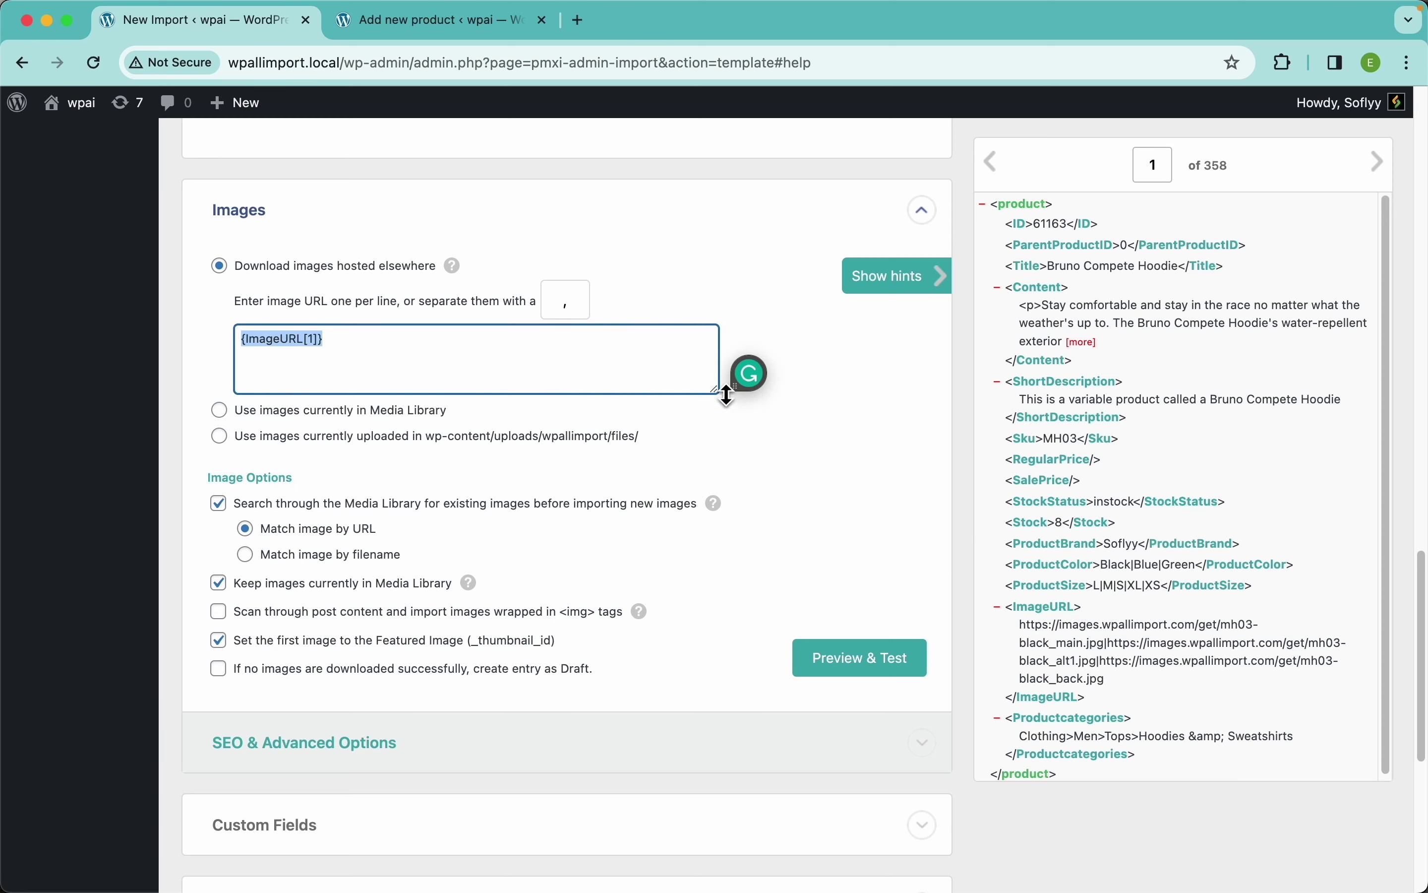
{"action": "left_click", "coordinate": [824, 407]}
- Examine the separator between the ImageURL addresses, and preview the image URLs with the comma separator for the first record
{"action": "scroll", "coordinate": [1146, 658], "scroll_direction": "up", "scroll_amount": 5}
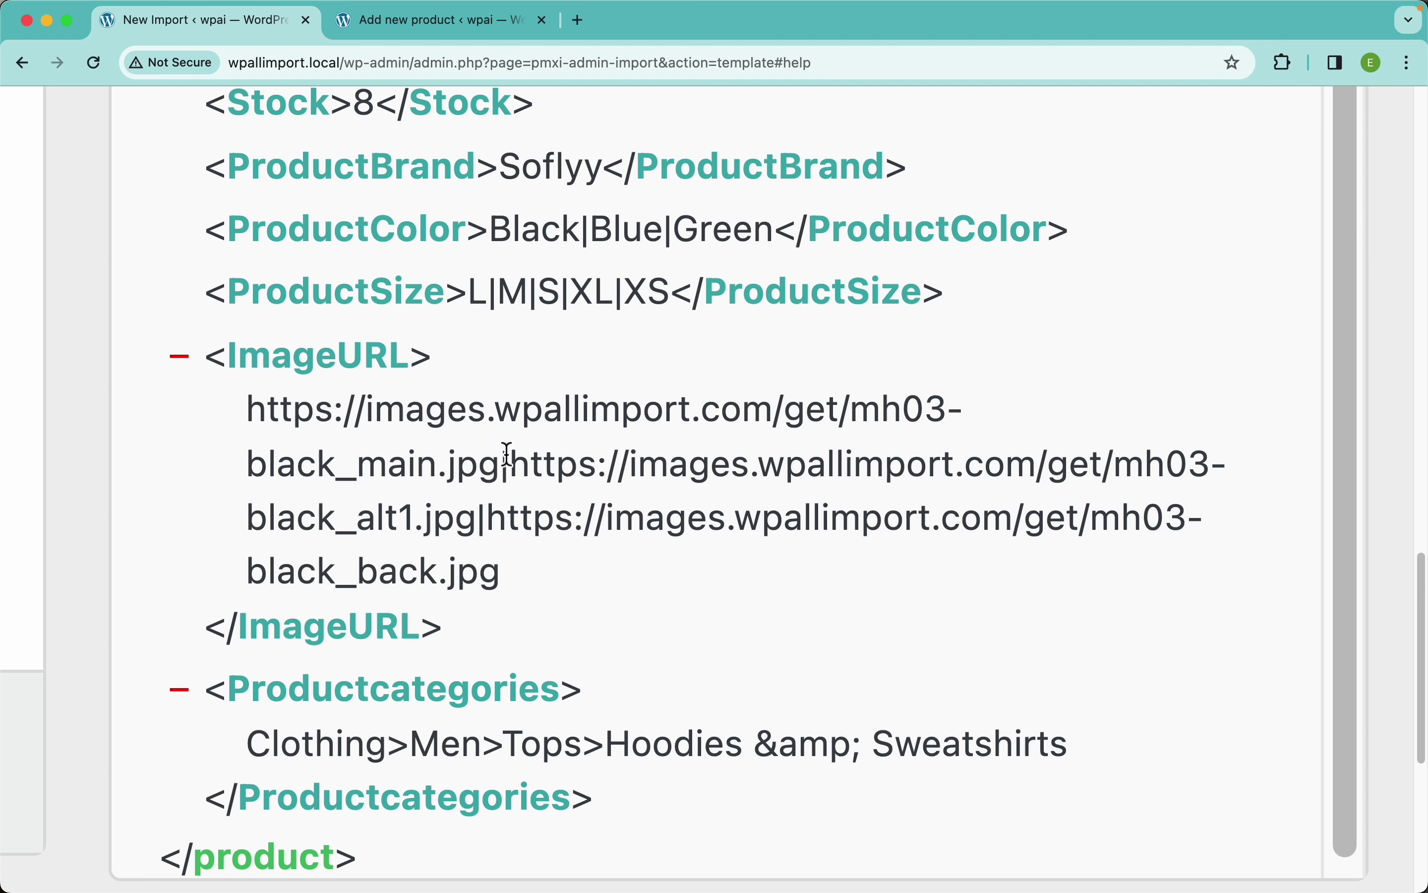
{"action": "left_click_drag", "start_coordinate": [511, 465], "coordinate": [498, 466]}
{"action": "scroll", "coordinate": [518, 479], "scroll_direction": "down", "scroll_amount": 5}
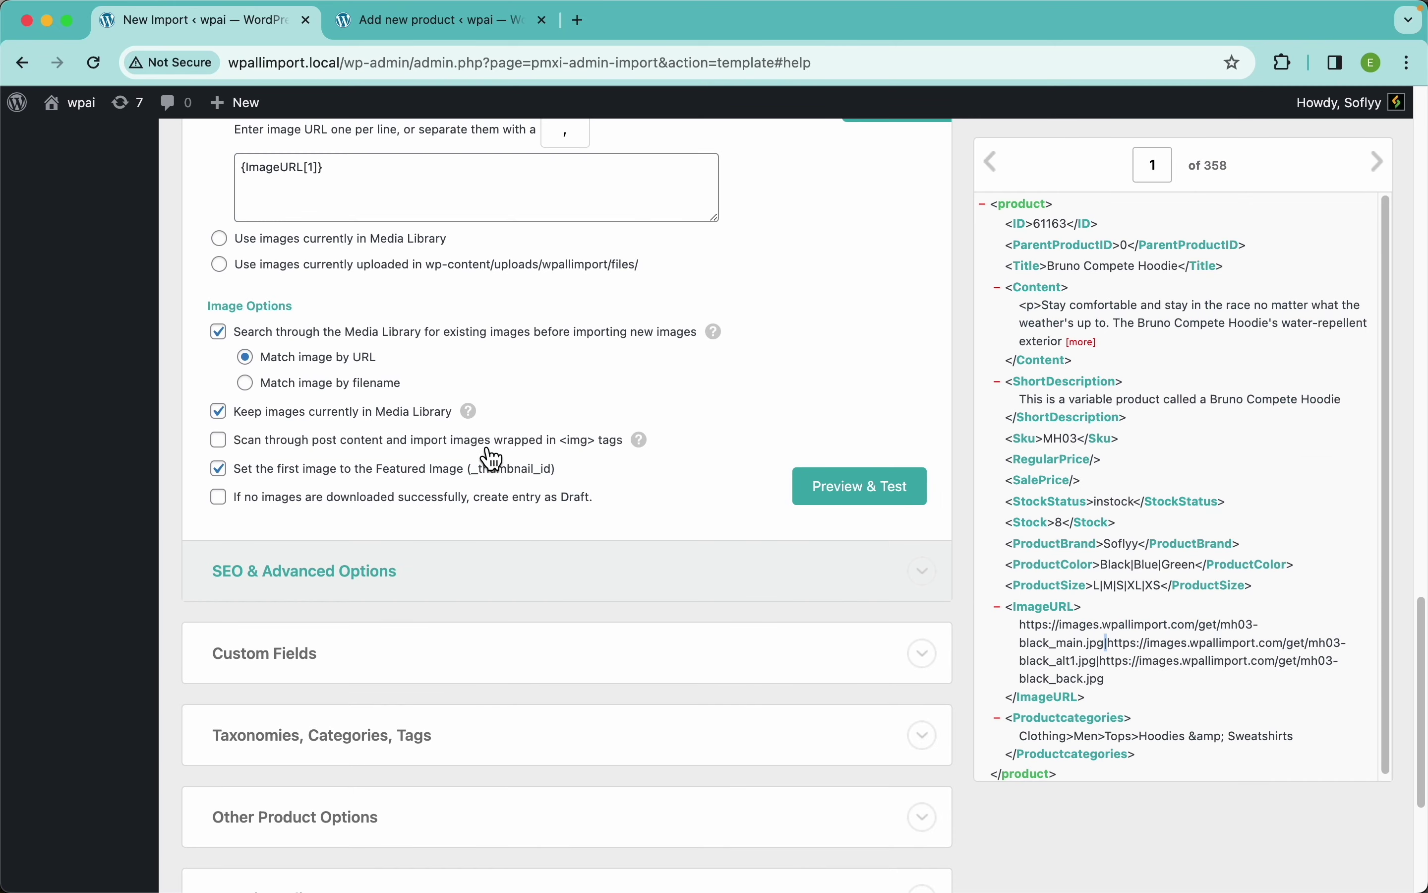
{"action": "scroll", "coordinate": [500, 478], "scroll_direction": "up", "scroll_amount": 4}
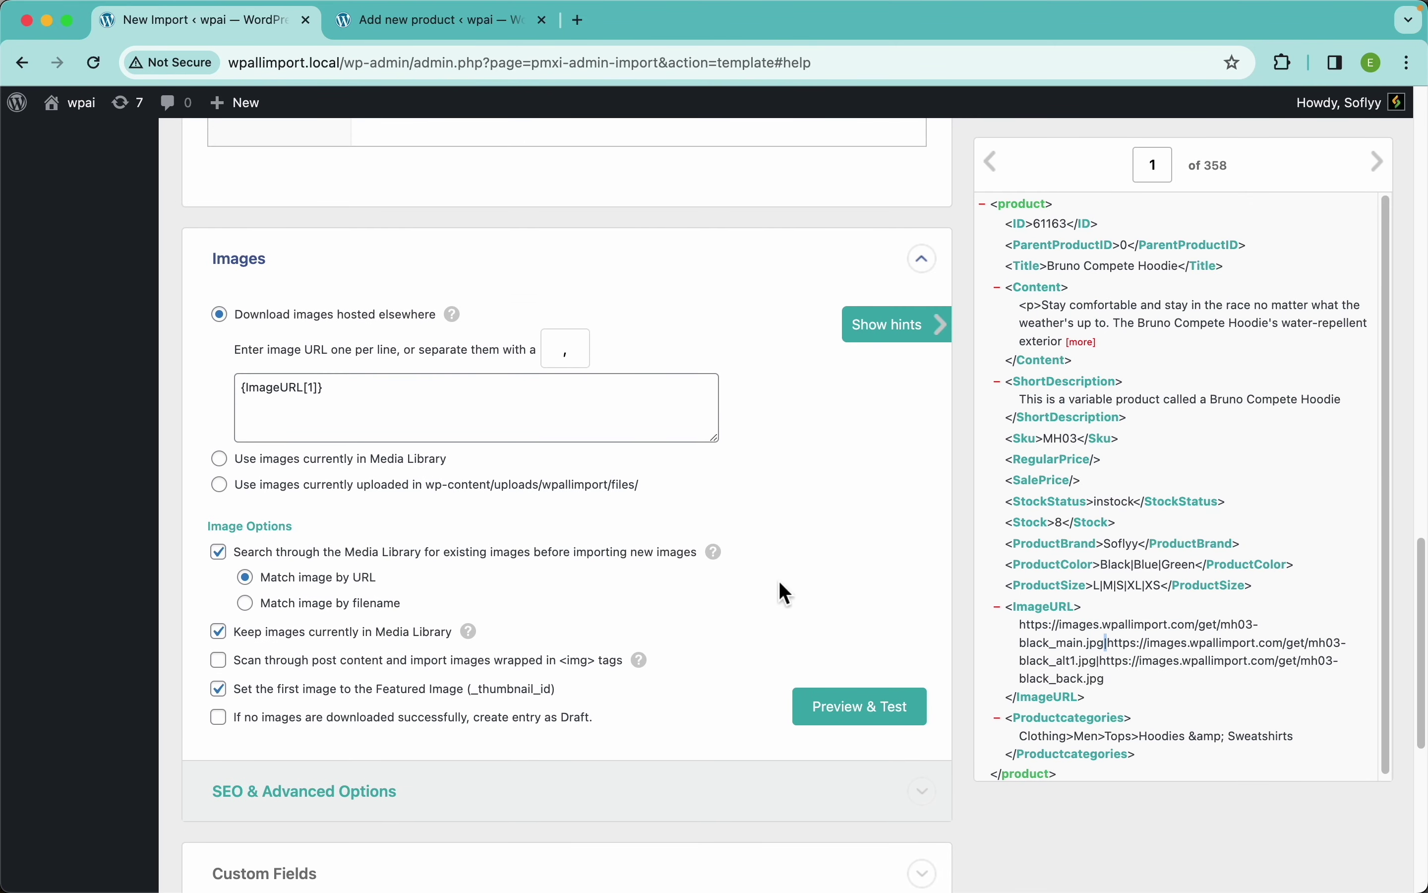
{"action": "left_click", "coordinate": [876, 716]}
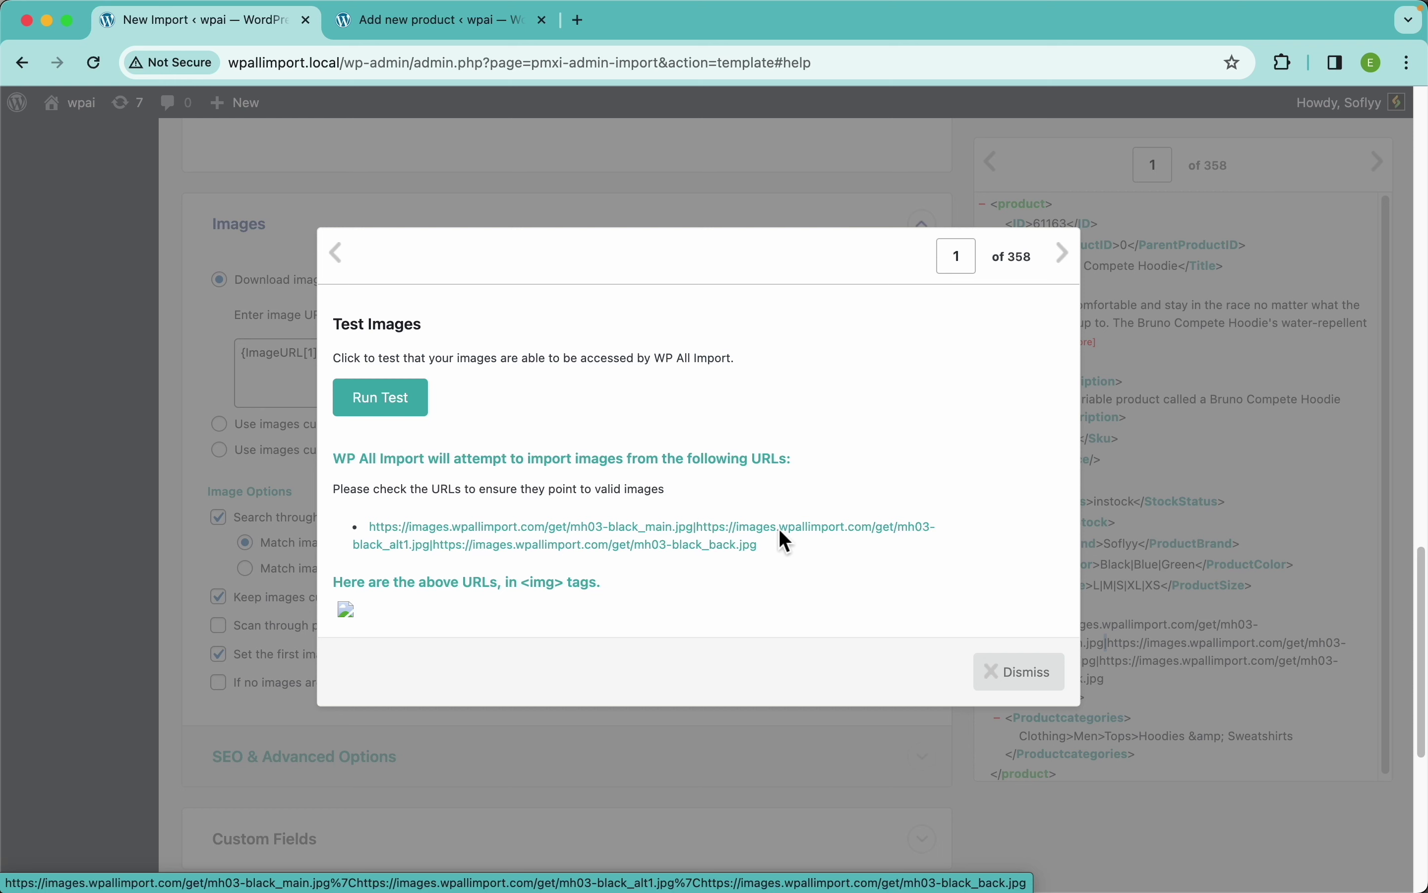
{"action": "left_click_drag", "start_coordinate": [804, 548], "coordinate": [369, 531]}
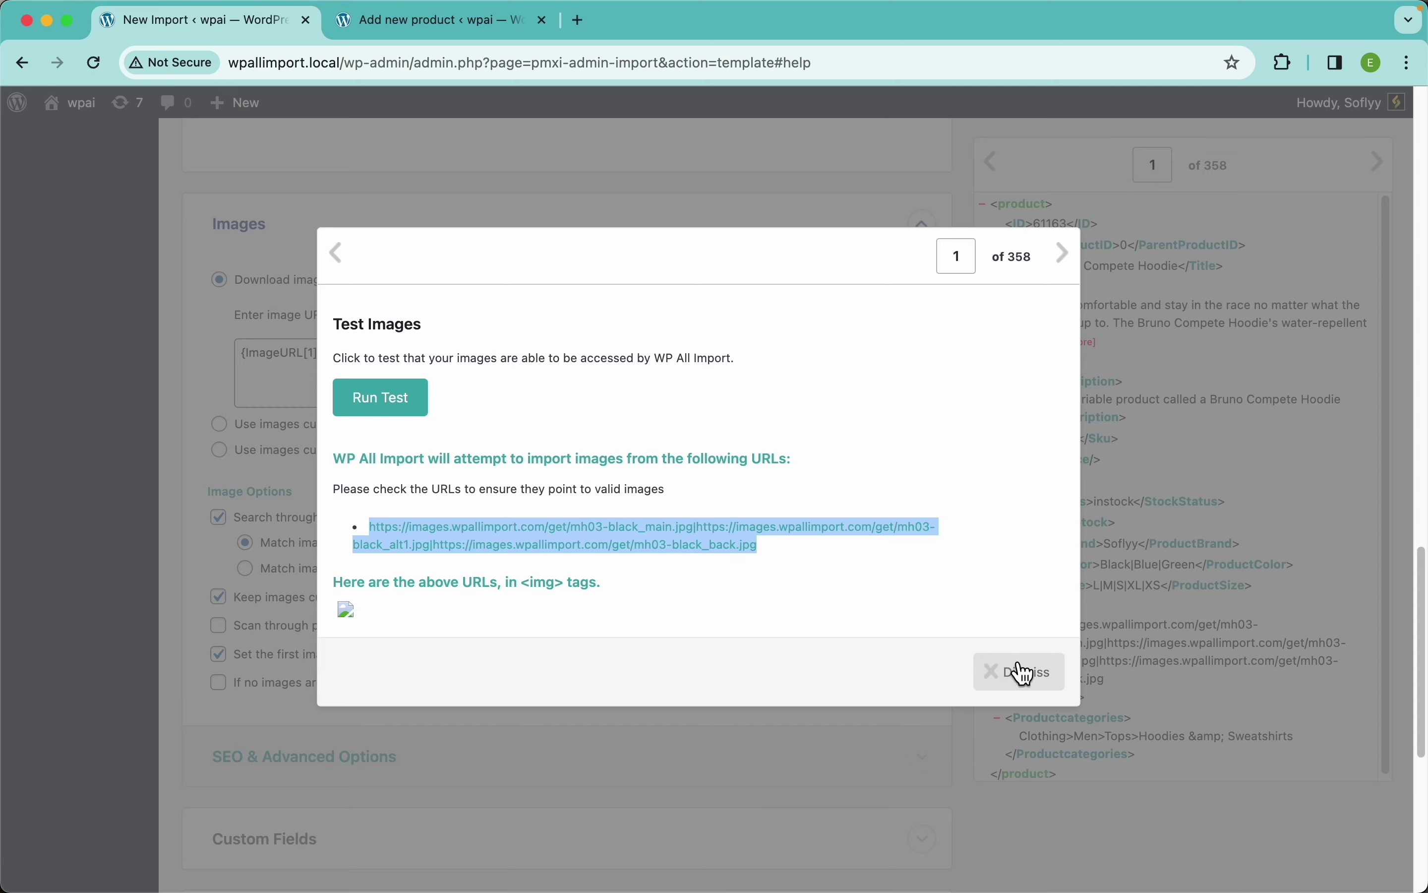
{"action": "left_click", "coordinate": [1025, 679]}
- Set the image URL separator to |, preview the images and run the download test on the first record
{"action": "left_click", "coordinate": [578, 323]}
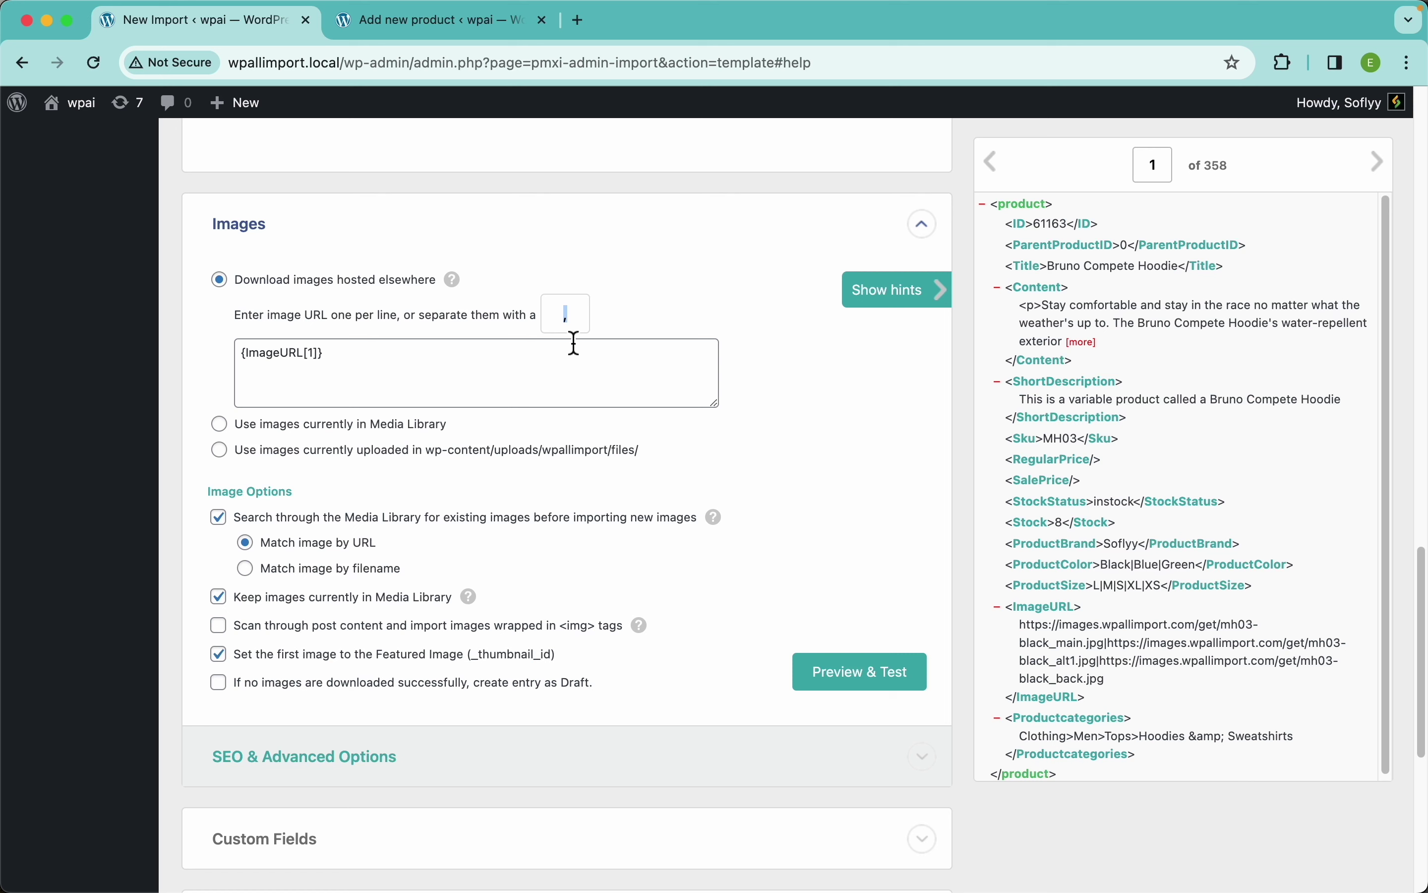
{"action": "type", "text": "|"}
{"action": "left_click", "coordinate": [903, 688]}
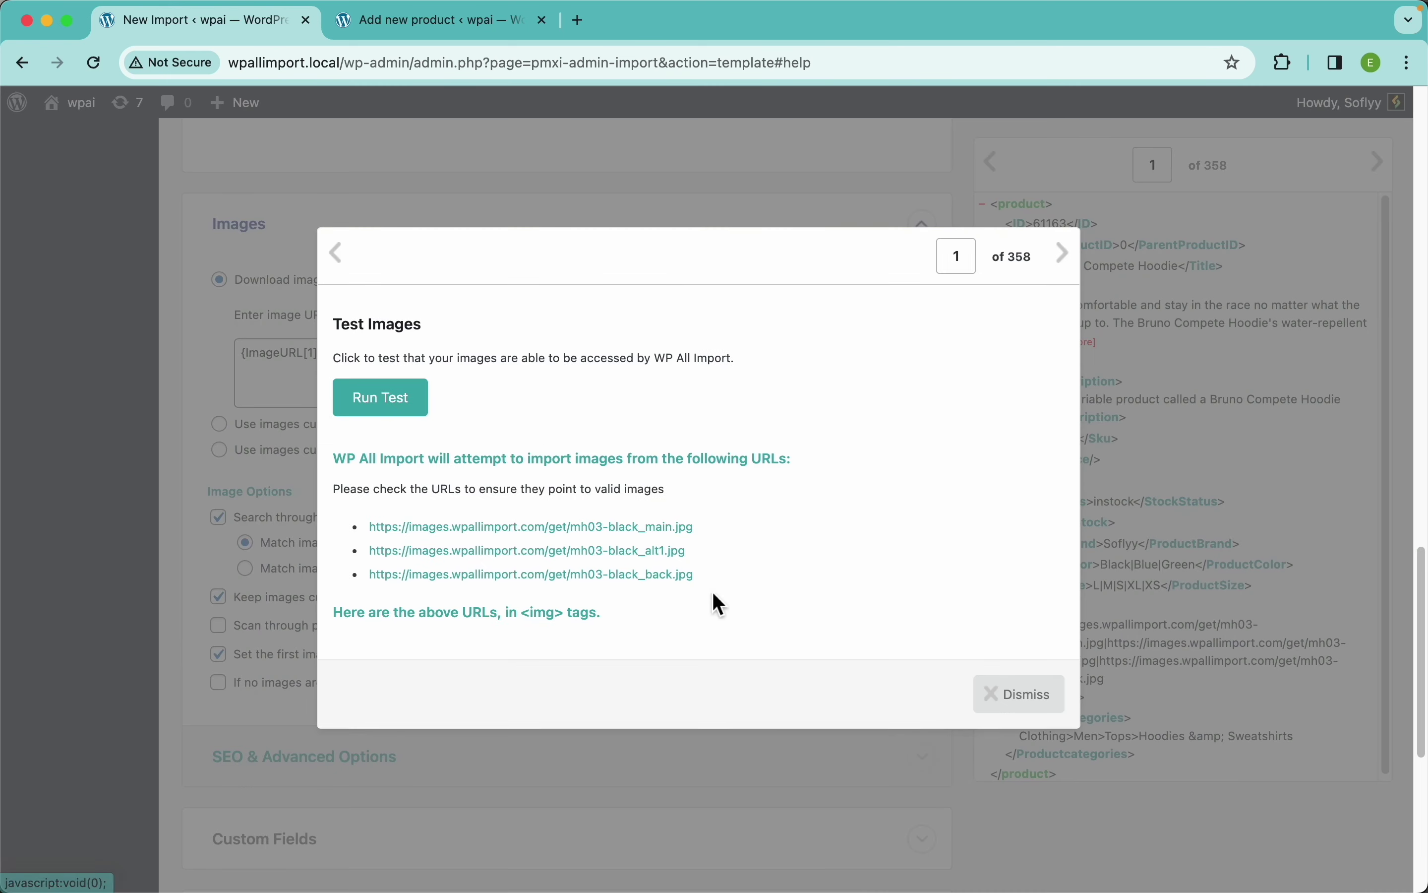
{"action": "scroll", "coordinate": [525, 614], "scroll_direction": "down", "scroll_amount": 2}
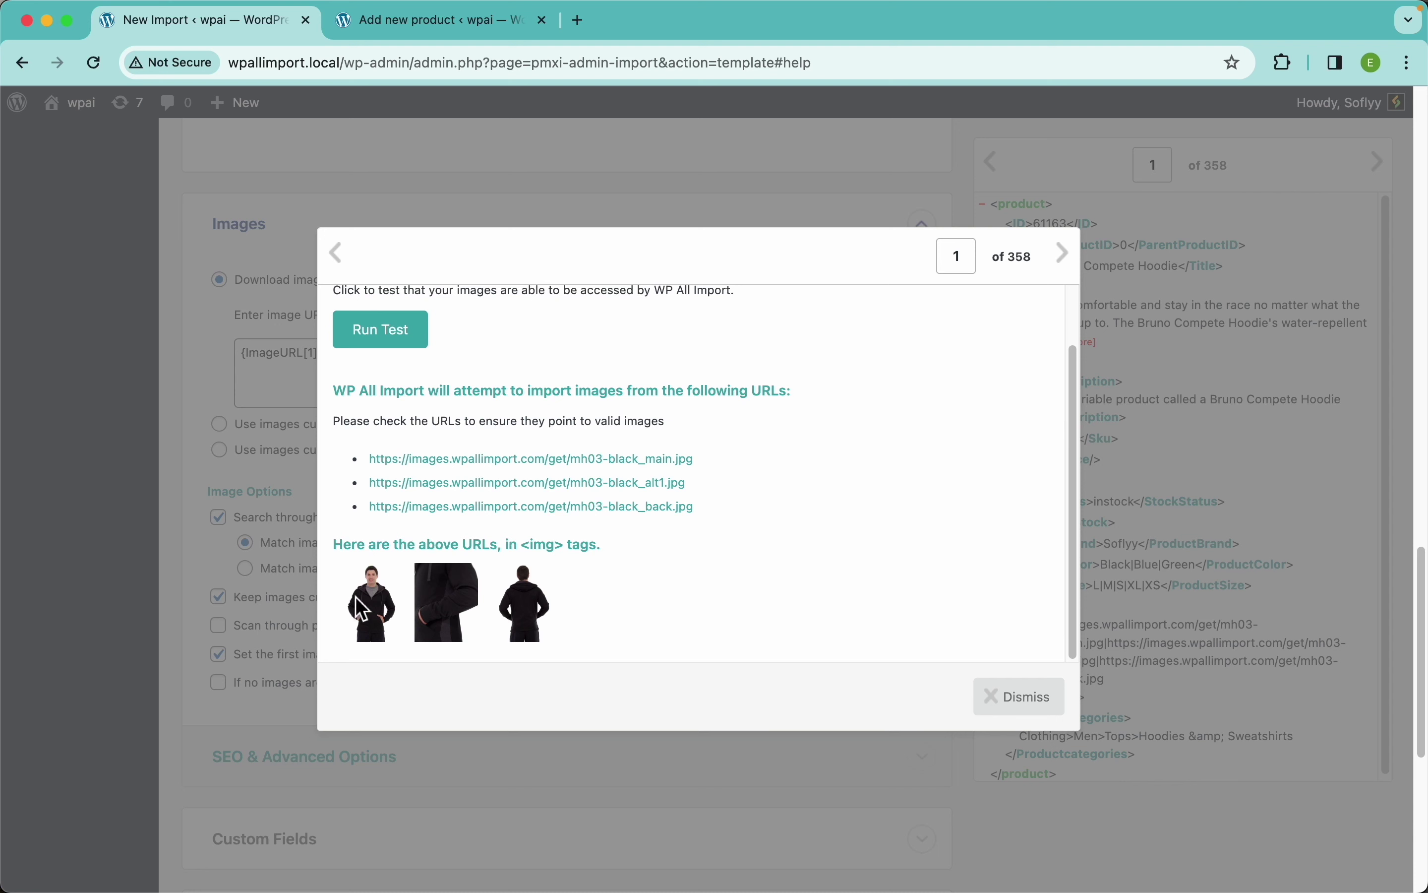
{"action": "scroll", "coordinate": [484, 599], "scroll_direction": "up", "scroll_amount": 2}
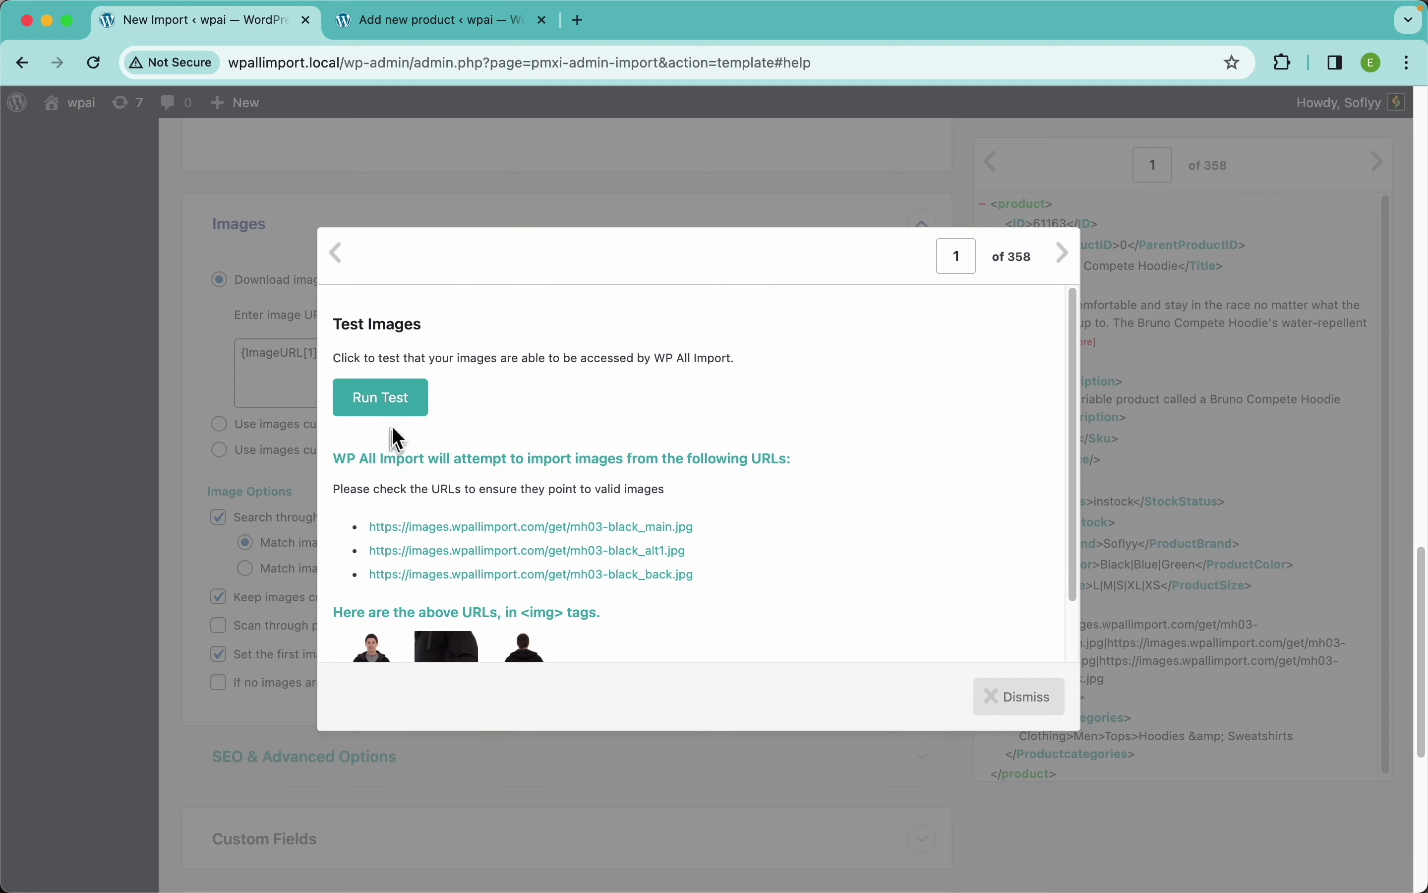
{"action": "left_click", "coordinate": [415, 415]}
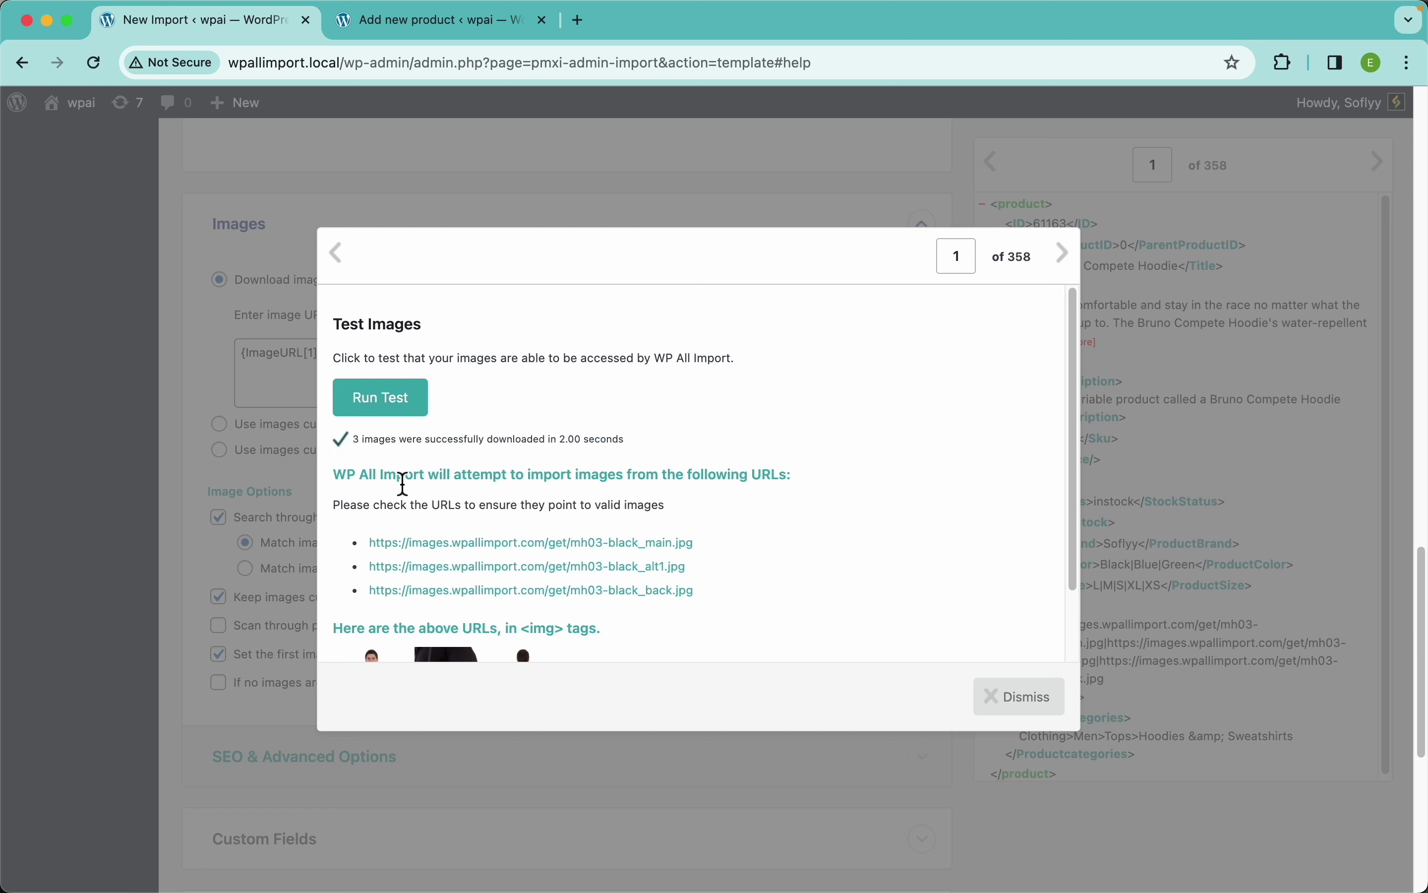
{"action": "left_click", "coordinate": [1046, 714]}
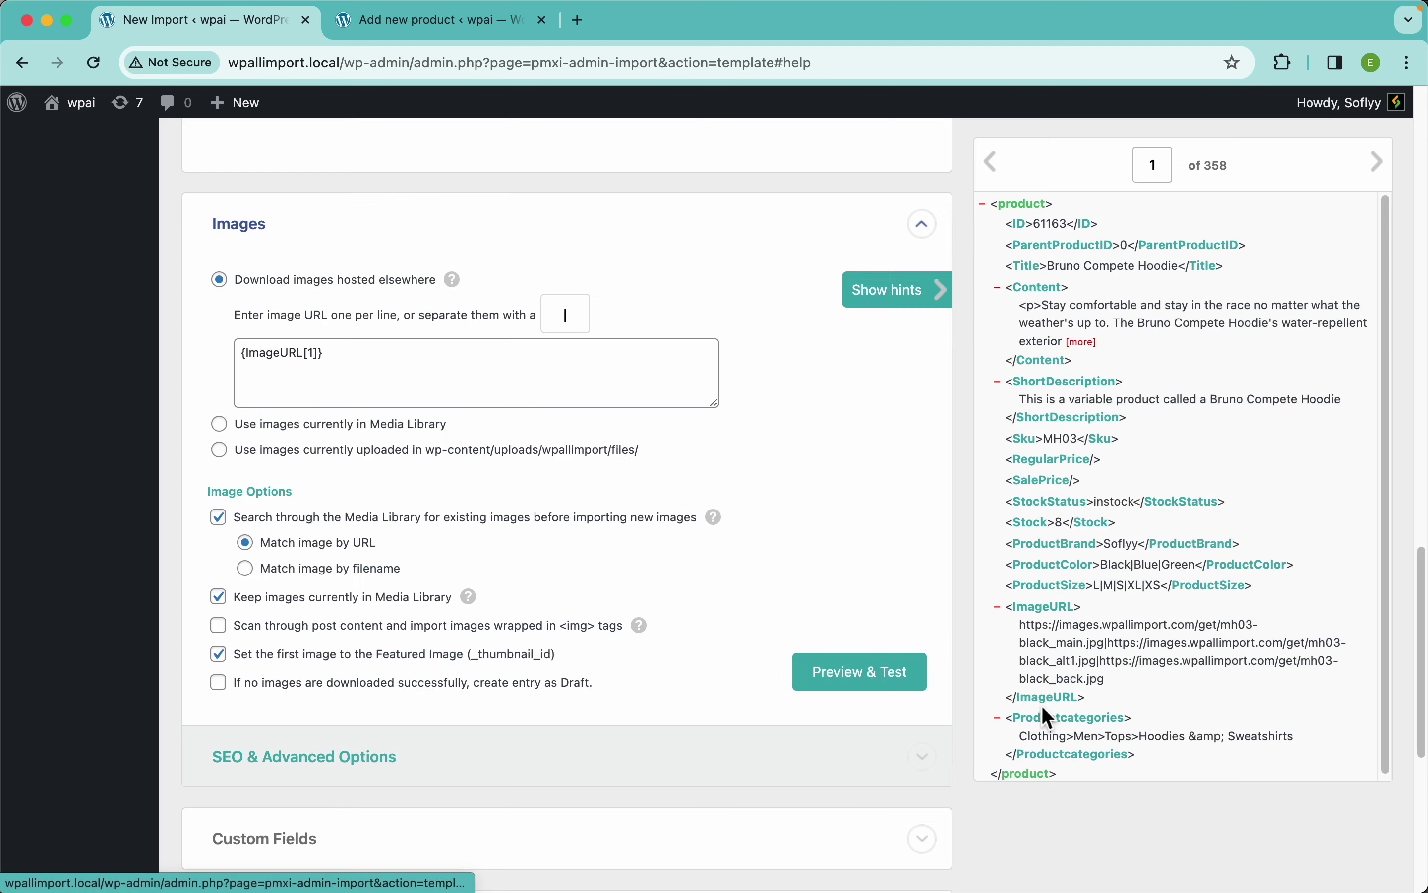
- Check the help for searching the Media Library for existing images, and turn that option off and back on
{"action": "scroll", "coordinate": [579, 614], "scroll_direction": "down", "scroll_amount": 3}
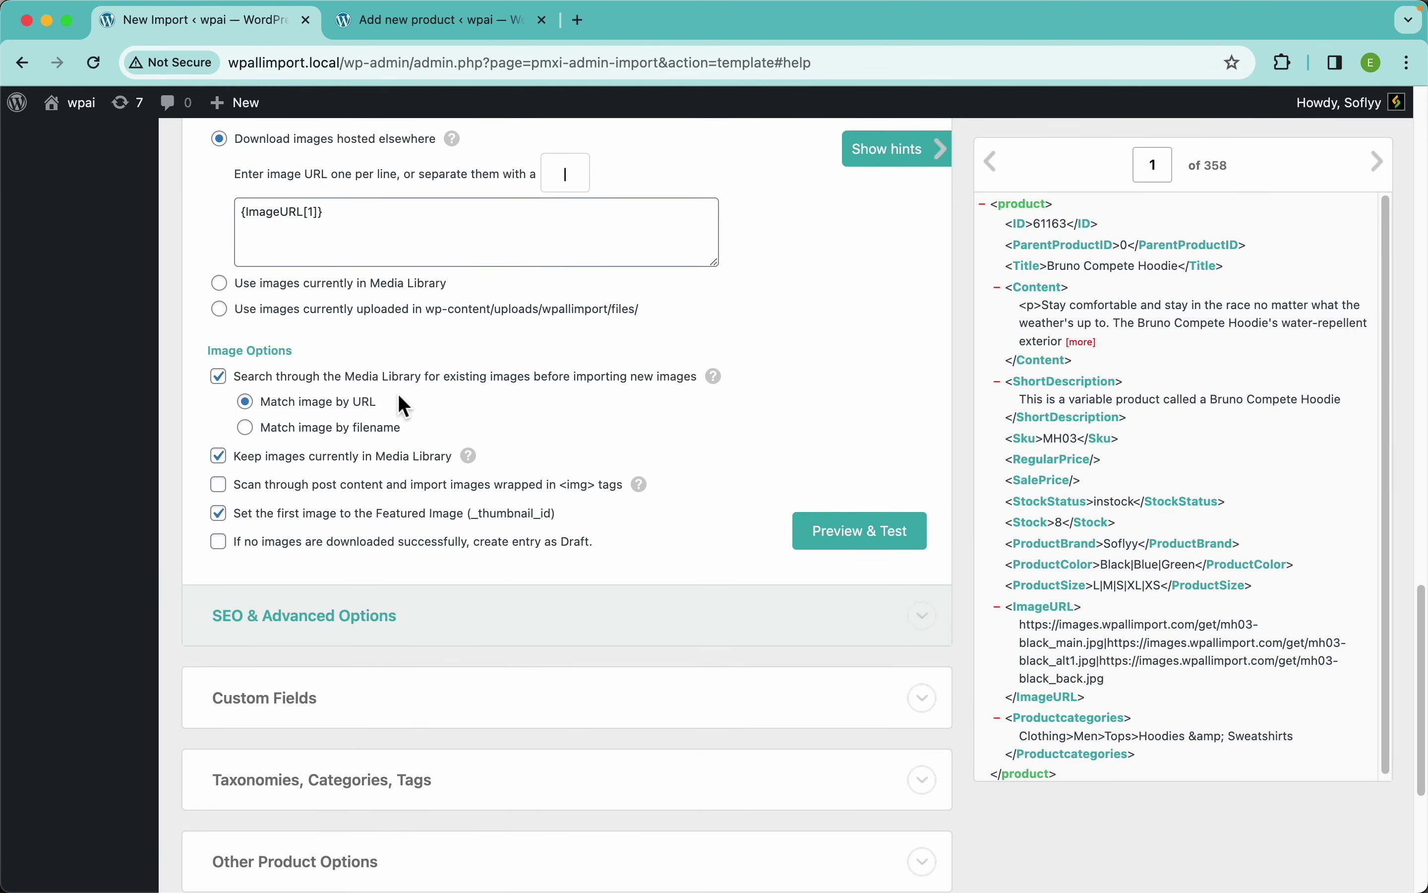
{"action": "mouse_move", "coordinate": [715, 388]}
{"action": "left_click", "coordinate": [479, 378]}
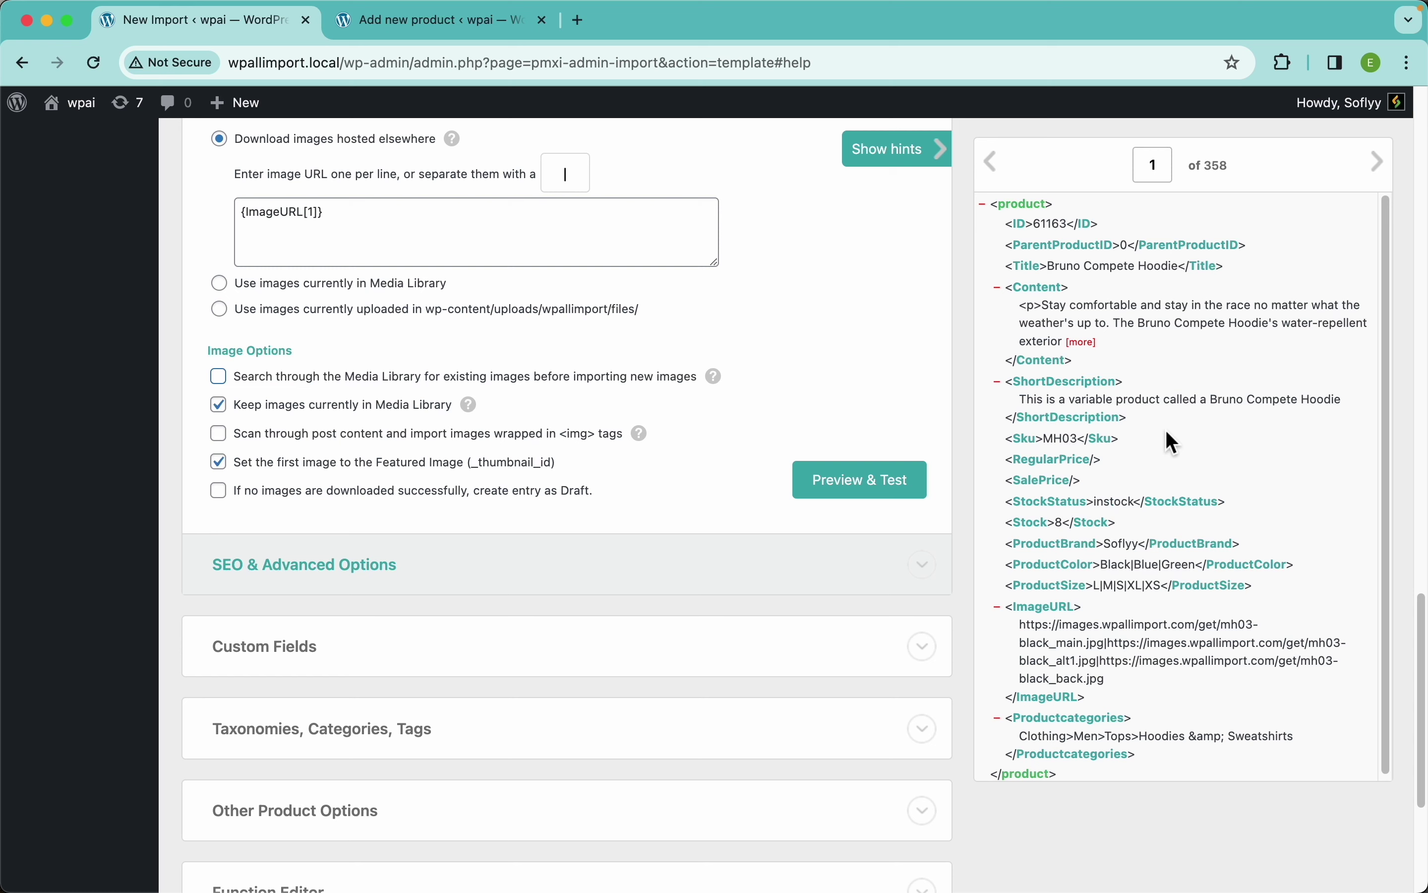
{"action": "left_click", "coordinate": [624, 379]}
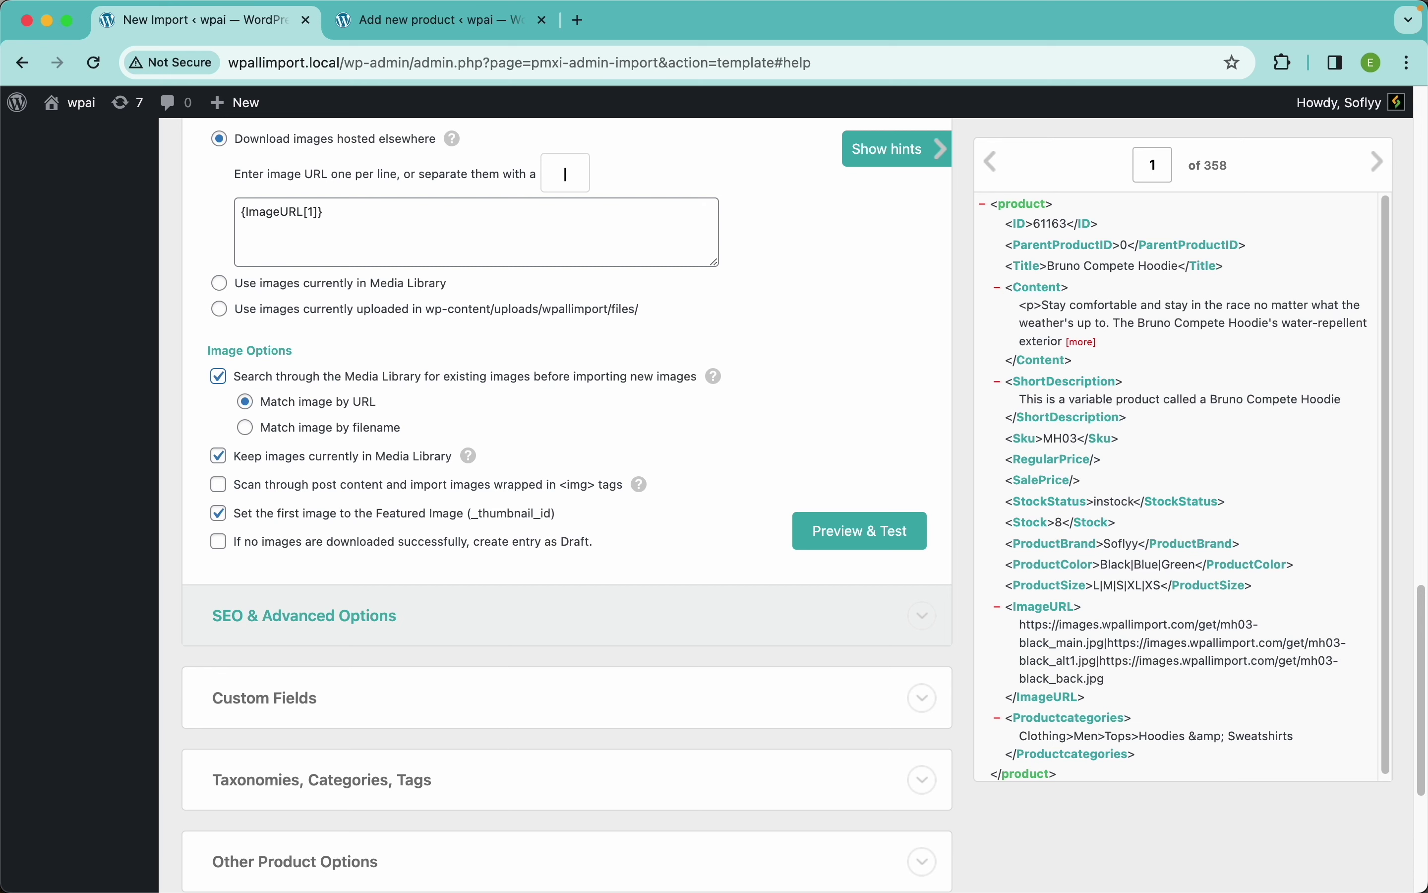
{"action": "scroll", "coordinate": [413, 402], "scroll_direction": "down", "scroll_amount": 3}
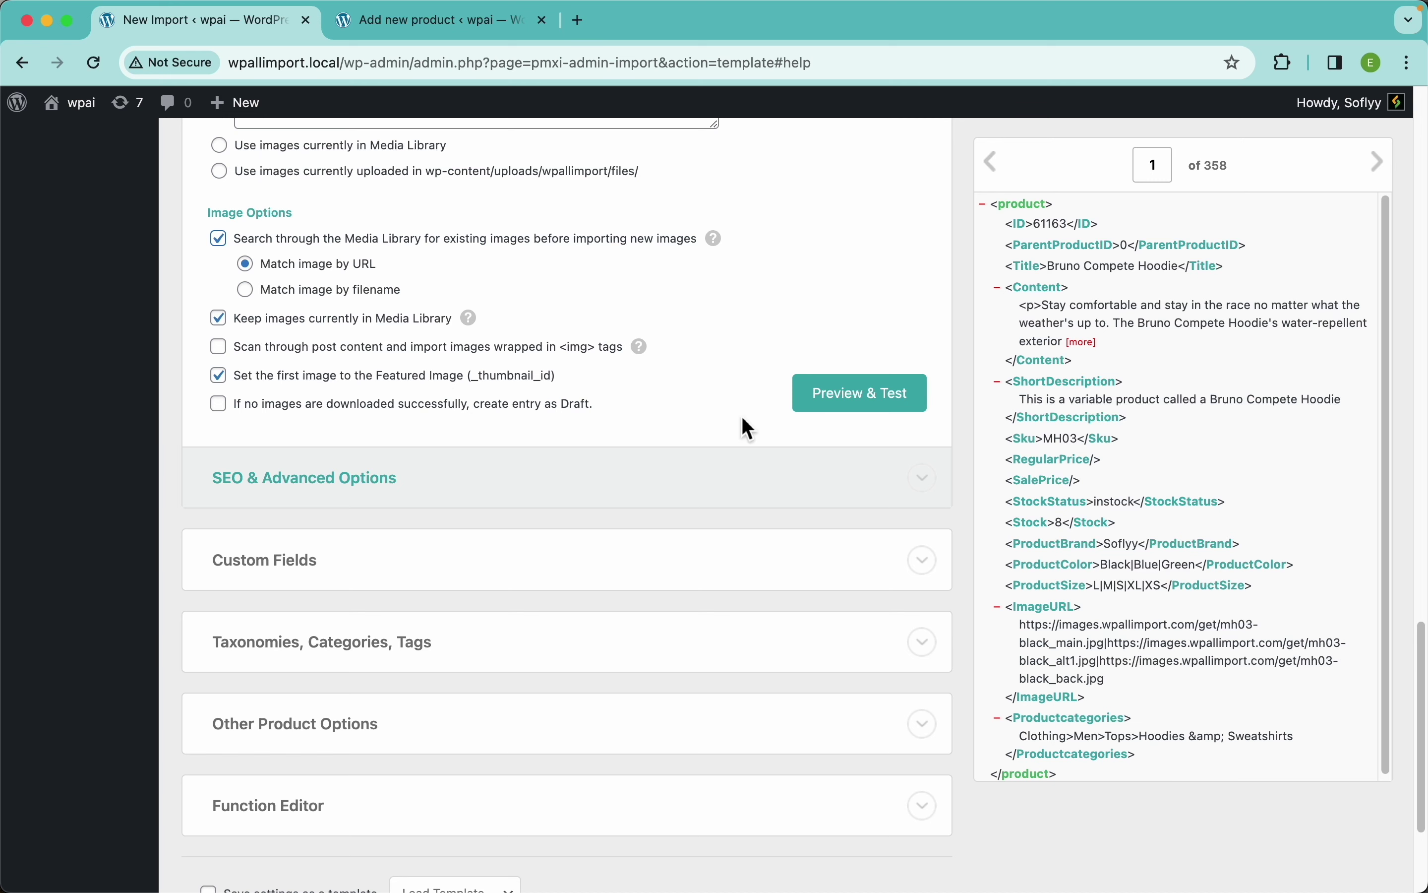
- Preview the images of the first record again and examine their URLs and thumbnails
{"action": "left_click", "coordinate": [848, 408]}
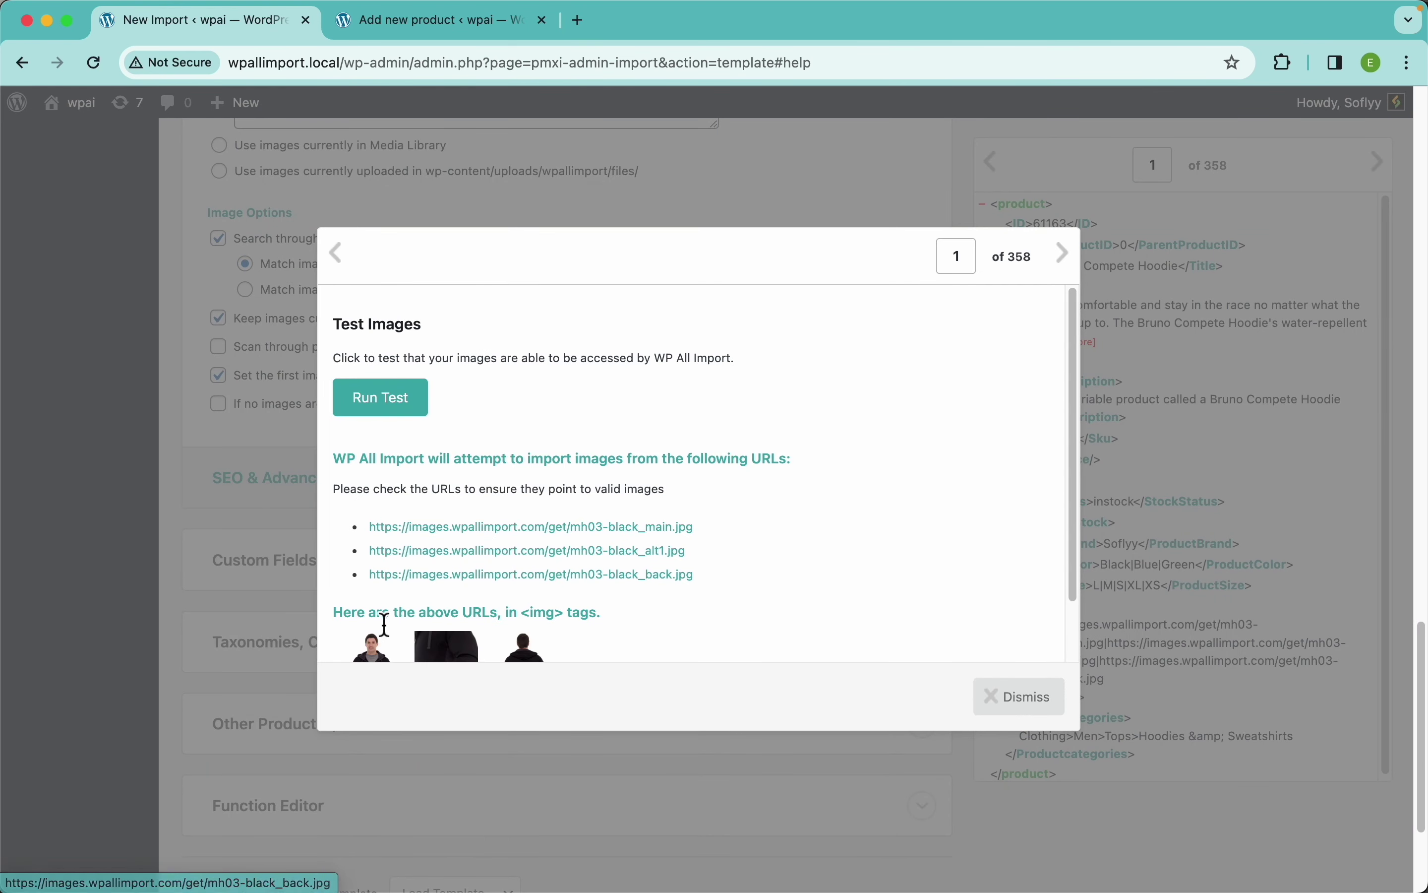
{"action": "scroll", "coordinate": [408, 576], "scroll_direction": "down", "scroll_amount": 2}
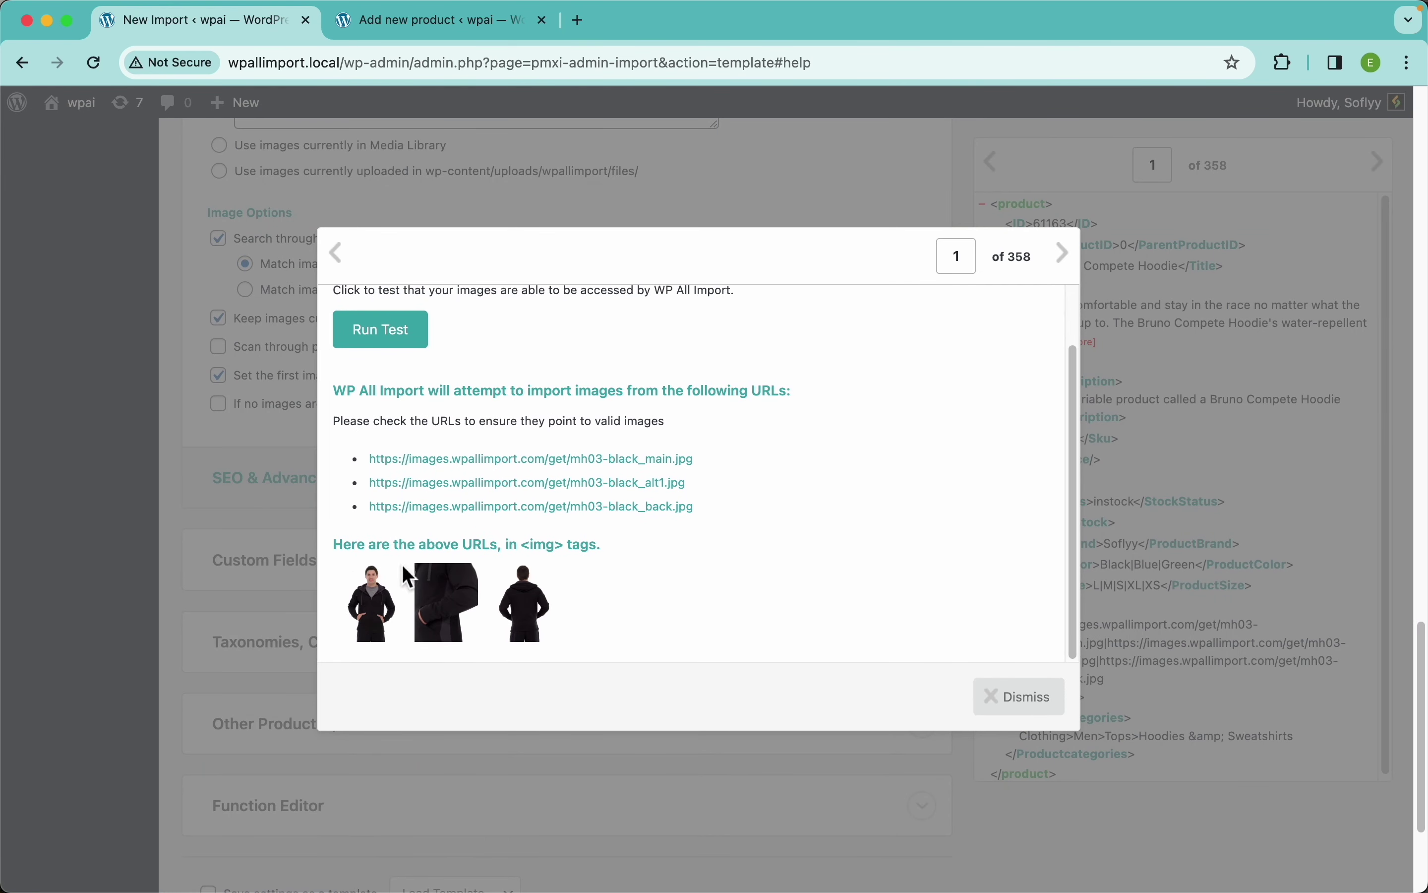
{"action": "left_click", "coordinate": [1019, 713]}
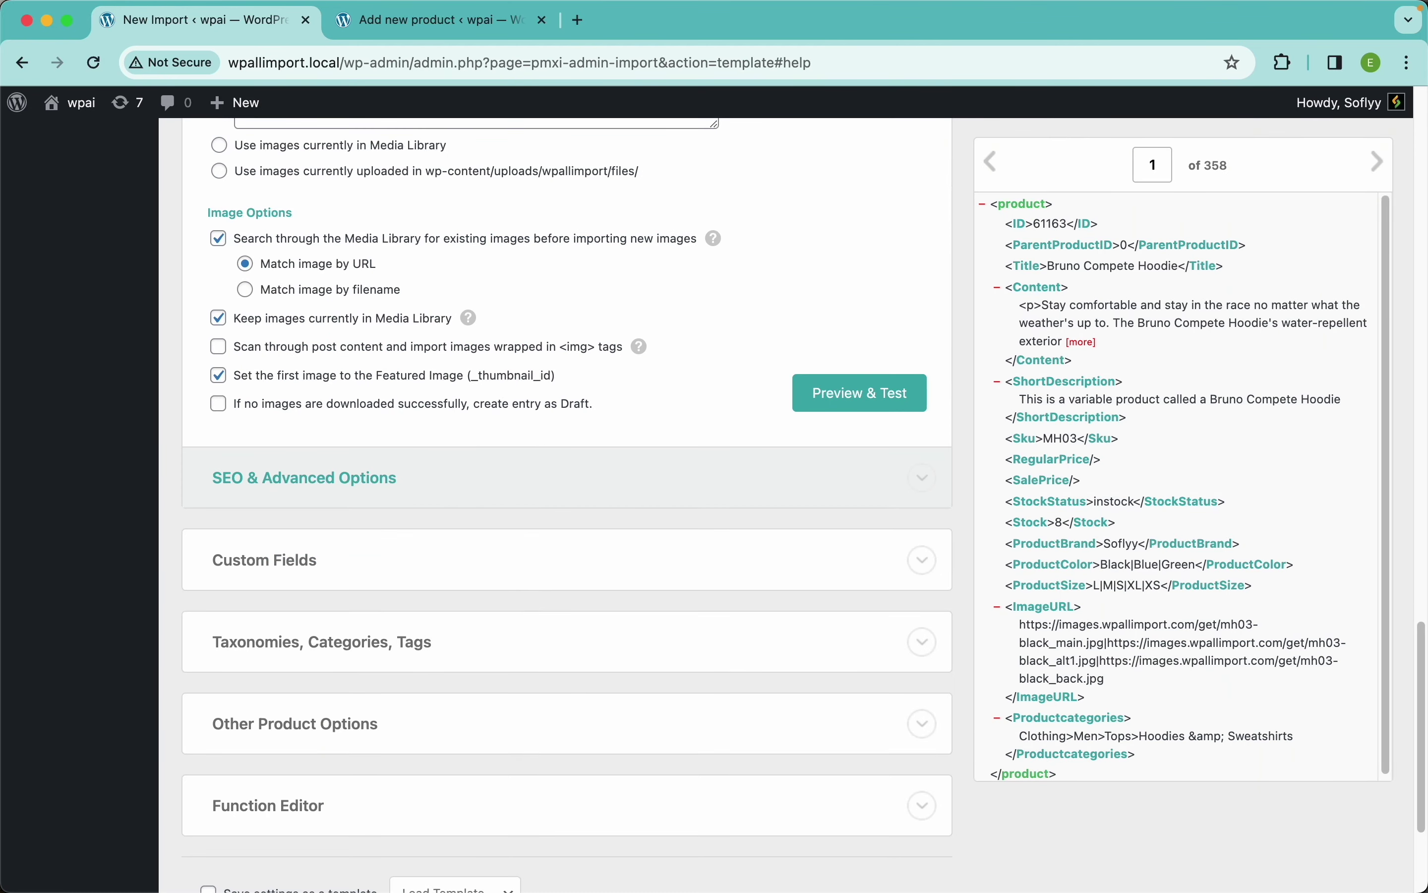
{"action": "scroll", "coordinate": [679, 407], "scroll_direction": "up", "scroll_amount": 3}
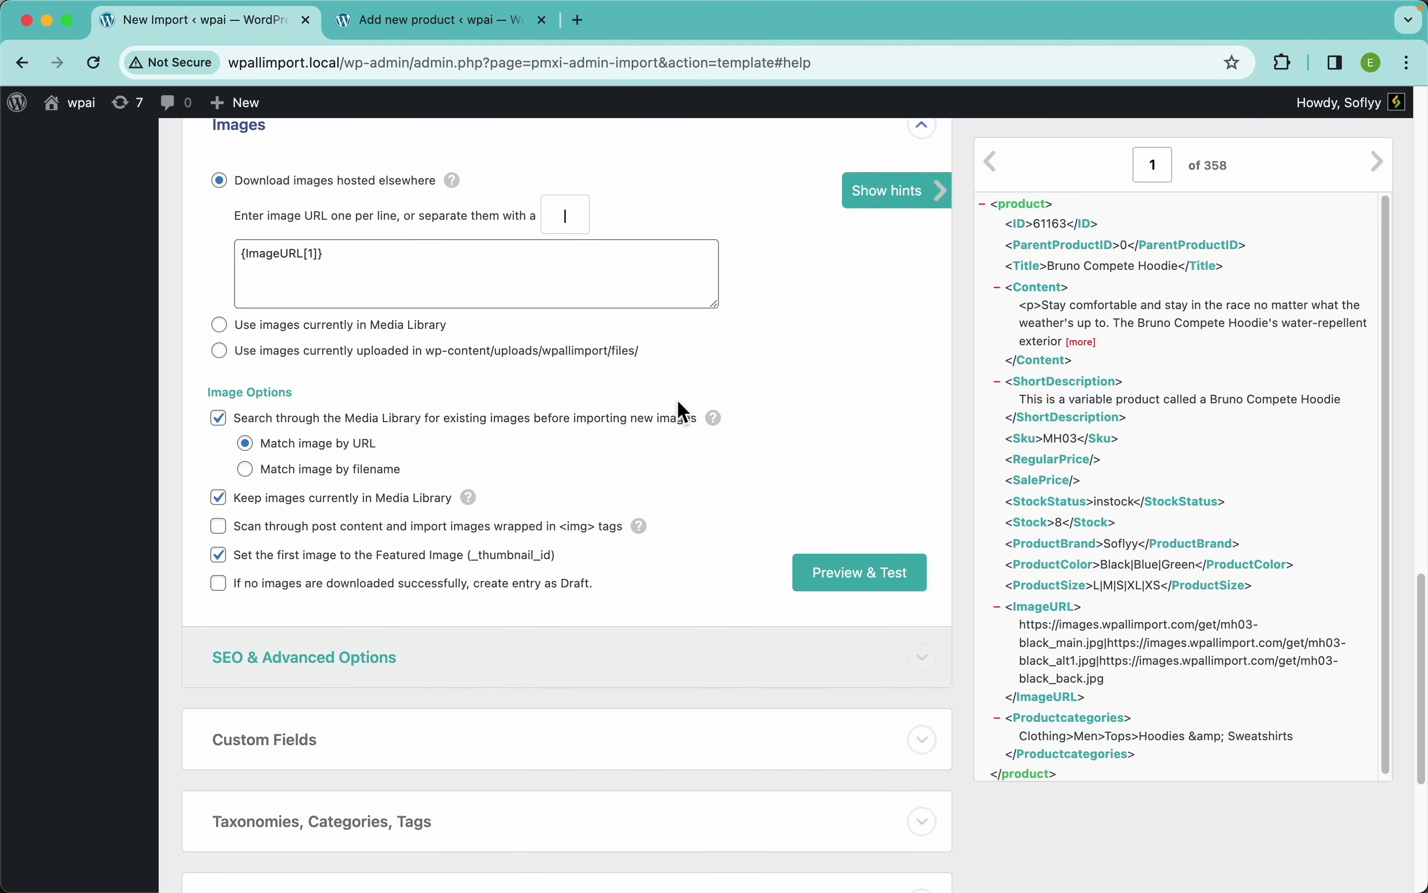
- Examine the Custom Fields section of the import template, and collapse it without adding a field
{"action": "scroll", "coordinate": [472, 369], "scroll_direction": "down", "scroll_amount": 5}
{"action": "left_click", "coordinate": [319, 447]}
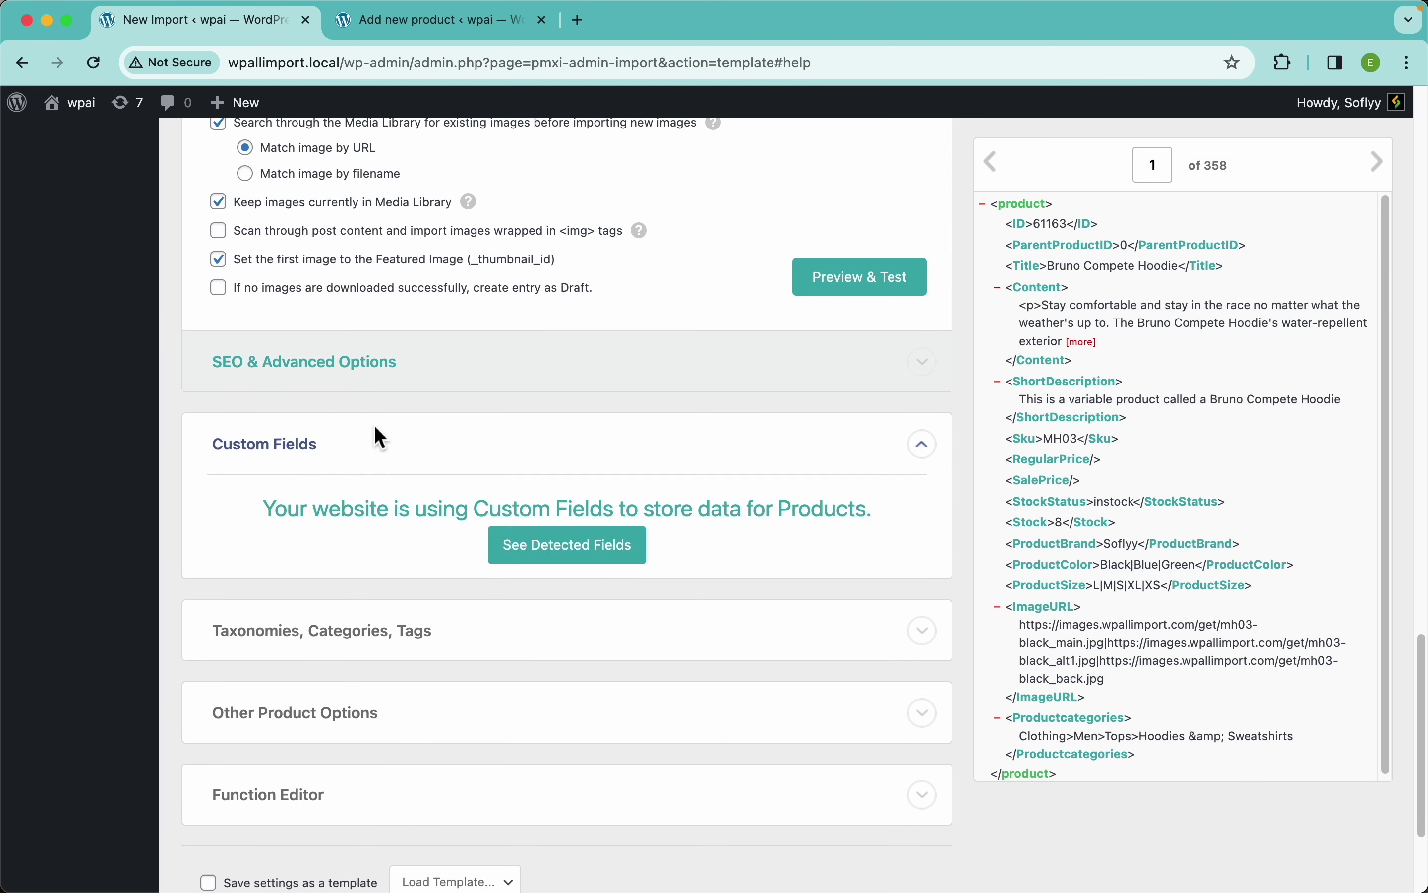
{"action": "scroll", "coordinate": [376, 437], "scroll_direction": "down", "scroll_amount": 3}
{"action": "scroll", "coordinate": [480, 437], "scroll_direction": "down", "scroll_amount": 2}
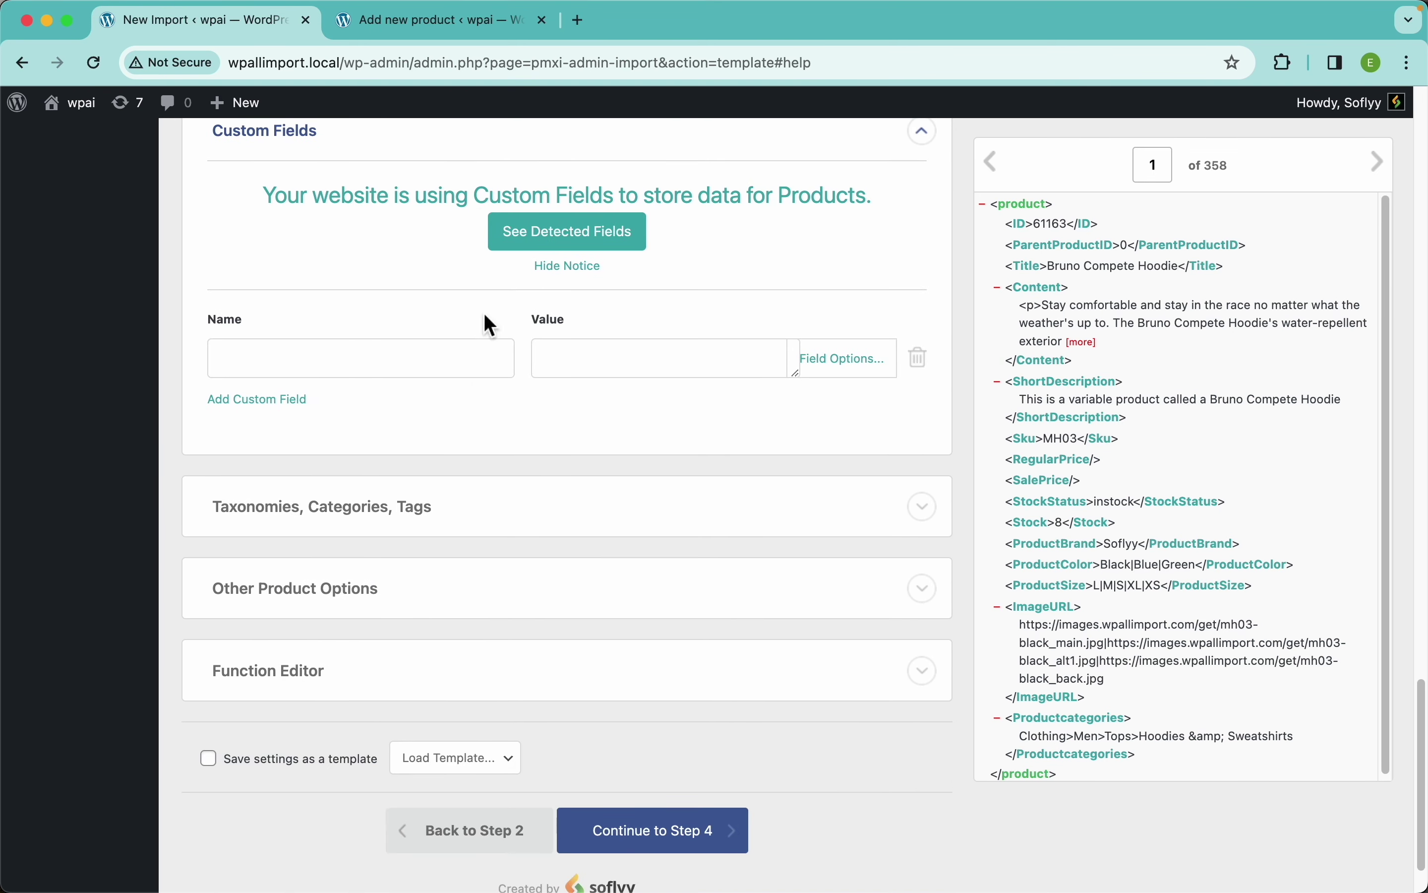
{"action": "left_click", "coordinate": [333, 155]}
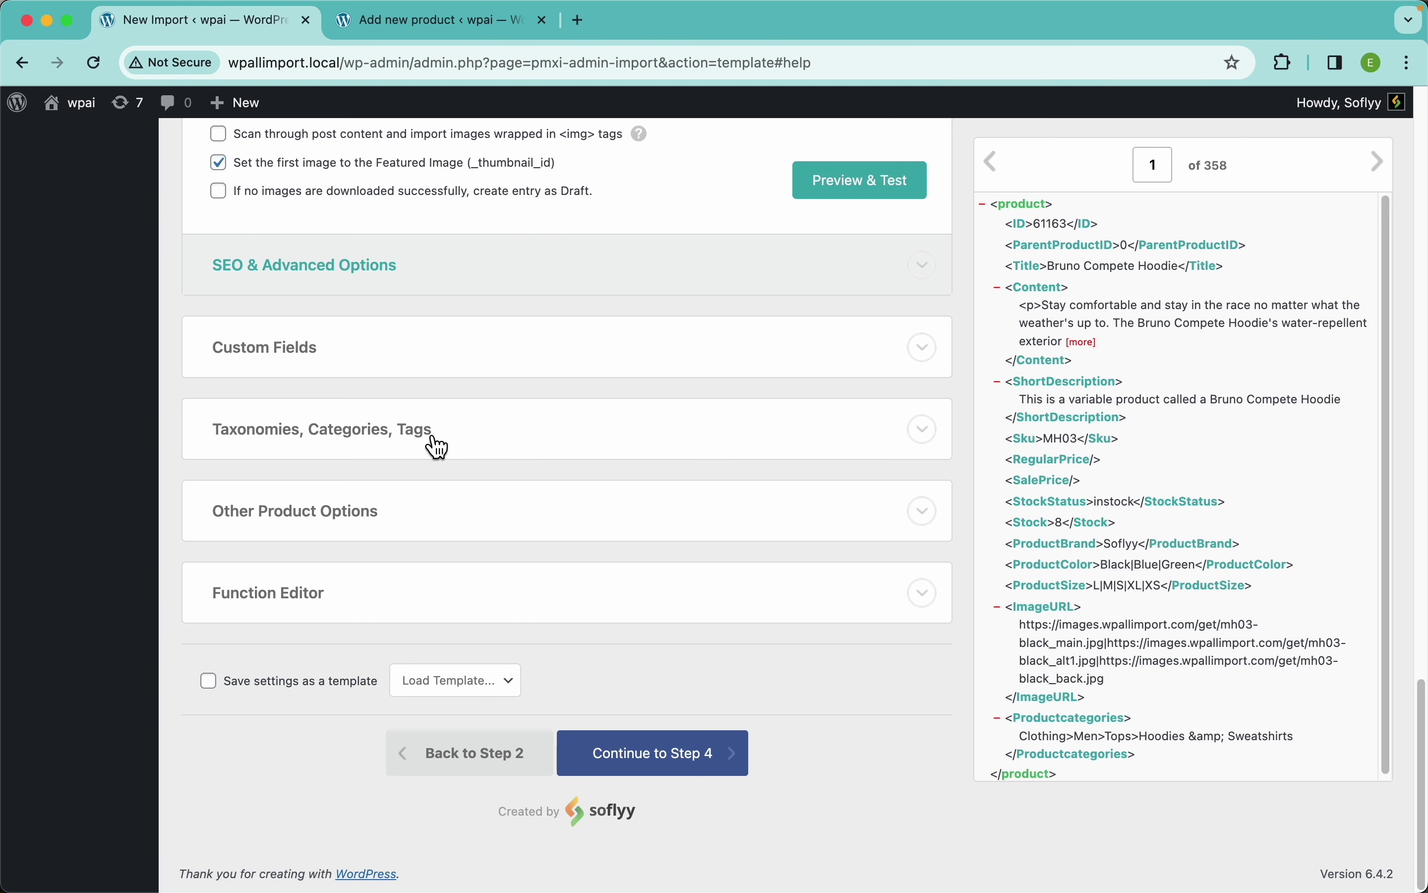
- Enable product categories as hierarchical parent/child categories, with one file element containing the entire hierarchy
{"action": "left_click", "coordinate": [429, 430]}
{"action": "scroll", "coordinate": [417, 438], "scroll_direction": "down", "scroll_amount": 2}
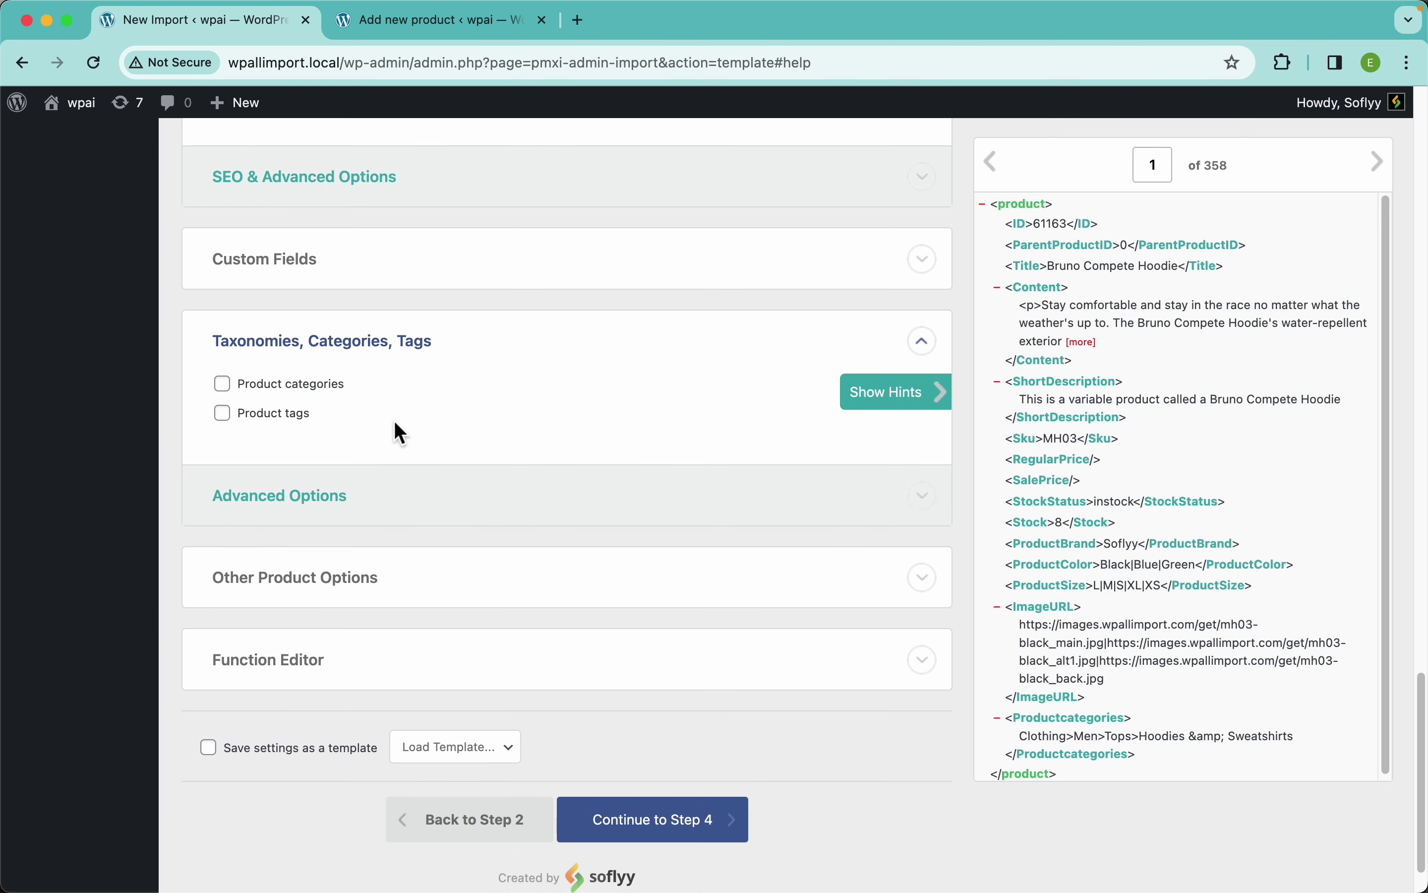
{"action": "left_click", "coordinate": [334, 387]}
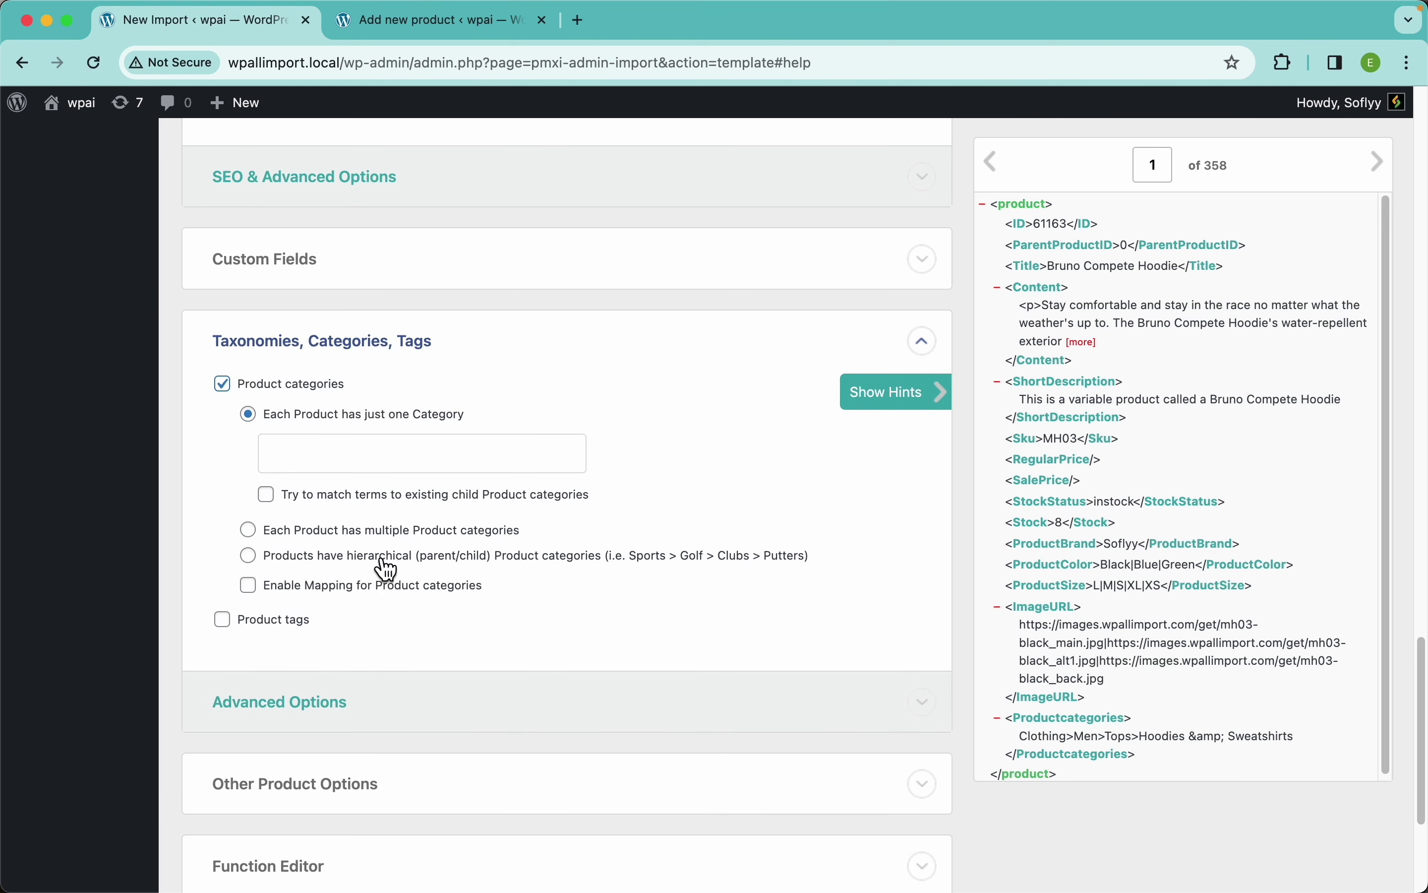
{"action": "left_click", "coordinate": [351, 558]}
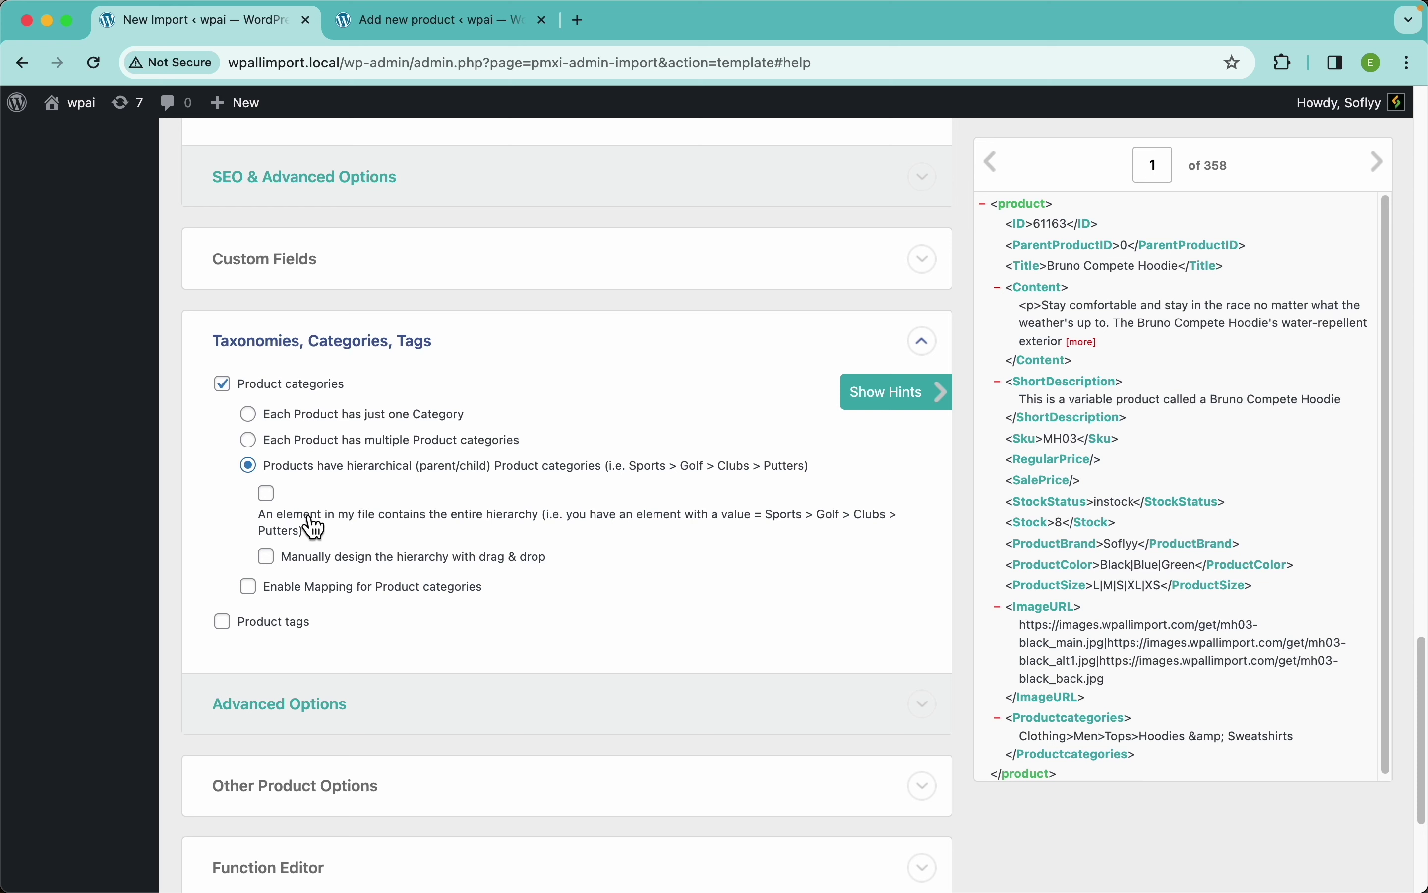
{"action": "left_click", "coordinate": [275, 515]}
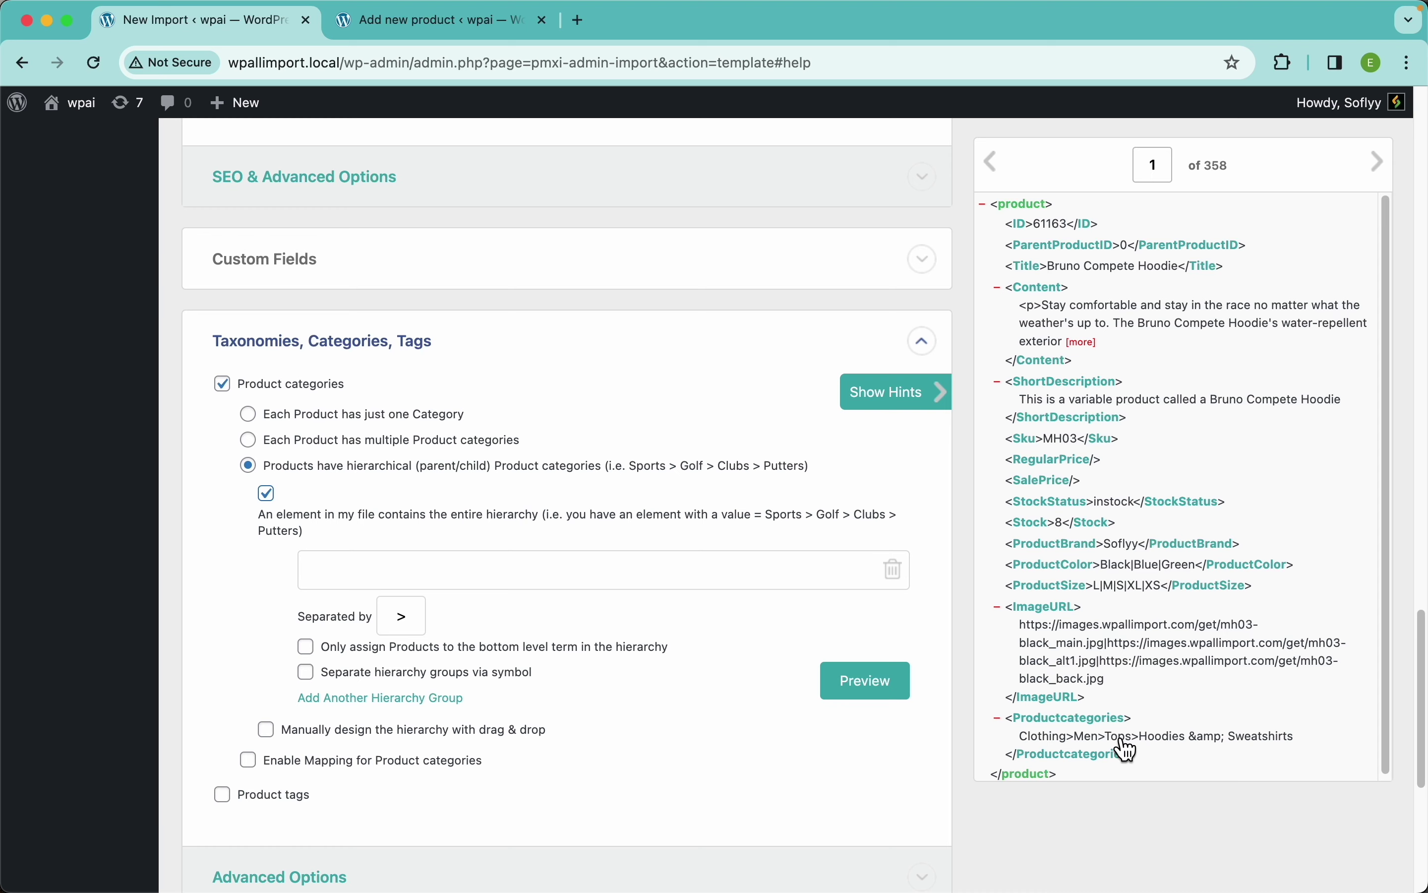
- Examine the category path in the XML record, and use the Productcategories element as the category hierarchy
{"action": "scroll", "coordinate": [1121, 740], "scroll_direction": "up", "scroll_amount": 5}
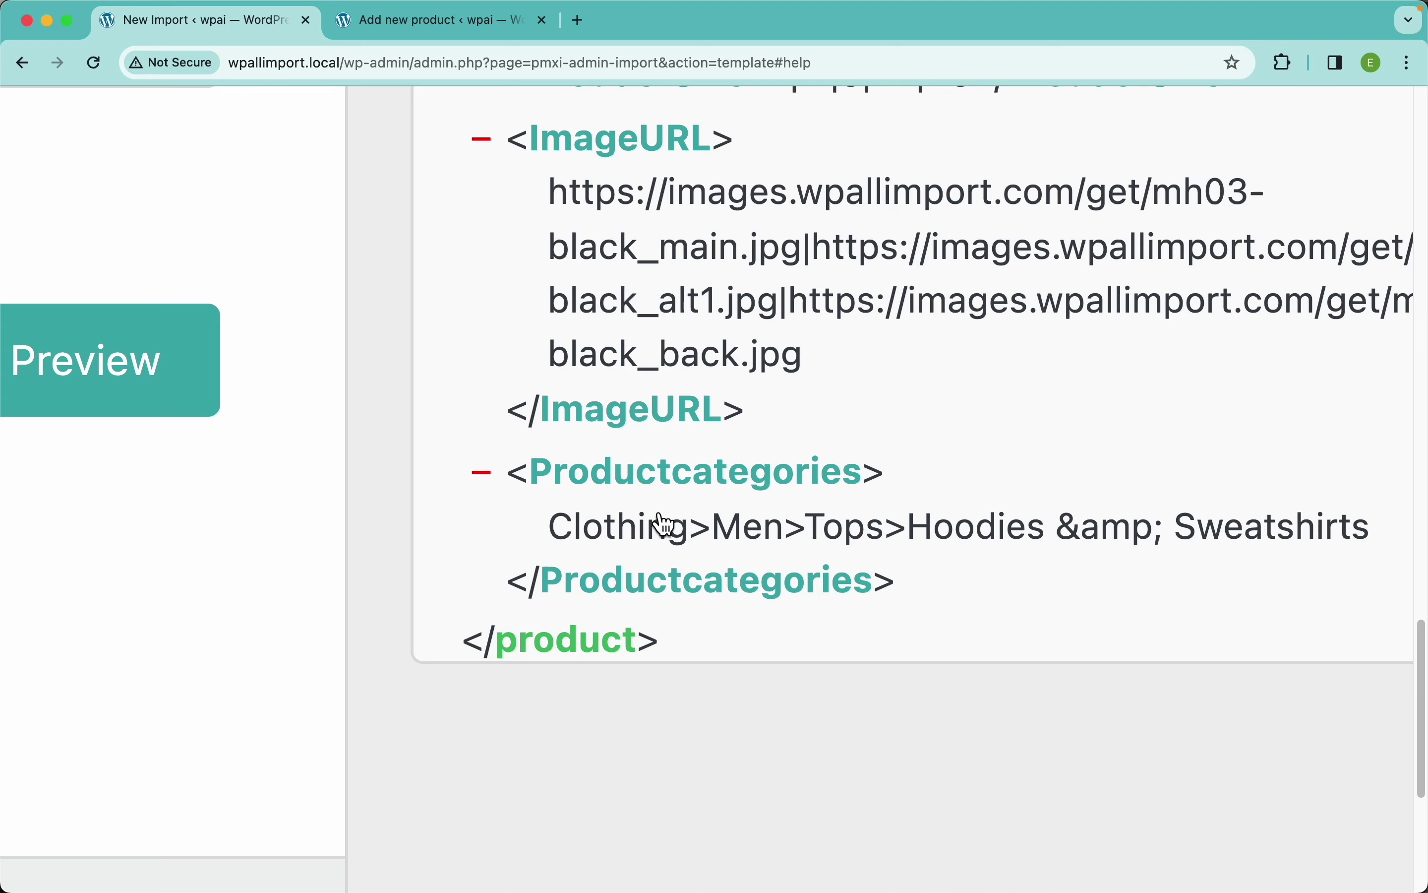
{"action": "scroll", "coordinate": [936, 533], "scroll_direction": "down", "scroll_amount": 1}
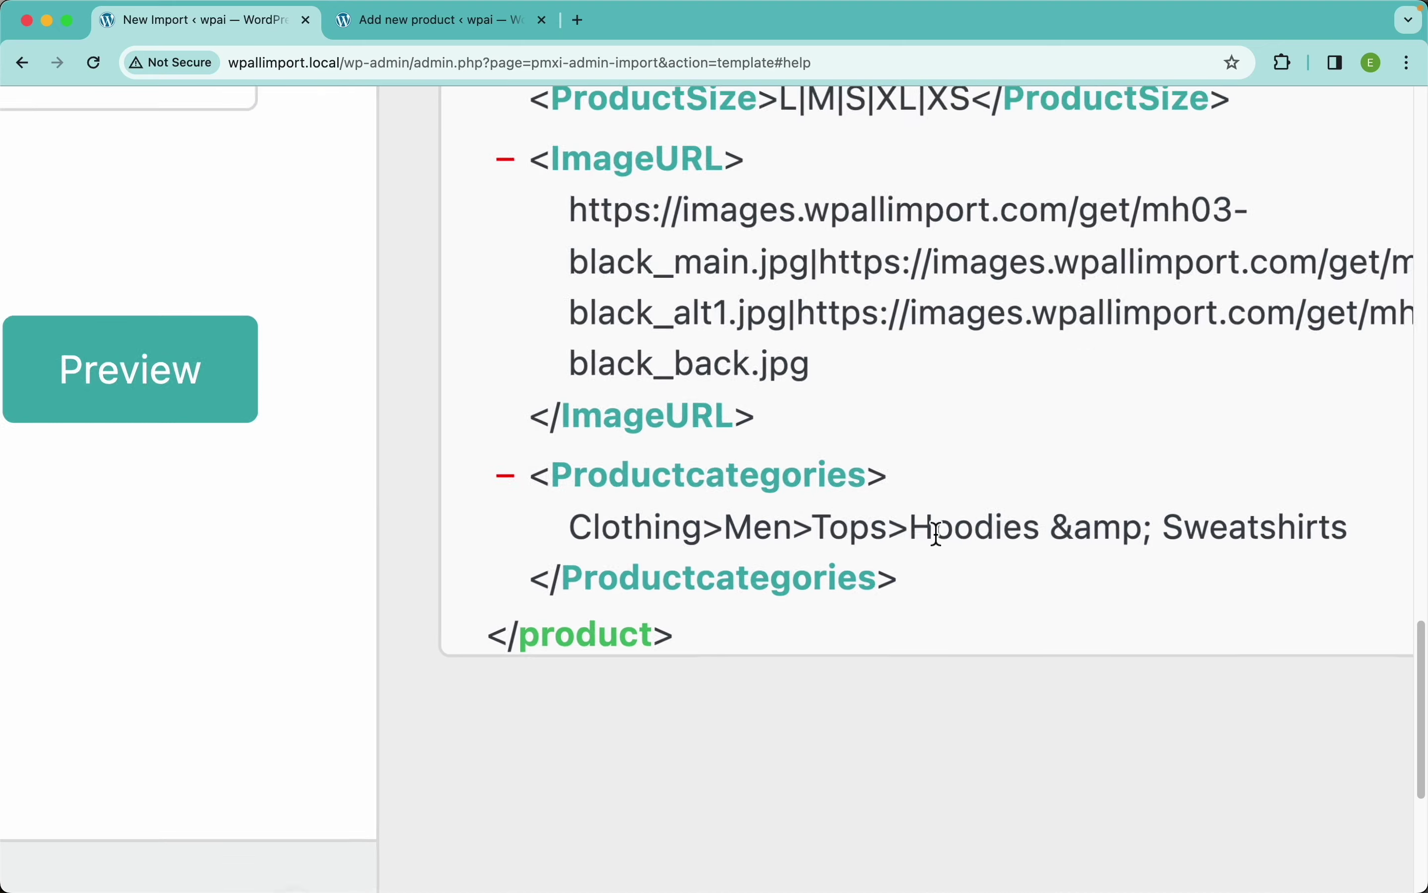
{"action": "left_click_drag", "start_coordinate": [1050, 732], "coordinate": [708, 386]}
- Preview the category hierarchy for the first record, examine its levels and close the preview
{"action": "left_click", "coordinate": [862, 476]}
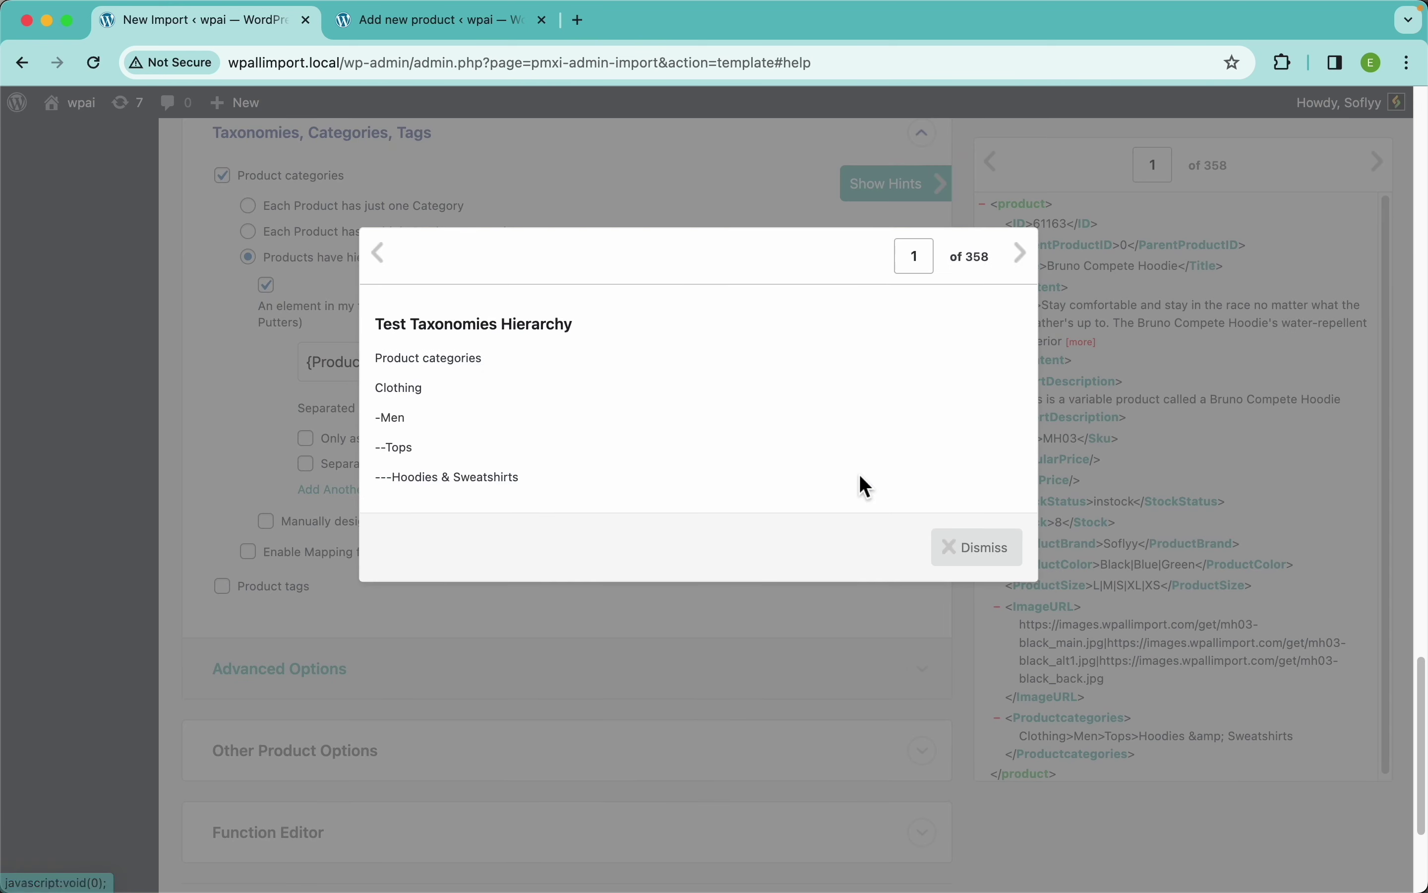
{"action": "scroll", "coordinate": [423, 434], "scroll_direction": "up", "scroll_amount": 5}
{"action": "scroll", "coordinate": [423, 434], "scroll_direction": "left", "scroll_amount": 1}
{"action": "scroll", "coordinate": [425, 437], "scroll_direction": "left", "scroll_amount": 2}
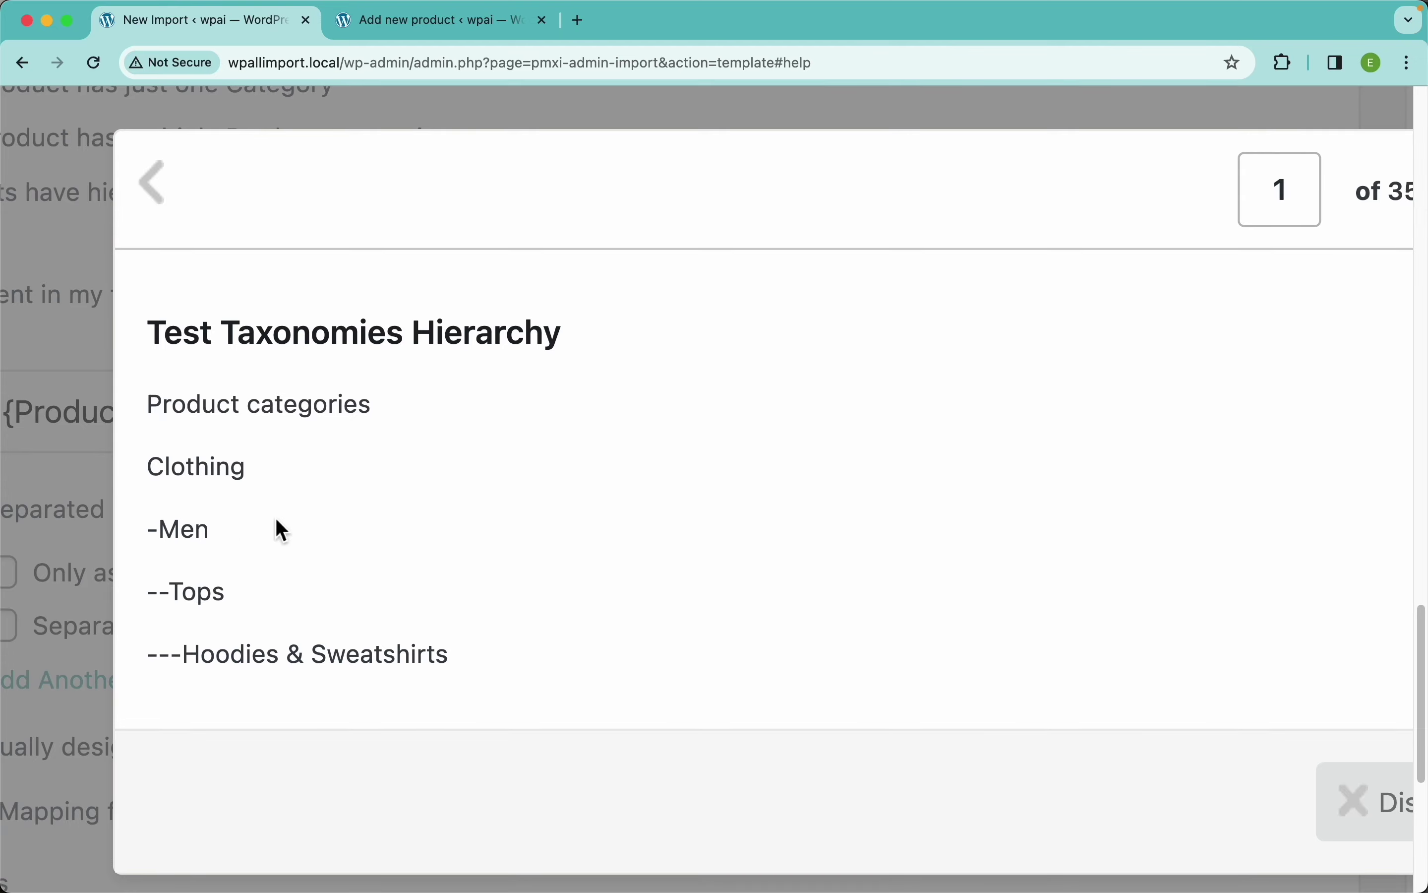
{"action": "scroll", "coordinate": [360, 602], "scroll_direction": "down", "scroll_amount": 5}
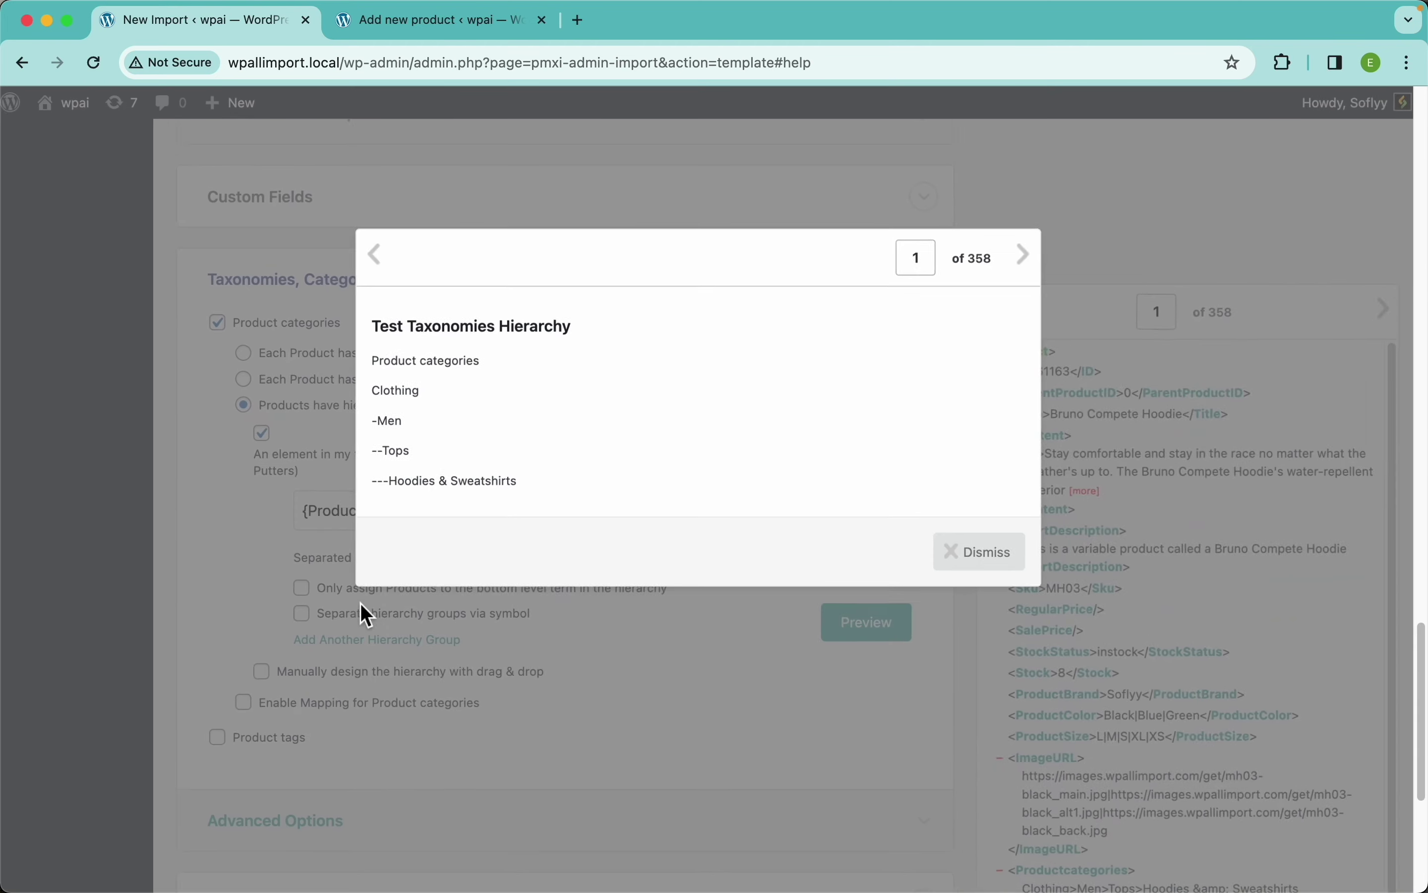
{"action": "left_click", "coordinate": [957, 568]}
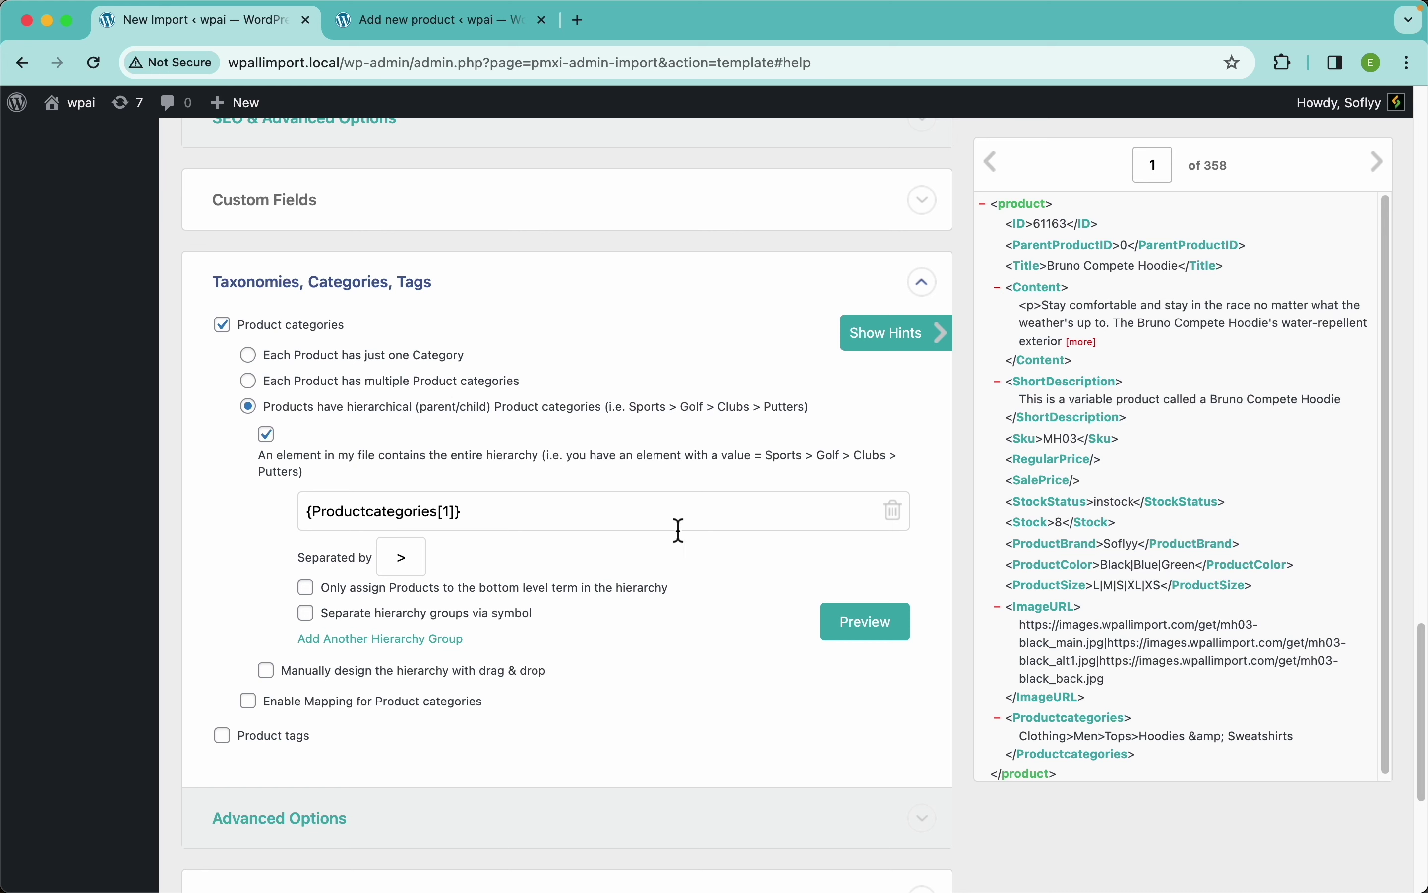
- Review Other Product Options and the Function Editor without changing them, and continue to step 4, the import settings
{"action": "scroll", "coordinate": [641, 564], "scroll_direction": "down", "scroll_amount": 5}
{"action": "scroll", "coordinate": [360, 647], "scroll_direction": "down", "scroll_amount": 3}
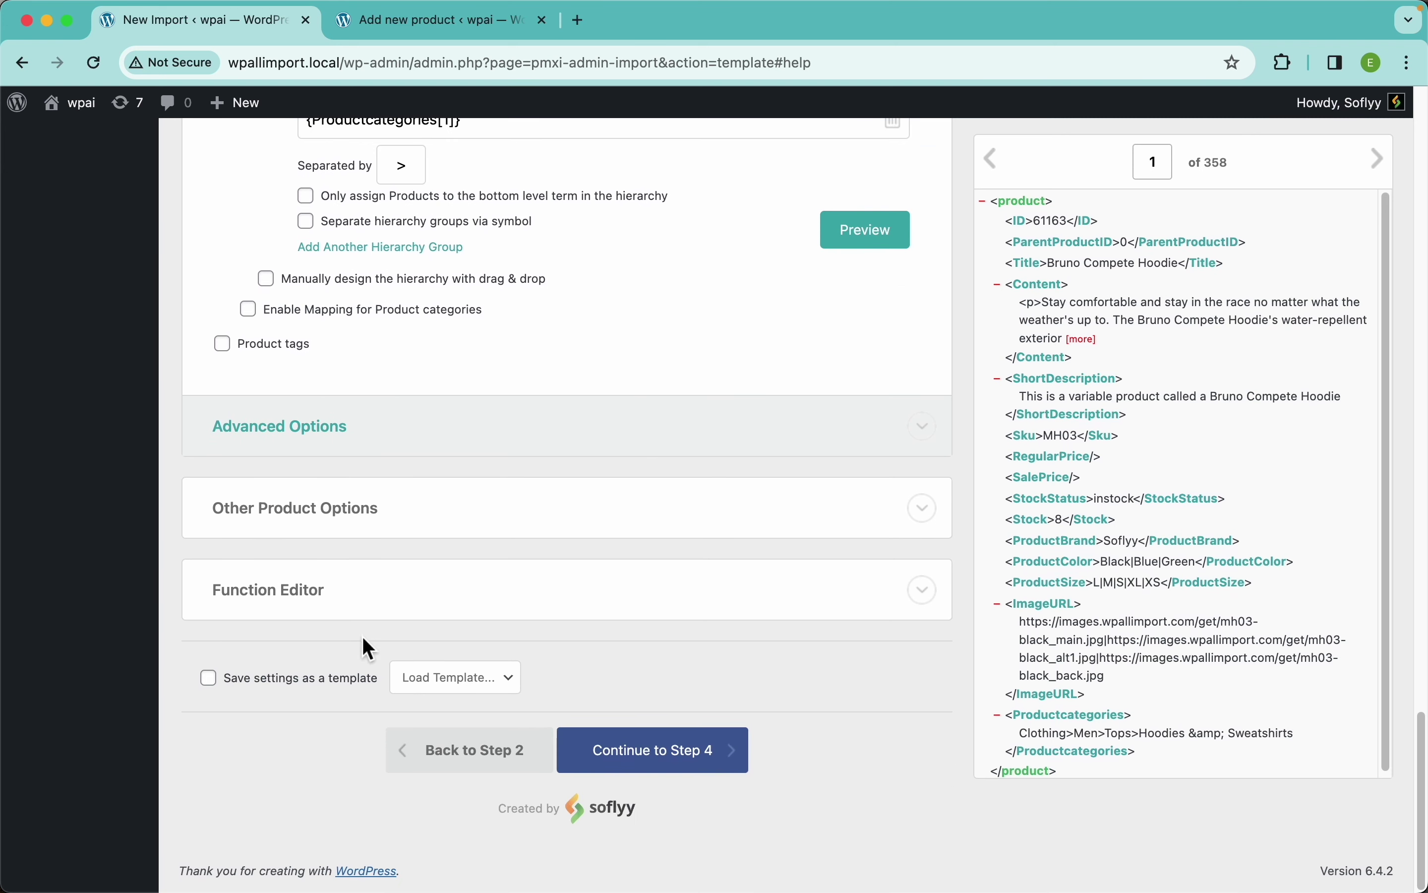
{"action": "left_click", "coordinate": [378, 524]}
{"action": "scroll", "coordinate": [360, 508], "scroll_direction": "down", "scroll_amount": 5}
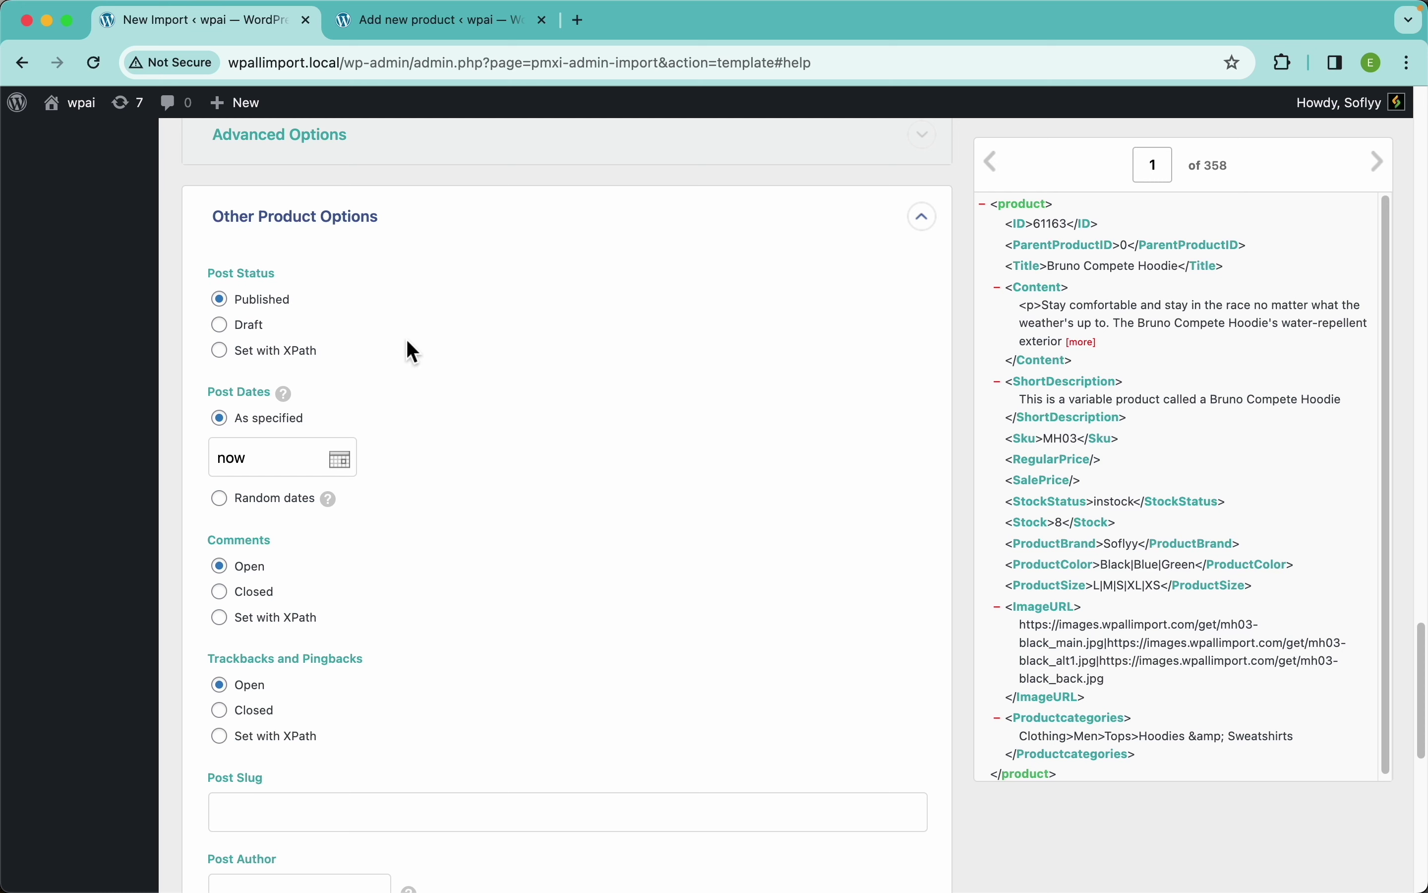
{"action": "scroll", "coordinate": [408, 357], "scroll_direction": "down", "scroll_amount": 15}
{"action": "left_click", "coordinate": [336, 594]}
{"action": "scroll", "coordinate": [339, 600], "scroll_direction": "down", "scroll_amount": 5}
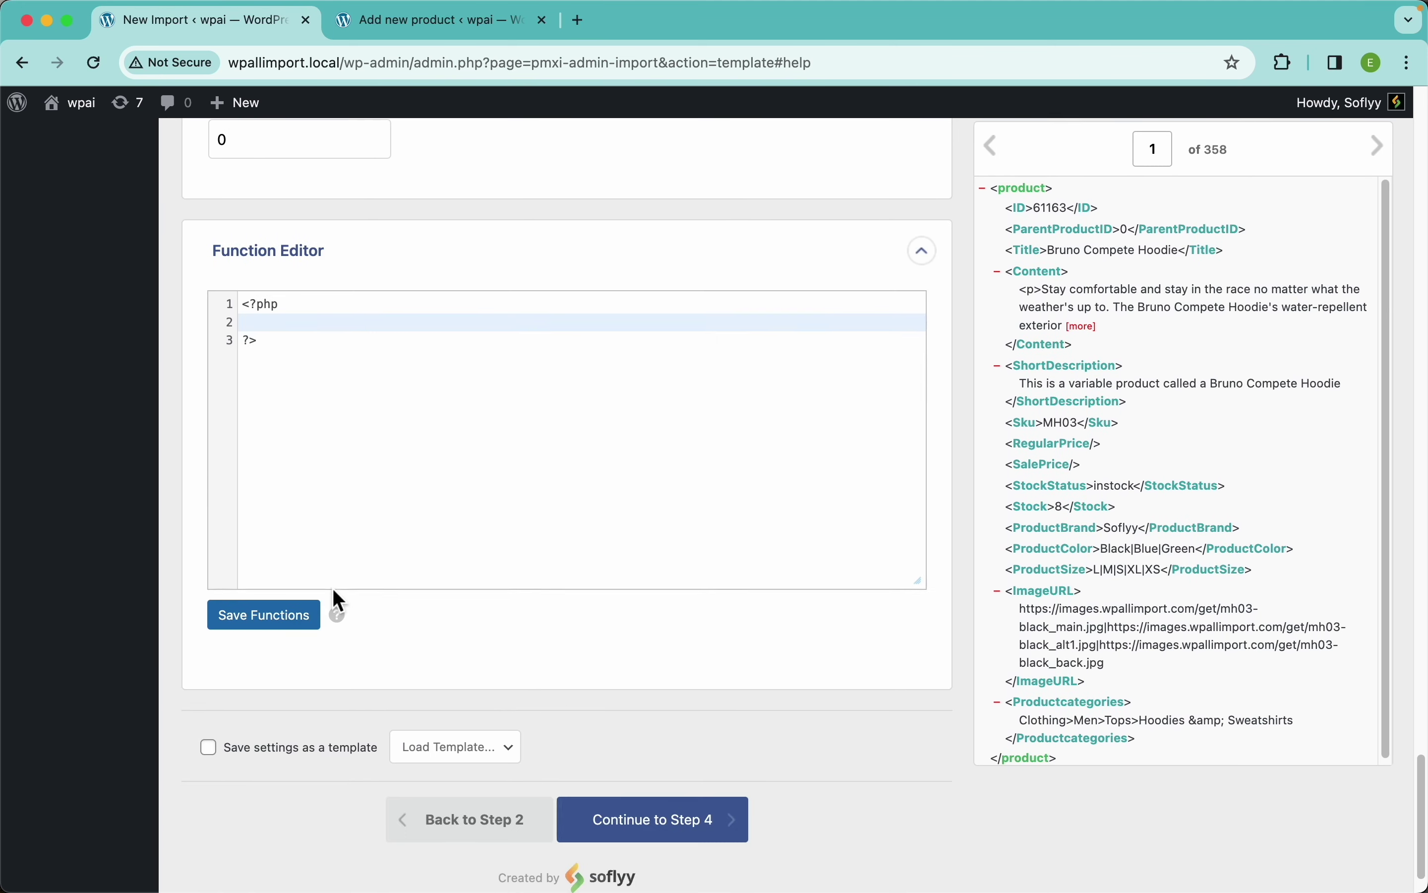
{"action": "left_click", "coordinate": [325, 314]}
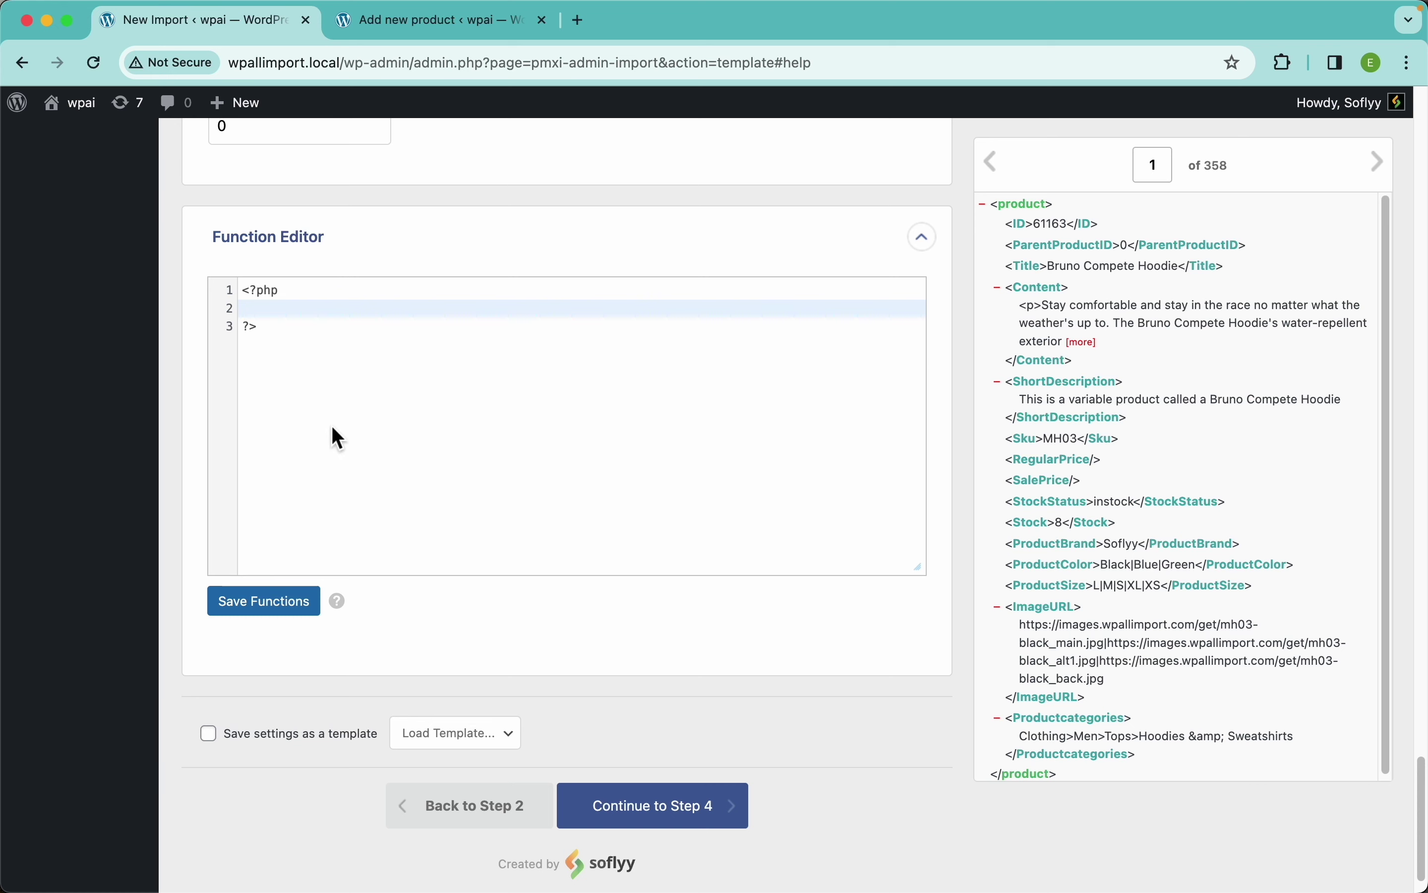
{"action": "left_click", "coordinate": [721, 831]}
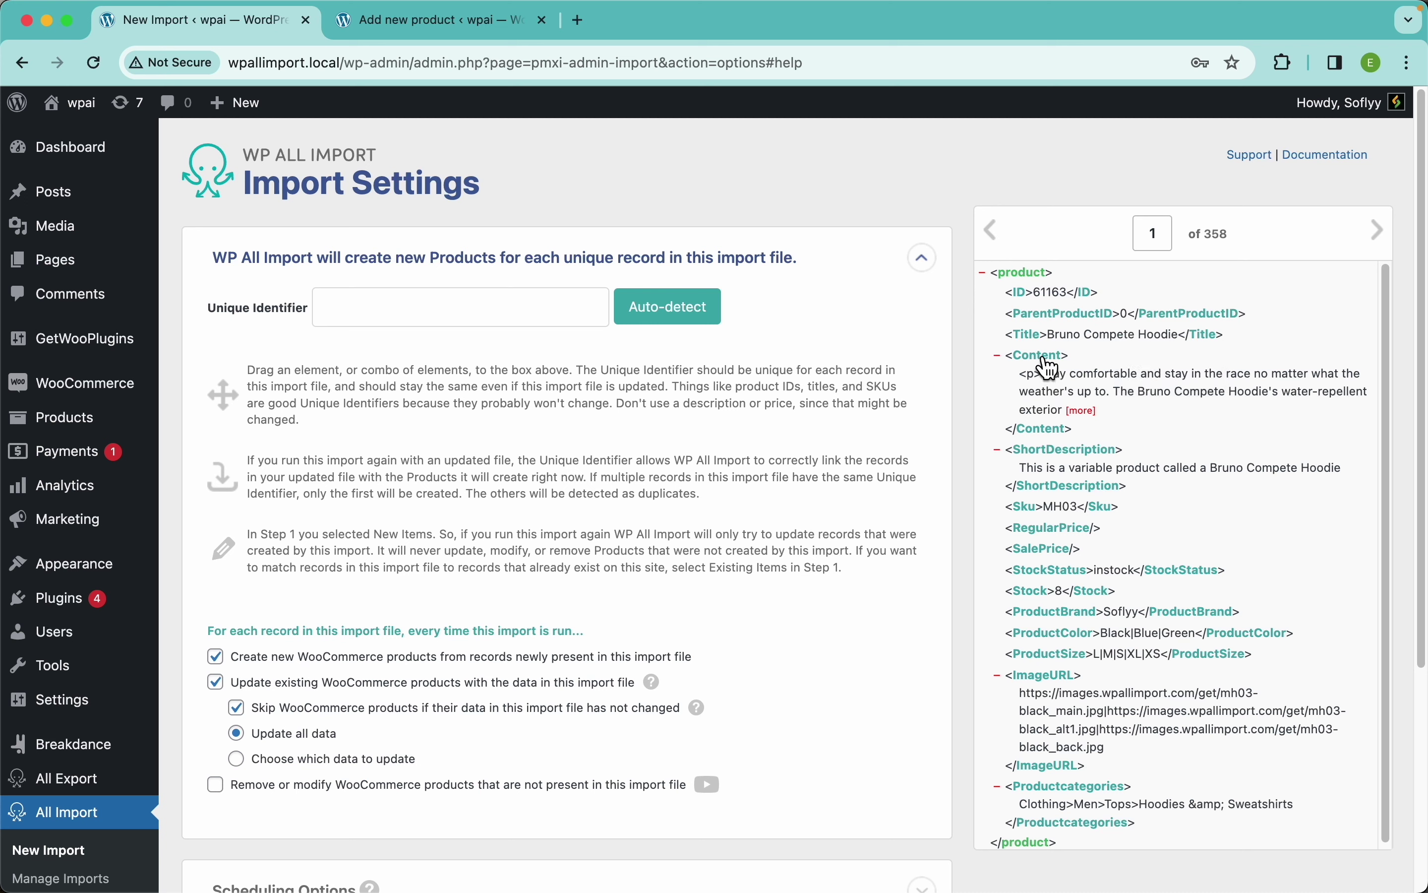
- Try the Title element as the unique identifier, and compare the titles of the first four records
{"action": "left_click_drag", "start_coordinate": [1041, 345], "coordinate": [558, 306]}
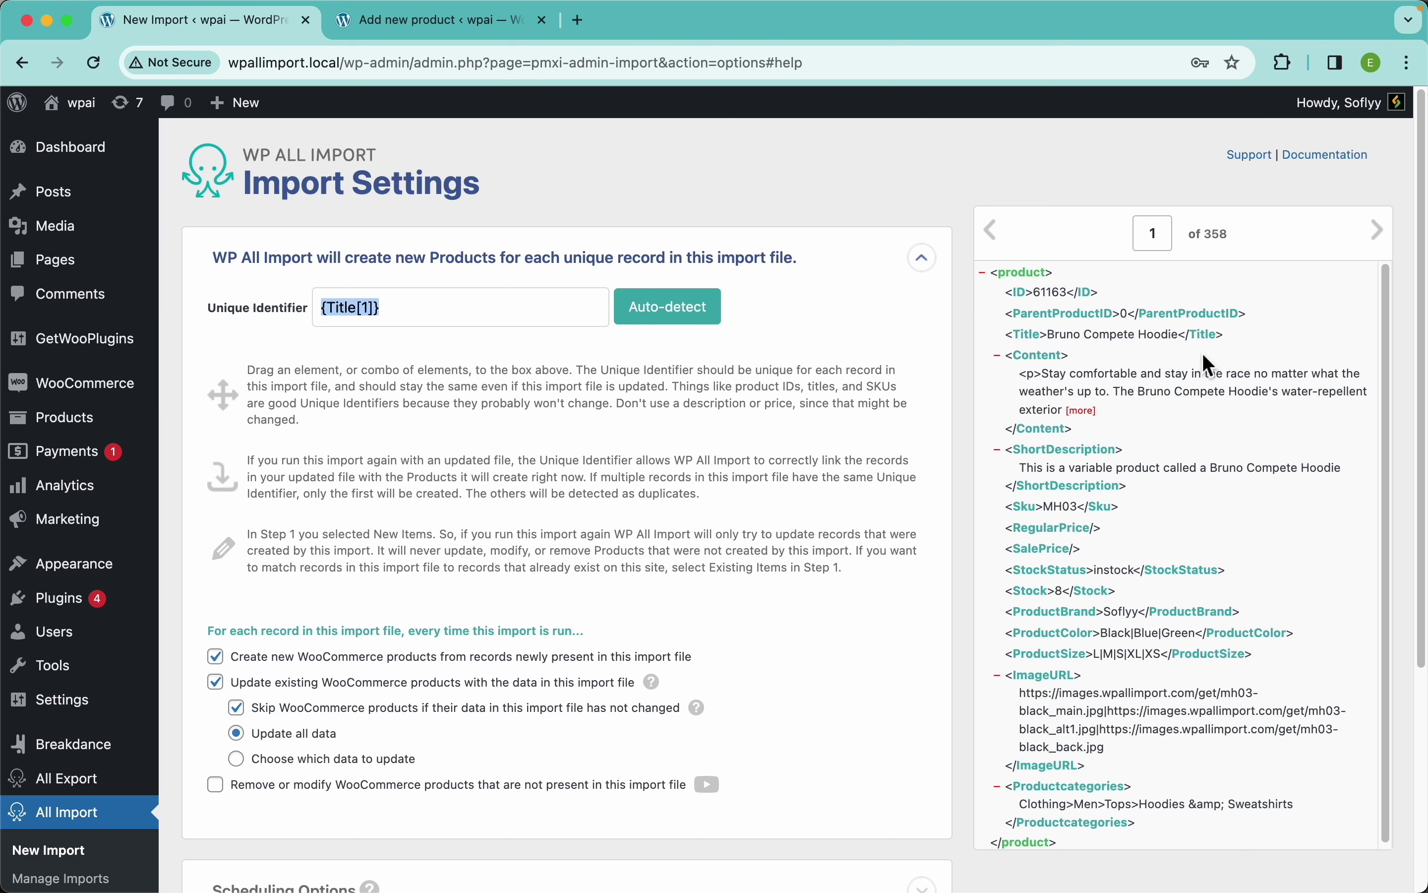
{"action": "left_click", "coordinate": [1379, 232]}
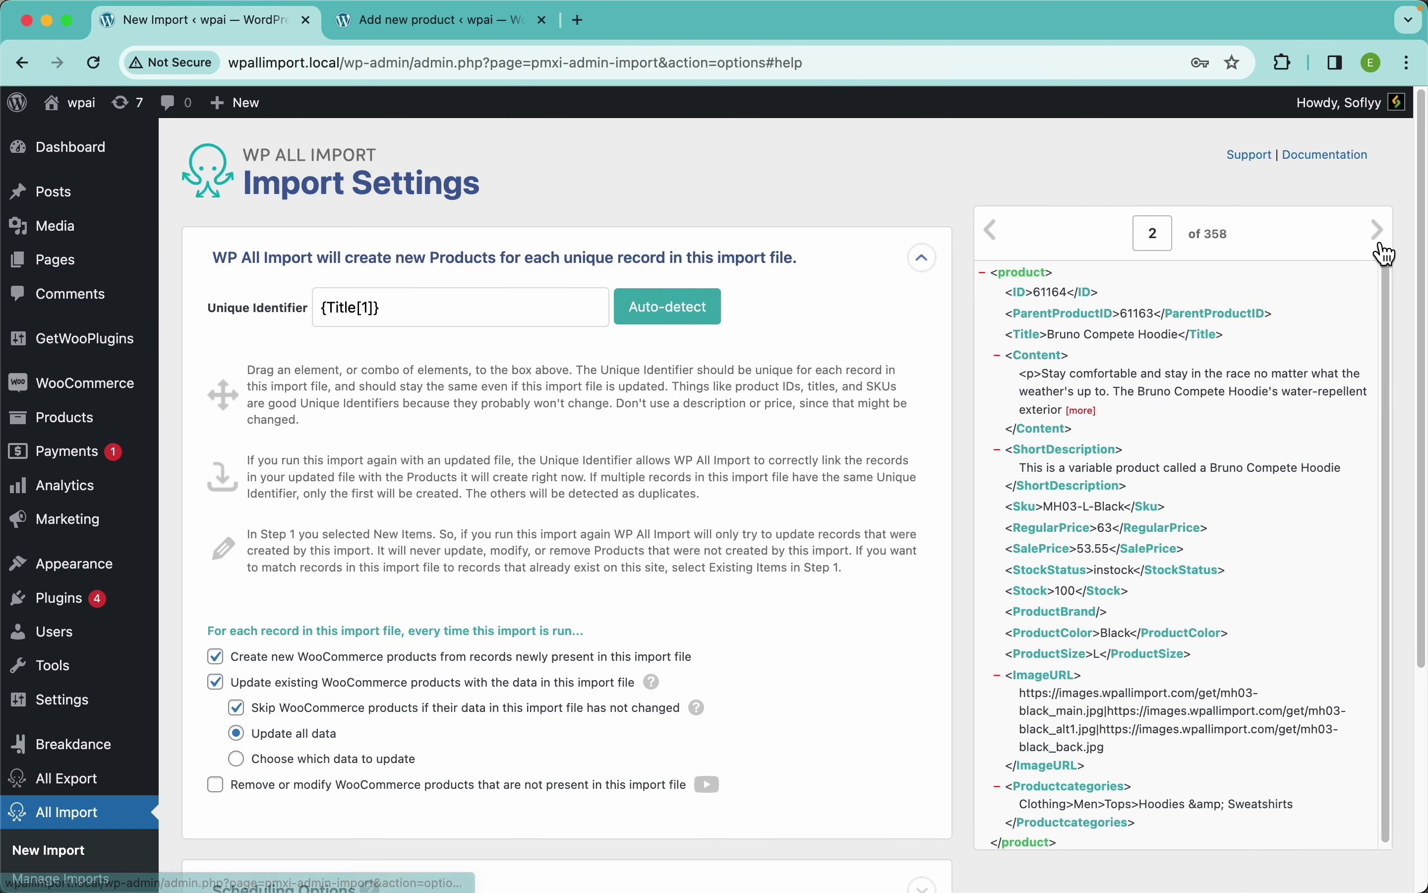
{"action": "left_click", "coordinate": [1379, 233]}
{"action": "left_click_drag", "start_coordinate": [1262, 328], "coordinate": [1113, 334]}
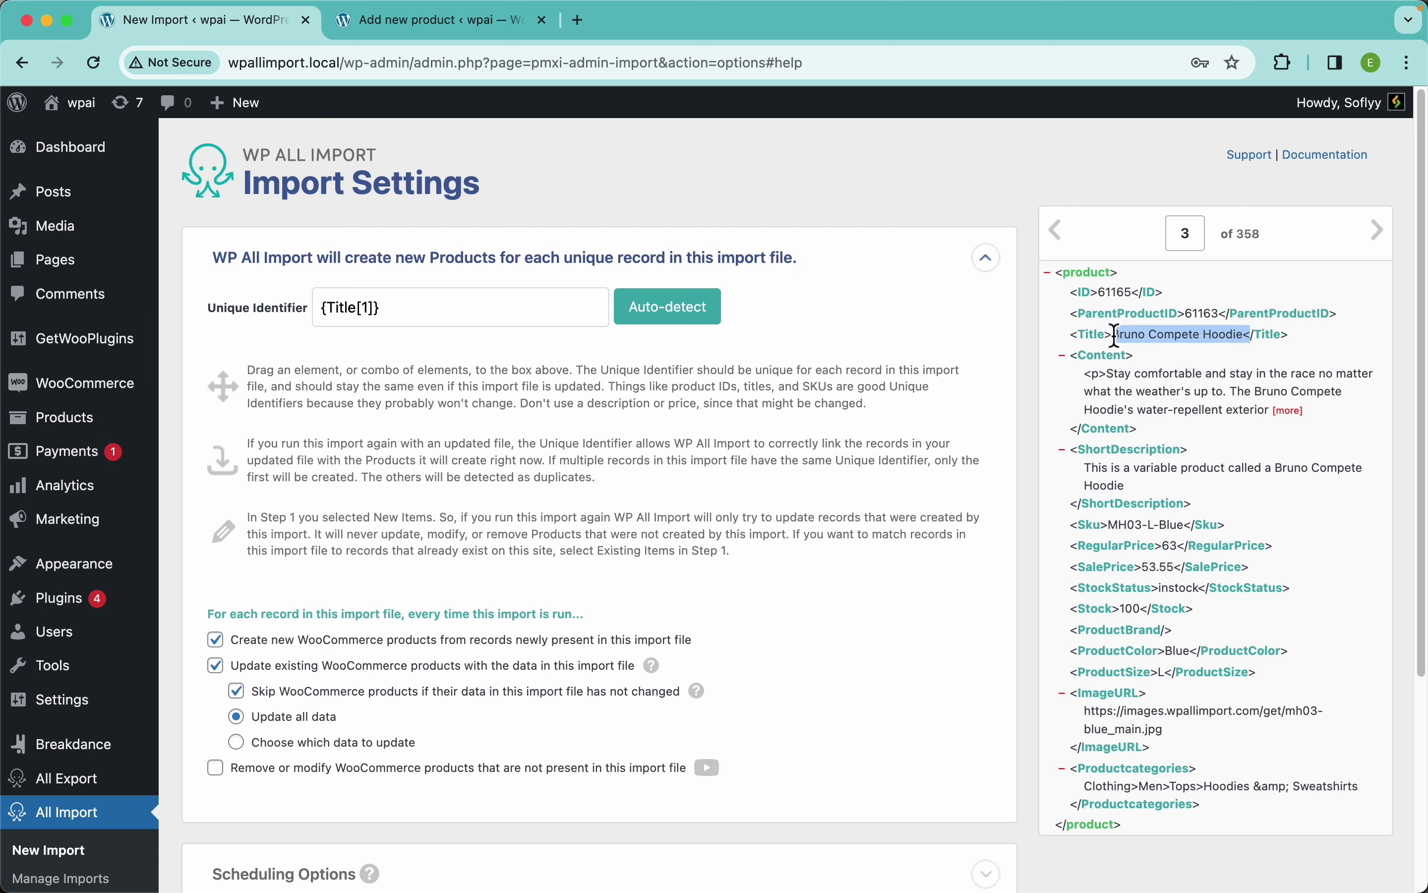
{"action": "left_click", "coordinate": [1058, 230]}
{"action": "left_click", "coordinate": [997, 233]}
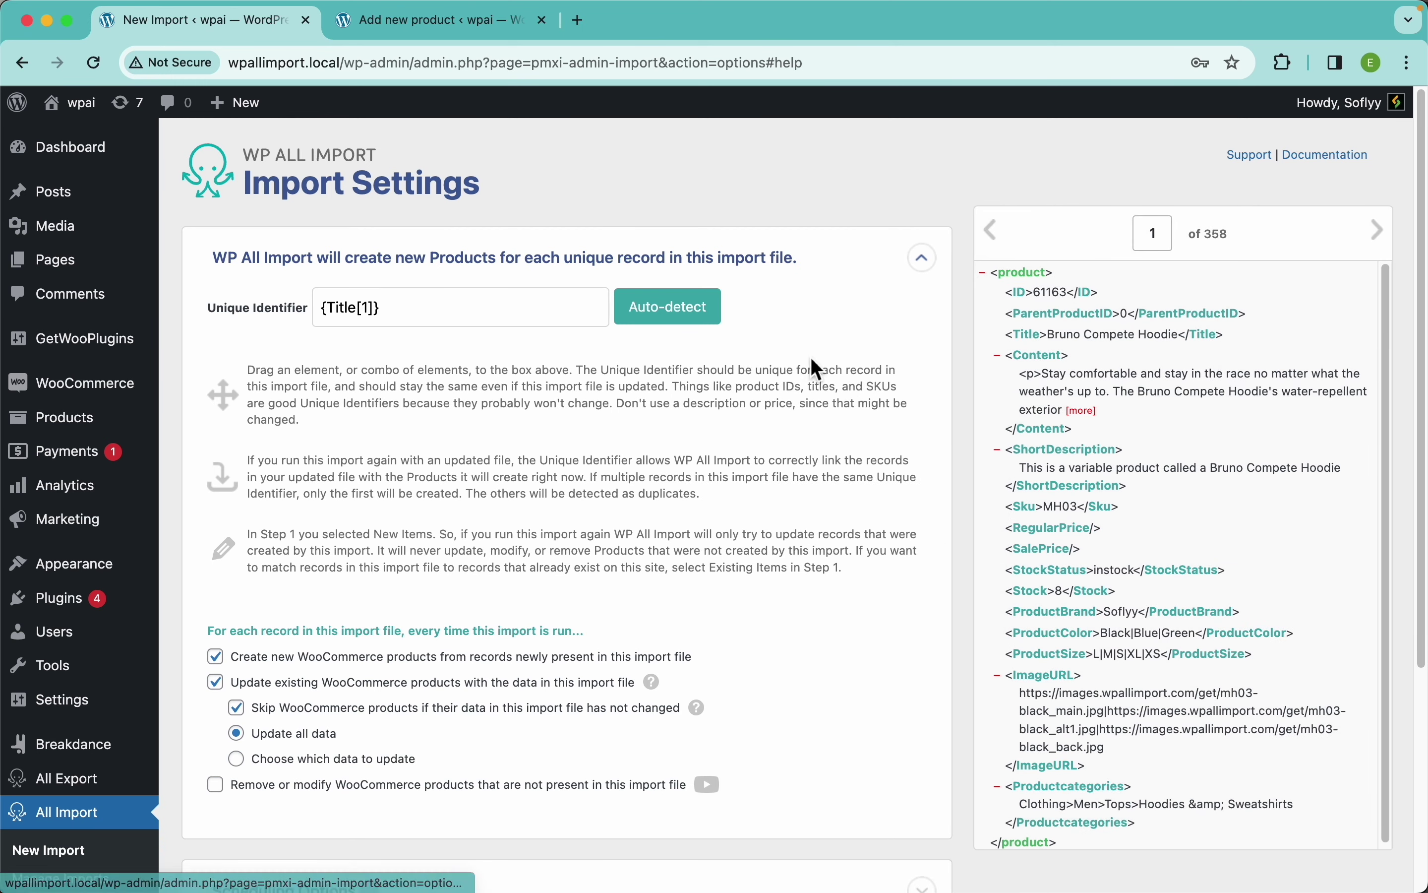
{"action": "left_click", "coordinate": [1387, 241]}
{"action": "left_click", "coordinate": [1387, 239]}
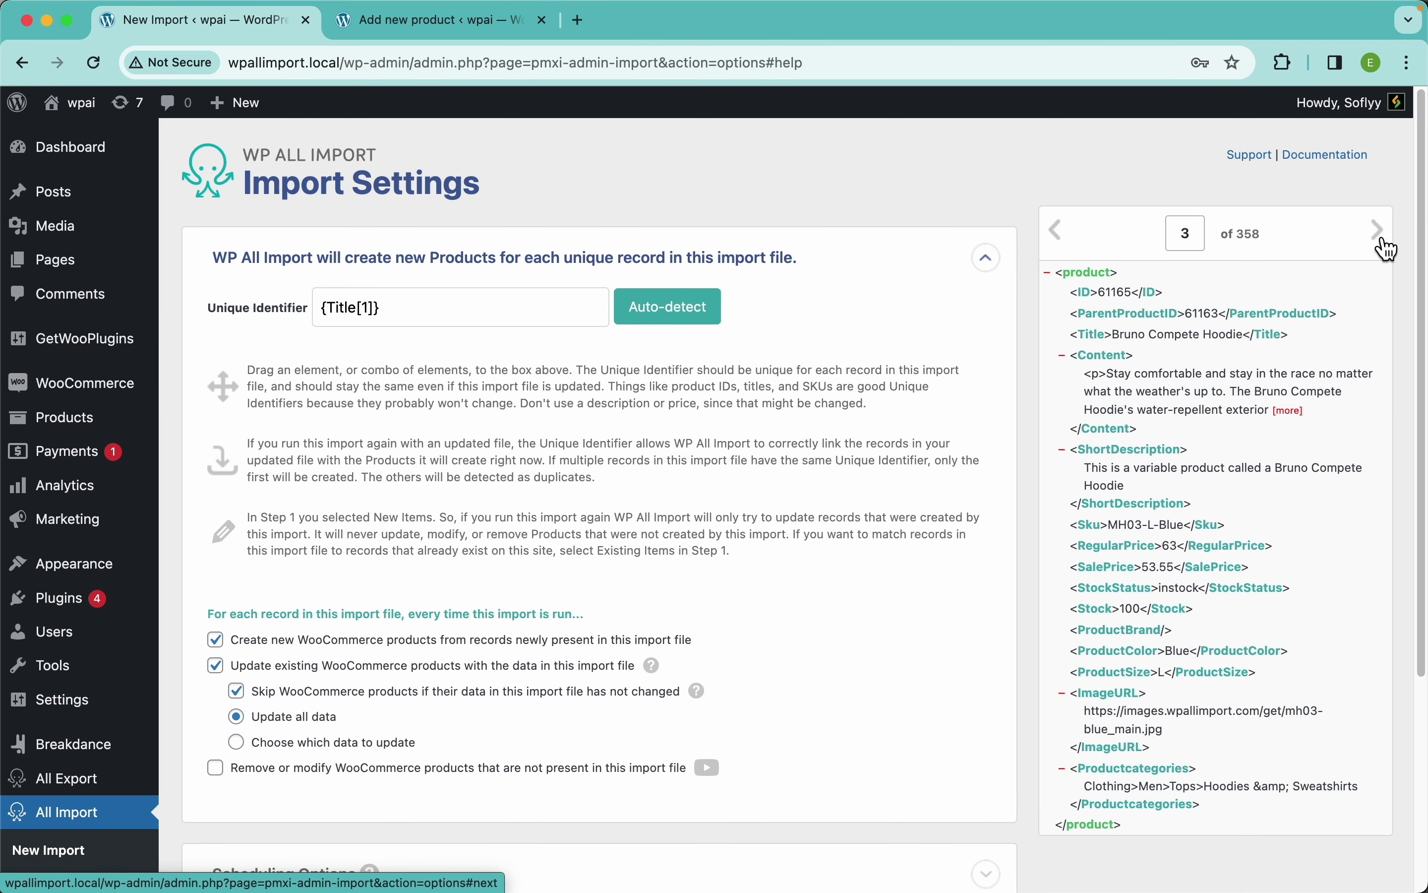
{"action": "left_click", "coordinate": [1387, 239]}
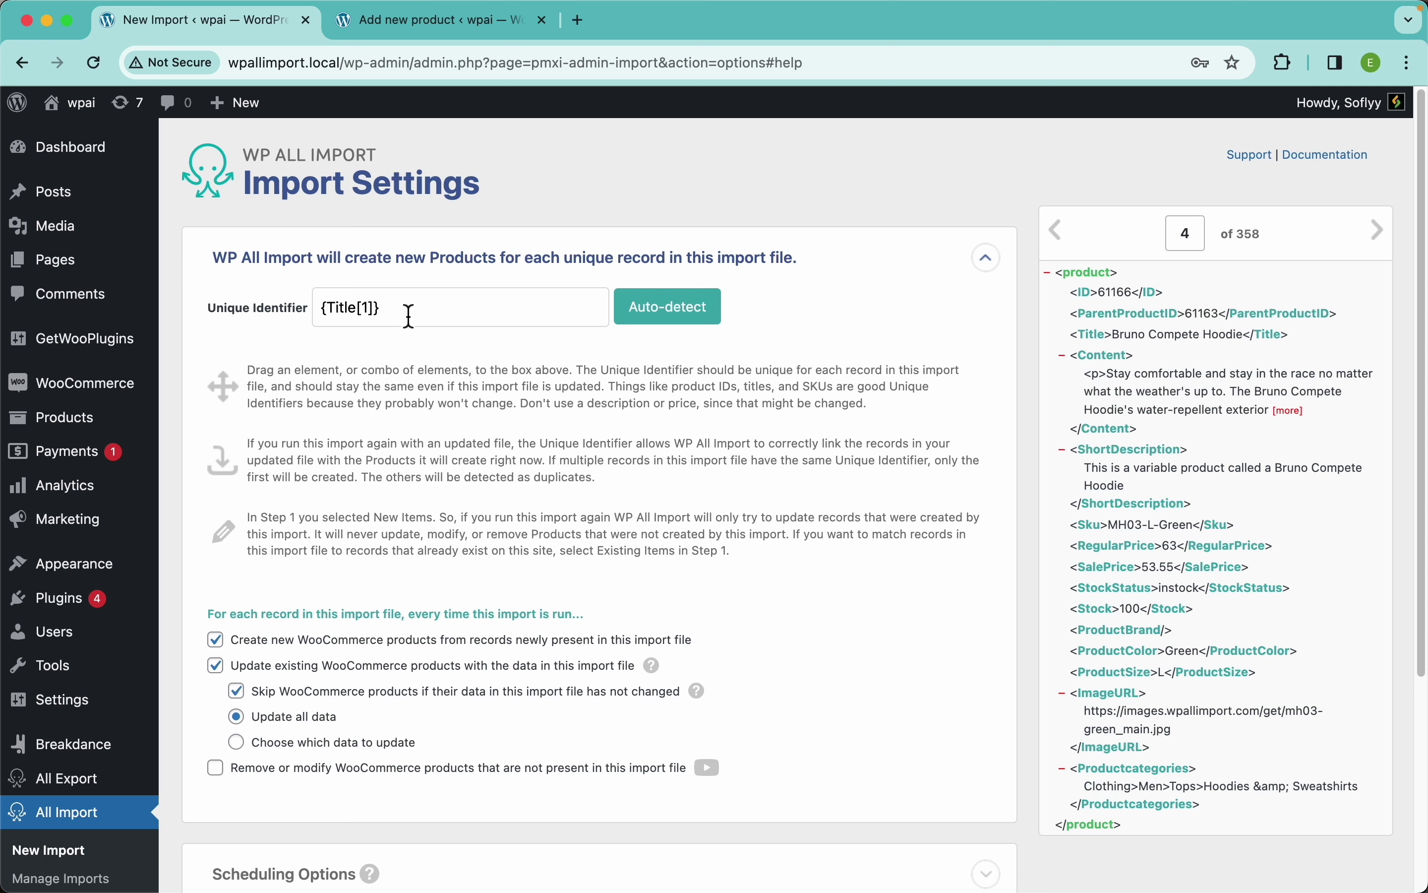
- Replace the Title in the unique identifier with the ID element
{"action": "left_click_drag", "start_coordinate": [409, 316], "coordinate": [274, 323]}
{"action": "key", "text": "BackSpace"}
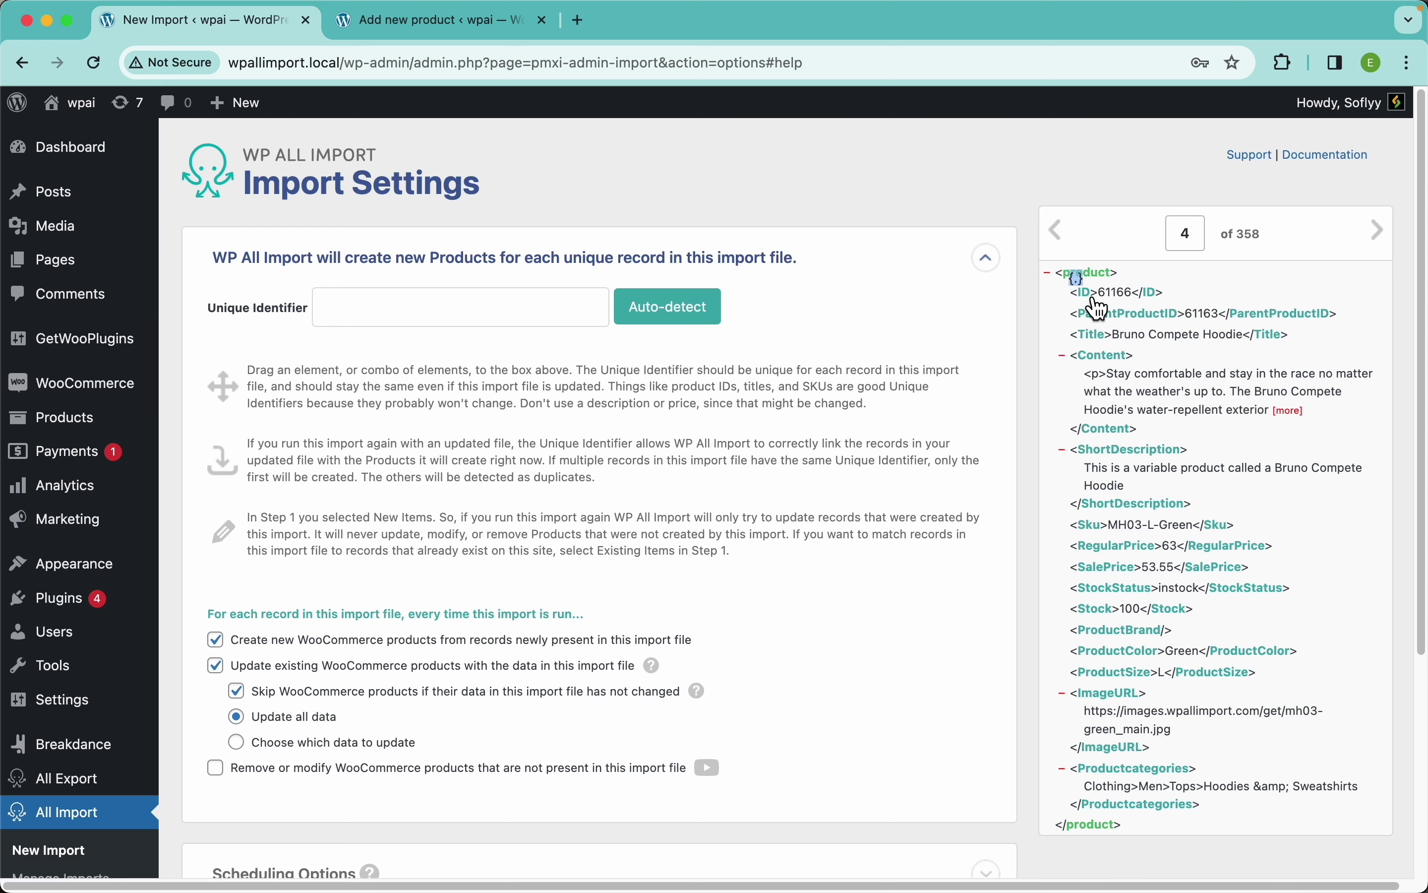
{"action": "left_click_drag", "start_coordinate": [1099, 293], "coordinate": [584, 311]}
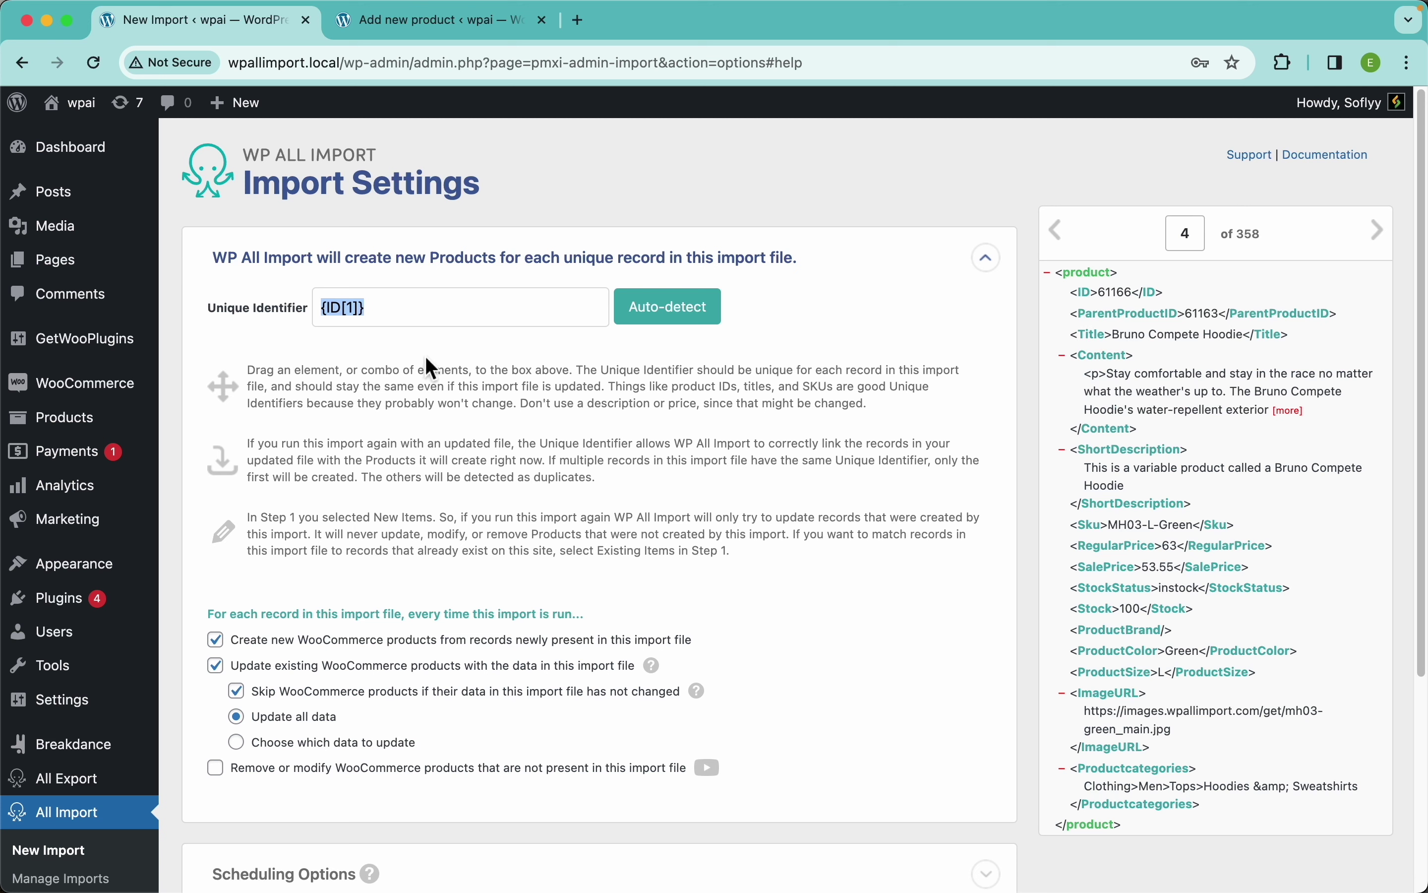
- Clear the unique identifier, auto-detect it from the file, and examine the full combination of elements
{"action": "key", "text": "BackSpace"}
{"action": "left_click", "coordinate": [686, 323]}
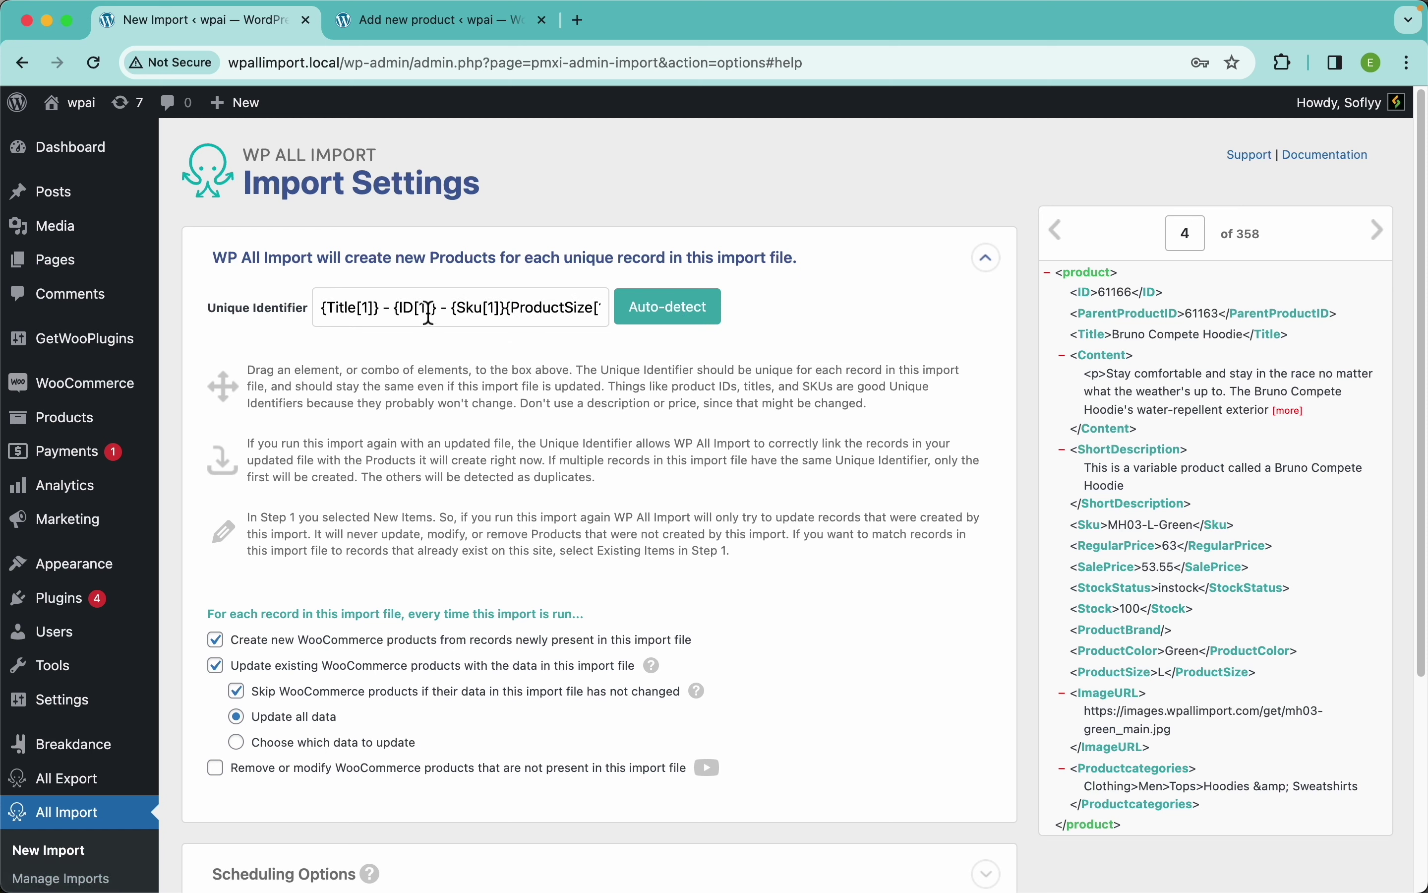
{"action": "left_click_drag", "start_coordinate": [430, 312], "coordinate": [615, 306]}
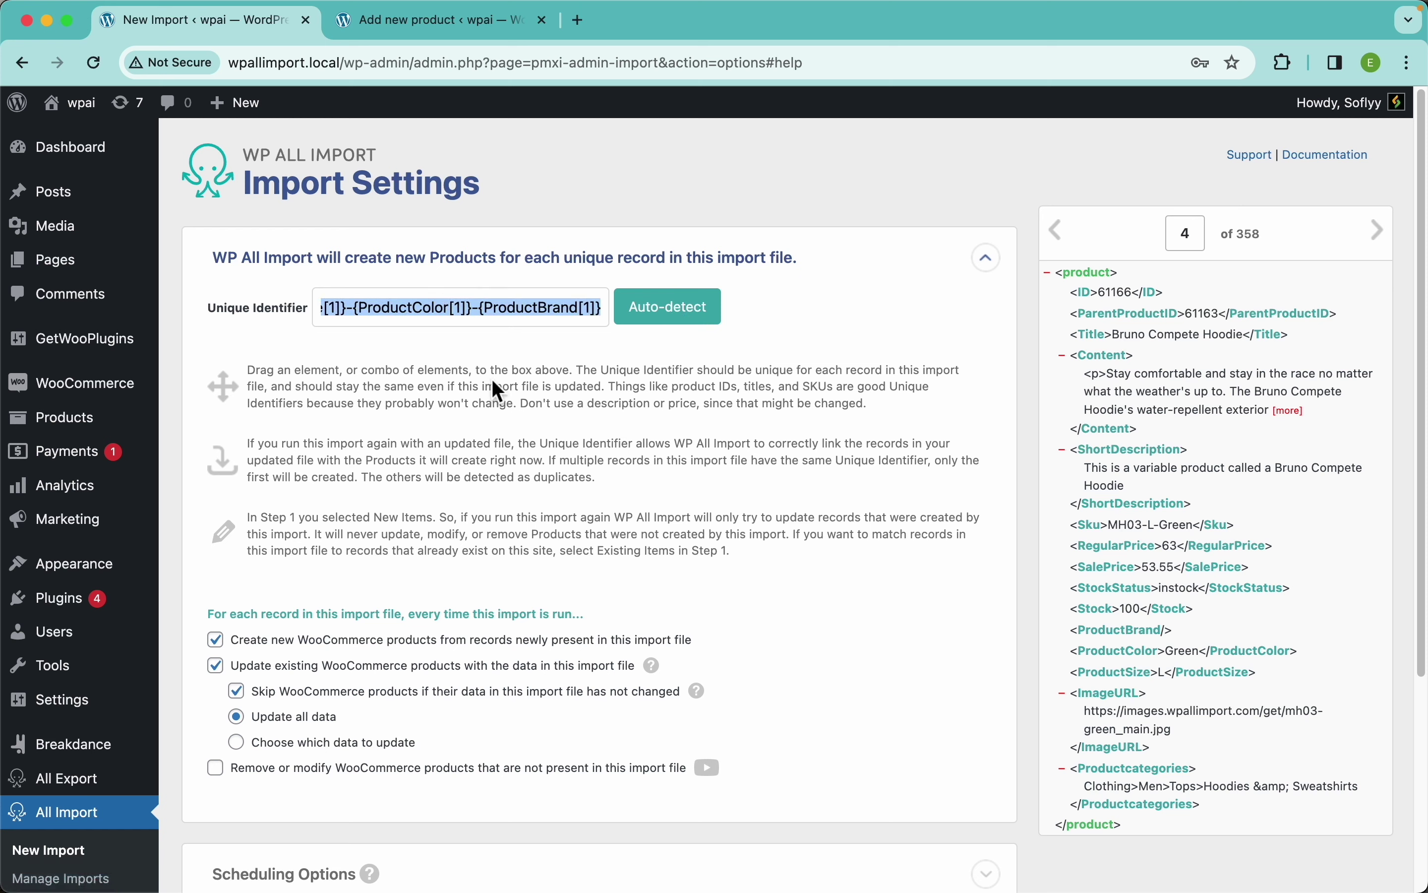
{"action": "left_click", "coordinate": [580, 344]}
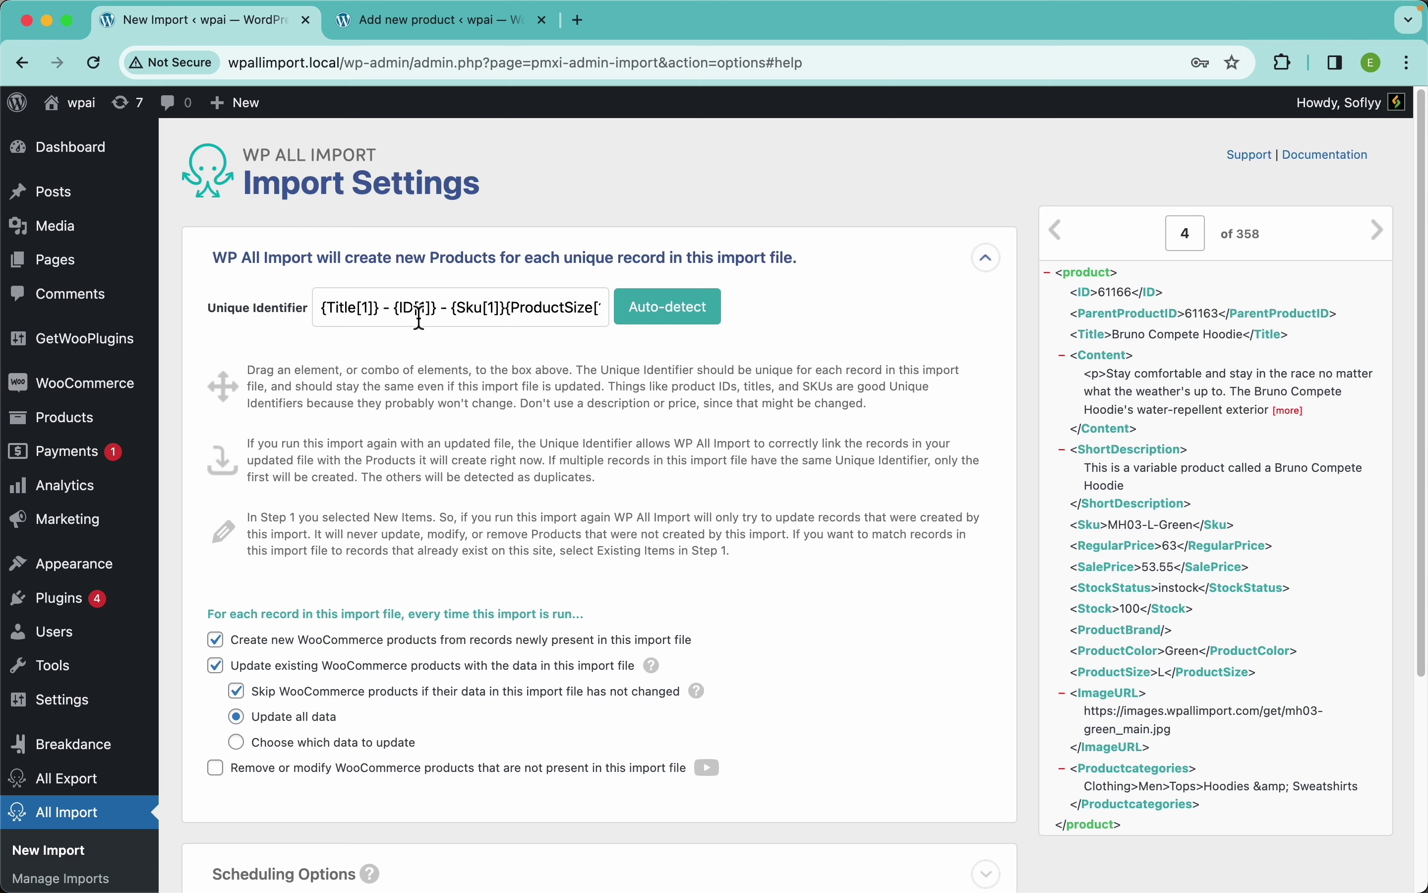
{"action": "scroll", "coordinate": [478, 310], "scroll_direction": "right", "scroll_amount": 3}
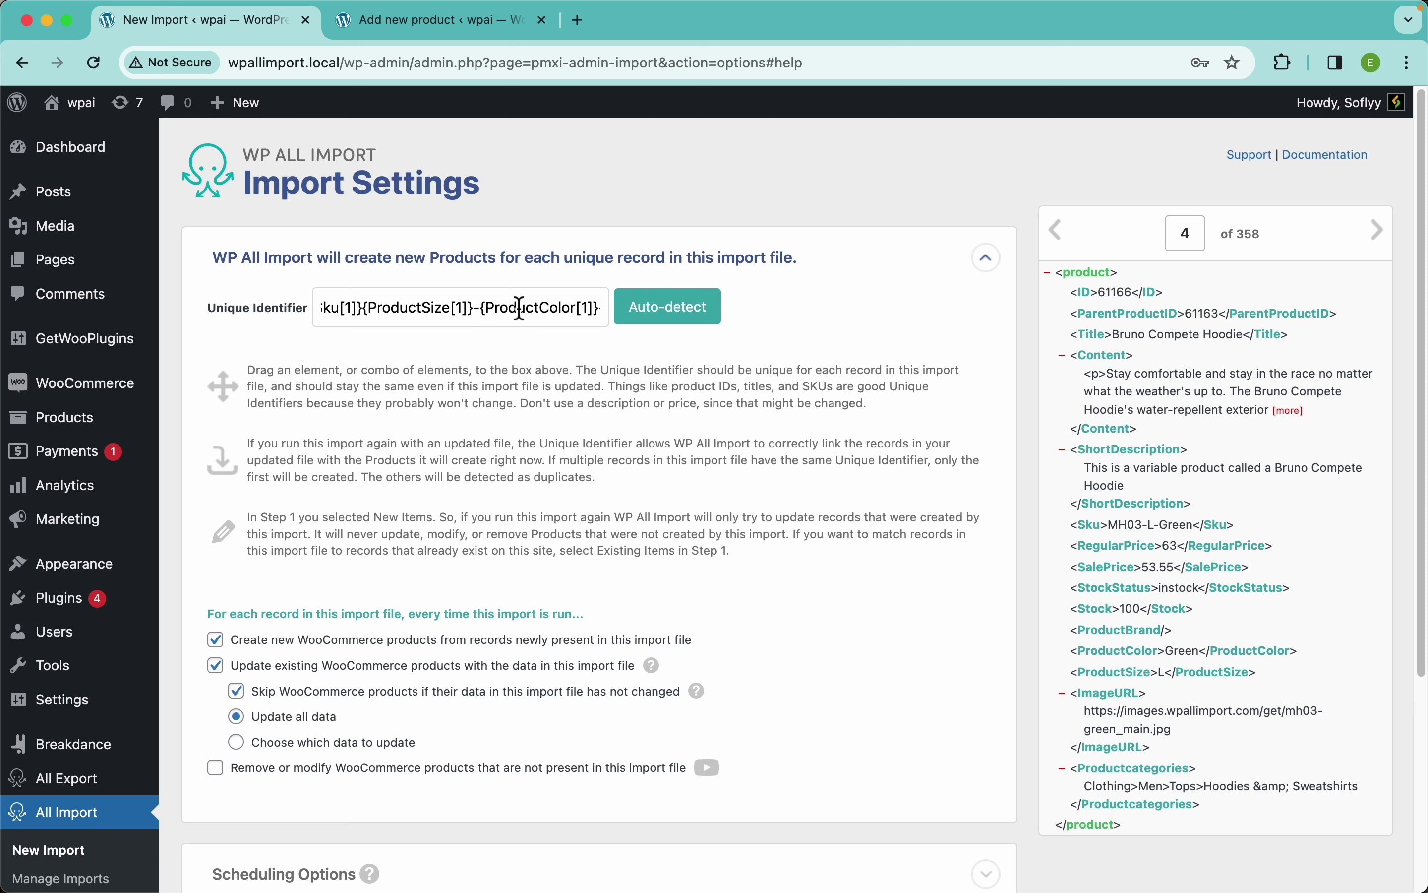
{"action": "scroll", "coordinate": [519, 308], "scroll_direction": "right", "scroll_amount": 2}
{"action": "scroll", "coordinate": [479, 310], "scroll_direction": "right", "scroll_amount": 2}
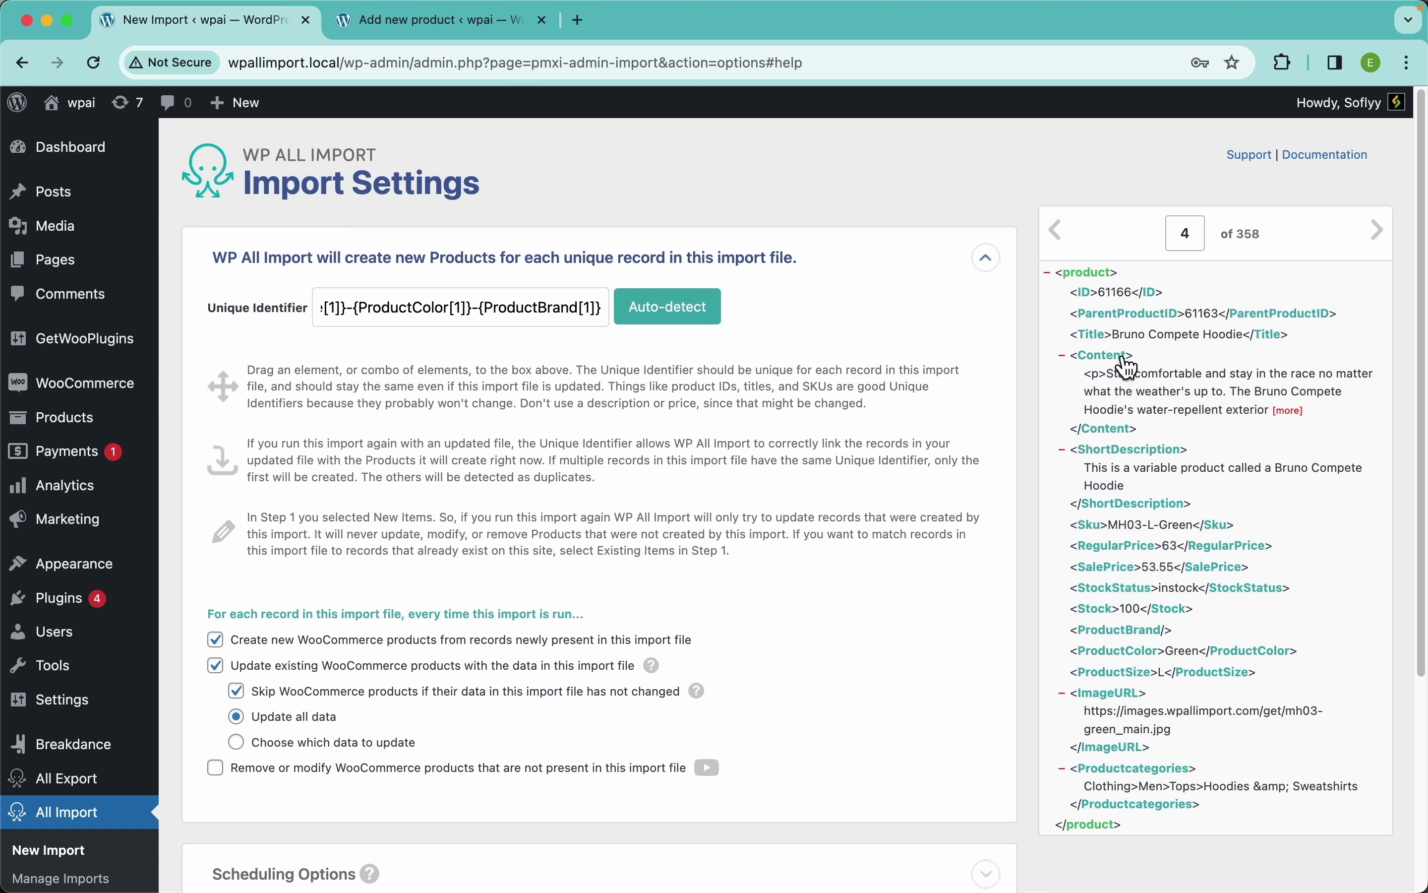
- Turn the creation of new WooCommerce products from newly present records off and back on
{"action": "scroll", "coordinate": [625, 360], "scroll_direction": "down", "scroll_amount": 5}
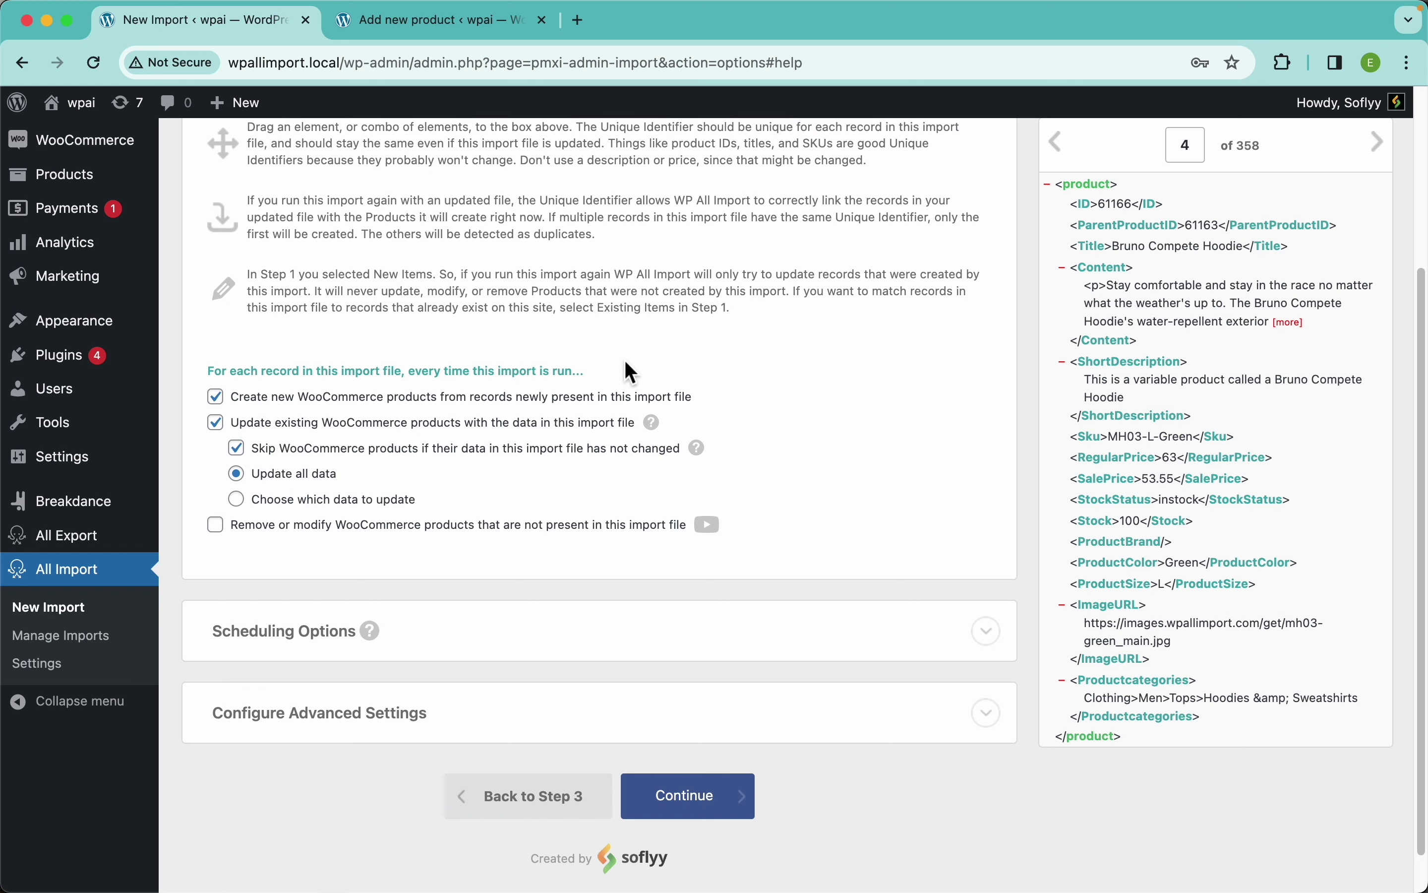
{"action": "scroll", "coordinate": [625, 362], "scroll_direction": "down", "scroll_amount": 2}
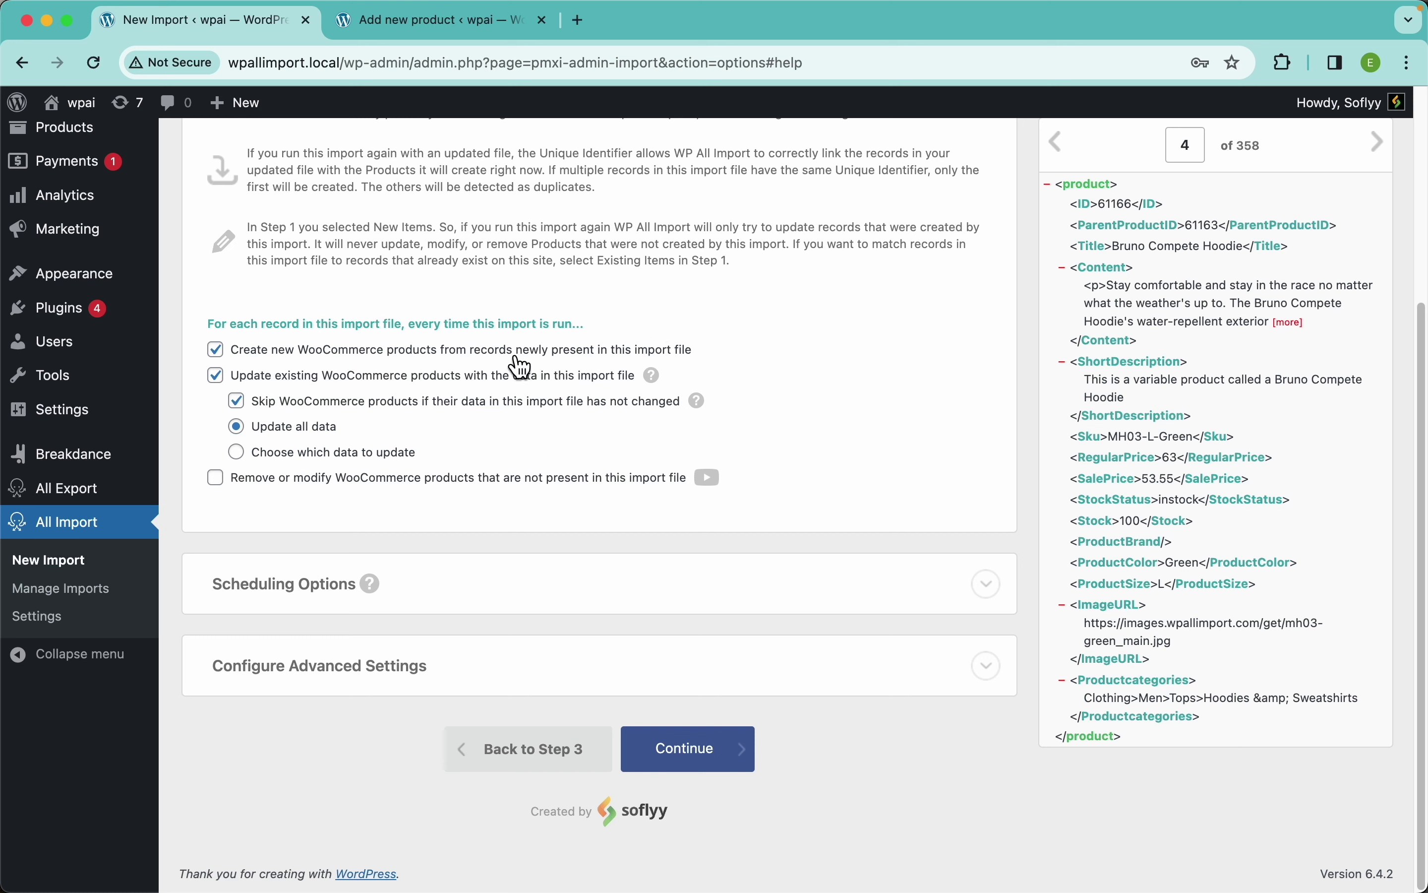
{"action": "left_click", "coordinate": [430, 351]}
{"action": "left_click", "coordinate": [495, 353]}
{"action": "scroll", "coordinate": [693, 354], "scroll_direction": "up", "scroll_amount": 3}
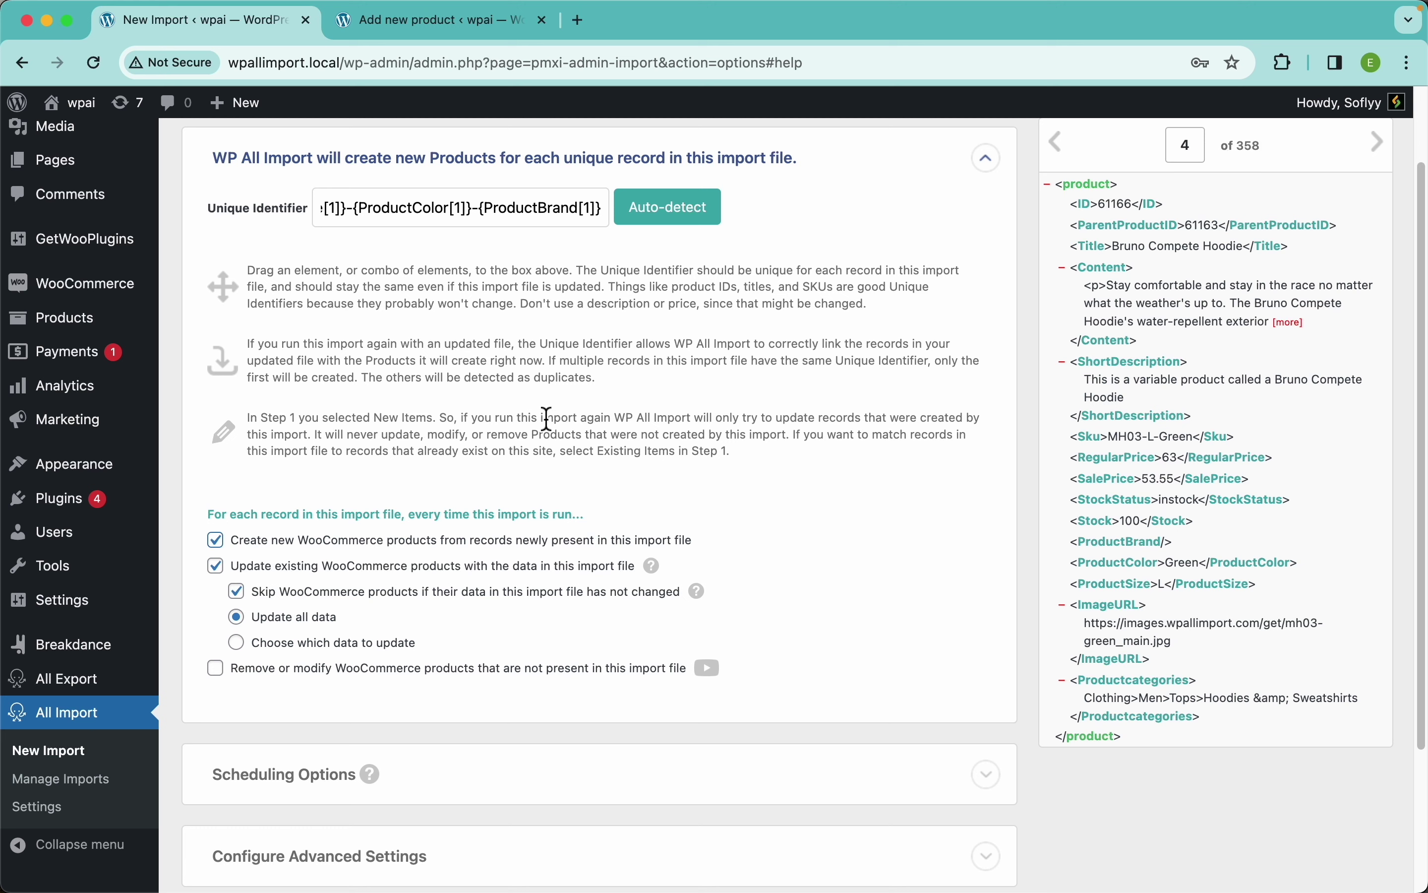
{"action": "left_click", "coordinate": [440, 541]}
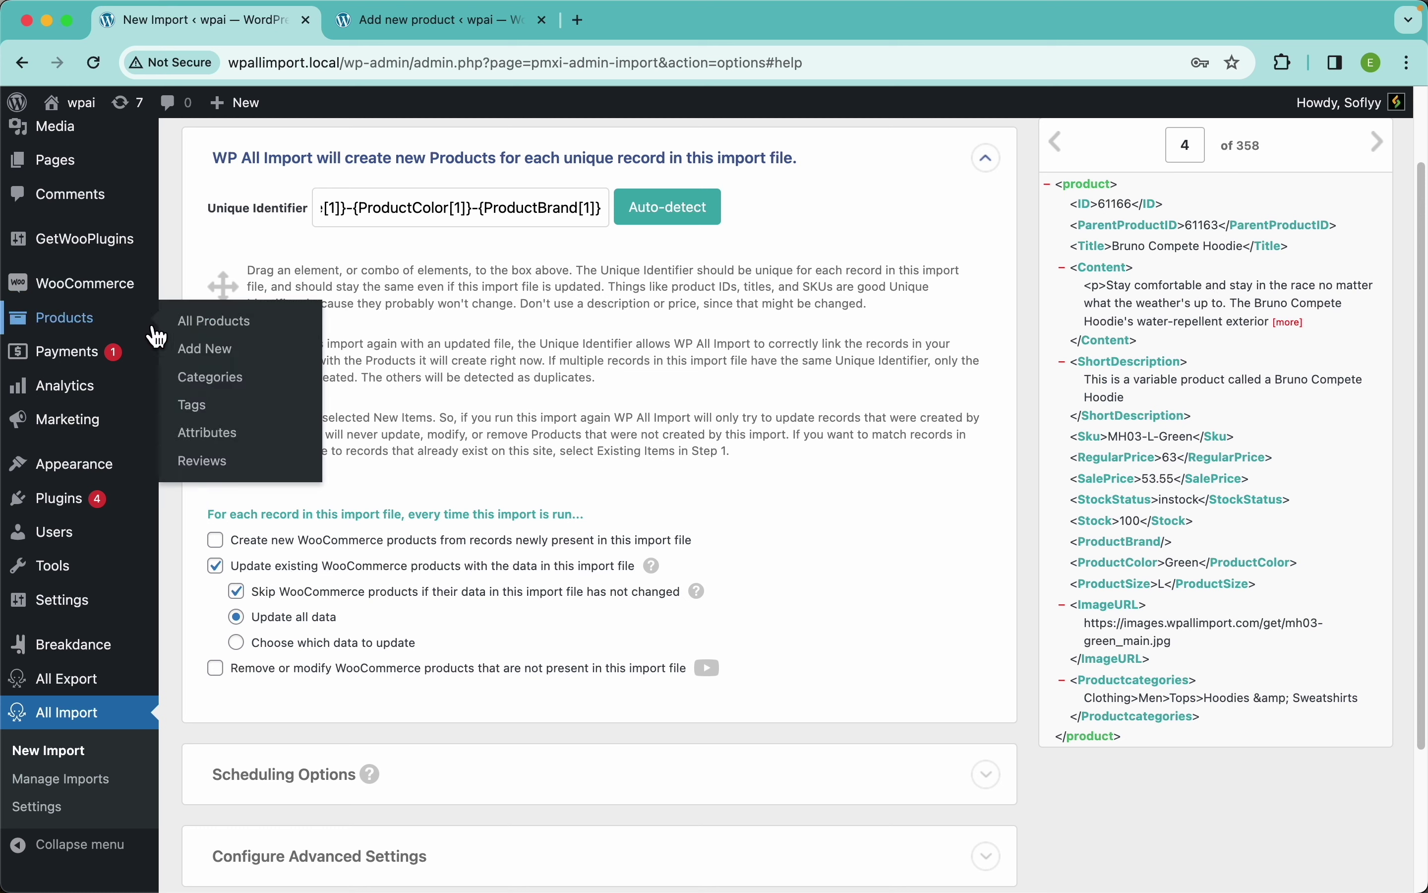
{"action": "left_click", "coordinate": [540, 546]}
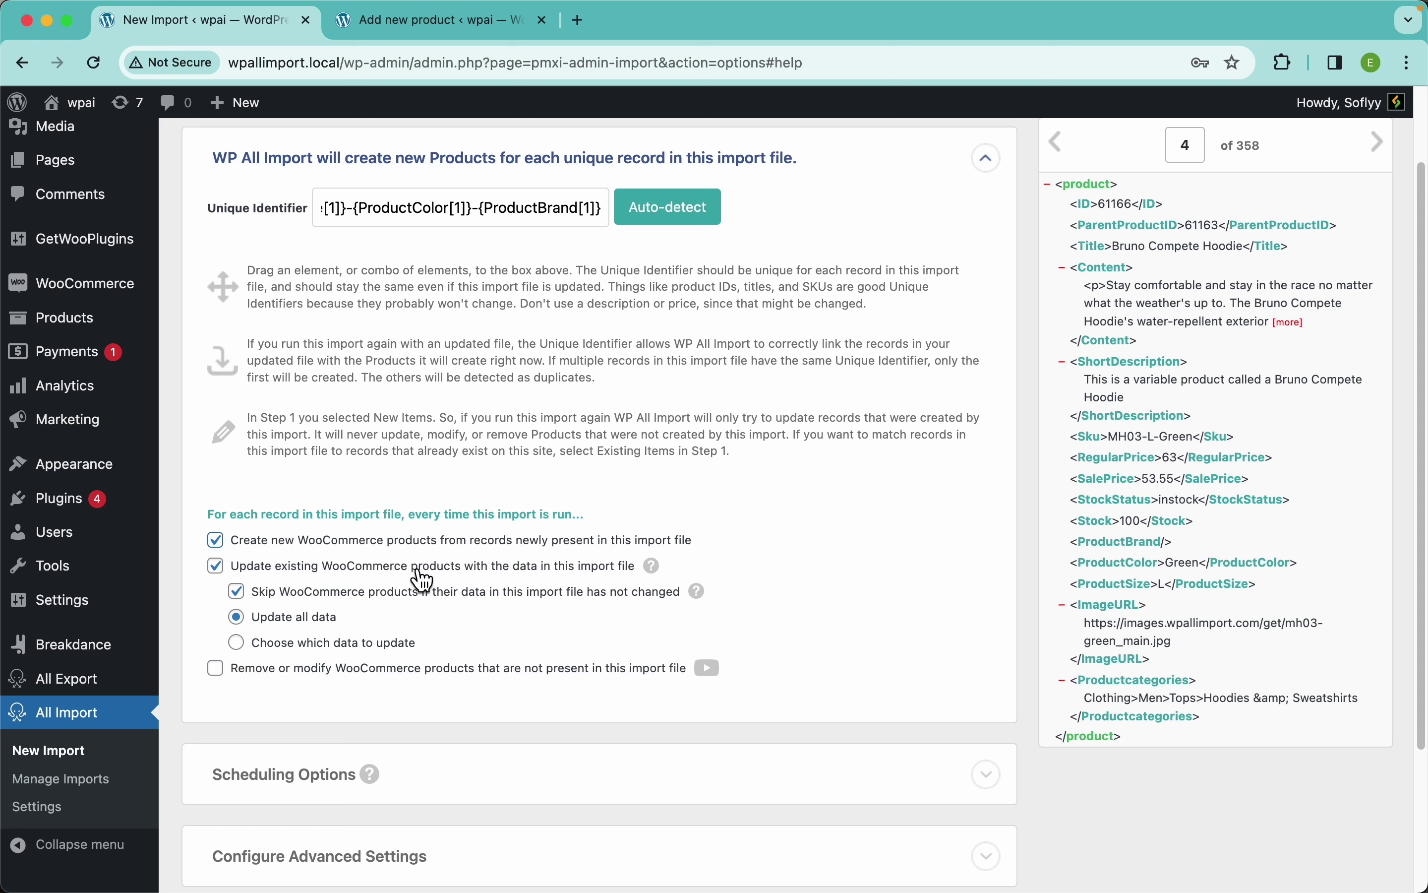
{"action": "double_click", "coordinate": [401, 542]}
{"action": "left_click", "coordinate": [403, 499]}
{"action": "scroll", "coordinate": [472, 502], "scroll_direction": "down", "scroll_amount": 5}
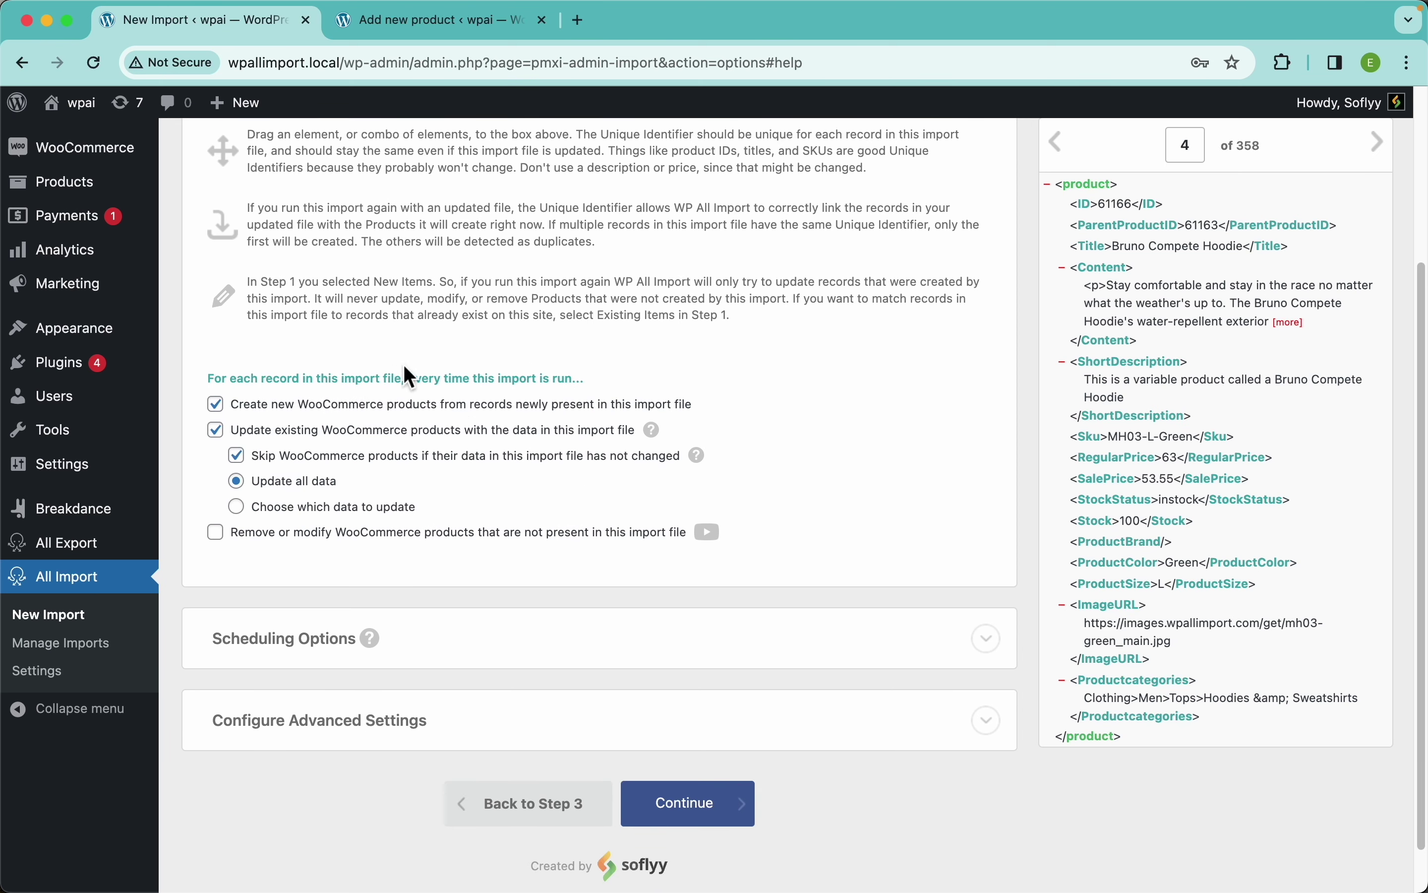
- Turn the updating of existing WooCommerce products with the import file's data off and back on
{"action": "left_click", "coordinate": [393, 434]}
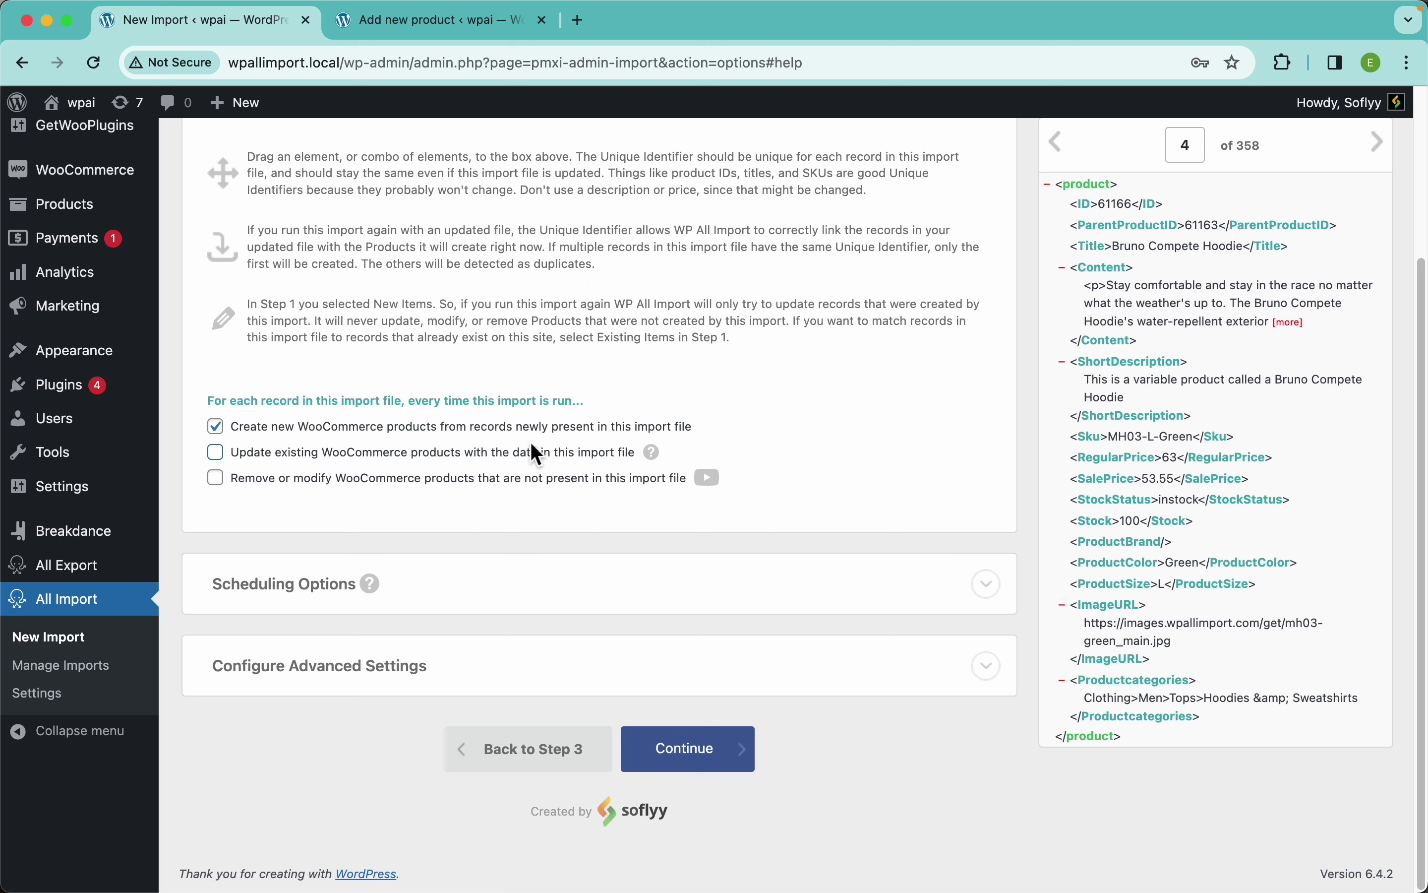
{"action": "left_click", "coordinate": [490, 459]}
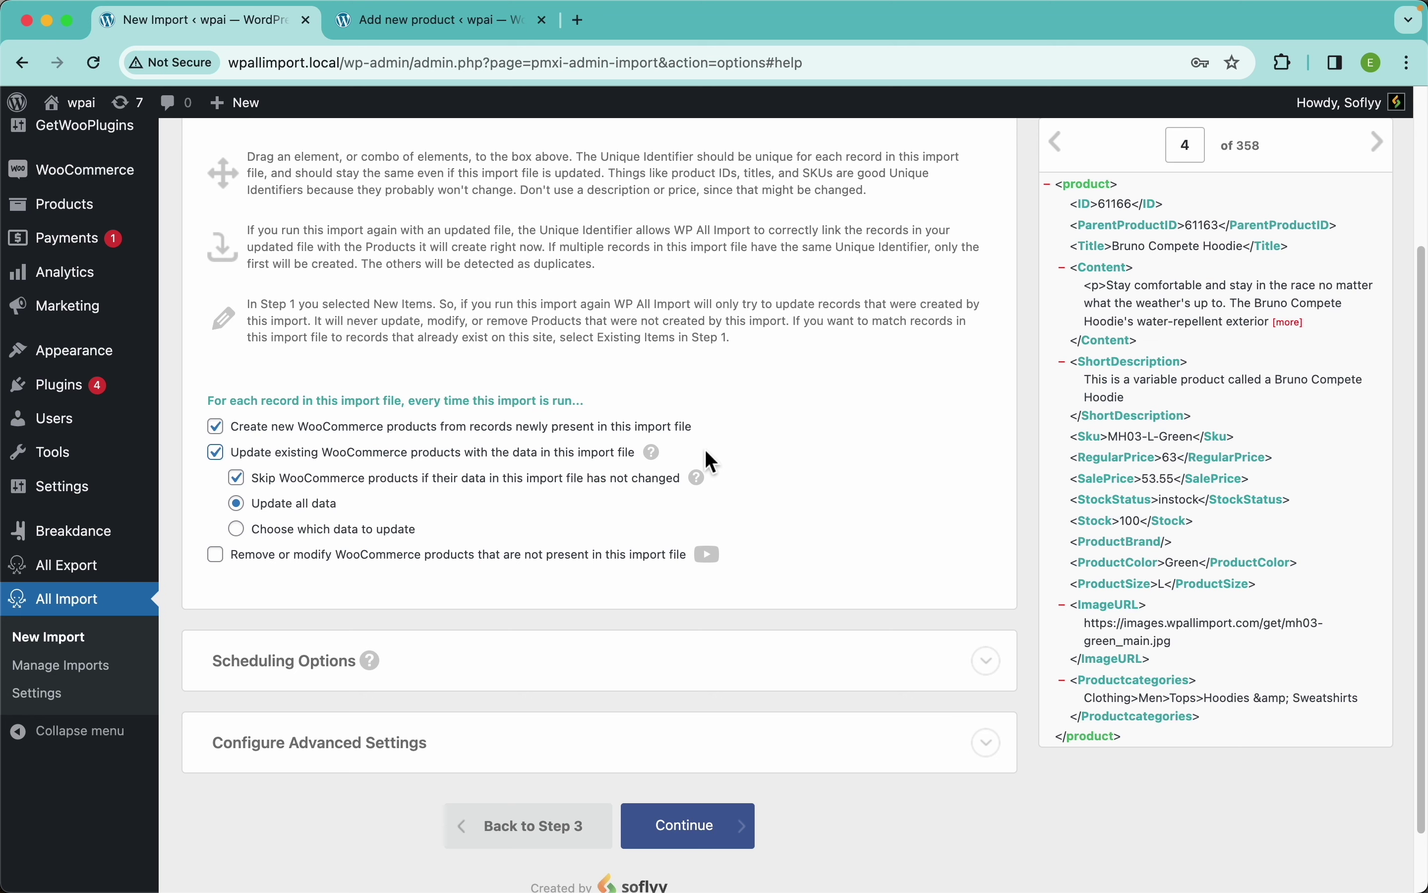
{"action": "left_click", "coordinate": [549, 453]}
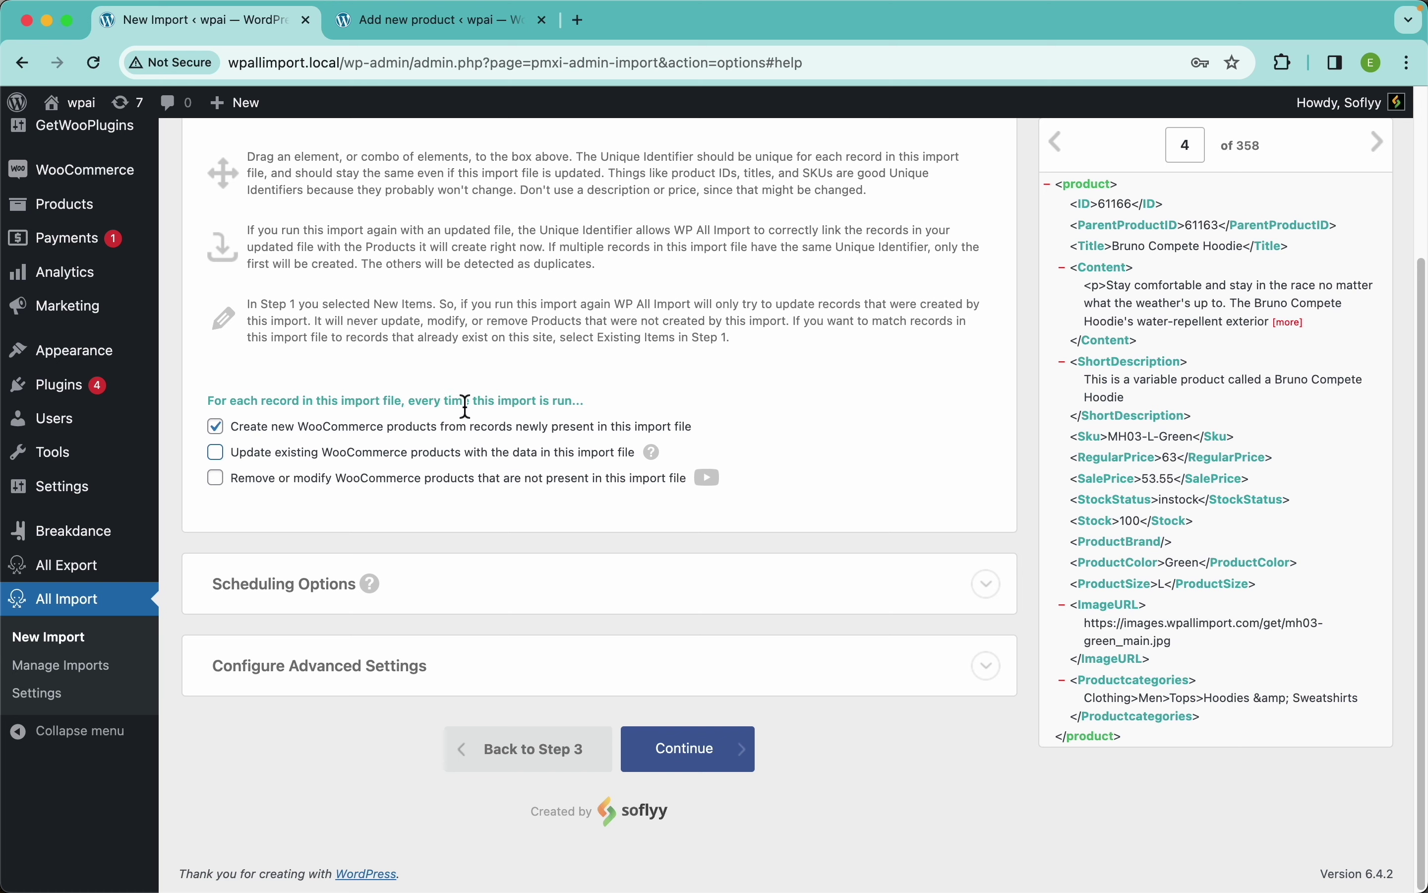
{"action": "left_click", "coordinate": [503, 454]}
- Try restricting updates of existing products to images only, and return to updating all data
{"action": "left_click", "coordinate": [364, 533]}
{"action": "scroll", "coordinate": [509, 490], "scroll_direction": "down", "scroll_amount": 5}
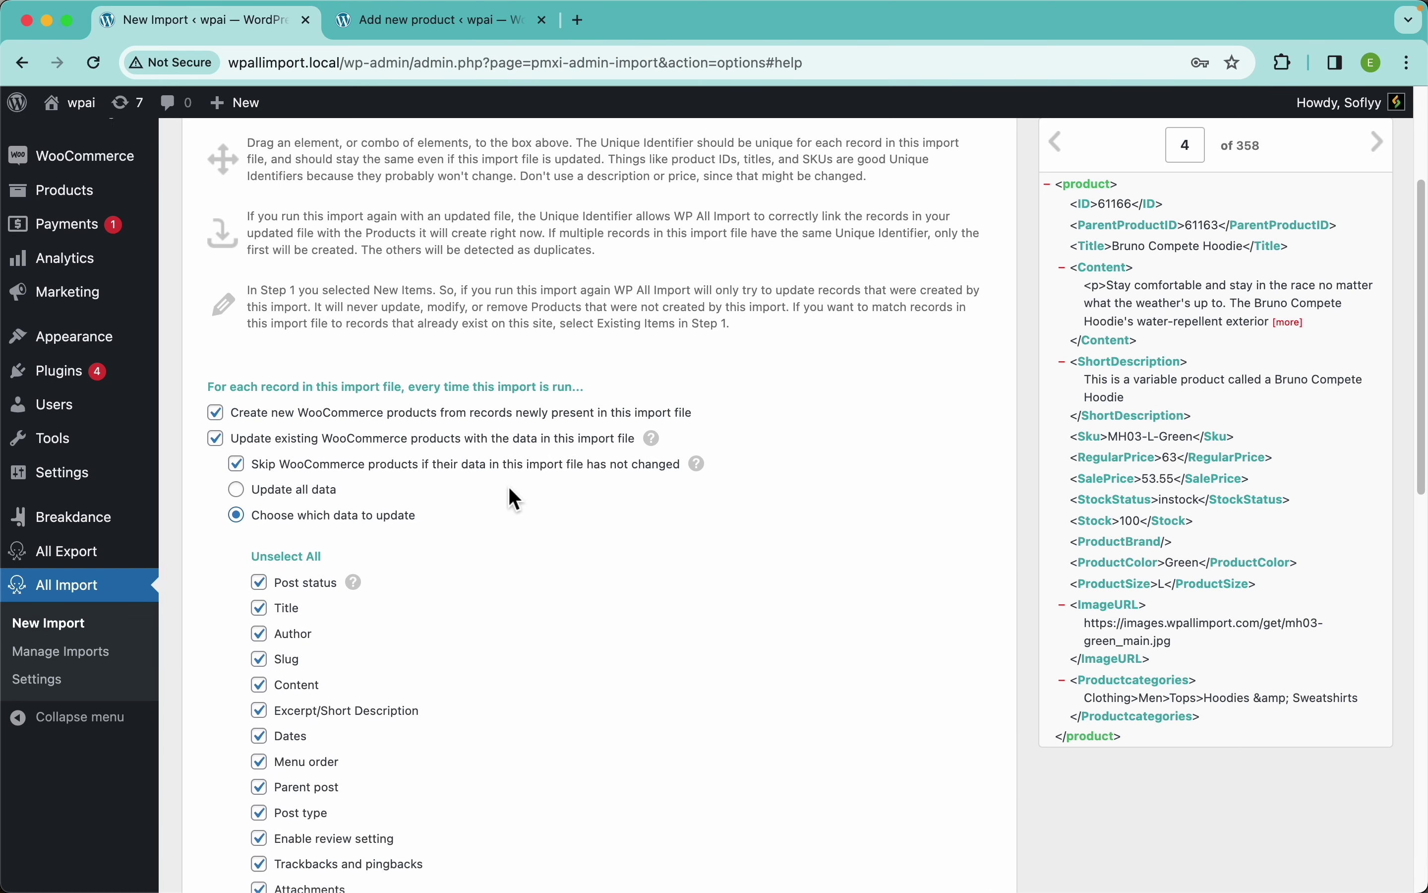
{"action": "scroll", "coordinate": [377, 431], "scroll_direction": "down", "scroll_amount": 4}
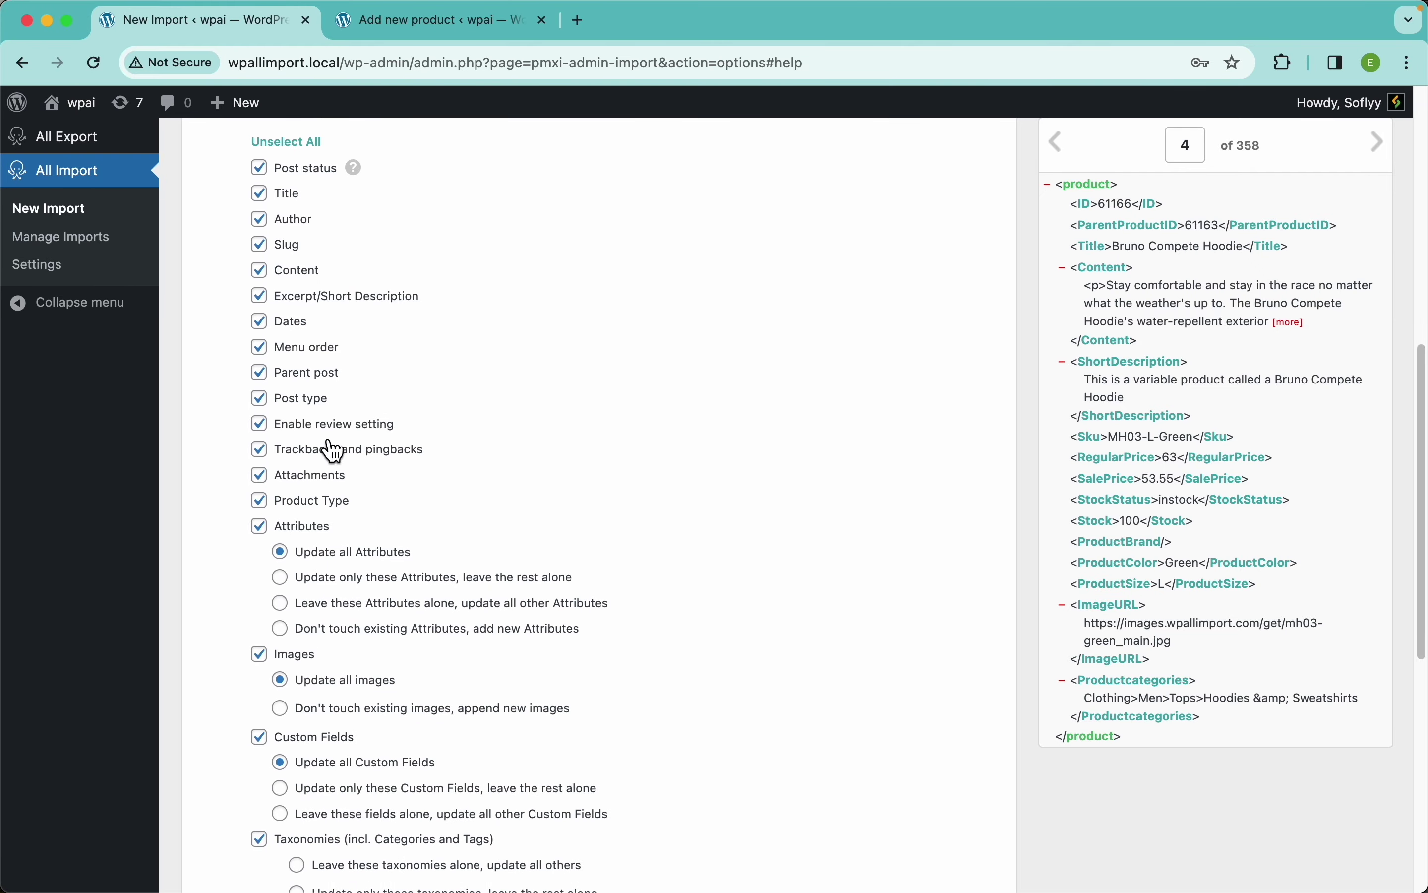
{"action": "scroll", "coordinate": [417, 588], "scroll_direction": "up", "scroll_amount": 5}
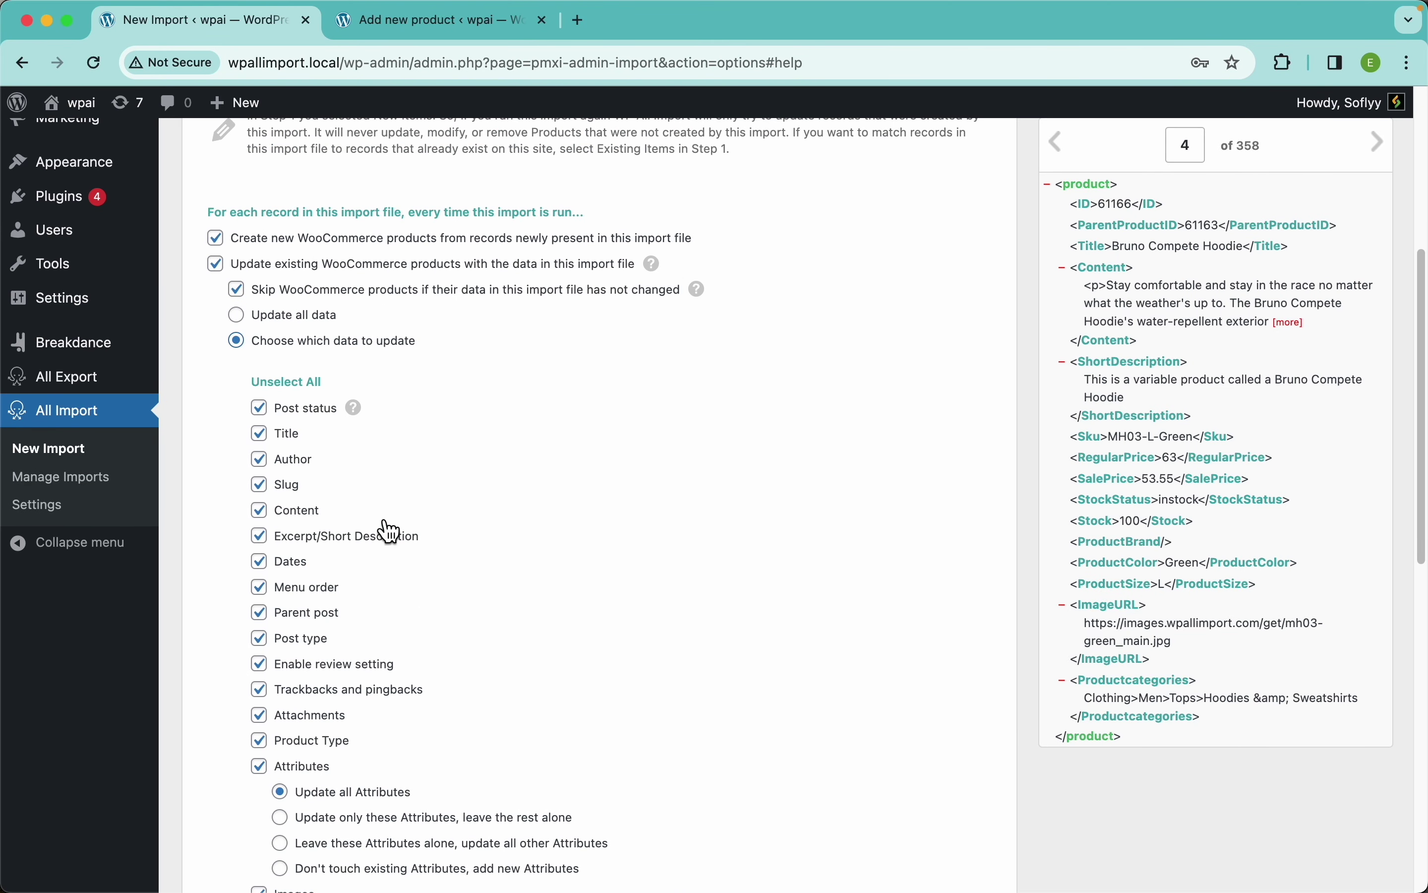
{"action": "left_click", "coordinate": [322, 388]}
{"action": "scroll", "coordinate": [394, 543], "scroll_direction": "down", "scroll_amount": 5}
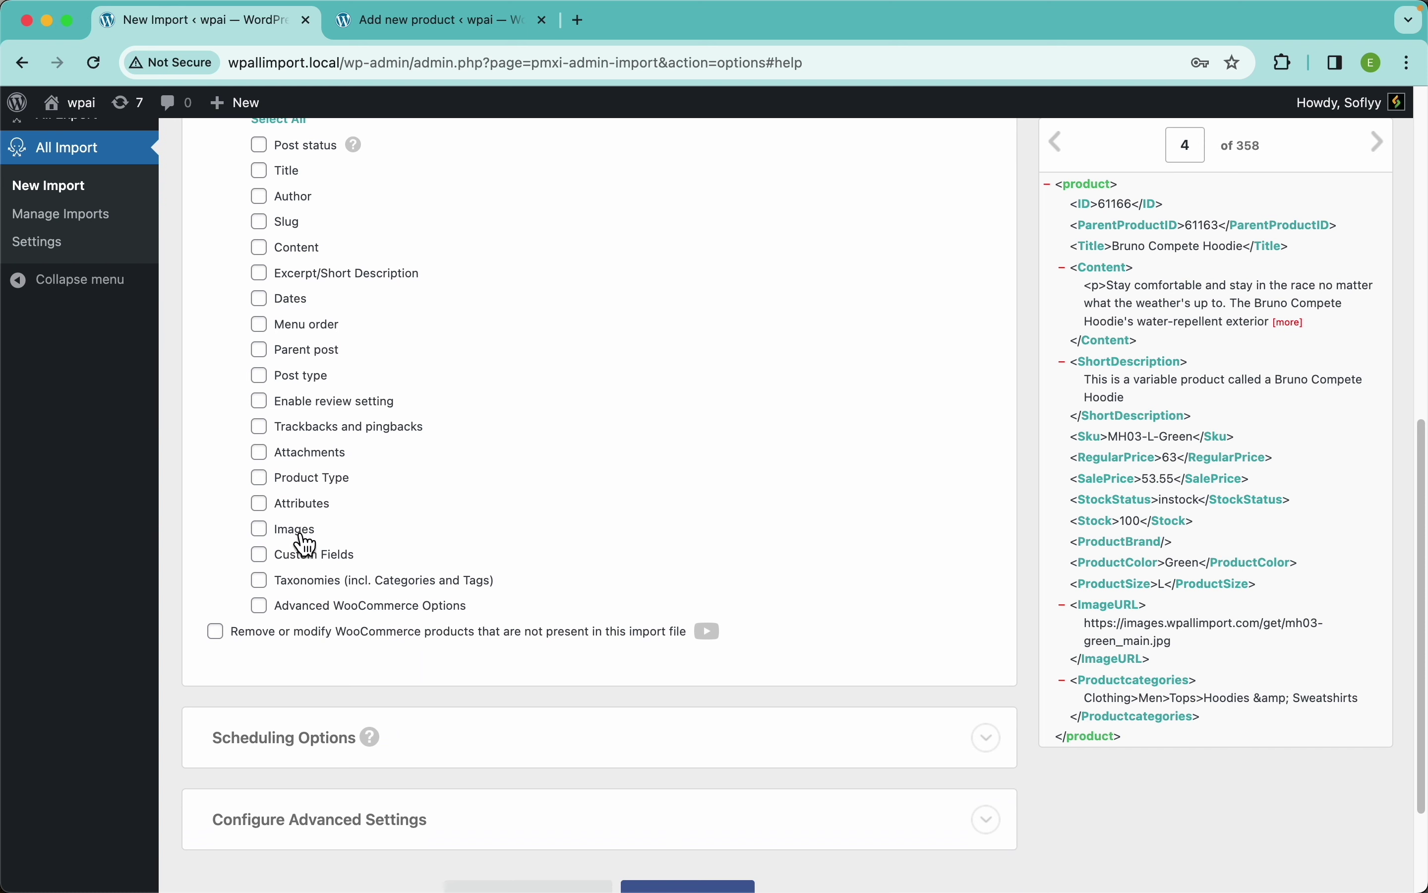
{"action": "left_click", "coordinate": [263, 529]}
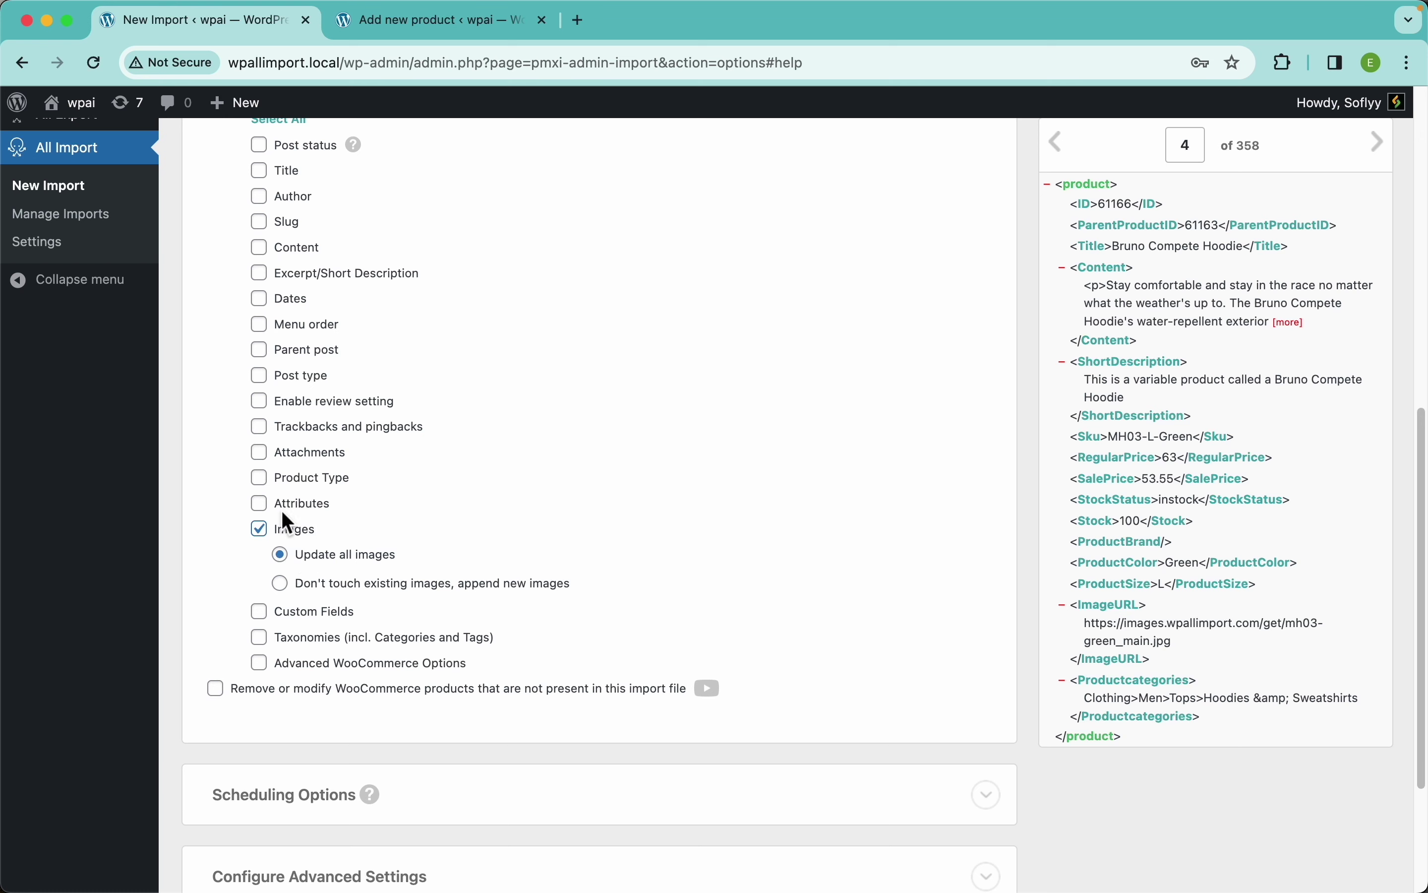
{"action": "scroll", "coordinate": [424, 536], "scroll_direction": "up", "scroll_amount": 3}
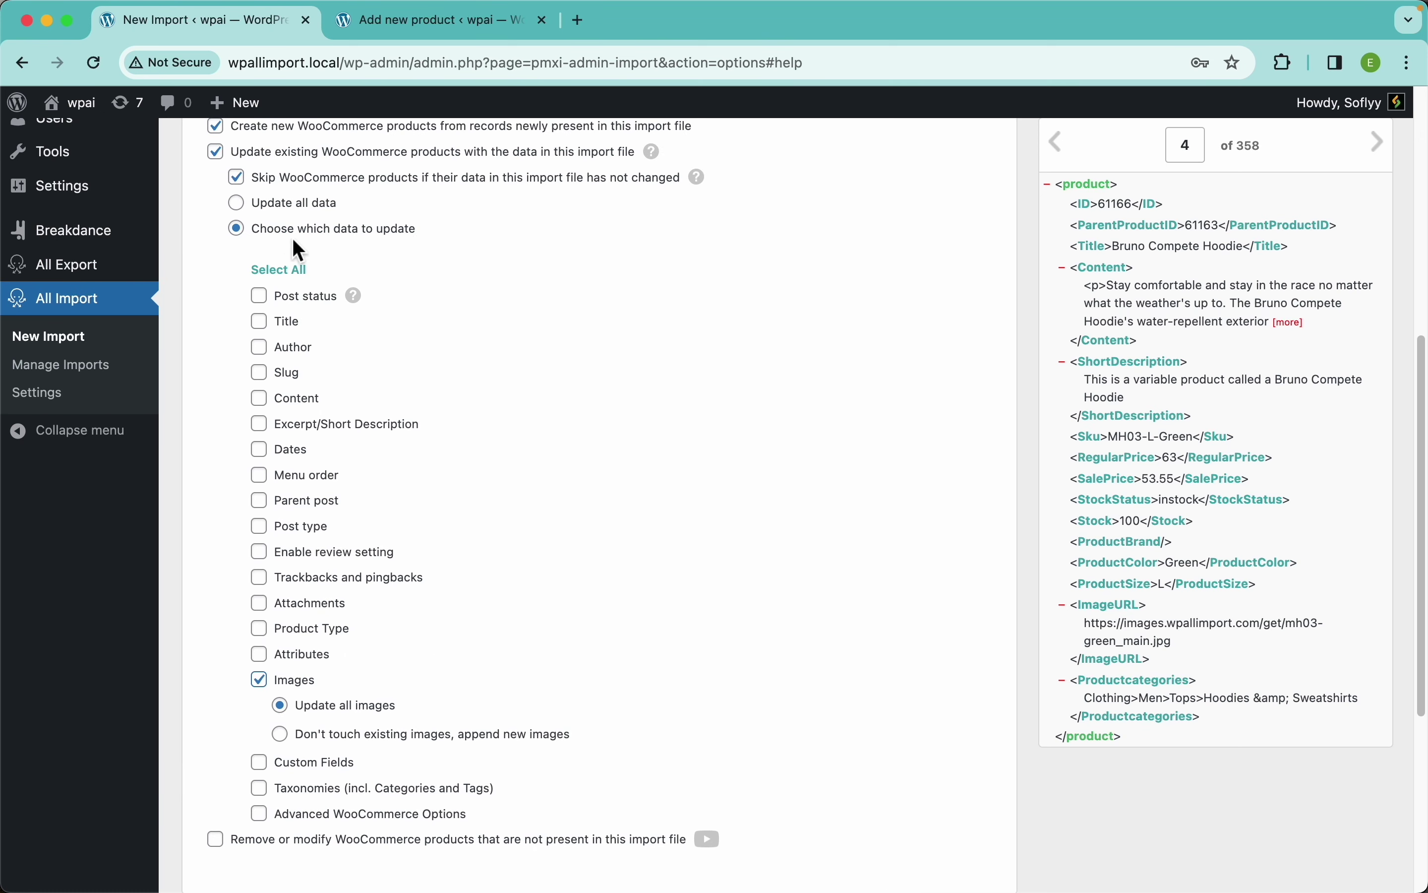
{"action": "left_click", "coordinate": [295, 207]}
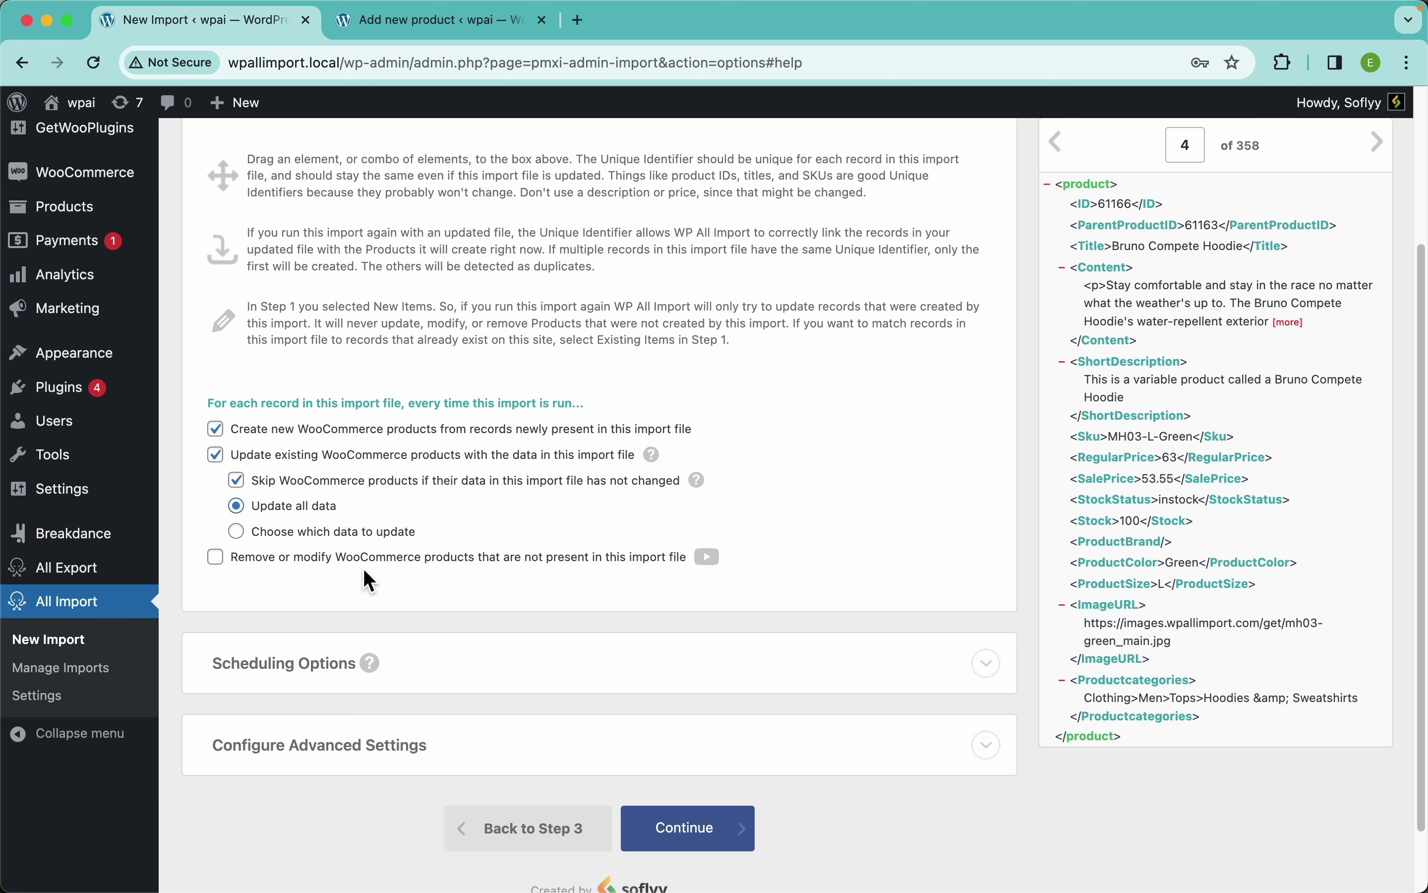
- Enable removing or modifying products missing from the file, compare both scopes, and keep only products created or updated by this import
{"action": "left_click", "coordinate": [401, 560]}
{"action": "scroll", "coordinate": [480, 573], "scroll_direction": "down", "scroll_amount": 3}
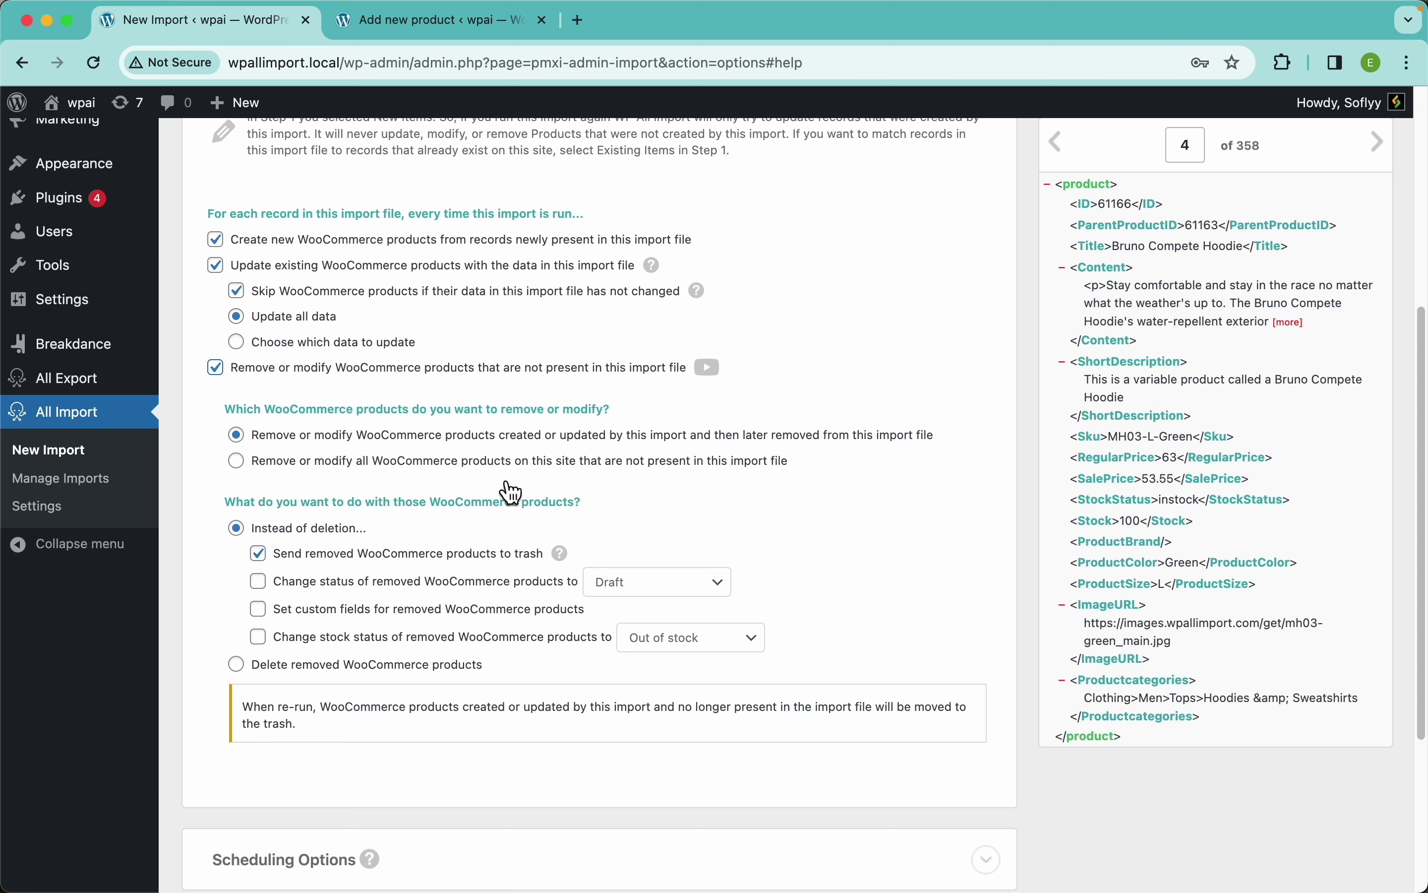
{"action": "scroll", "coordinate": [466, 595], "scroll_direction": "down", "scroll_amount": 2}
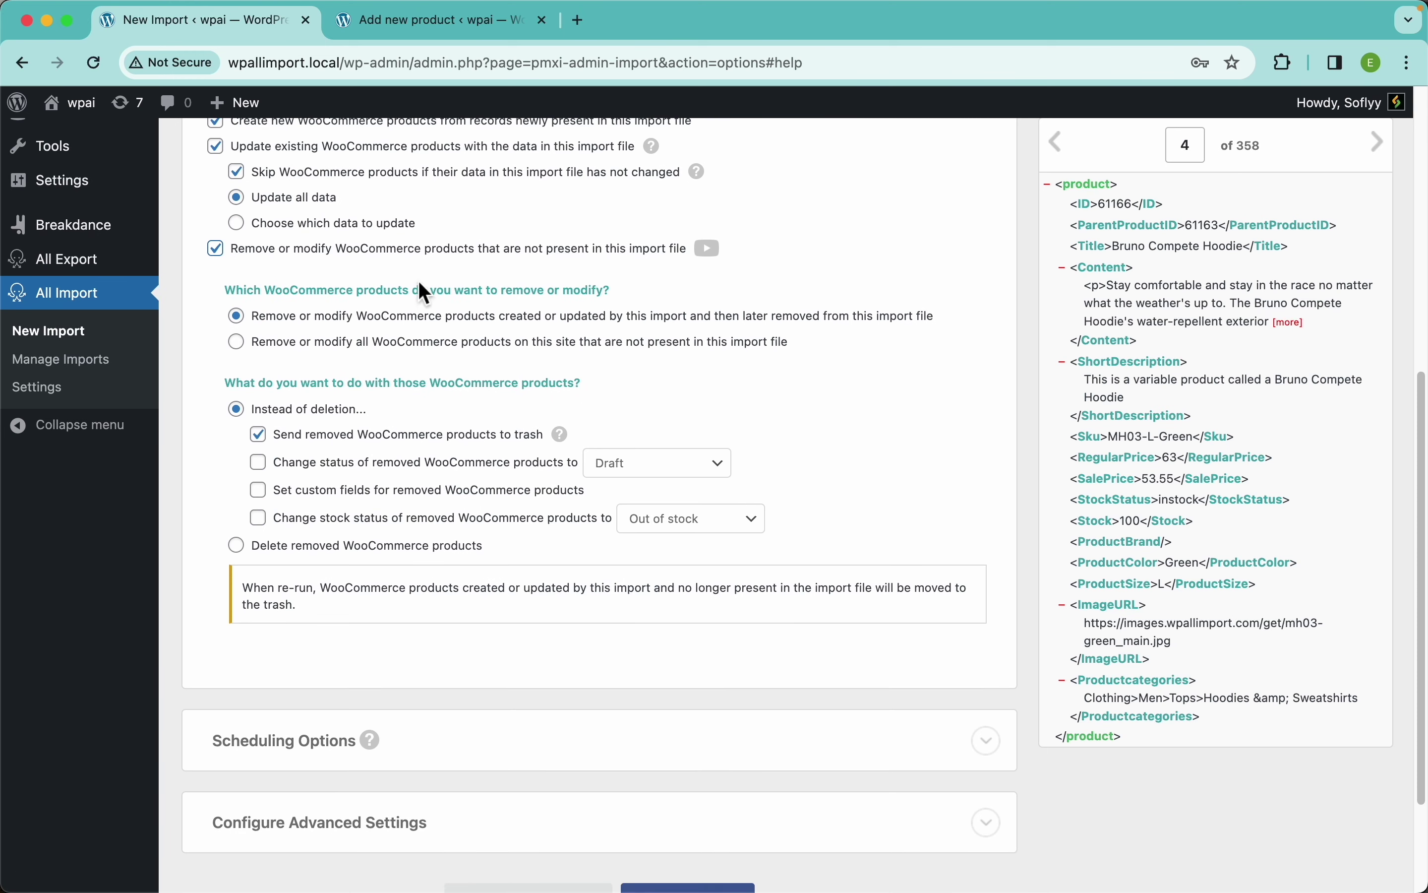
{"action": "left_click", "coordinate": [385, 357]}
{"action": "left_click", "coordinate": [393, 319]}
{"action": "left_click", "coordinate": [384, 350]}
{"action": "left_click", "coordinate": [389, 322]}
{"action": "left_click", "coordinate": [373, 348]}
{"action": "left_click", "coordinate": [392, 323]}
{"action": "left_click", "coordinate": [449, 348]}
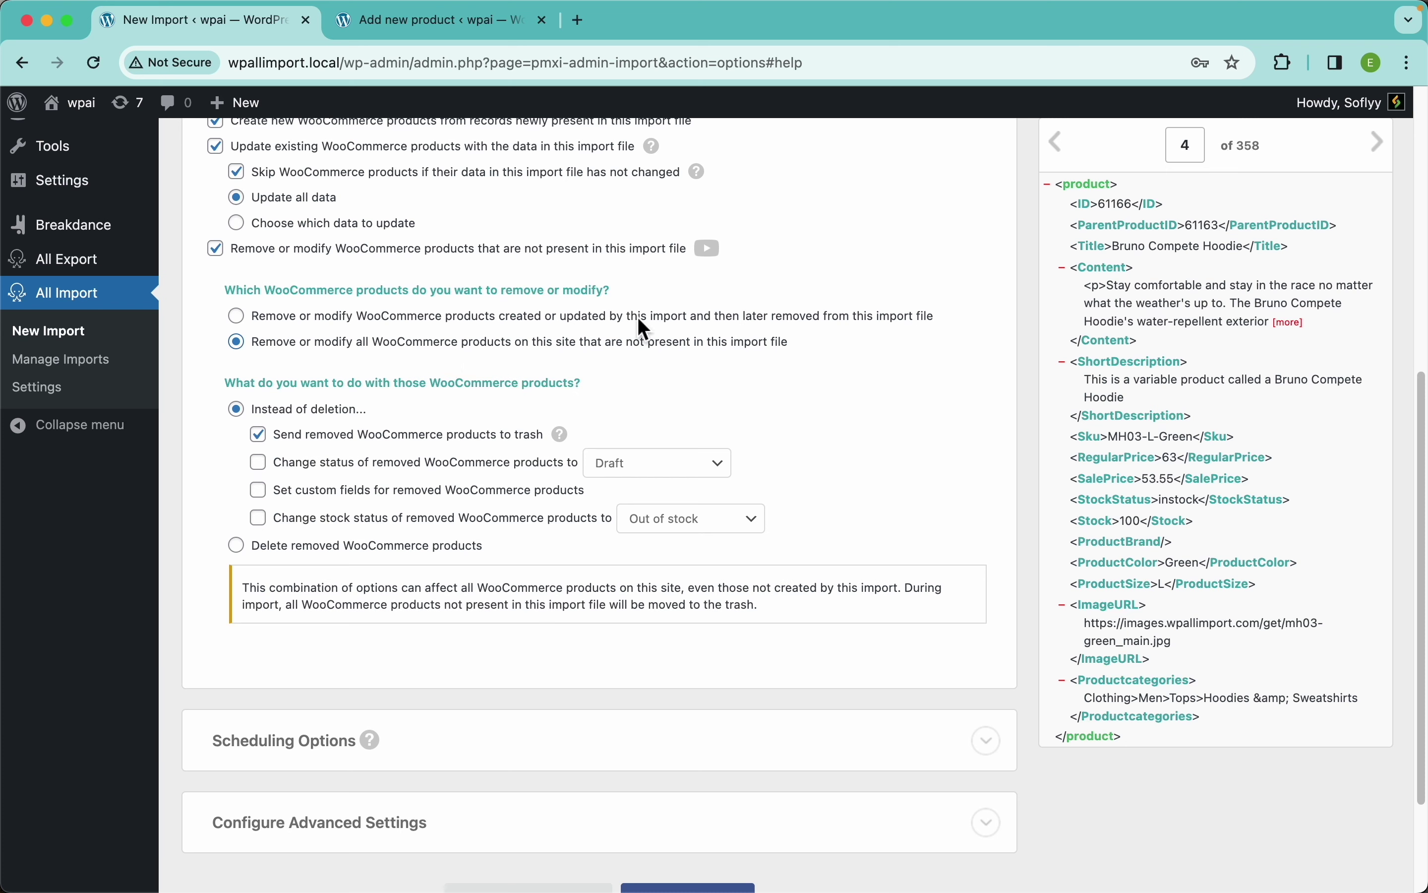
{"action": "left_click", "coordinate": [416, 322]}
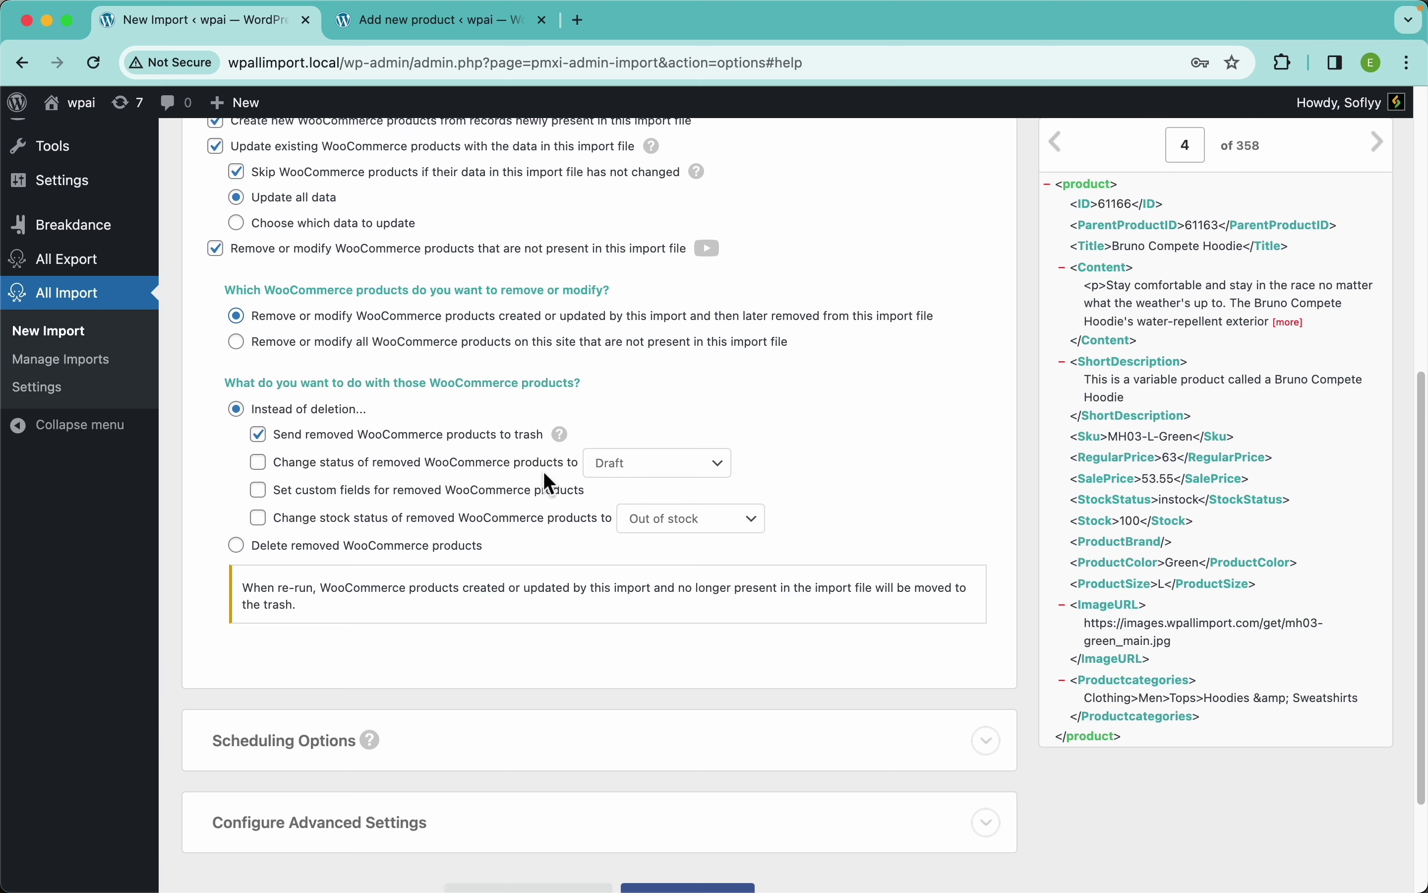
- For removed products, replace sending to trash with Draft status, try the custom fields option, and set the stock status to Out of stock
{"action": "left_click", "coordinate": [495, 438]}
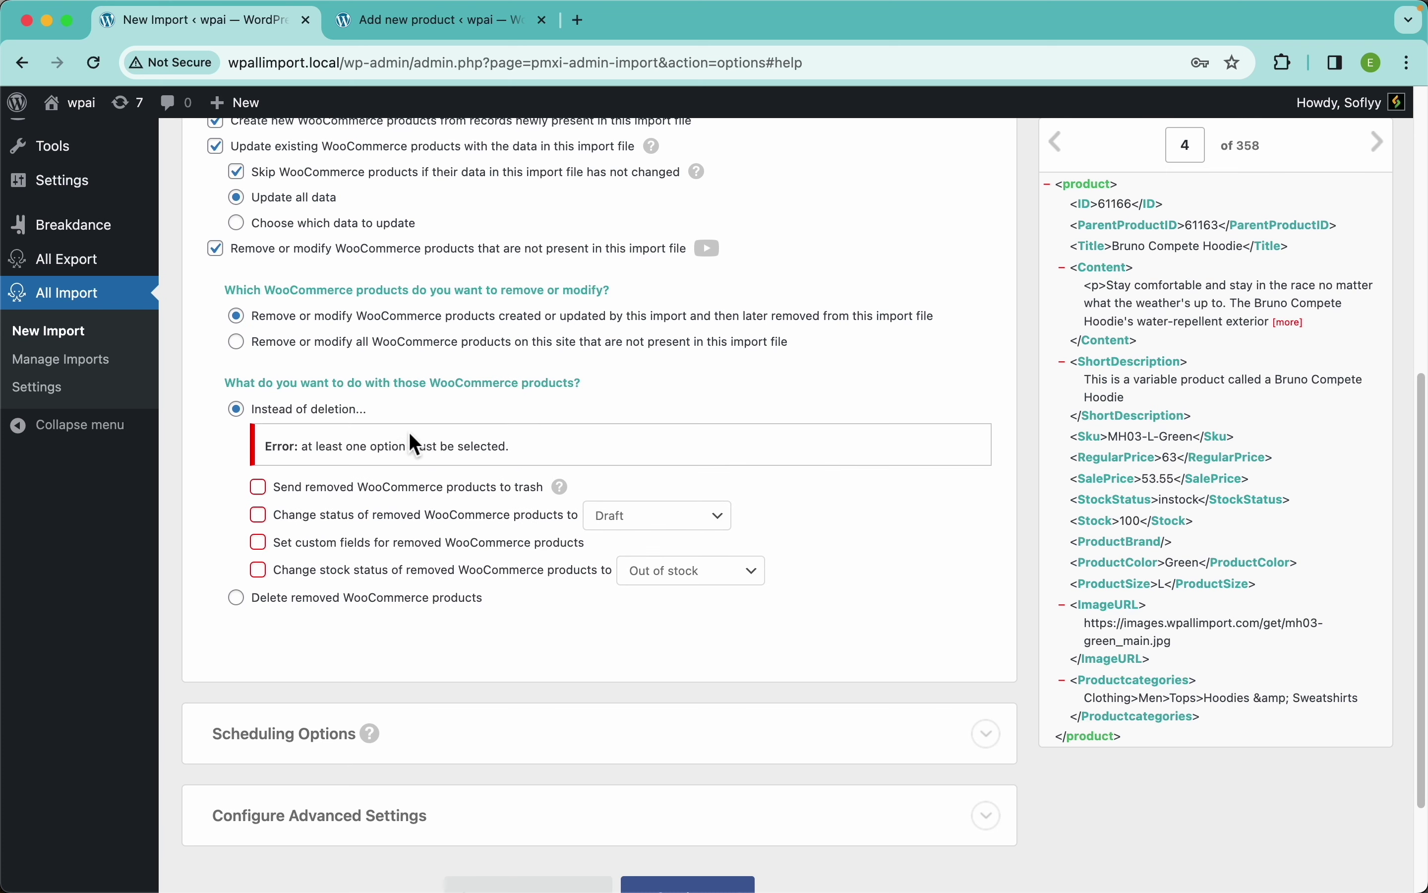
{"action": "left_click", "coordinate": [409, 527]}
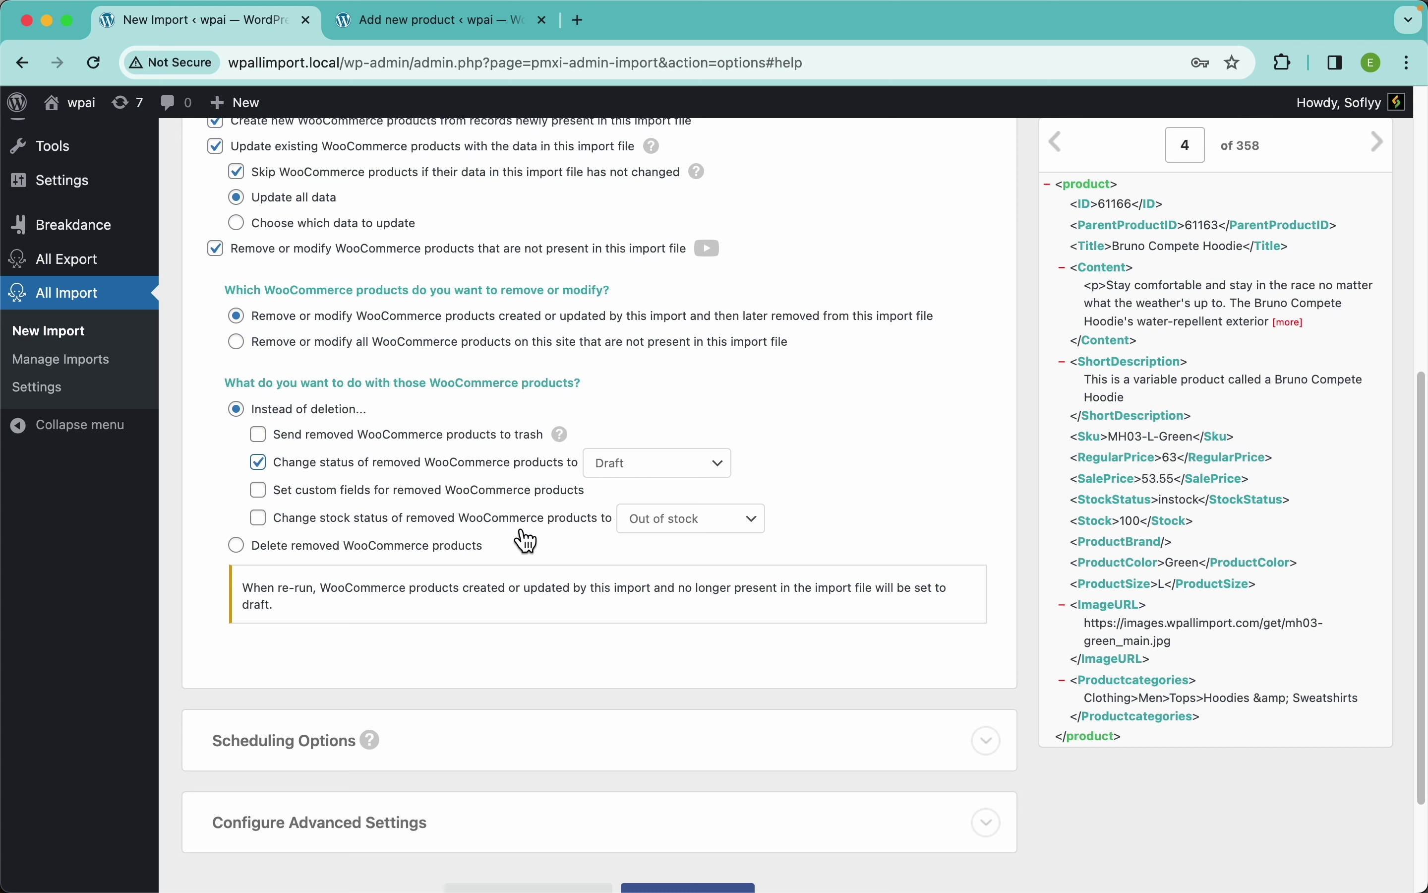
{"action": "left_click", "coordinate": [653, 468]}
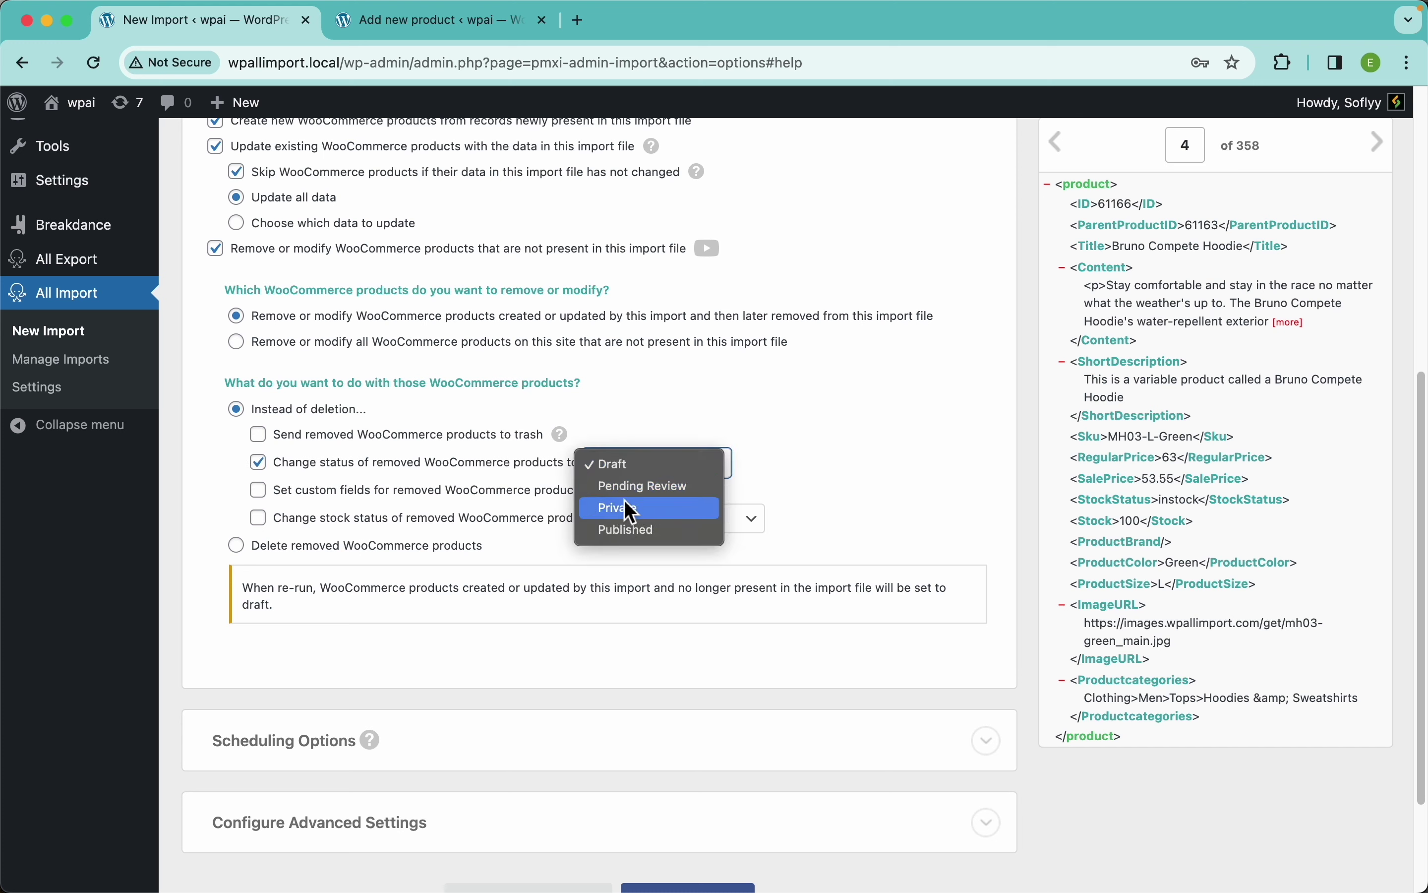
{"action": "left_click", "coordinate": [819, 459]}
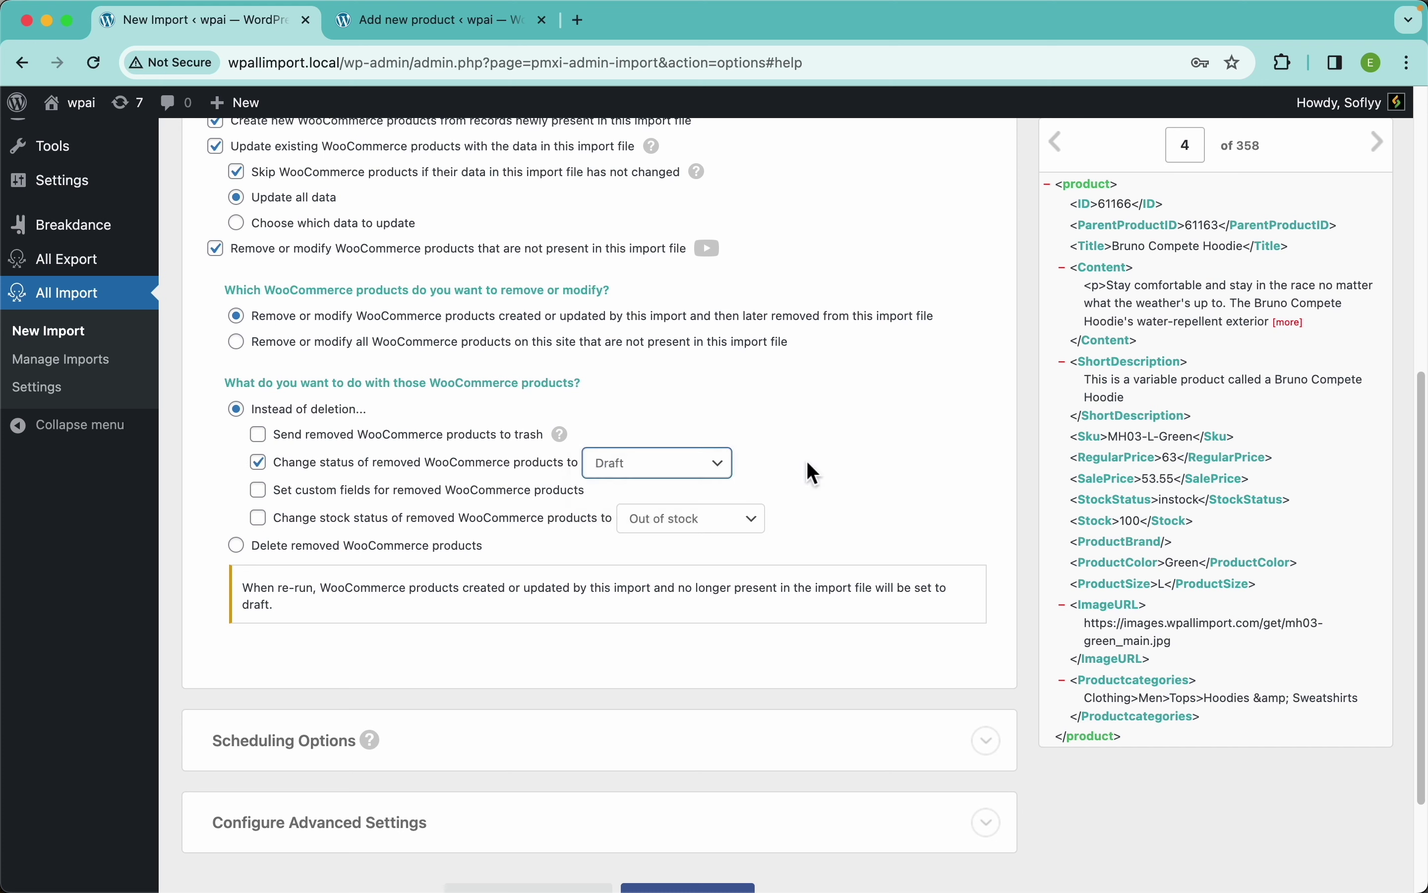
{"action": "left_click", "coordinate": [483, 501]}
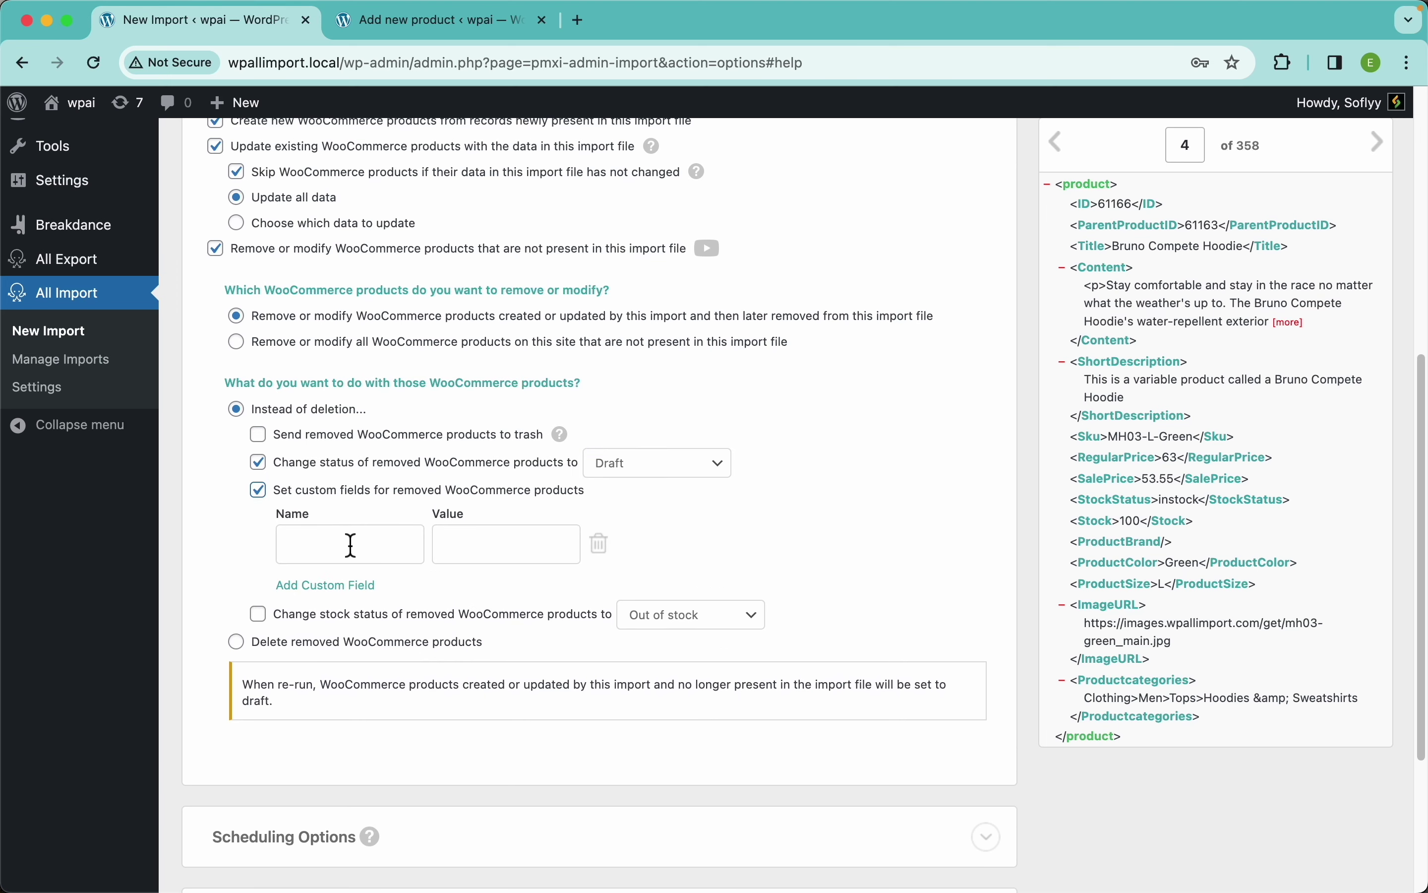
{"action": "left_click", "coordinate": [482, 501]}
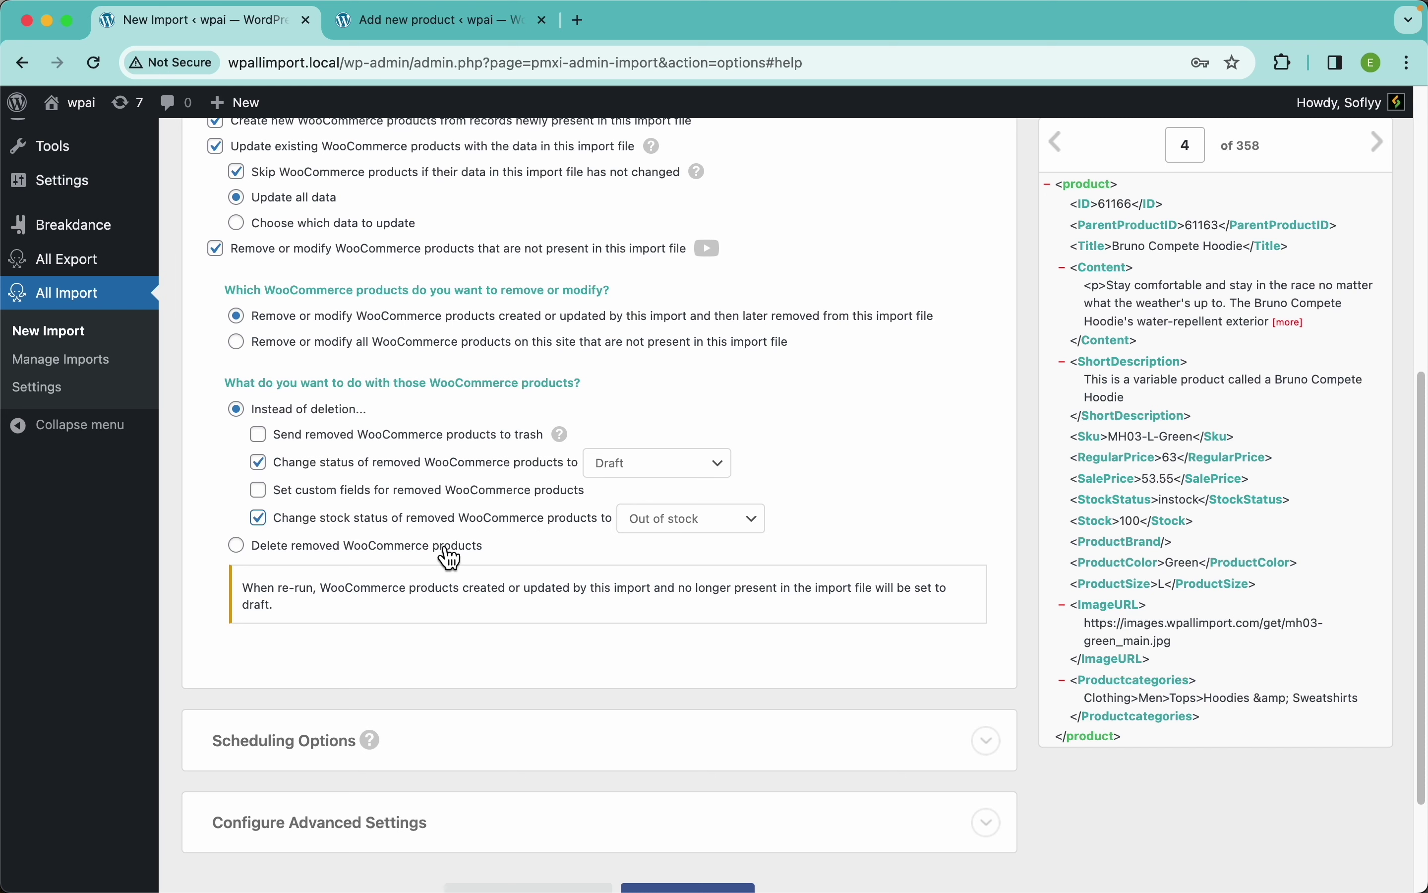
- Try deleting removed products with their attached files and images, and disable removing or modifying products missing from the file
{"action": "left_click", "coordinate": [421, 549]}
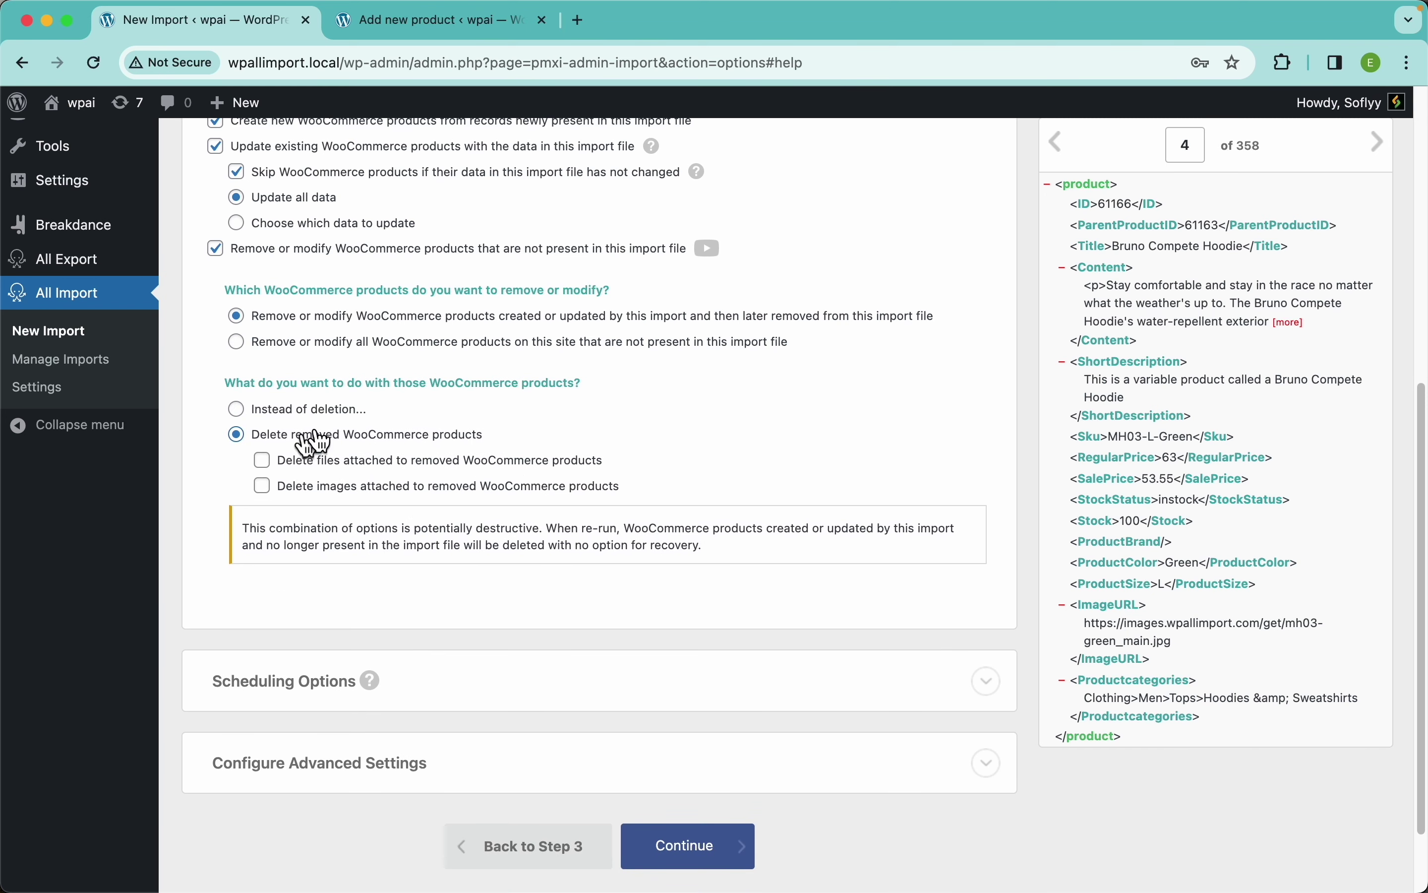
{"action": "left_click", "coordinate": [336, 470]}
{"action": "left_click", "coordinate": [338, 487]}
{"action": "left_click", "coordinate": [378, 253]}
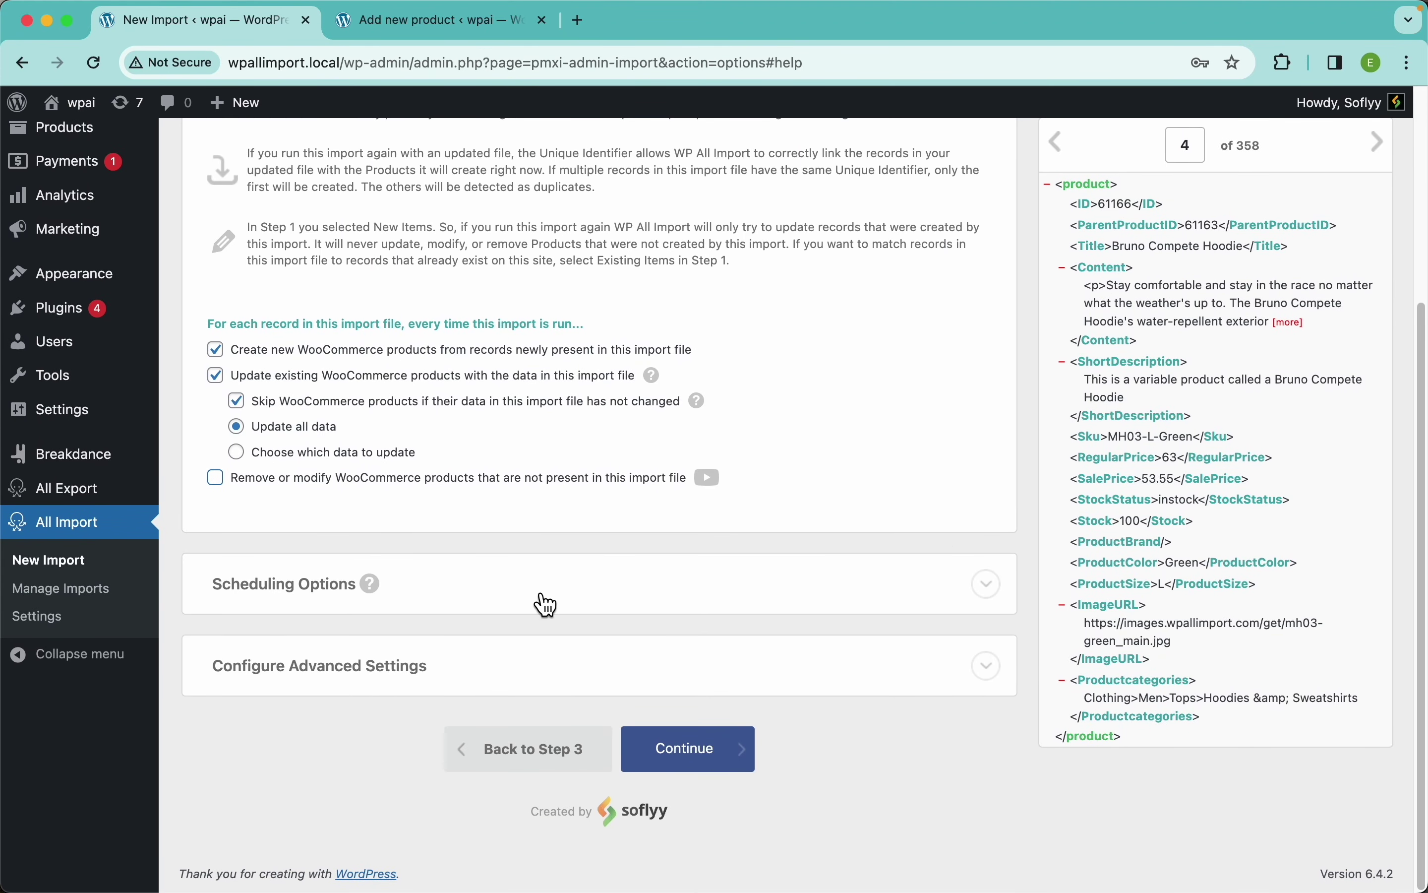
- Accept the import settings, continue to the confirmation page, and review the XPath expression in the import summary
{"action": "mouse_move", "coordinate": [546, 604]}
{"action": "scroll", "coordinate": [729, 494], "scroll_direction": "up", "scroll_amount": 5}
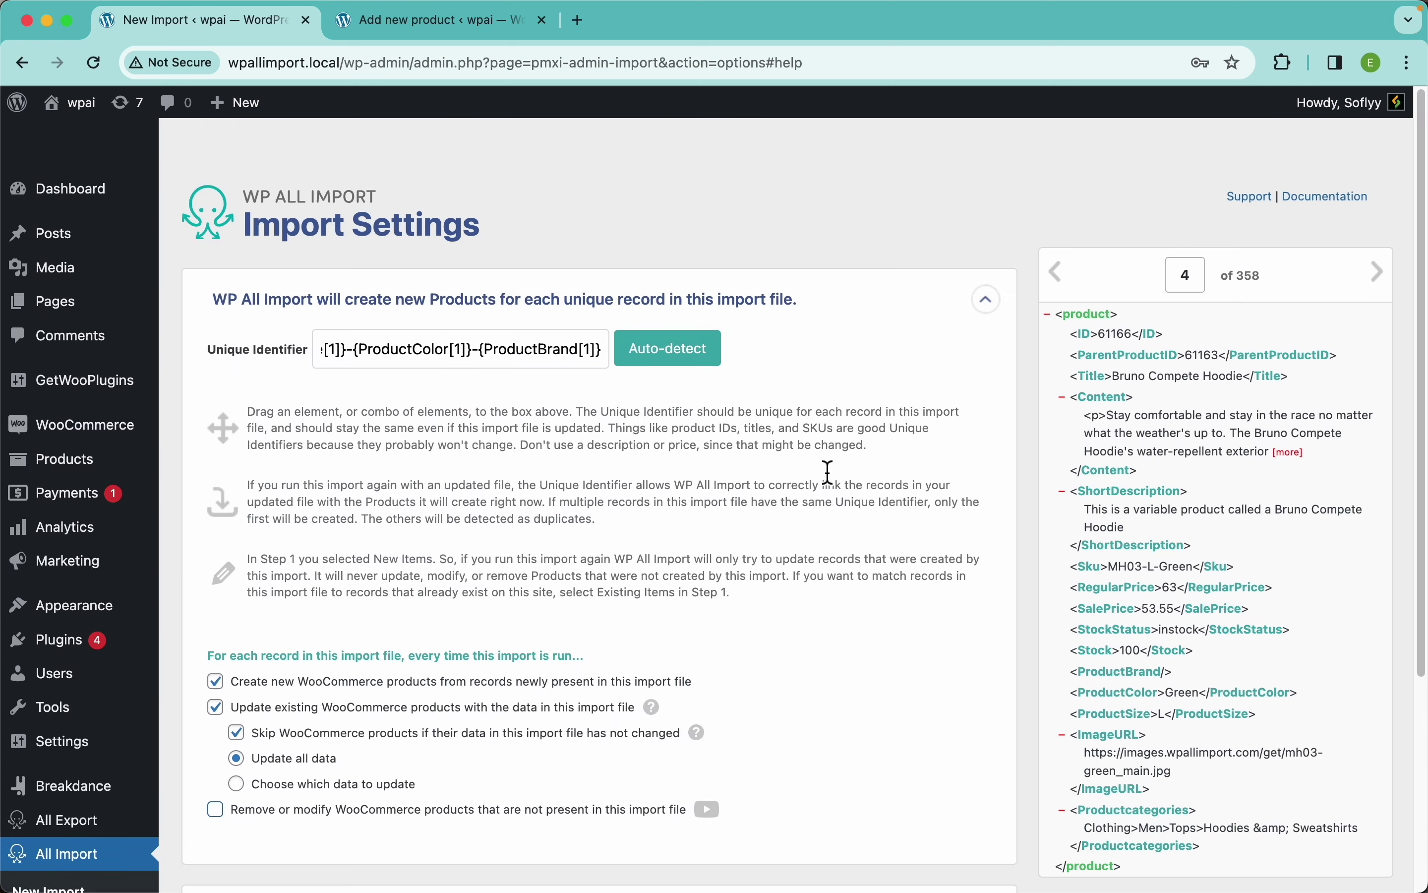
{"action": "scroll", "coordinate": [532, 355], "scroll_direction": "down", "scroll_amount": 5}
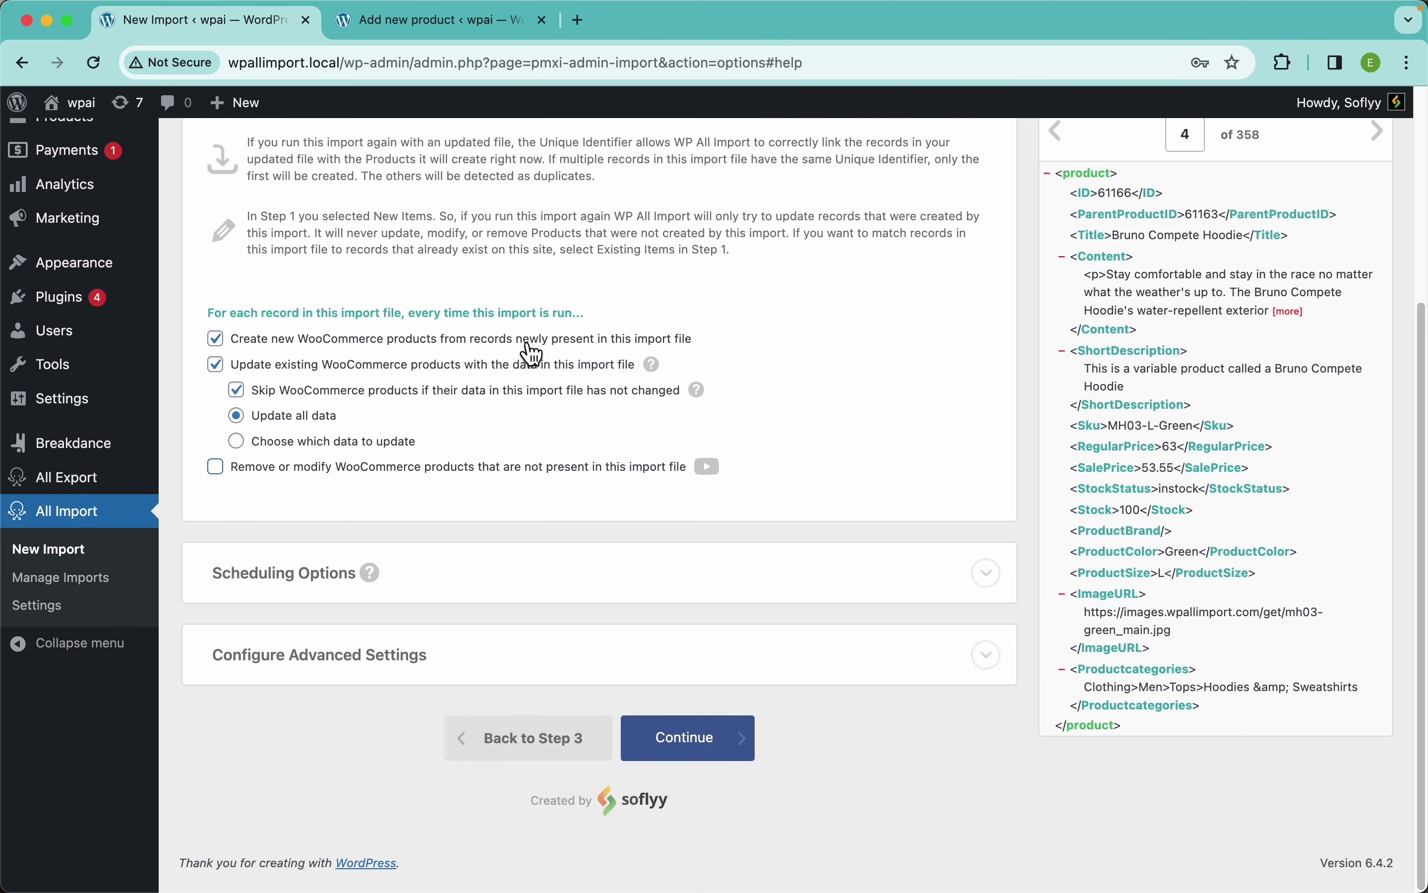
{"action": "left_click", "coordinate": [730, 762]}
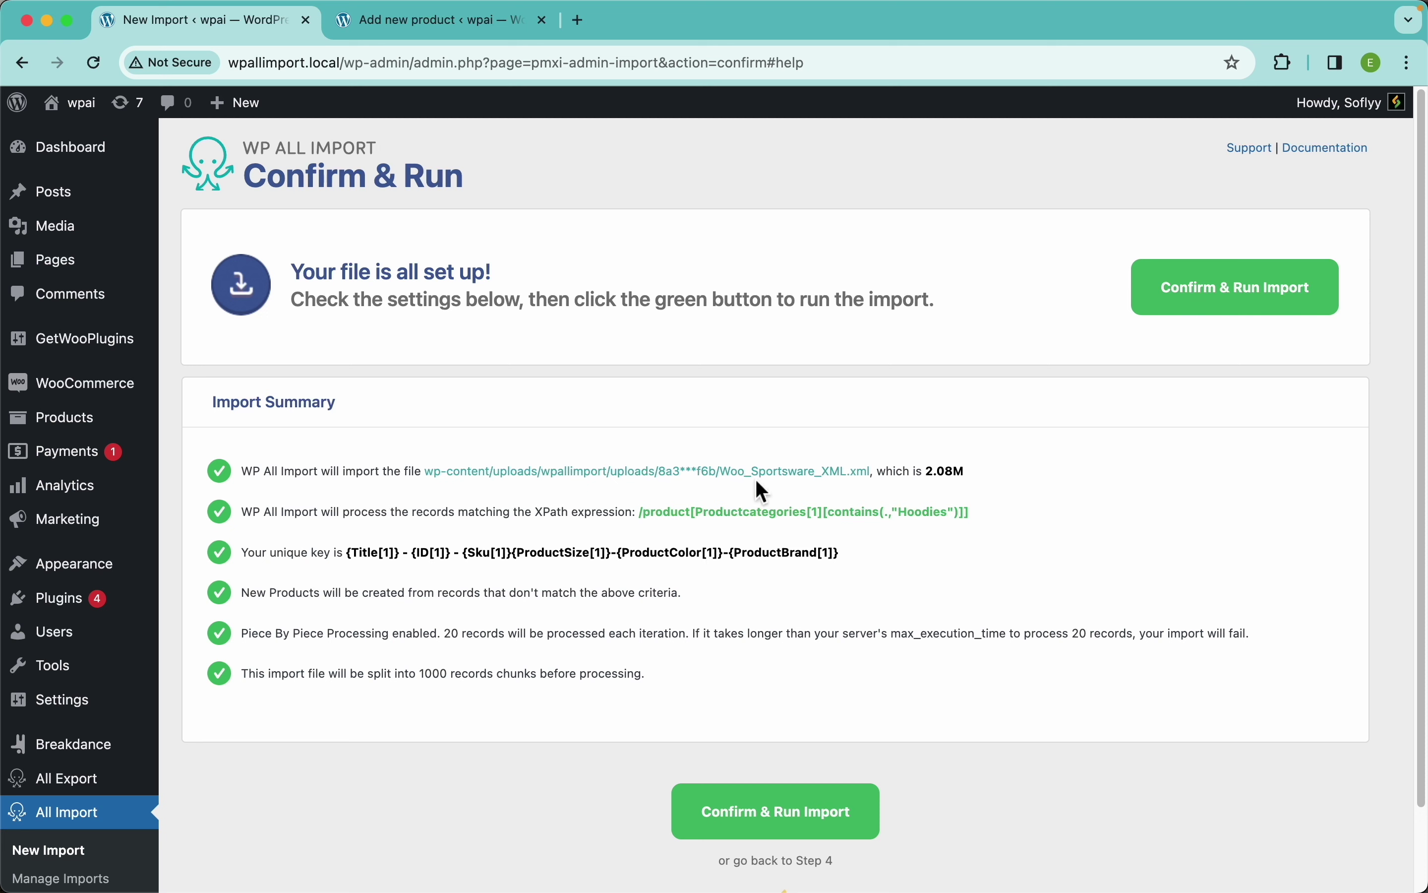
{"action": "left_click_drag", "start_coordinate": [985, 517], "coordinate": [638, 519]}
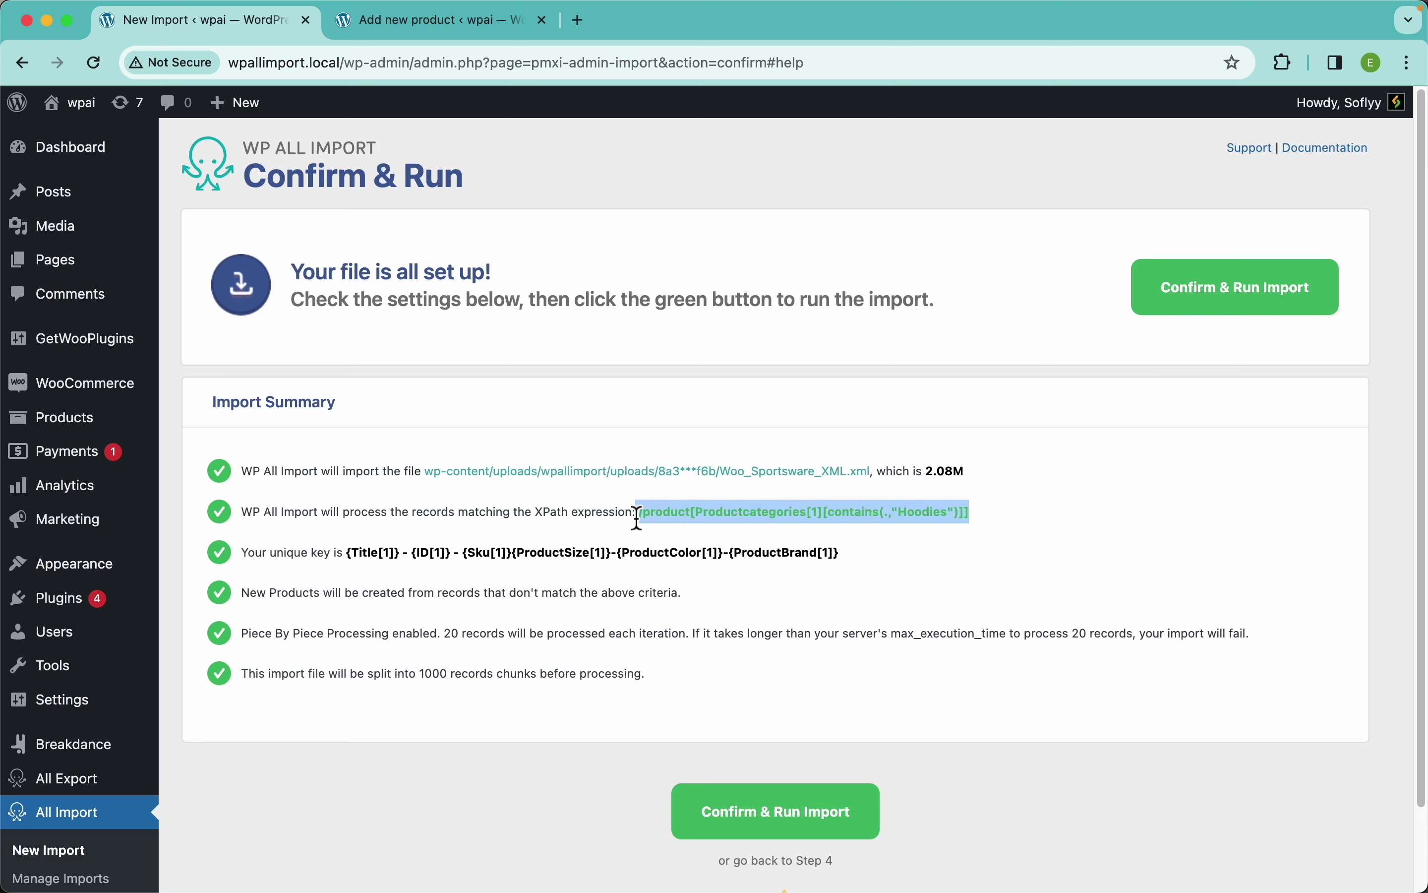
{"action": "left_click", "coordinate": [937, 569]}
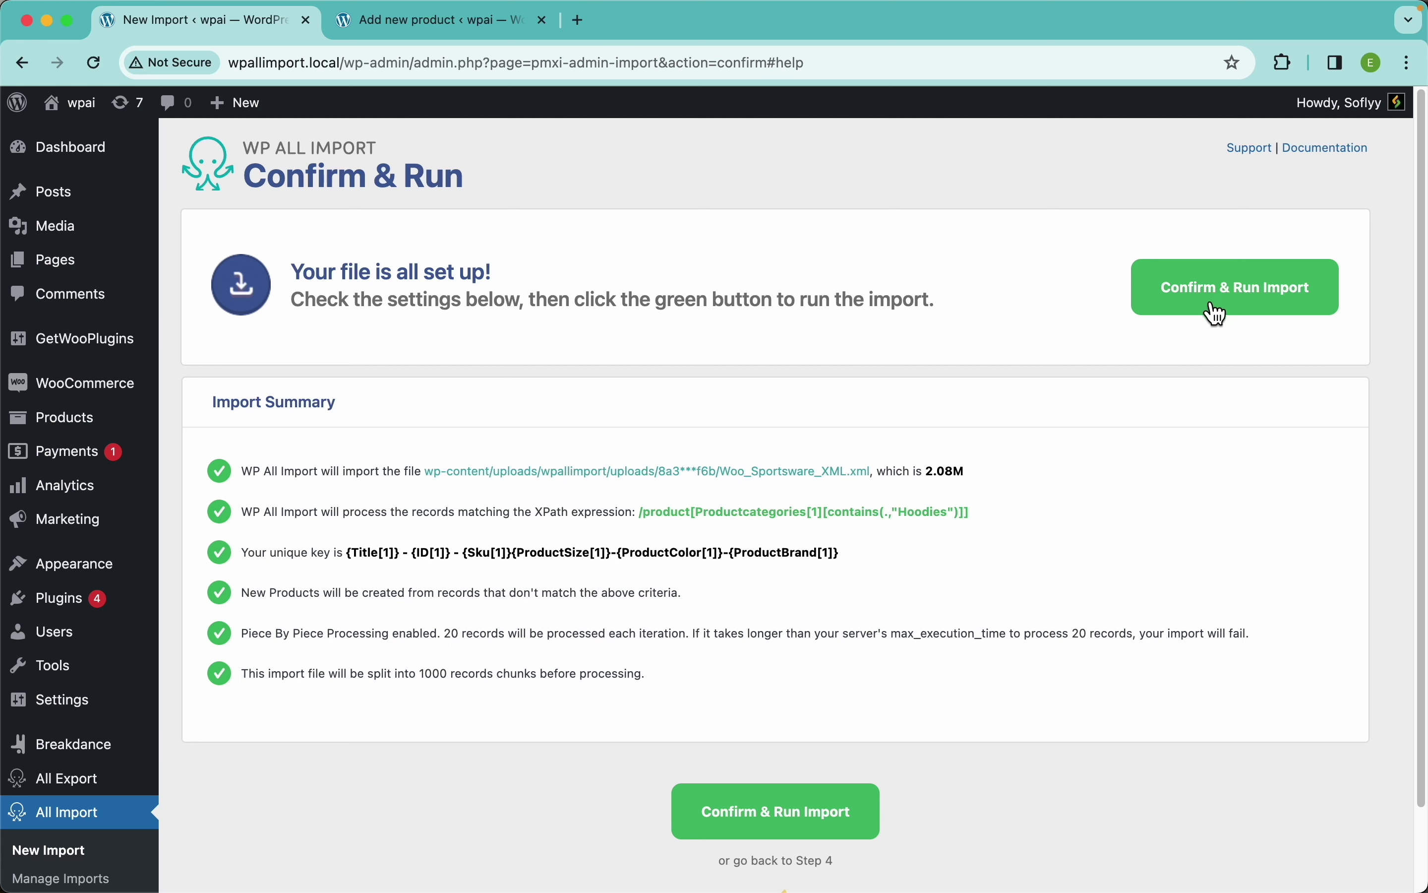
- Confirm and run the import of Woo_Sportsware_XML.xml, and open the list of all products
{"action": "left_click", "coordinate": [1230, 307]}
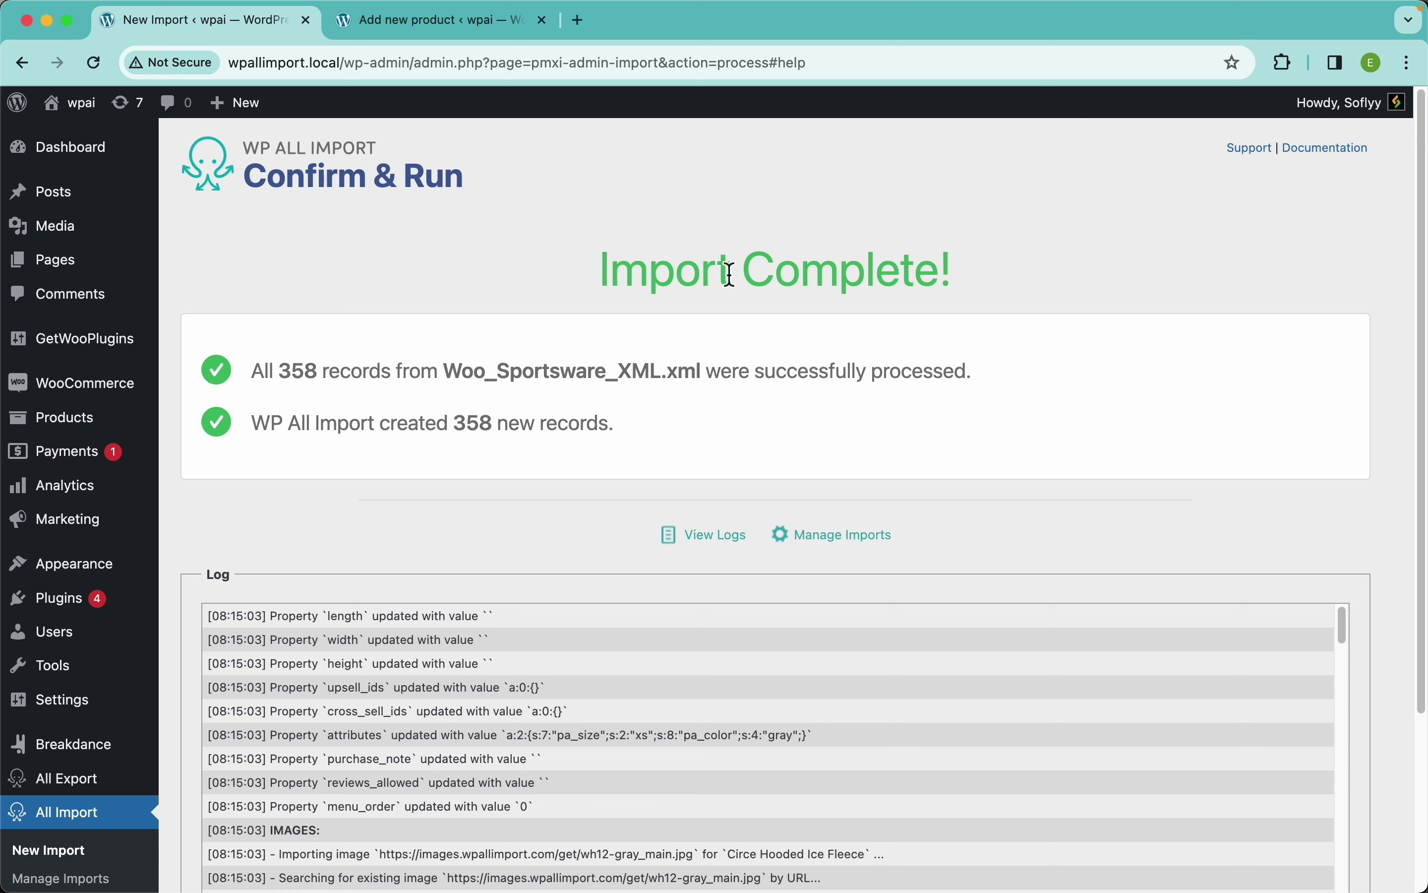
{"action": "left_click", "coordinate": [90, 424]}
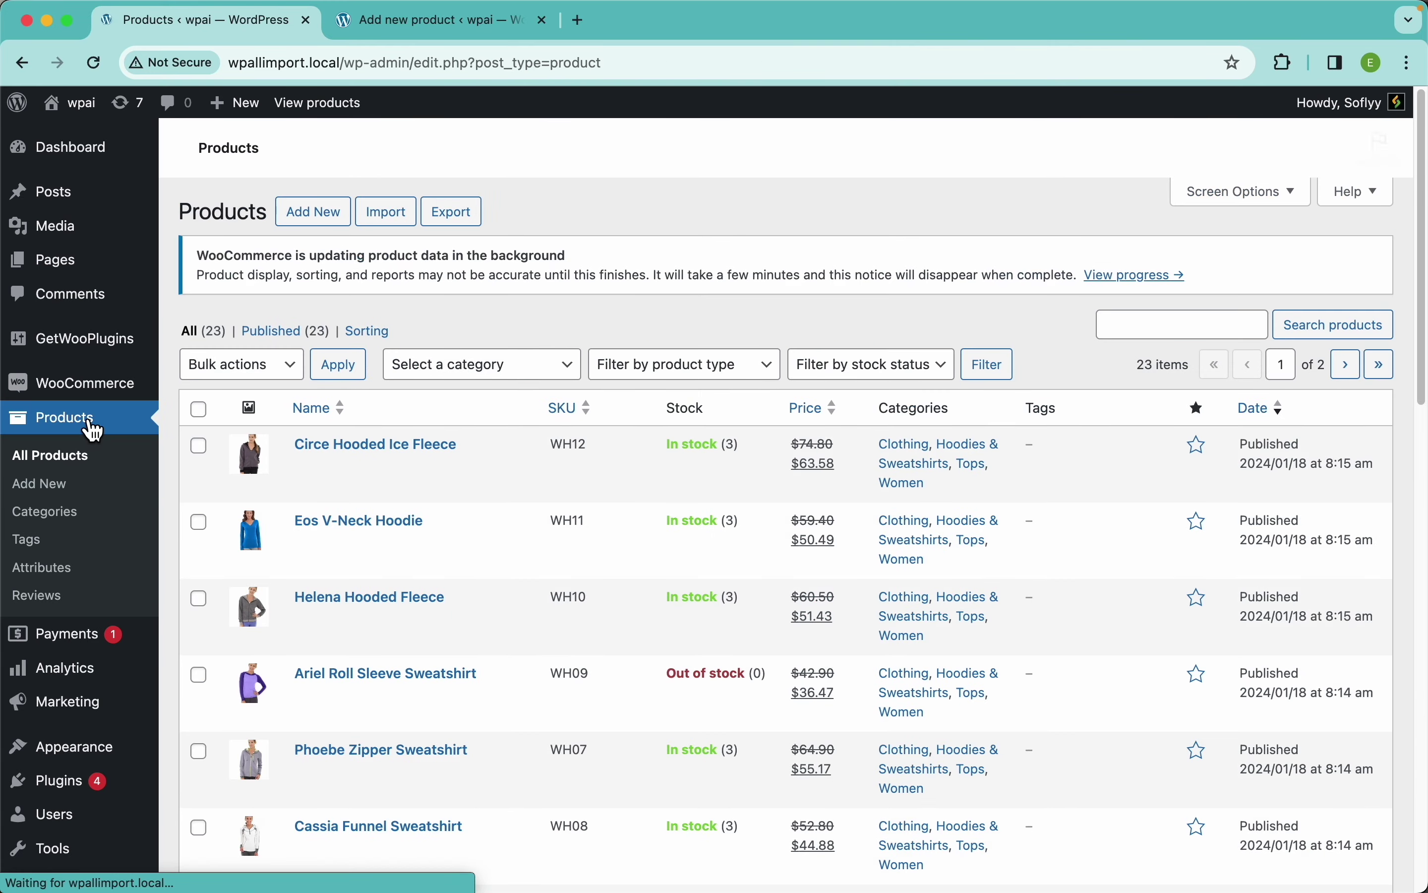
- Look through the list of imported products, and open the storefront's shop page
{"action": "scroll", "coordinate": [625, 415], "scroll_direction": "down", "scroll_amount": 10}
{"action": "scroll", "coordinate": [625, 415], "scroll_direction": "down", "scroll_amount": 5}
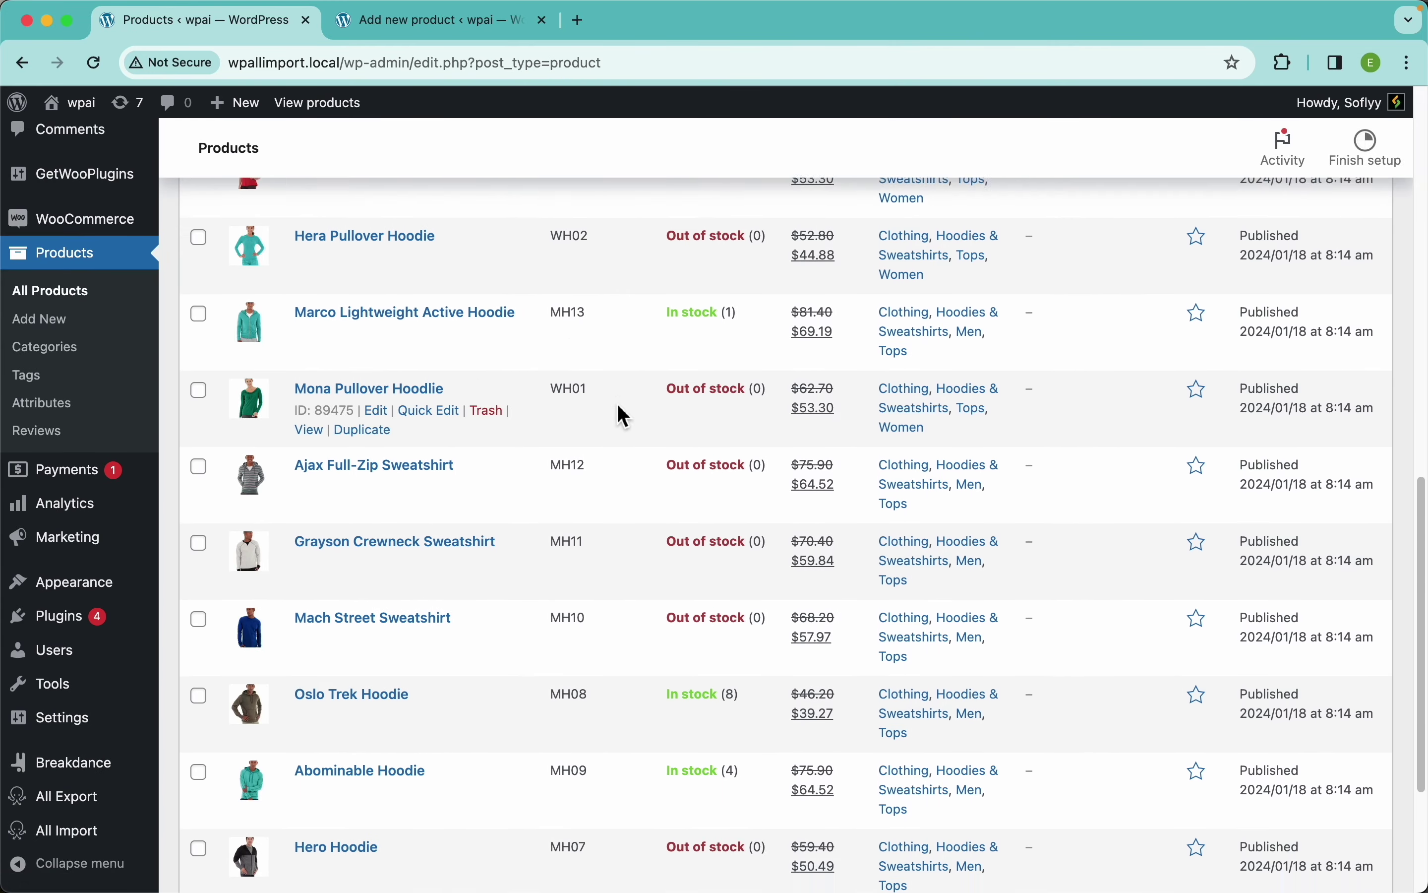
{"action": "scroll", "coordinate": [617, 412], "scroll_direction": "up", "scroll_amount": 15}
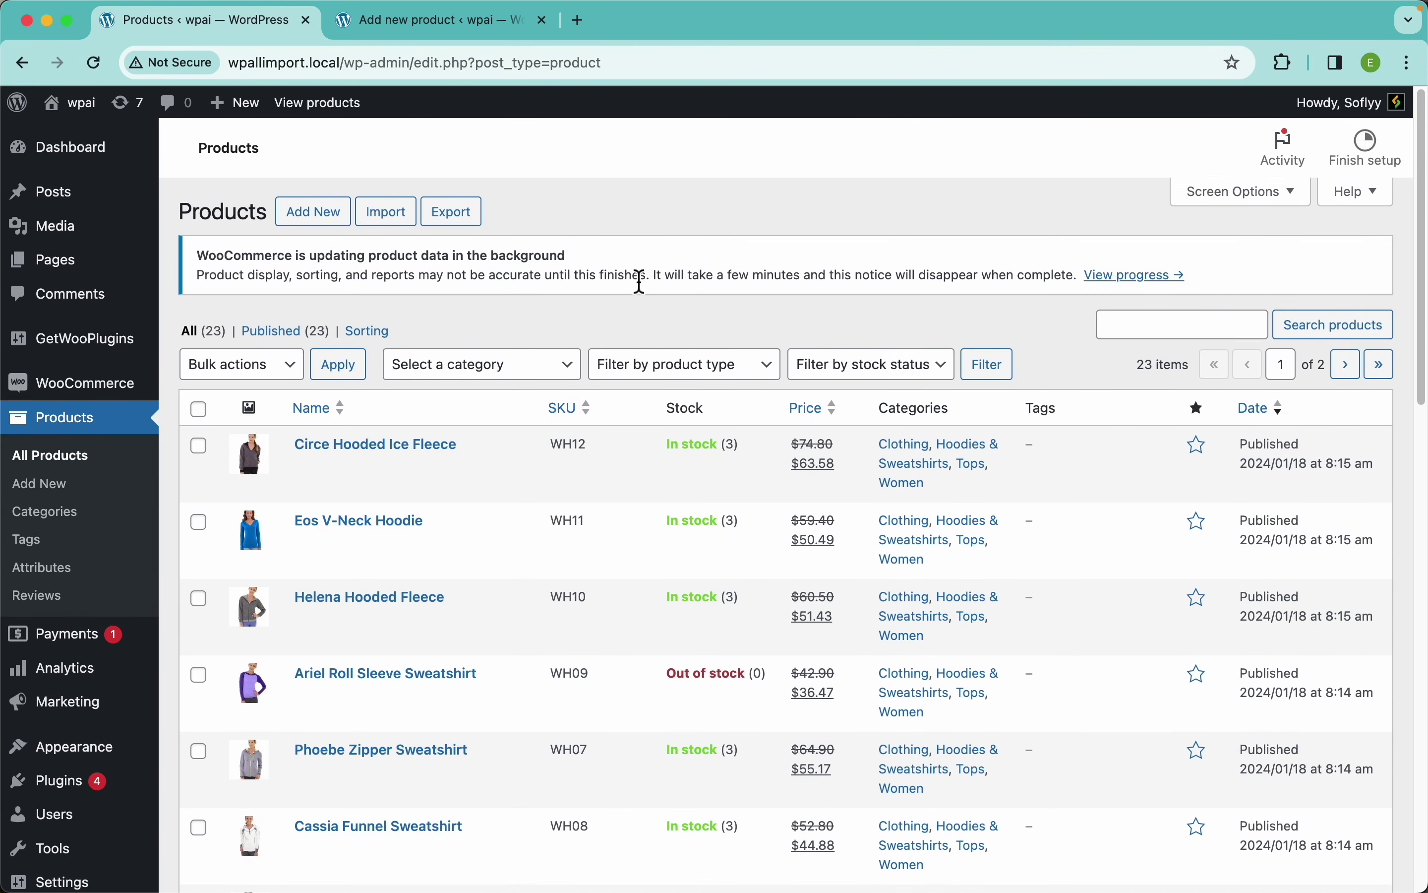
{"action": "left_click", "coordinate": [342, 112]}
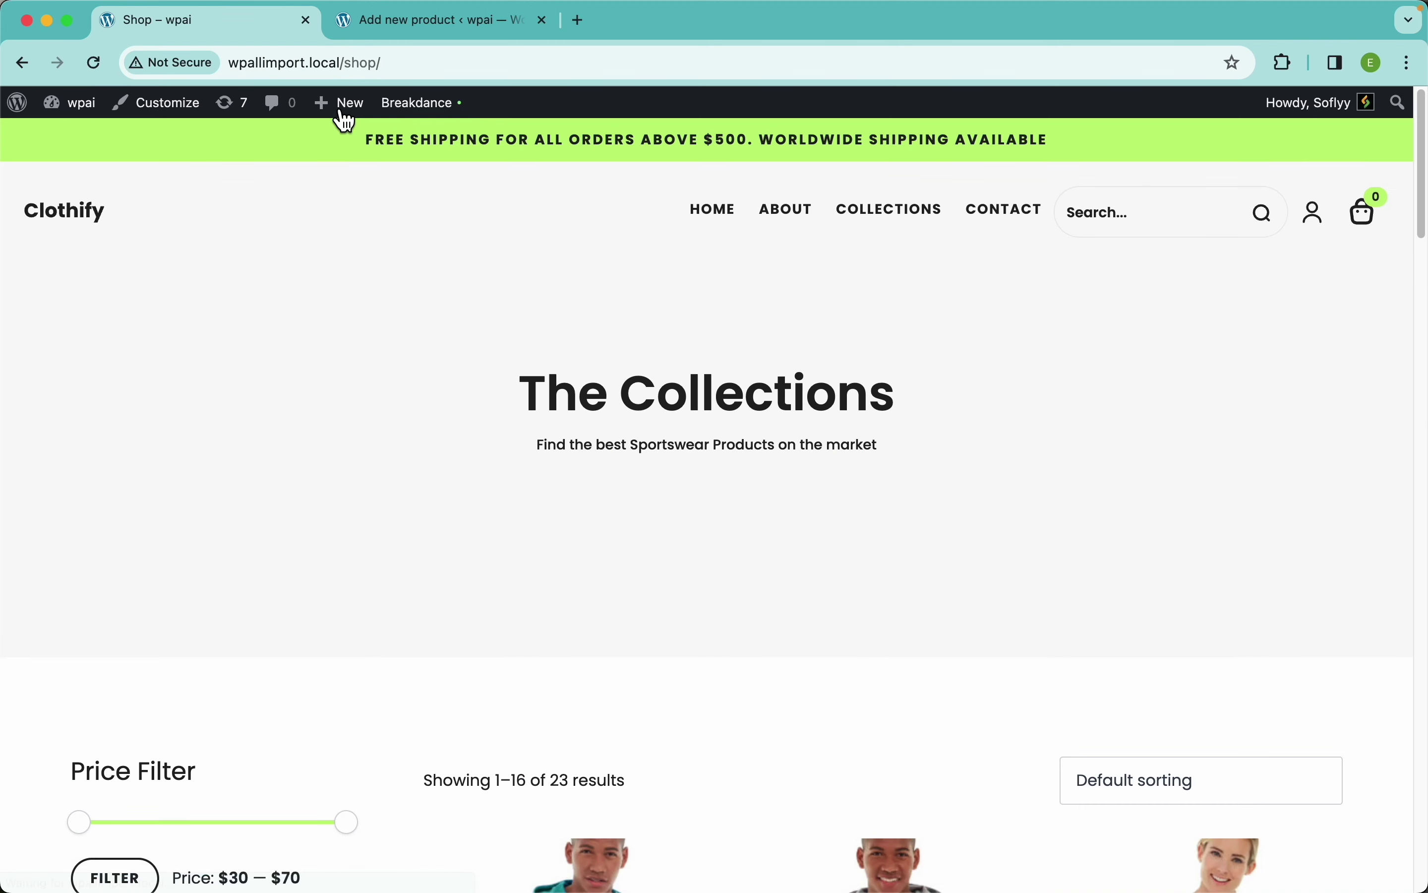
- Browse the product images, prices, categories and filters on the shop page, and open the Abominable Hoodie product
{"action": "scroll", "coordinate": [755, 550], "scroll_direction": "down", "scroll_amount": 10}
{"action": "scroll", "coordinate": [756, 551], "scroll_direction": "down", "scroll_amount": 2}
{"action": "scroll", "coordinate": [756, 551], "scroll_direction": "up", "scroll_amount": 8}
{"action": "scroll", "coordinate": [755, 552], "scroll_direction": "down", "scroll_amount": 10}
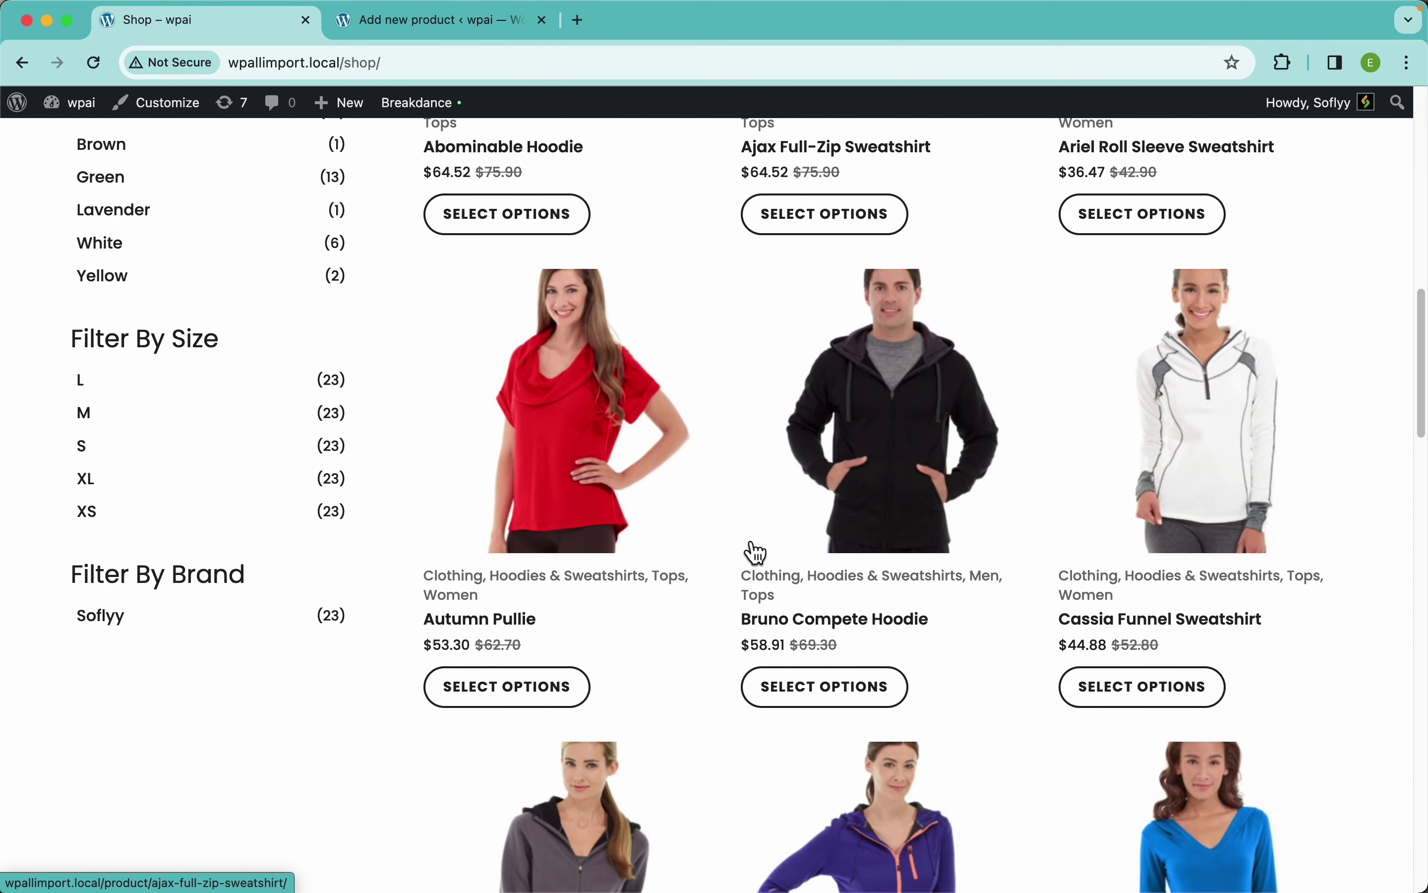
{"action": "scroll", "coordinate": [757, 552], "scroll_direction": "down", "scroll_amount": 15}
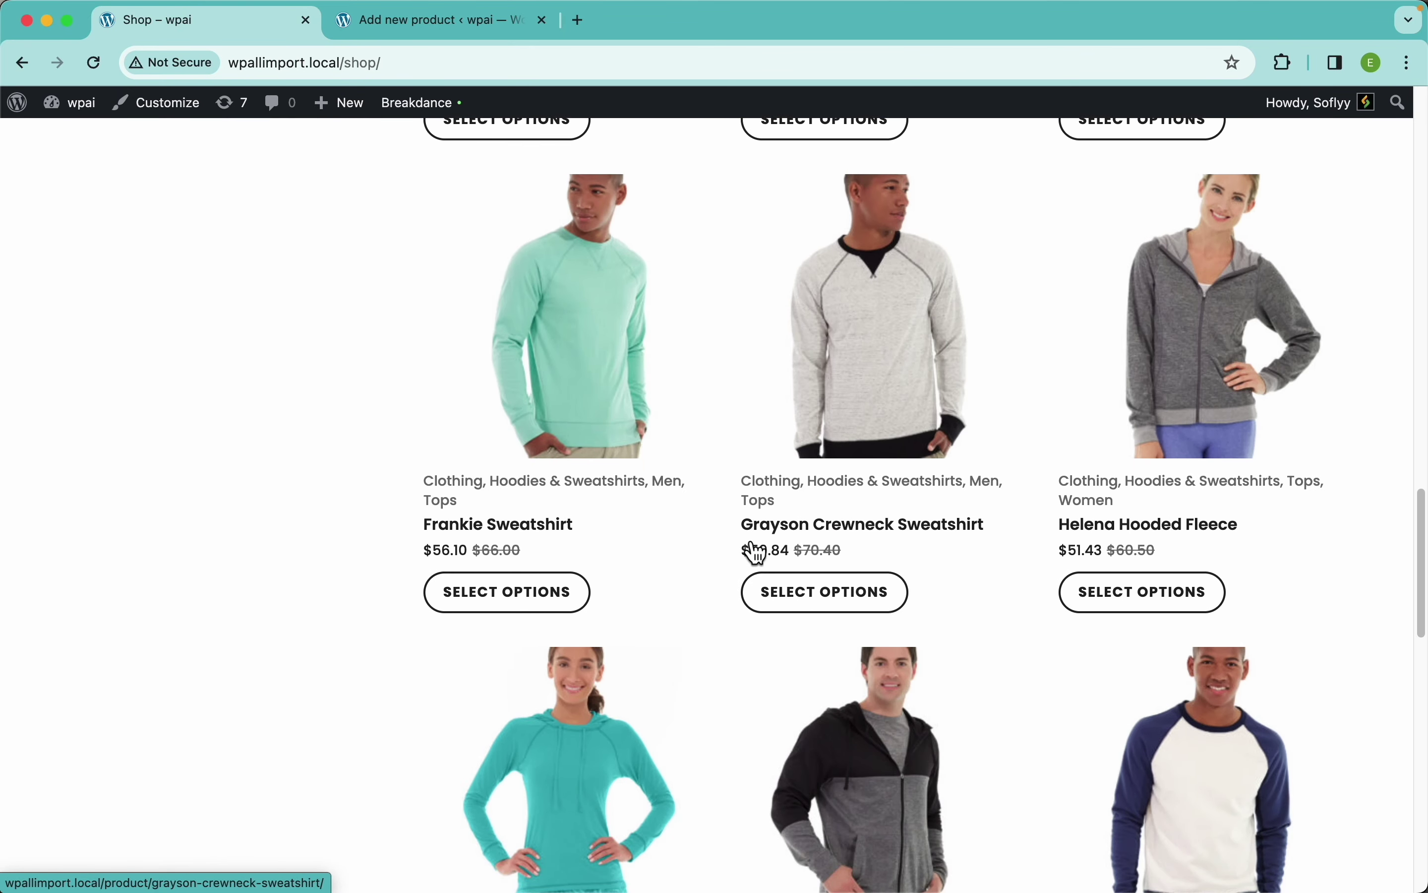
{"action": "scroll", "coordinate": [758, 553], "scroll_direction": "down", "scroll_amount": 3}
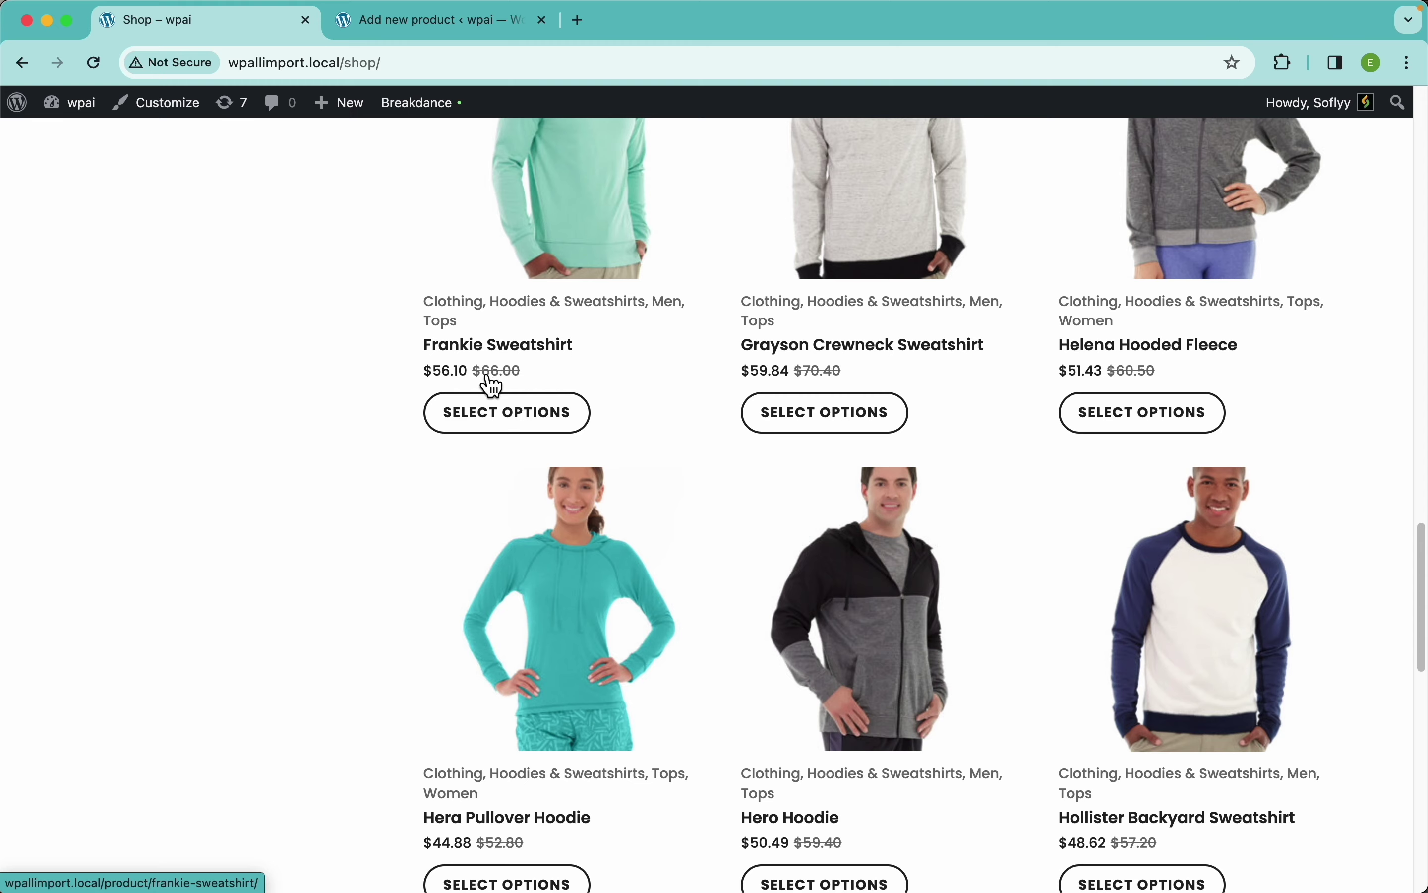
{"action": "scroll", "coordinate": [813, 456], "scroll_direction": "up", "scroll_amount": 8}
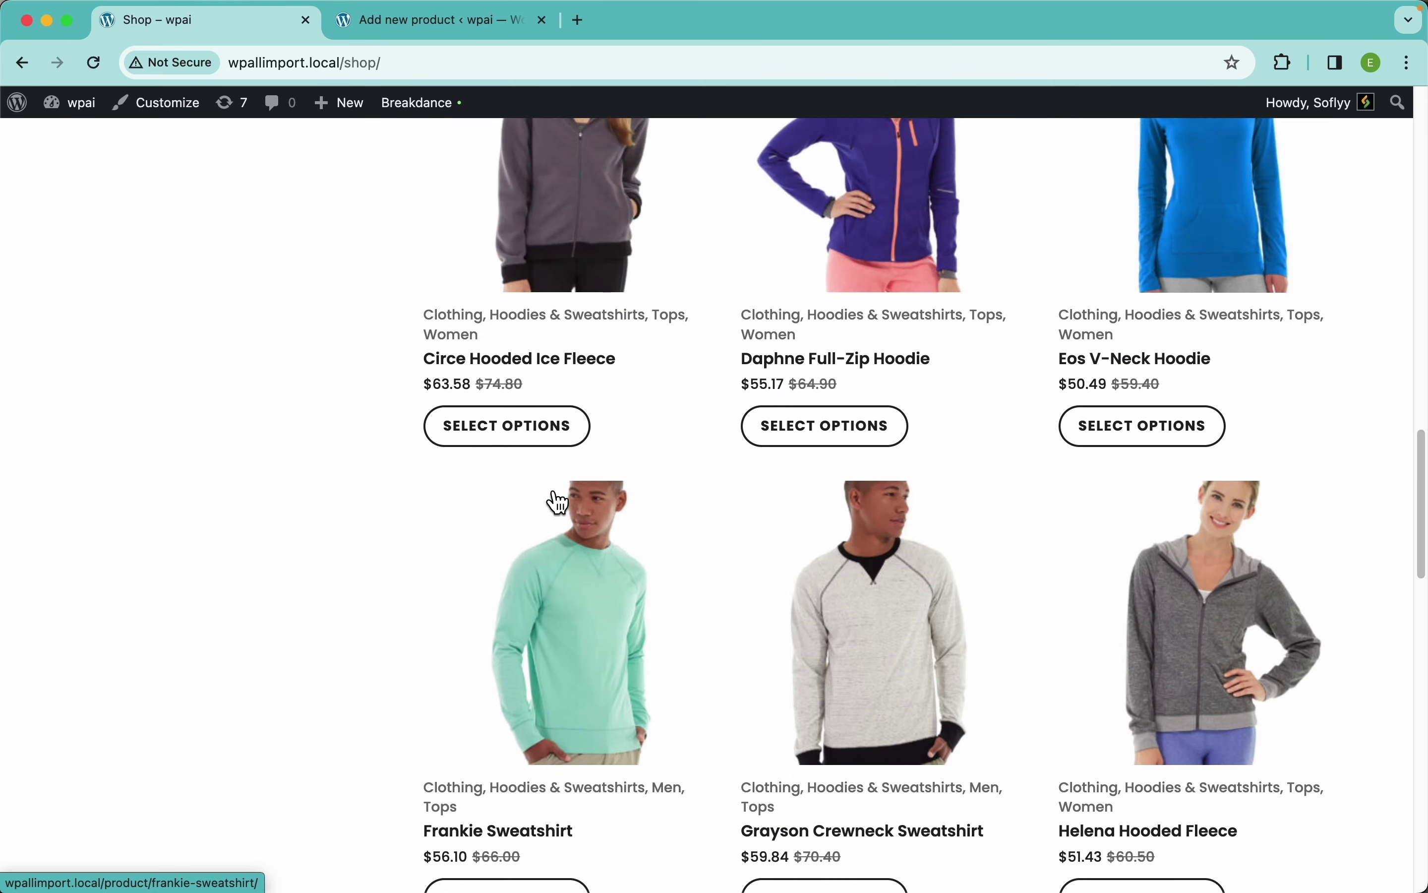
{"action": "scroll", "coordinate": [558, 502], "scroll_direction": "up", "scroll_amount": 15}
{"action": "left_click", "coordinate": [582, 320]}
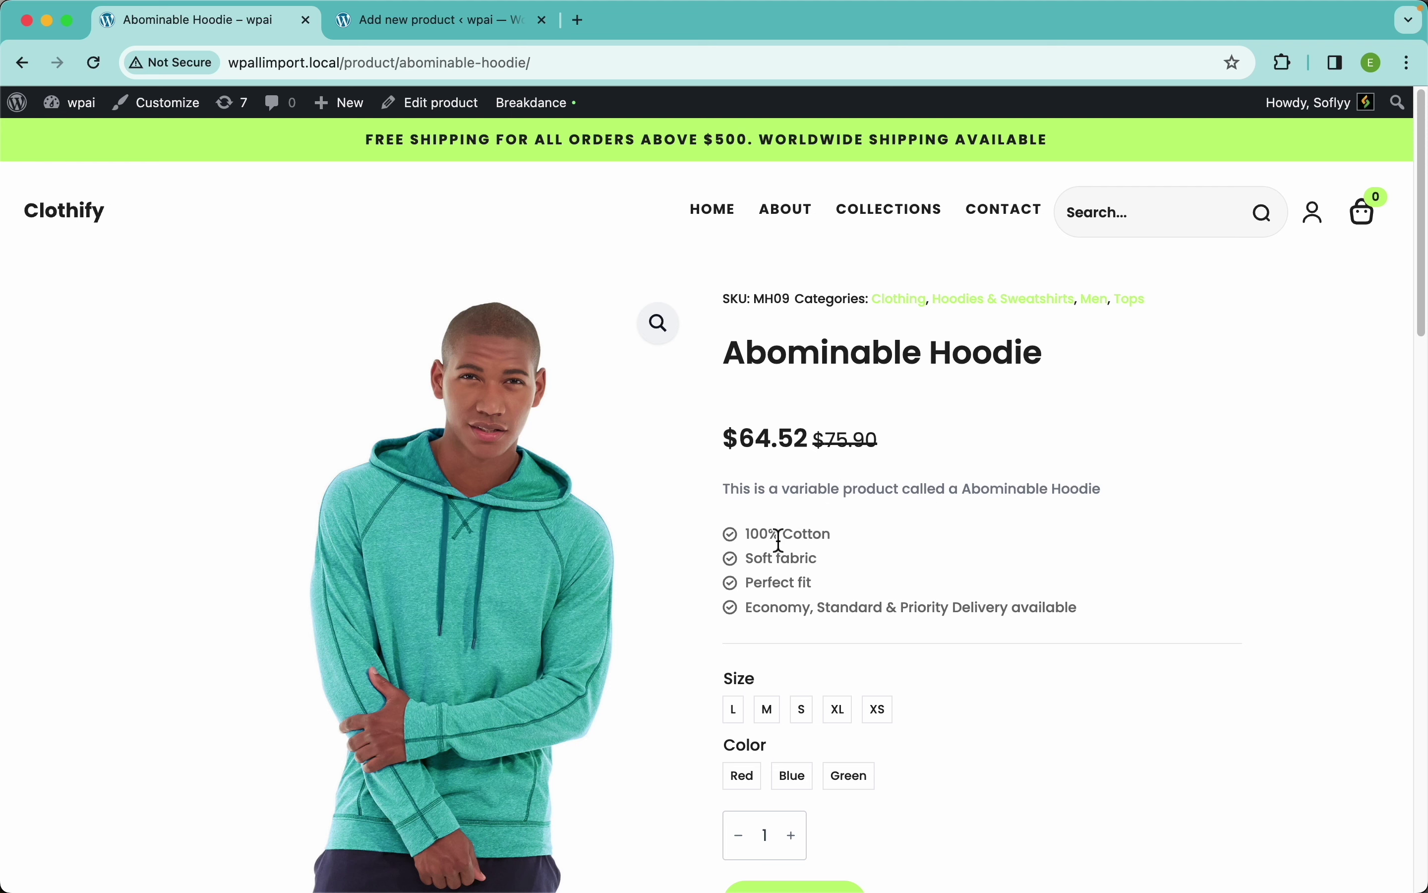
- Select size L for the Abominable Hoodie and switch between Blue, Green and Red to check each variation's image, ending on Red
{"action": "scroll", "coordinate": [780, 544], "scroll_direction": "down", "scroll_amount": 5}
{"action": "left_click", "coordinate": [738, 407]}
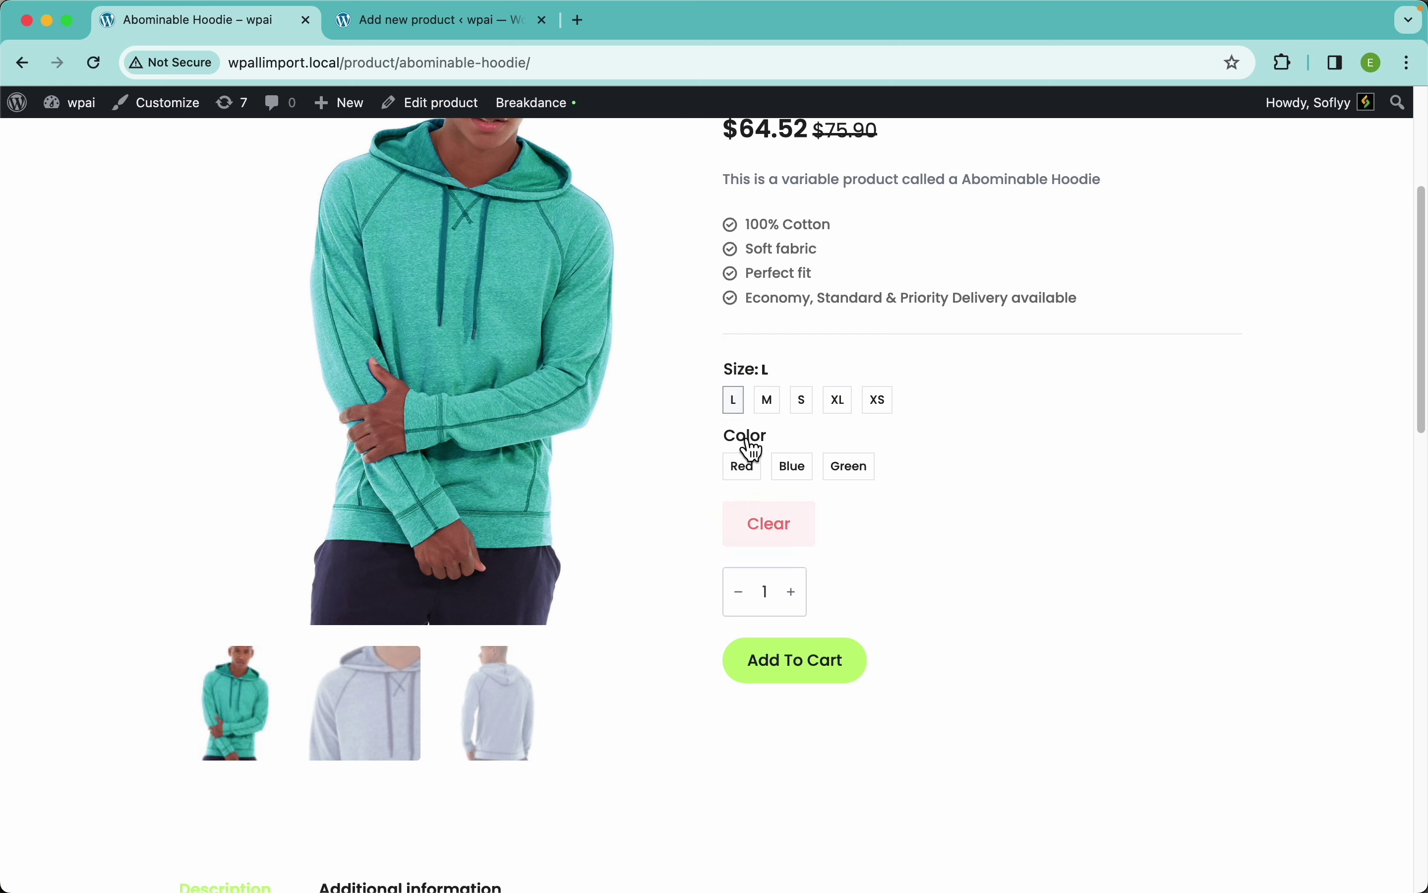
{"action": "left_click", "coordinate": [794, 469]}
{"action": "left_click", "coordinate": [856, 472]}
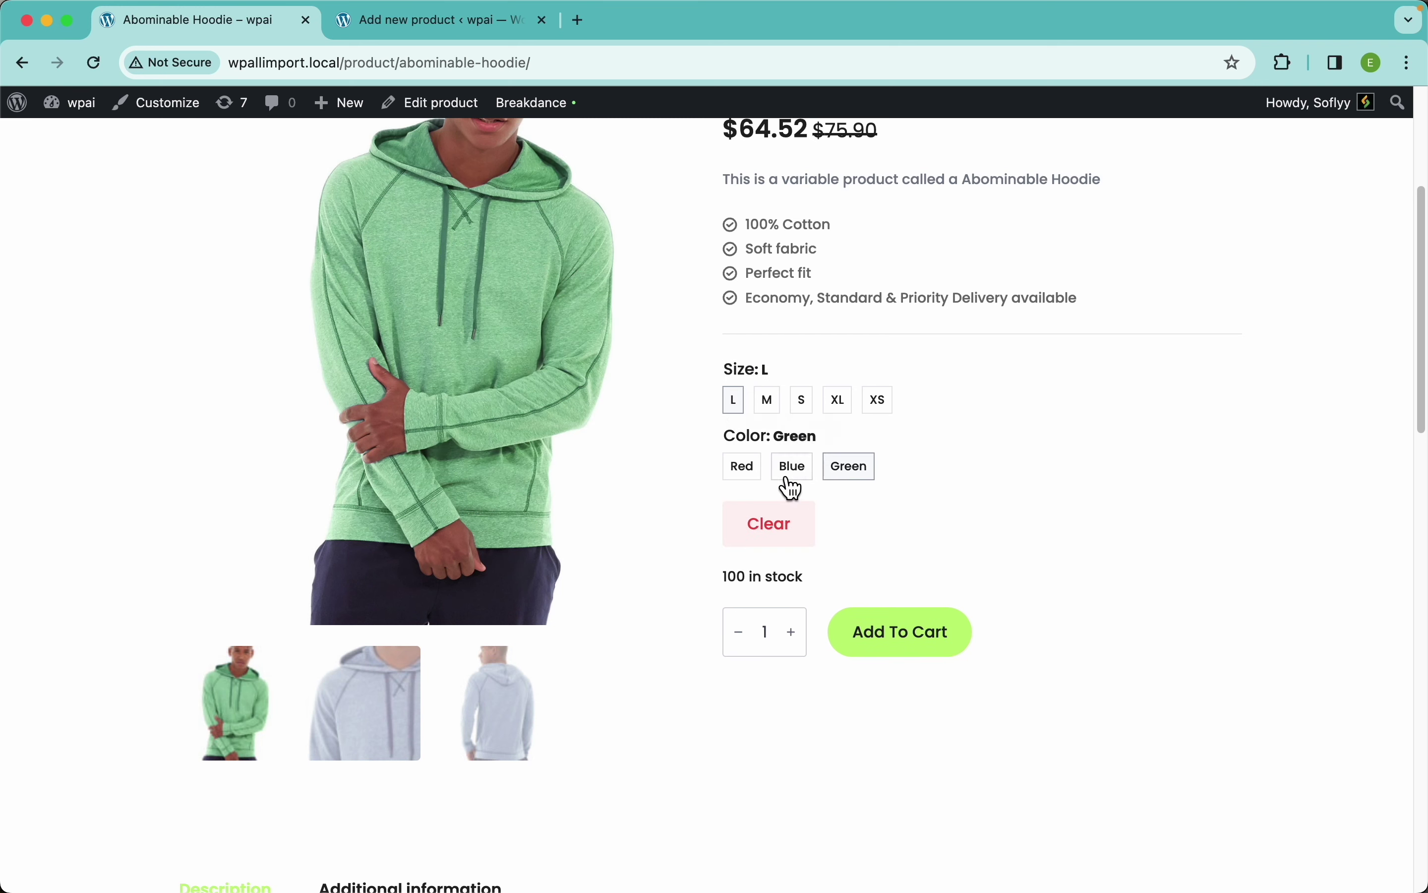
{"action": "left_click", "coordinate": [745, 472]}
{"action": "left_click", "coordinate": [796, 473]}
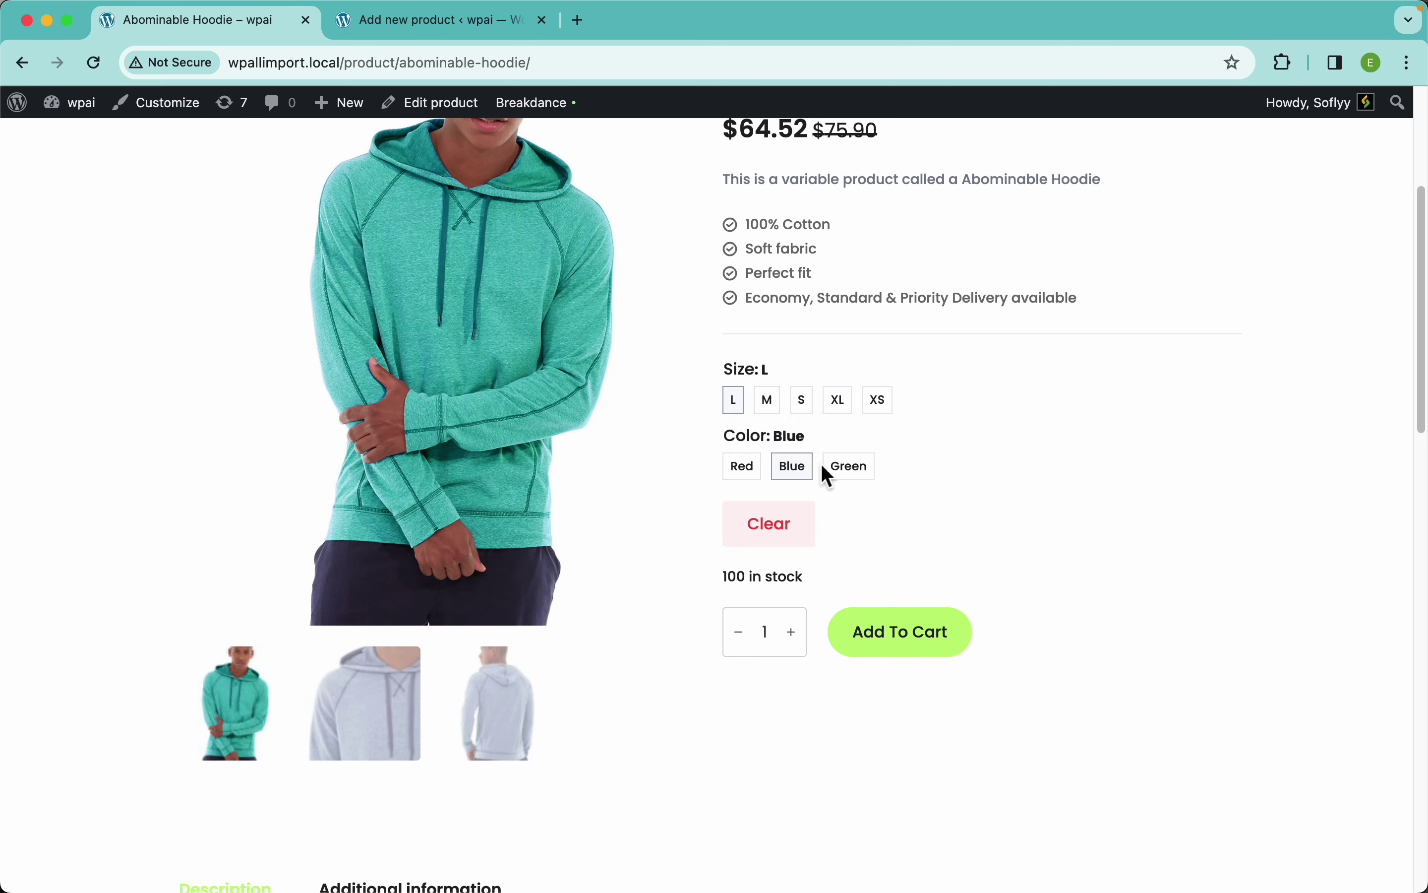
{"action": "left_click", "coordinate": [851, 477]}
{"action": "left_click", "coordinate": [745, 478]}
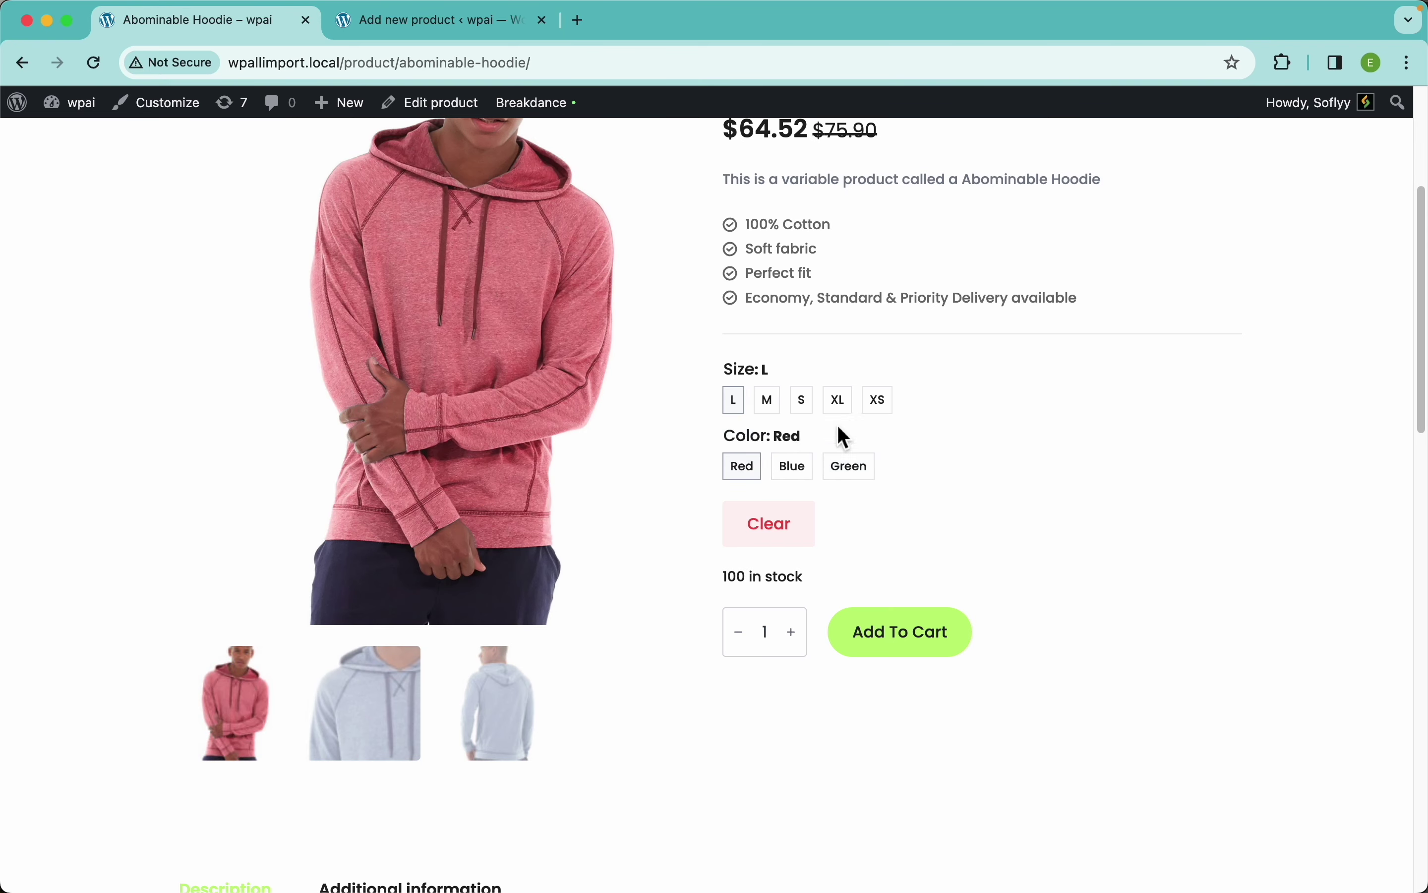
- Review the hoodie's gallery images and description, highlighting the "10% OFF!!!" heading, and look over the related products
{"action": "scroll", "coordinate": [755, 410], "scroll_direction": "down", "scroll_amount": 5}
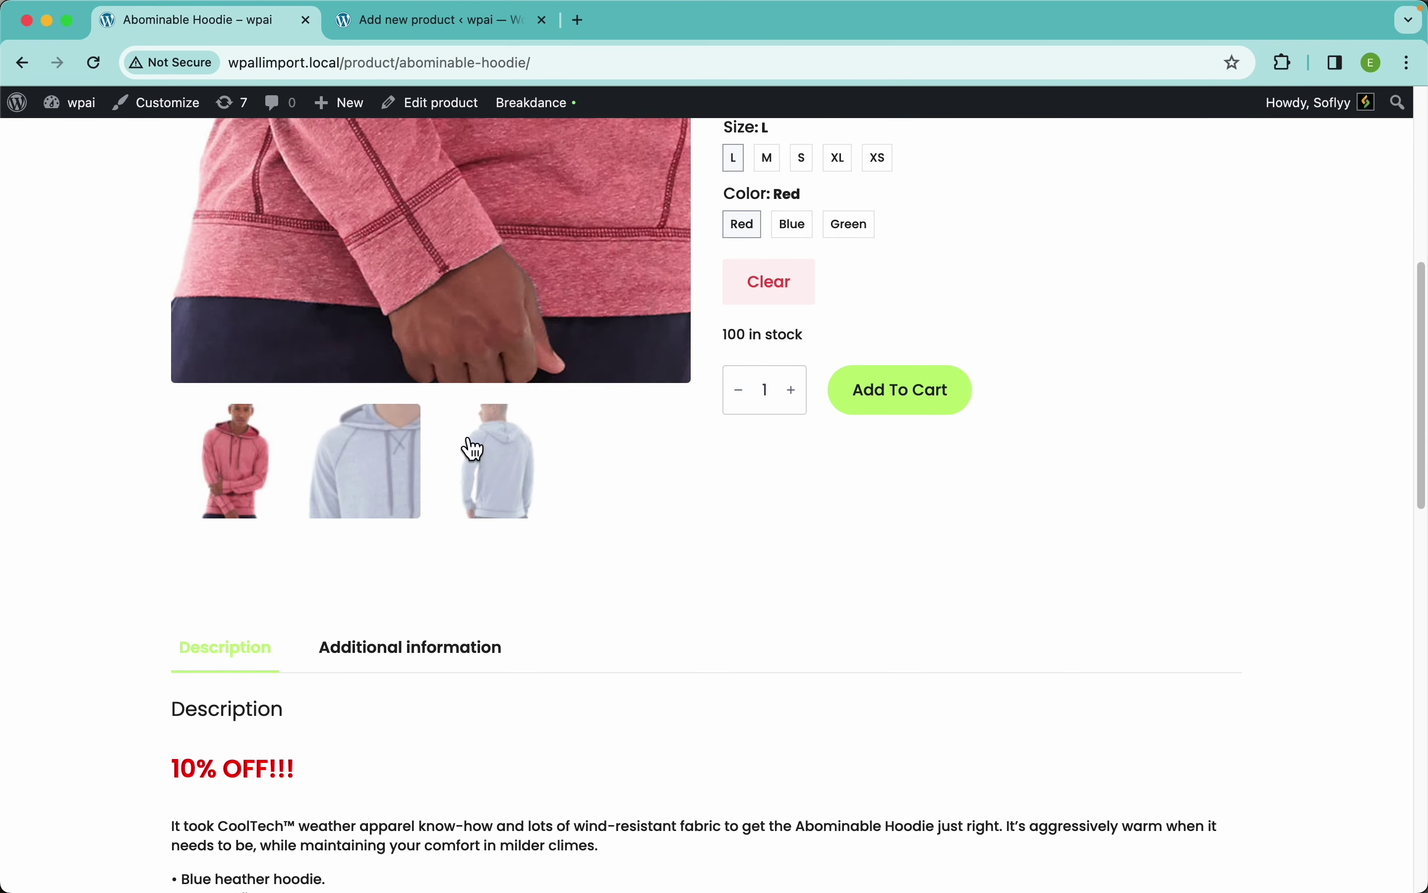
{"action": "scroll", "coordinate": [455, 618], "scroll_direction": "down", "scroll_amount": 5}
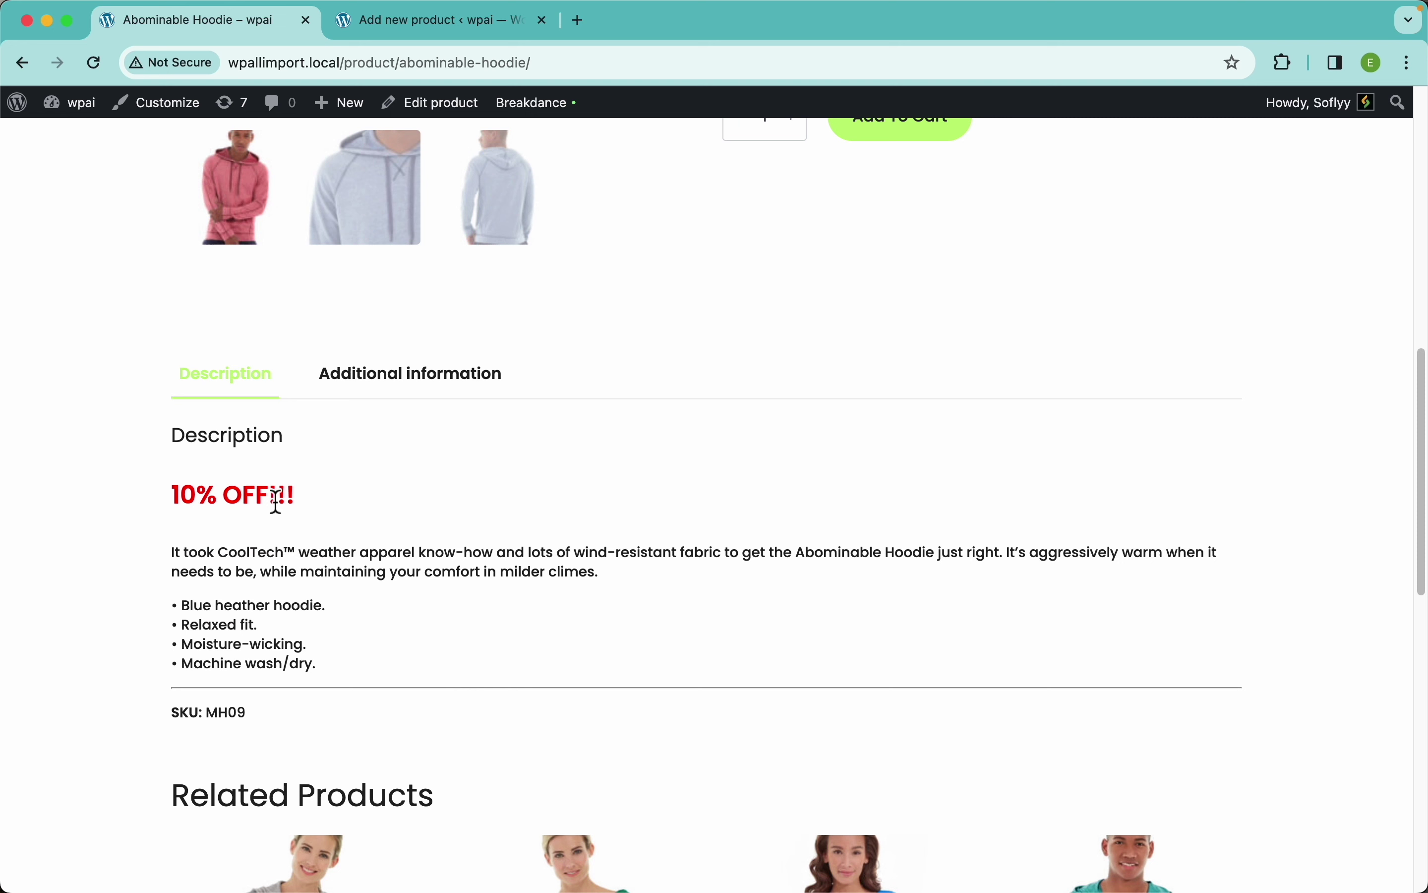
{"action": "left_click_drag", "start_coordinate": [278, 501], "coordinate": [158, 502]}
{"action": "left_click", "coordinate": [293, 496]}
{"action": "left_click_drag", "start_coordinate": [304, 501], "coordinate": [174, 511]}
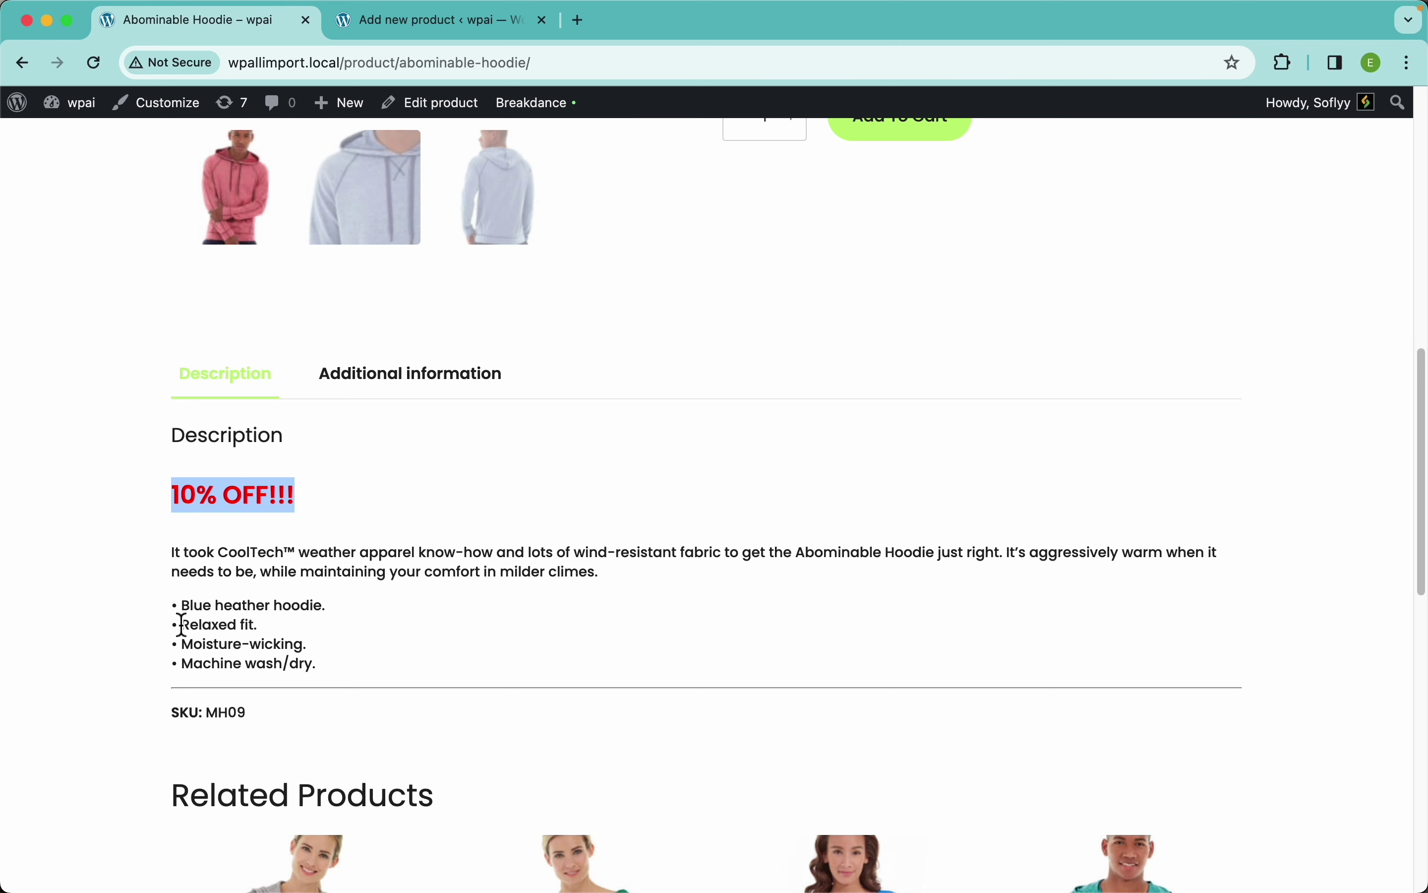
{"action": "left_click", "coordinate": [341, 491]}
{"action": "scroll", "coordinate": [341, 484], "scroll_direction": "down", "scroll_amount": 4}
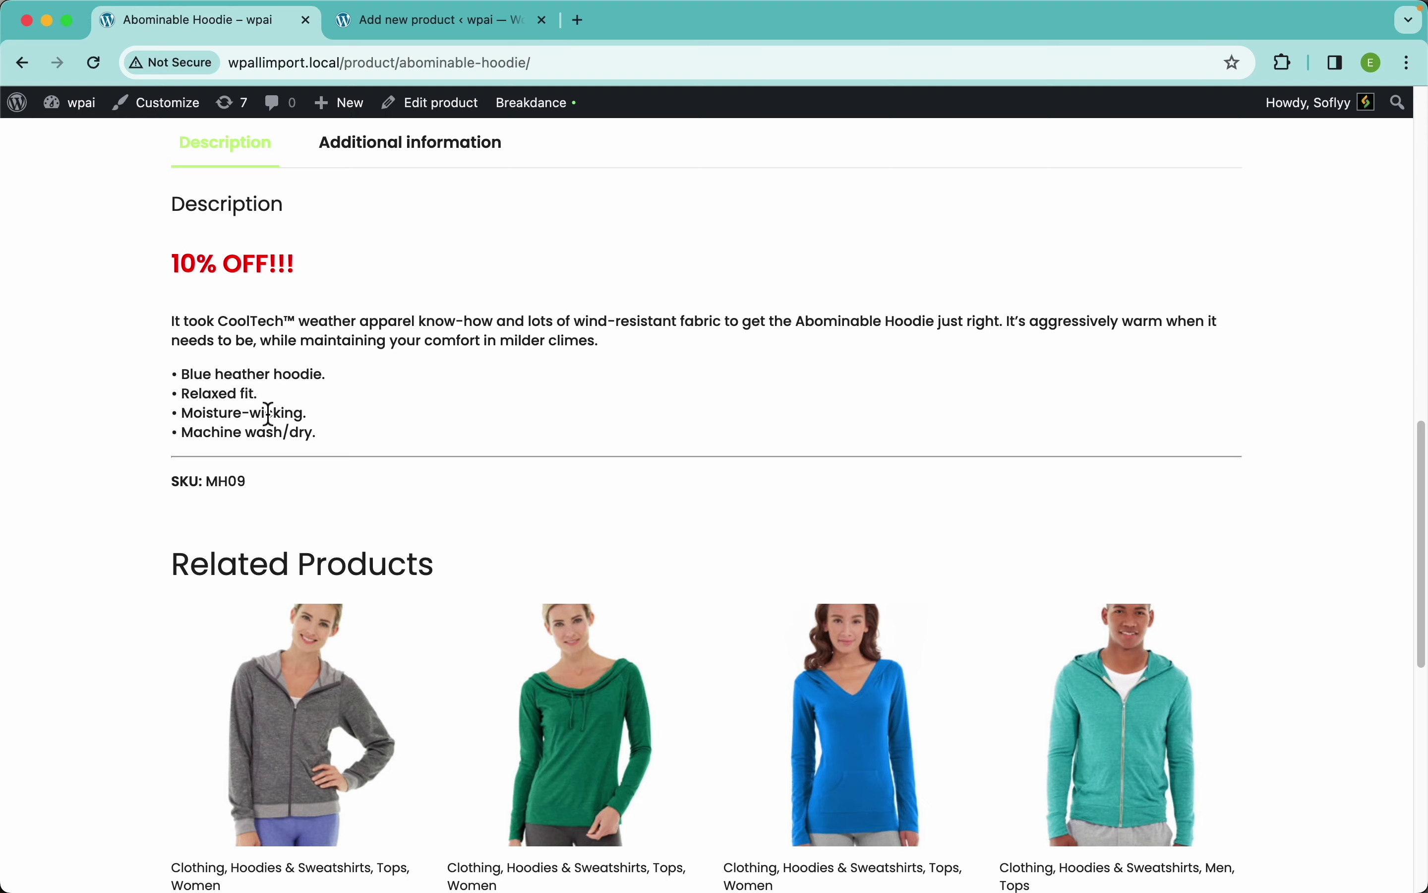
{"action": "scroll", "coordinate": [265, 409], "scroll_direction": "down", "scroll_amount": 2}
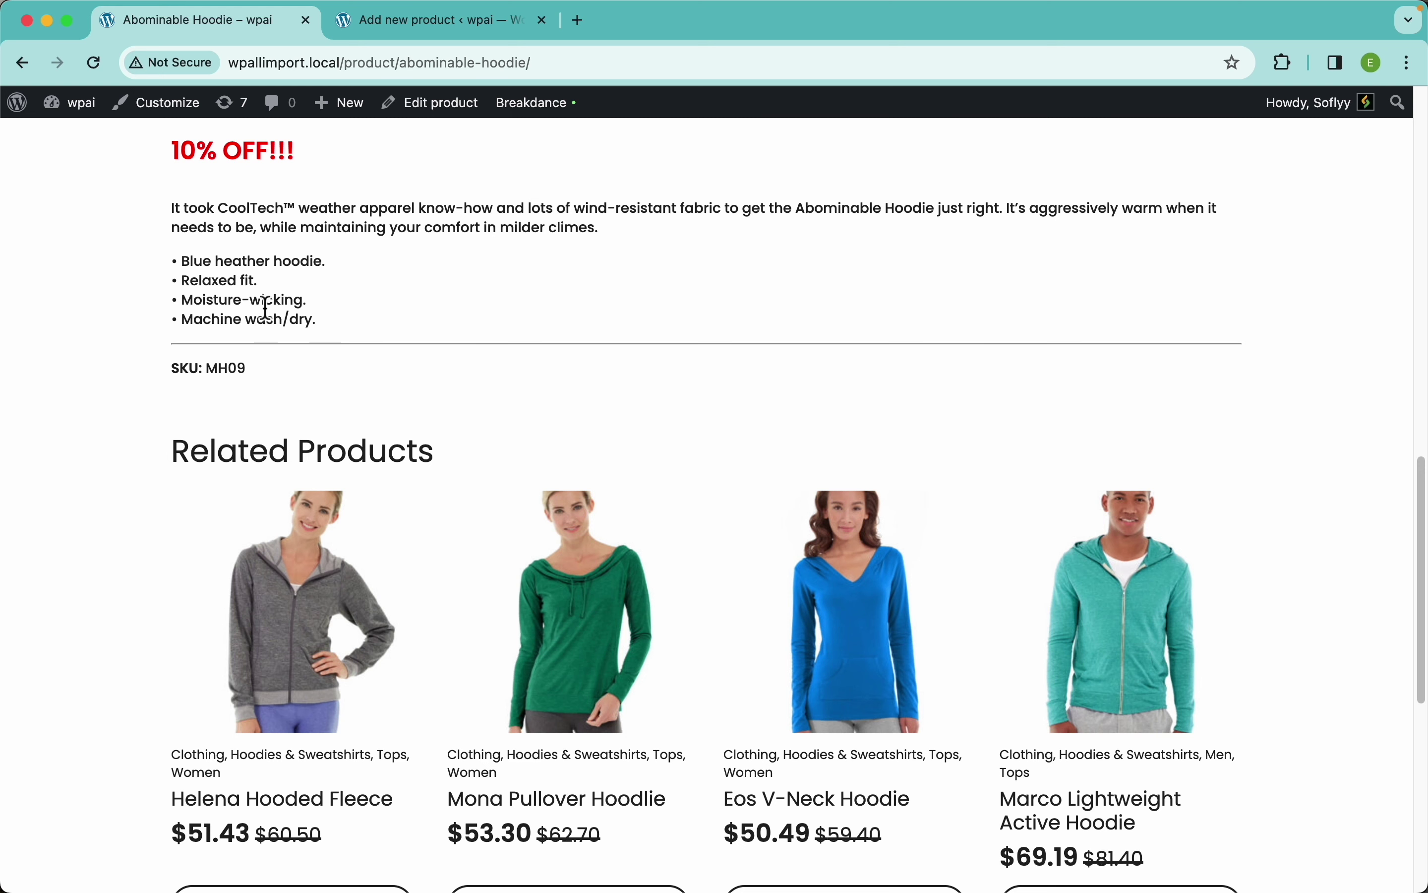
- Show the hoodie's additional information and check its Size, Color and Brand attributes
{"action": "scroll", "coordinate": [340, 251], "scroll_direction": "up", "scroll_amount": 5}
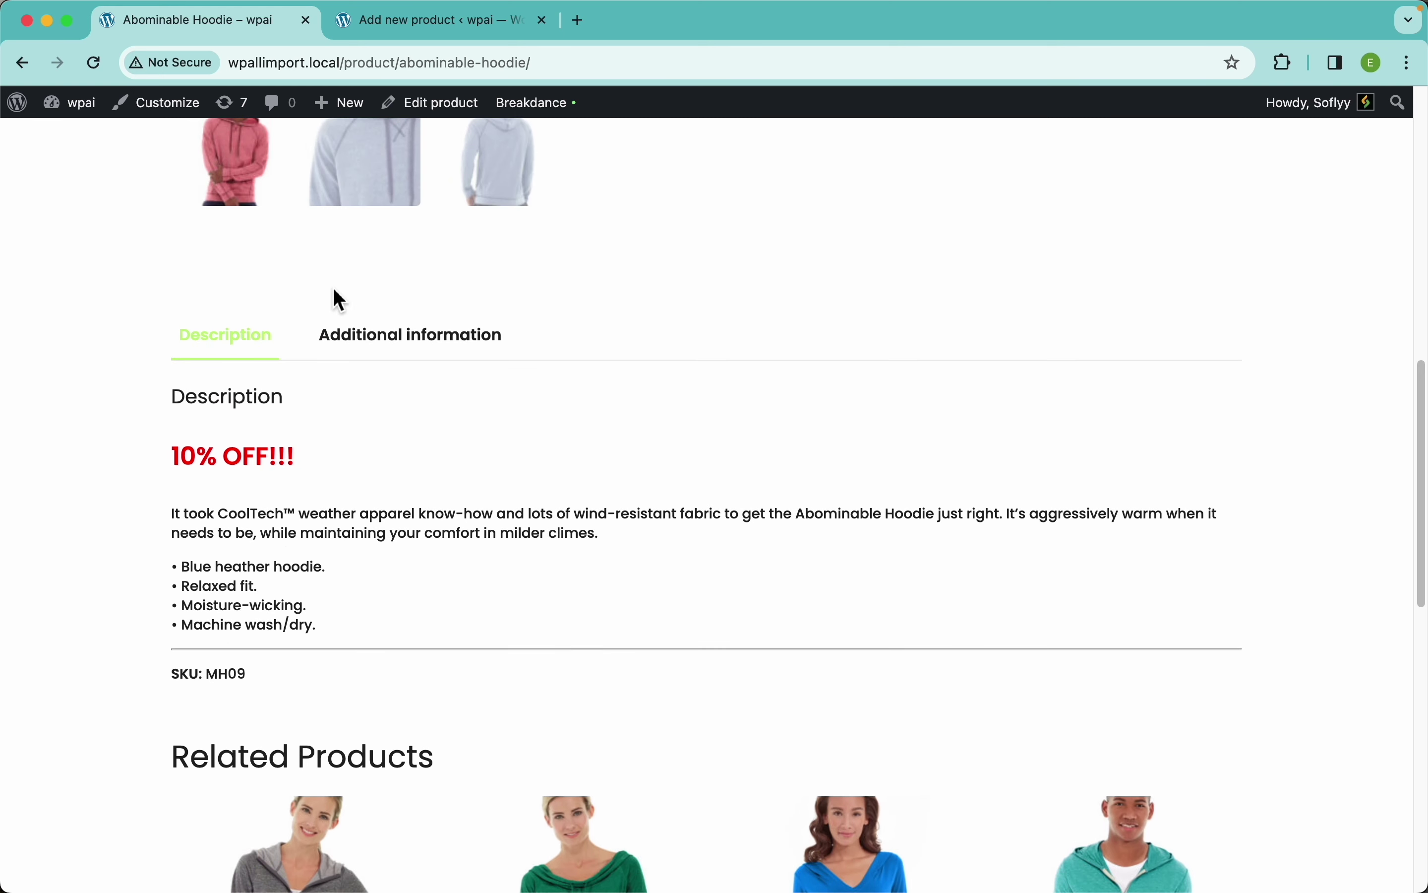
{"action": "left_click", "coordinate": [384, 353]}
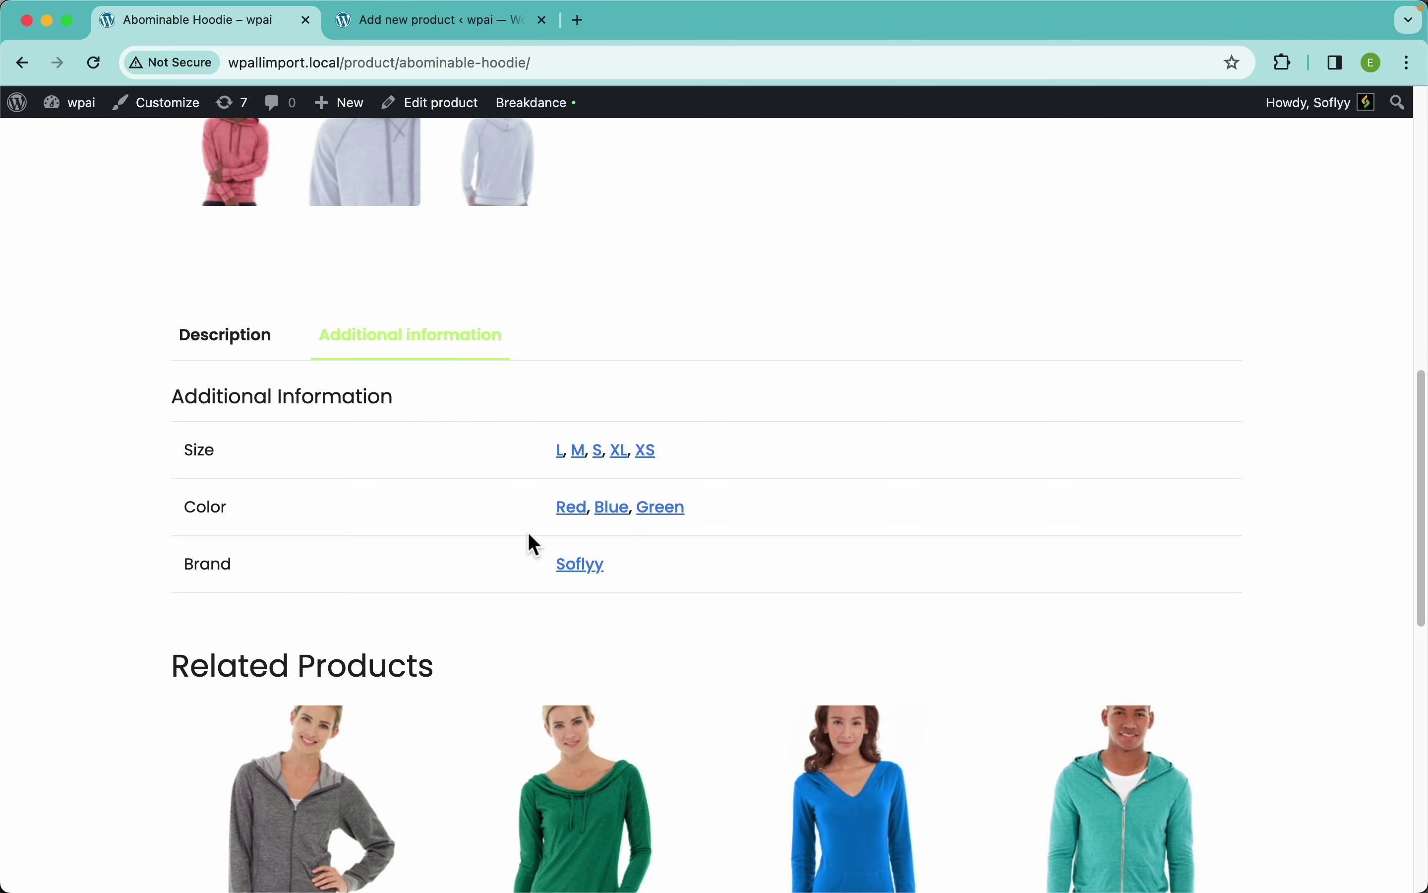
{"action": "scroll", "coordinate": [868, 510], "scroll_direction": "up", "scroll_amount": 15}
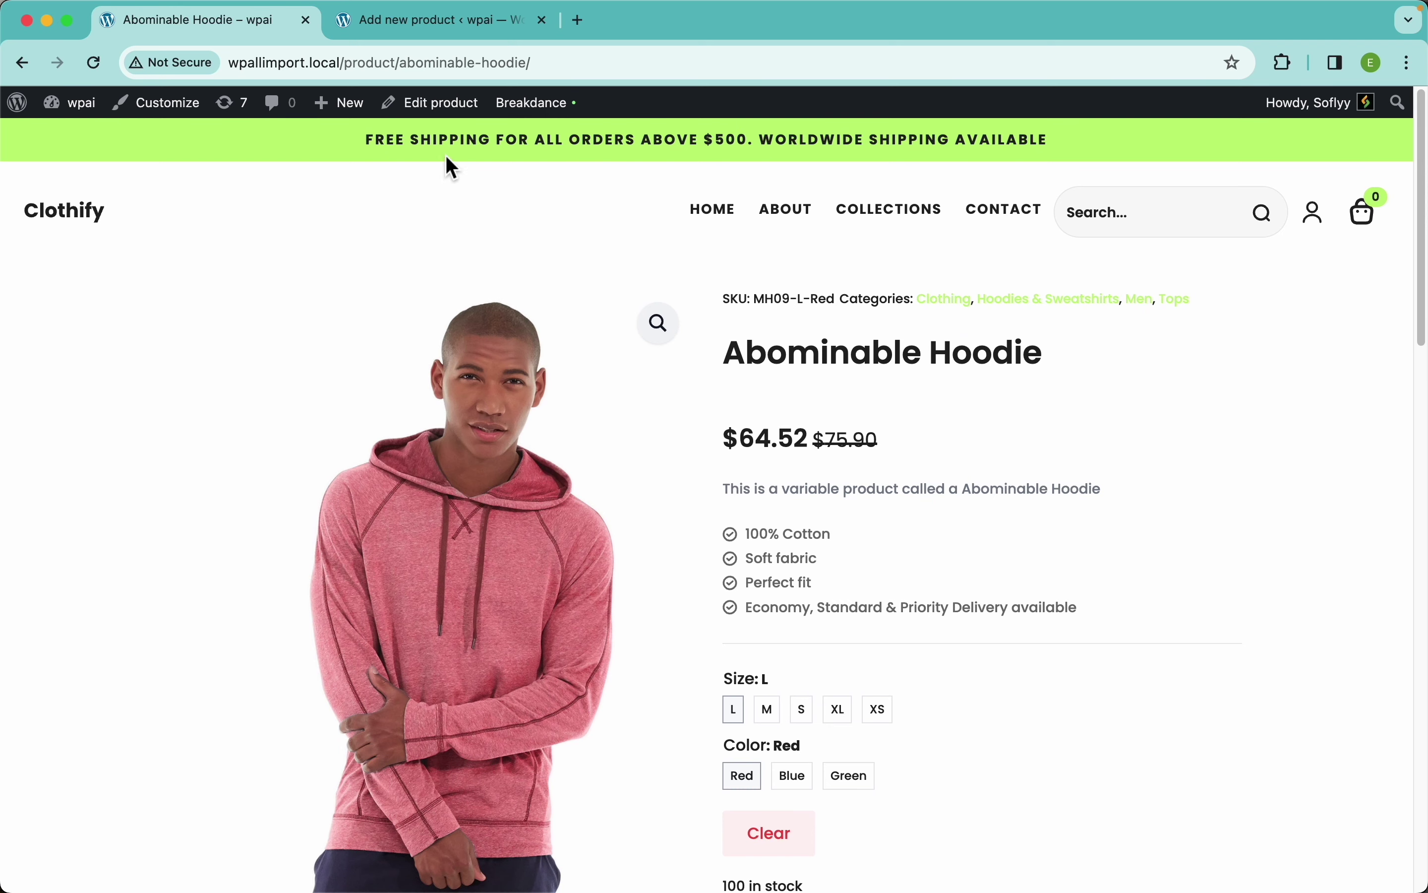
- Open the Abominable Hoodie for editing and examine its description, inventory data, images, short description and assigned categories
{"action": "left_click", "coordinate": [437, 106]}
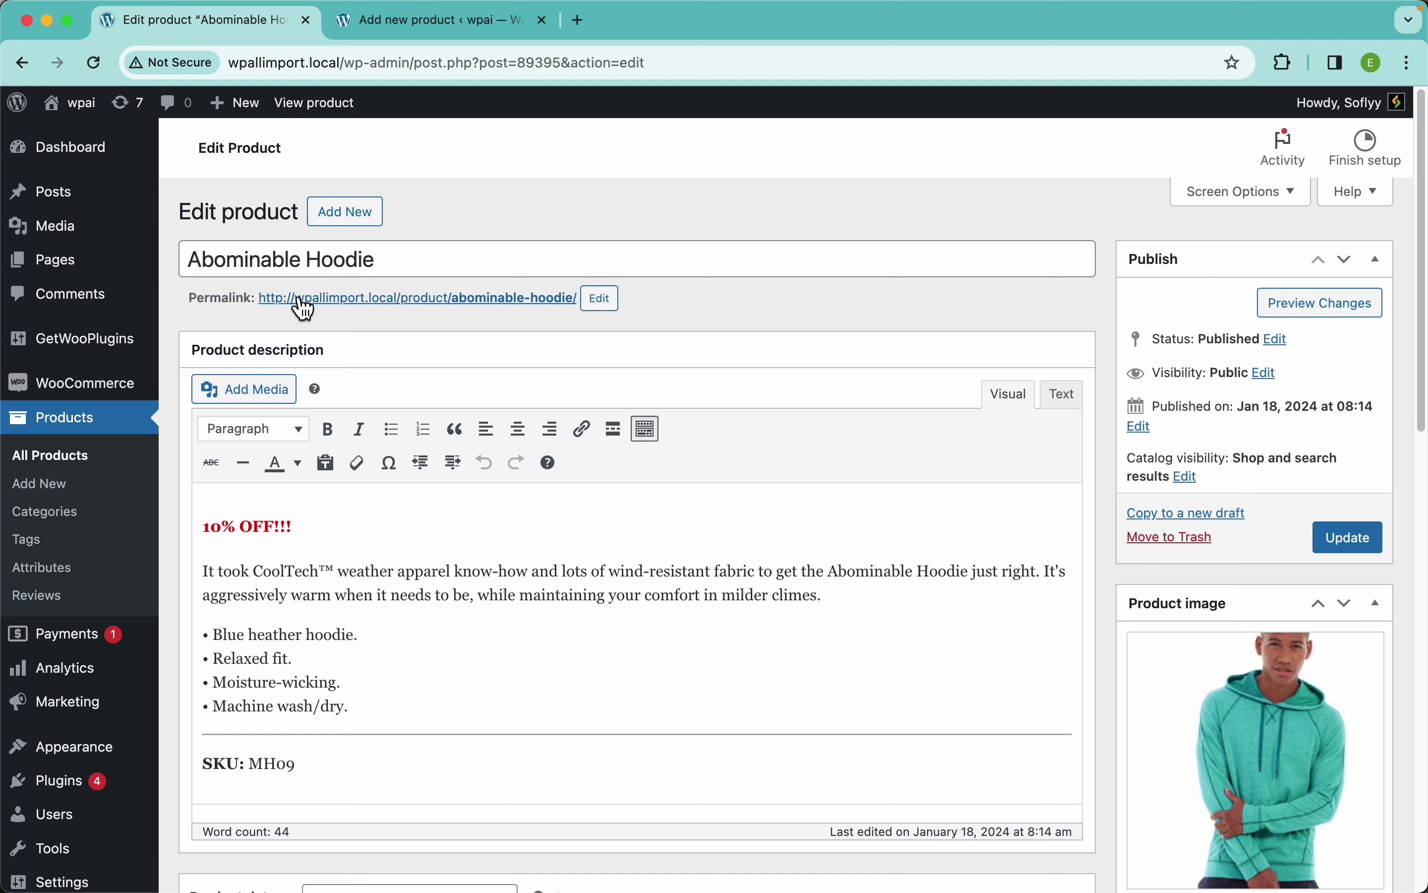
{"action": "scroll", "coordinate": [364, 648], "scroll_direction": "down", "scroll_amount": 5}
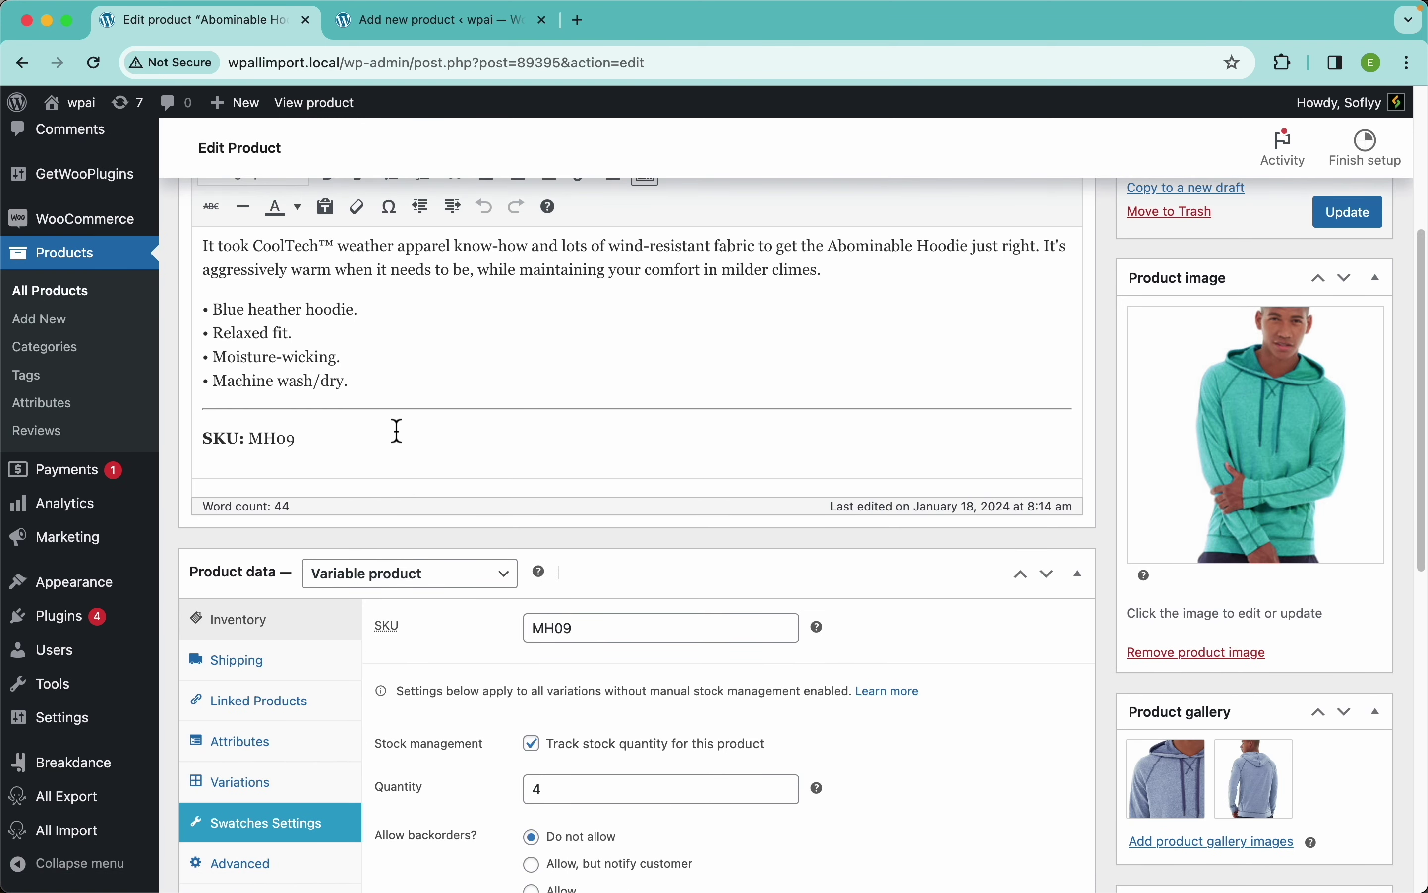
{"action": "scroll", "coordinate": [1339, 608], "scroll_direction": "down", "scroll_amount": 5}
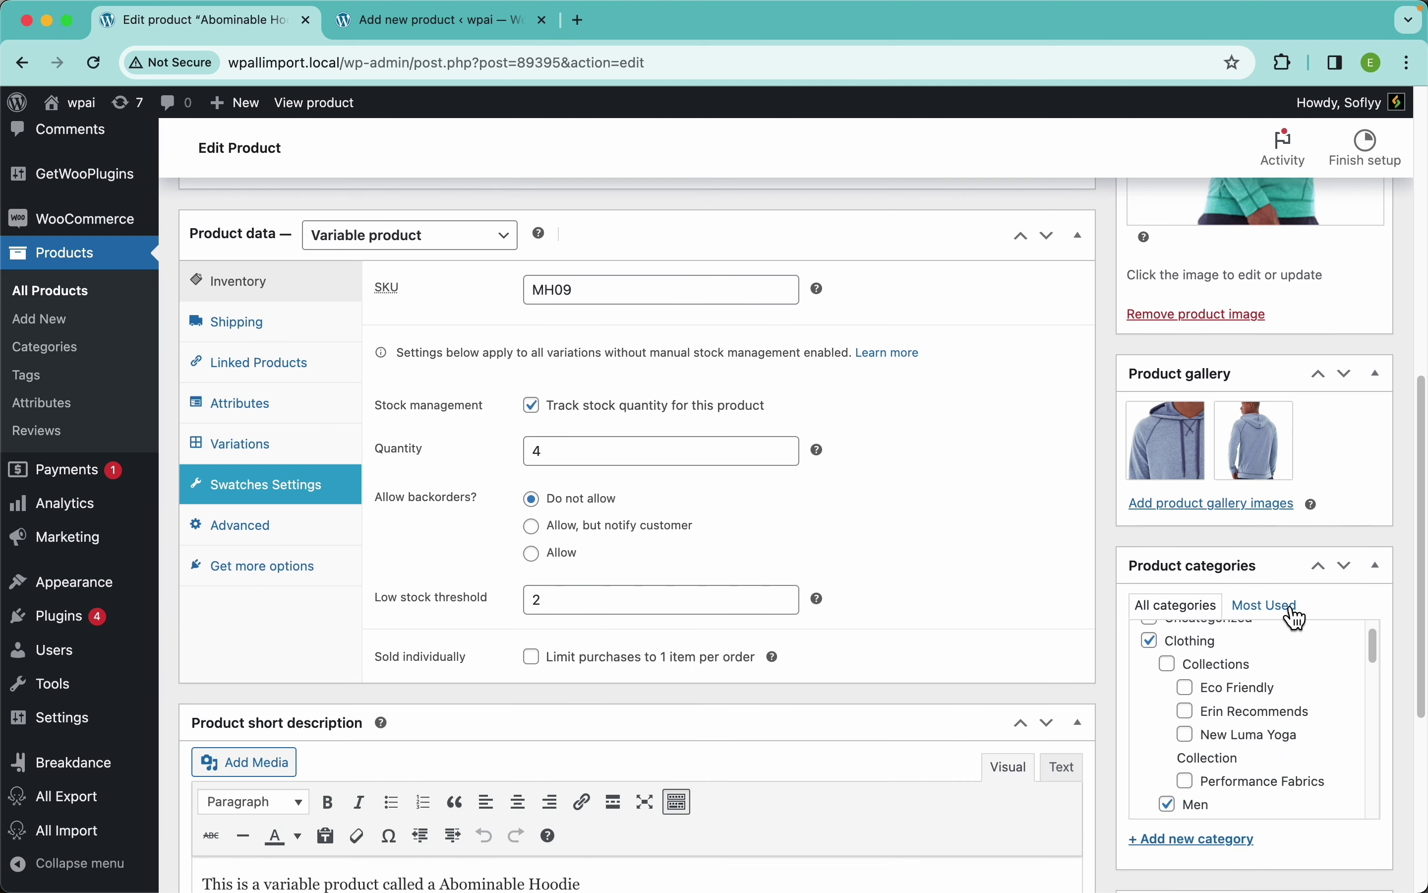
{"action": "scroll", "coordinate": [692, 452], "scroll_direction": "down", "scroll_amount": 3}
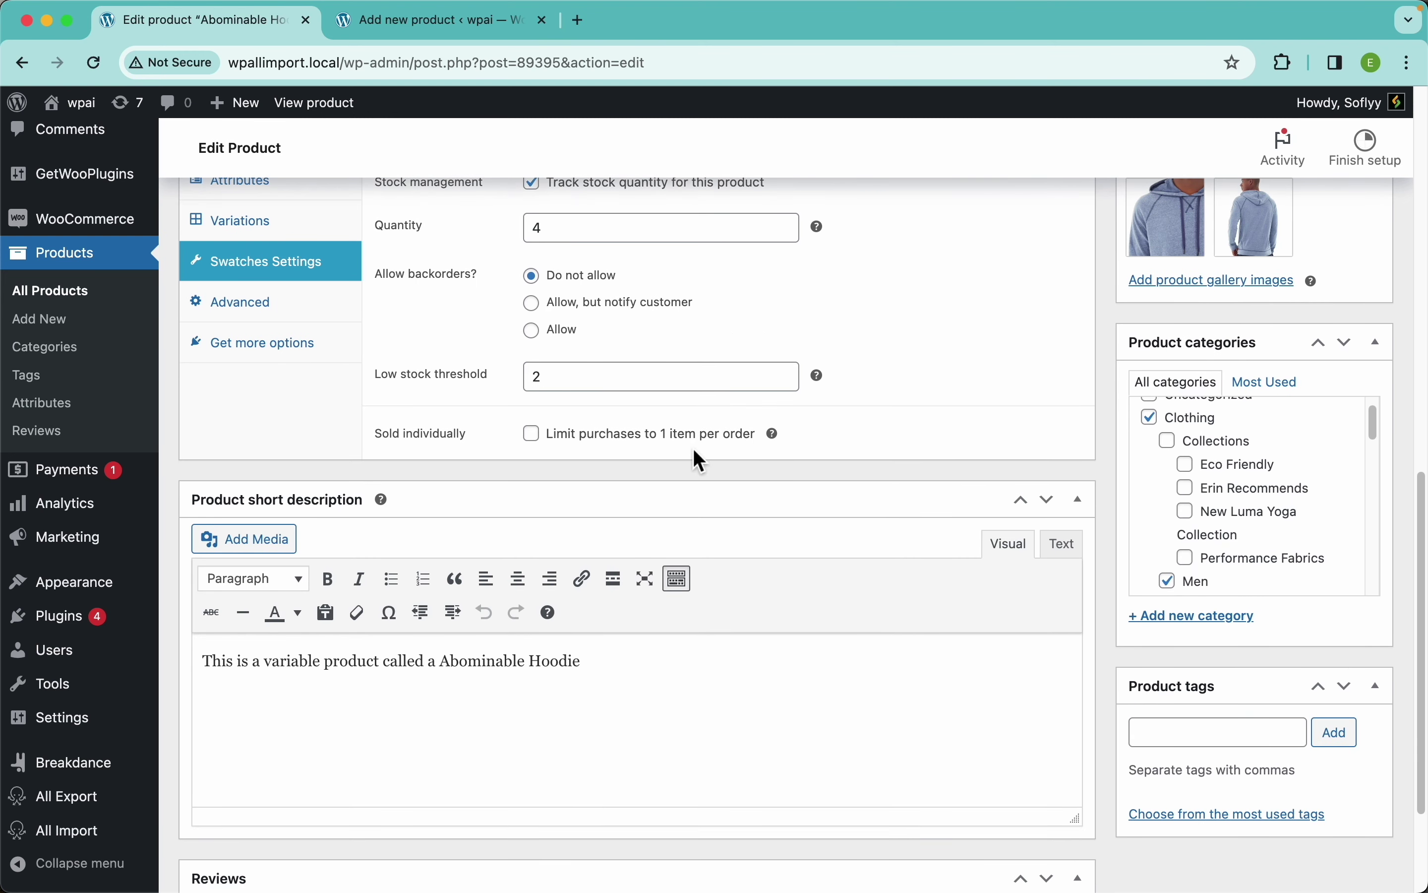
{"action": "scroll", "coordinate": [1267, 517], "scroll_direction": "up", "scroll_amount": 1}
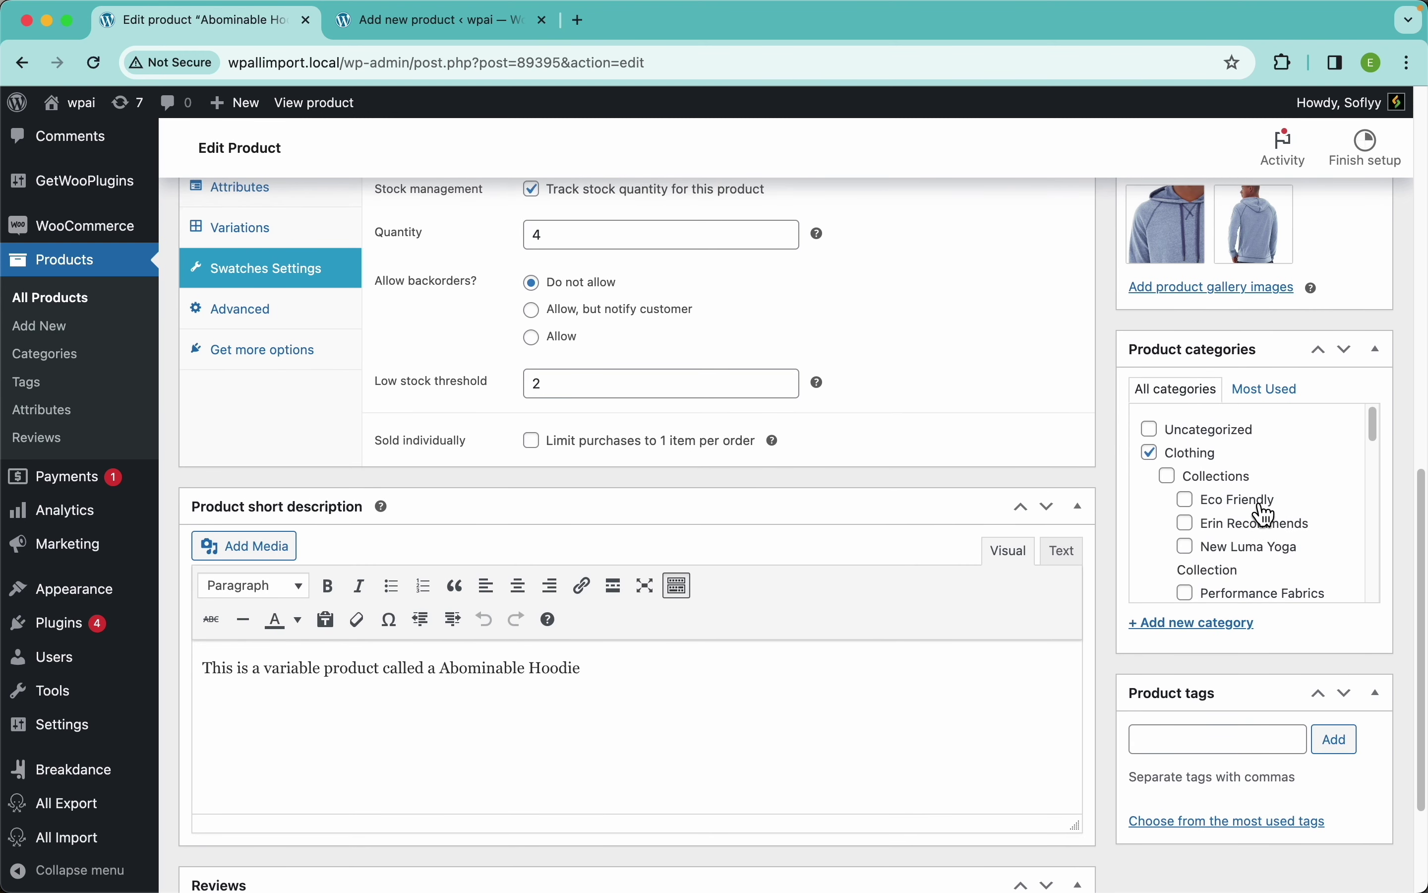
{"action": "scroll", "coordinate": [1210, 558], "scroll_direction": "down", "scroll_amount": 5}
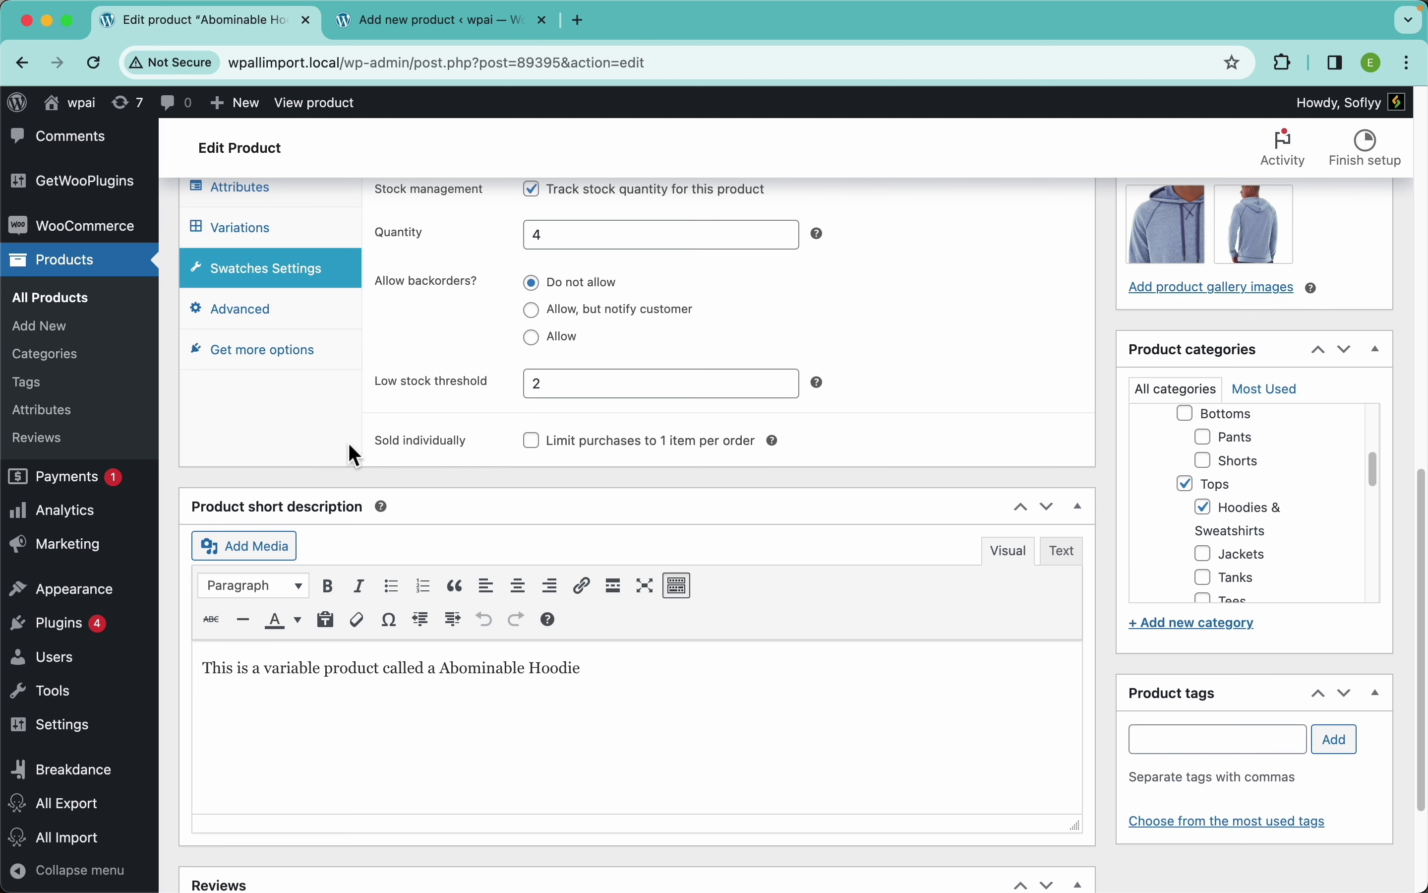
- Expand the product's Size, Color and Brand attributes and check their values and variation settings
{"action": "scroll", "coordinate": [307, 431], "scroll_direction": "up", "scroll_amount": 4}
{"action": "left_click", "coordinate": [283, 401]}
{"action": "left_click", "coordinate": [456, 431]}
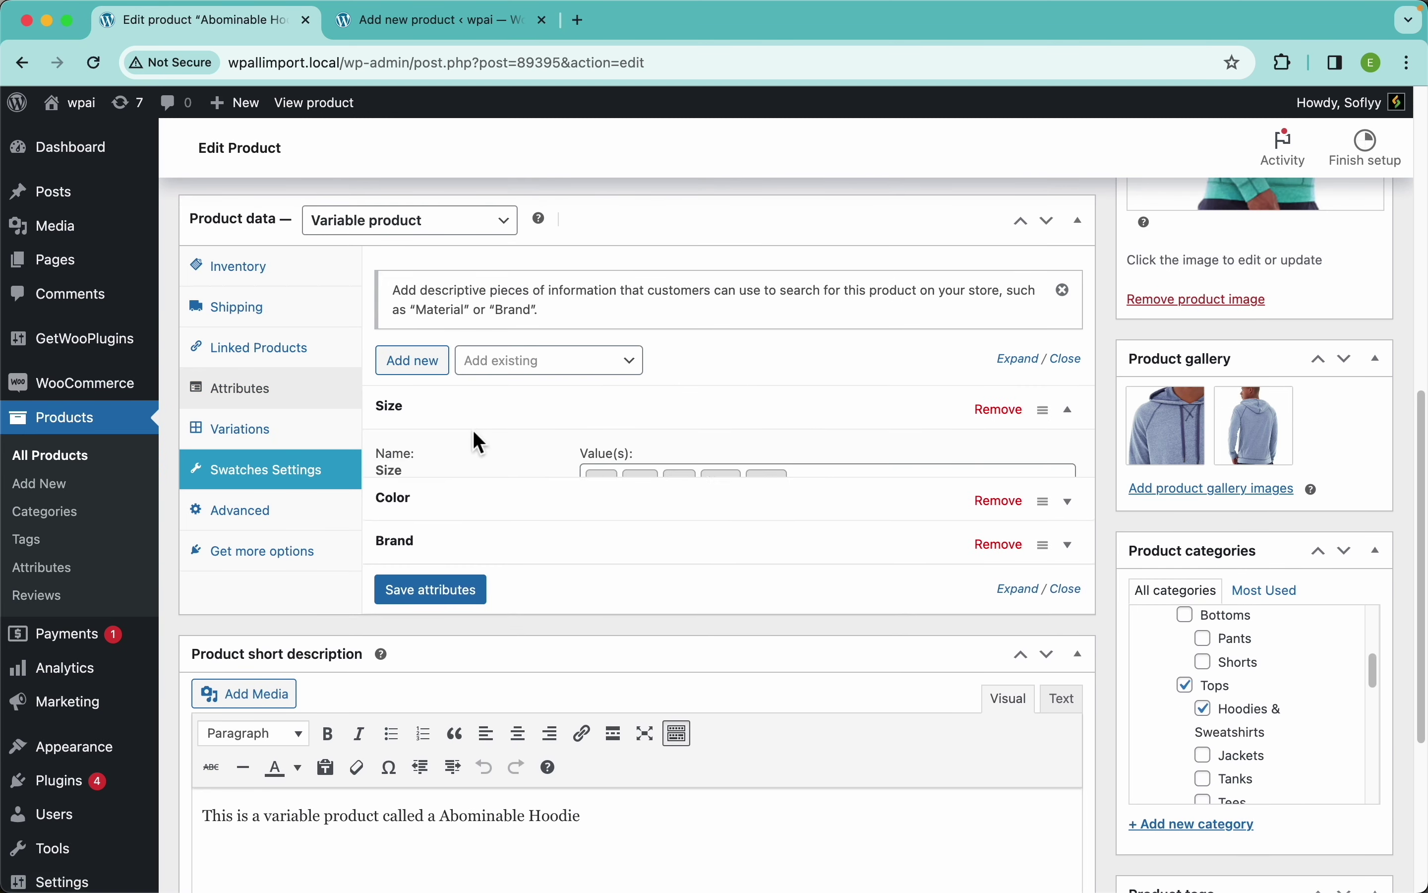
{"action": "left_click", "coordinate": [502, 603]}
{"action": "left_click", "coordinate": [509, 789]}
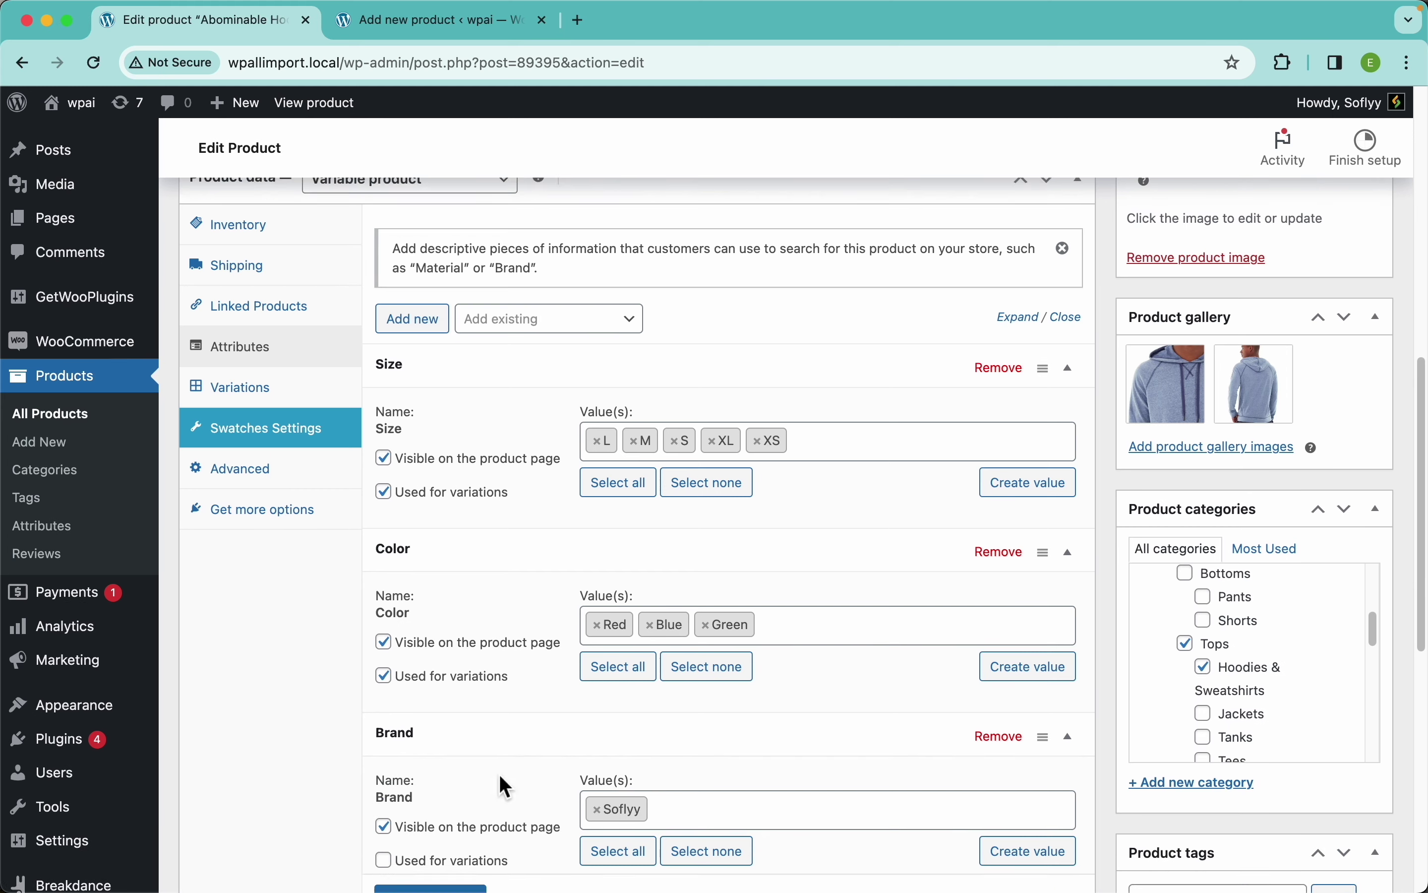
{"action": "scroll", "coordinate": [502, 768], "scroll_direction": "down", "scroll_amount": 4}
{"action": "scroll", "coordinate": [549, 577], "scroll_direction": "up", "scroll_amount": 3}
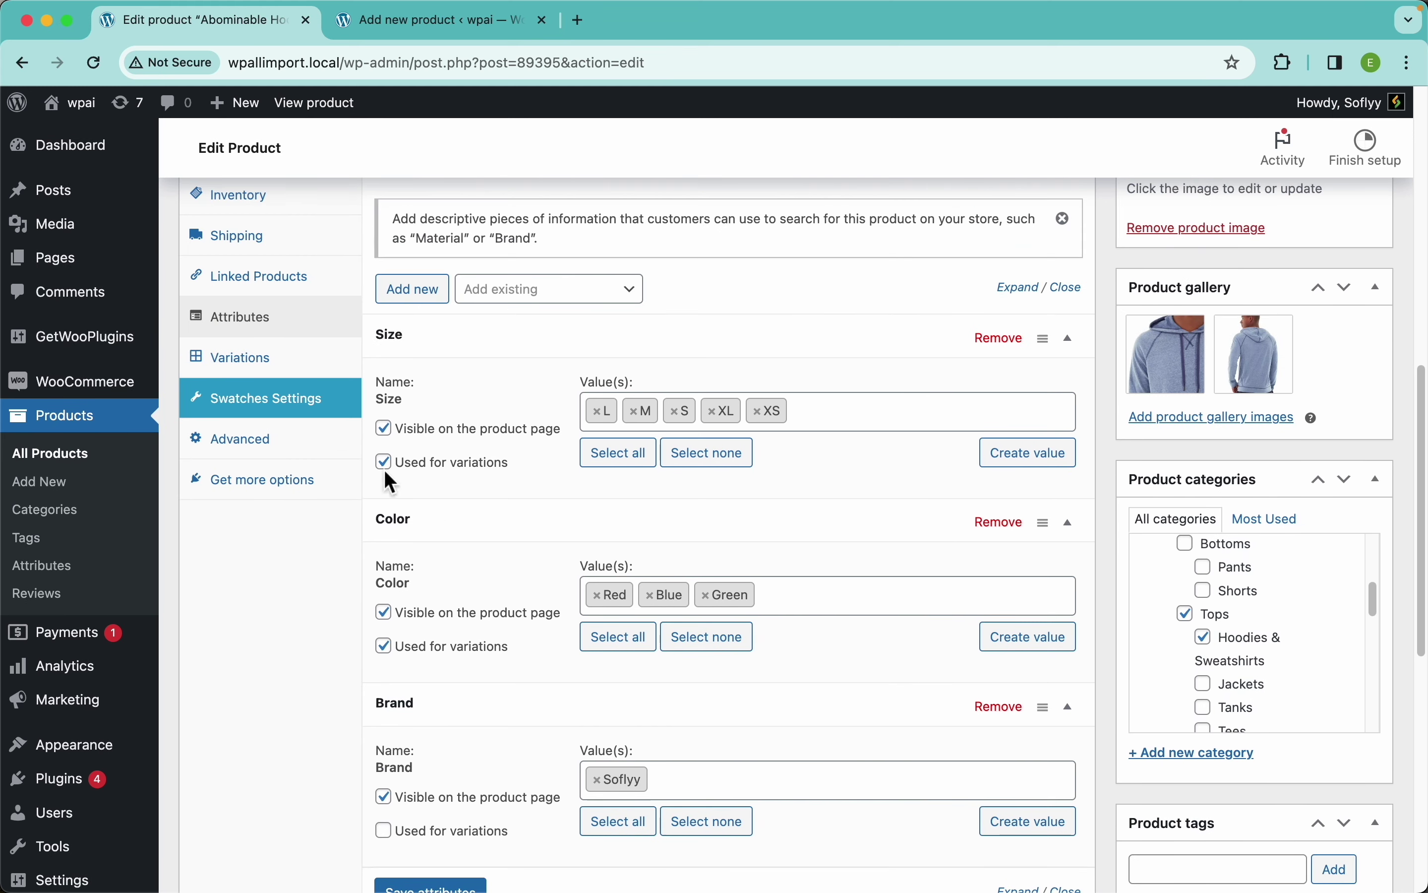
- Inspect the SKU, prices and stock of the hoodie's XL variations, and go back to the product's storefront page
{"action": "left_click", "coordinate": [304, 359]}
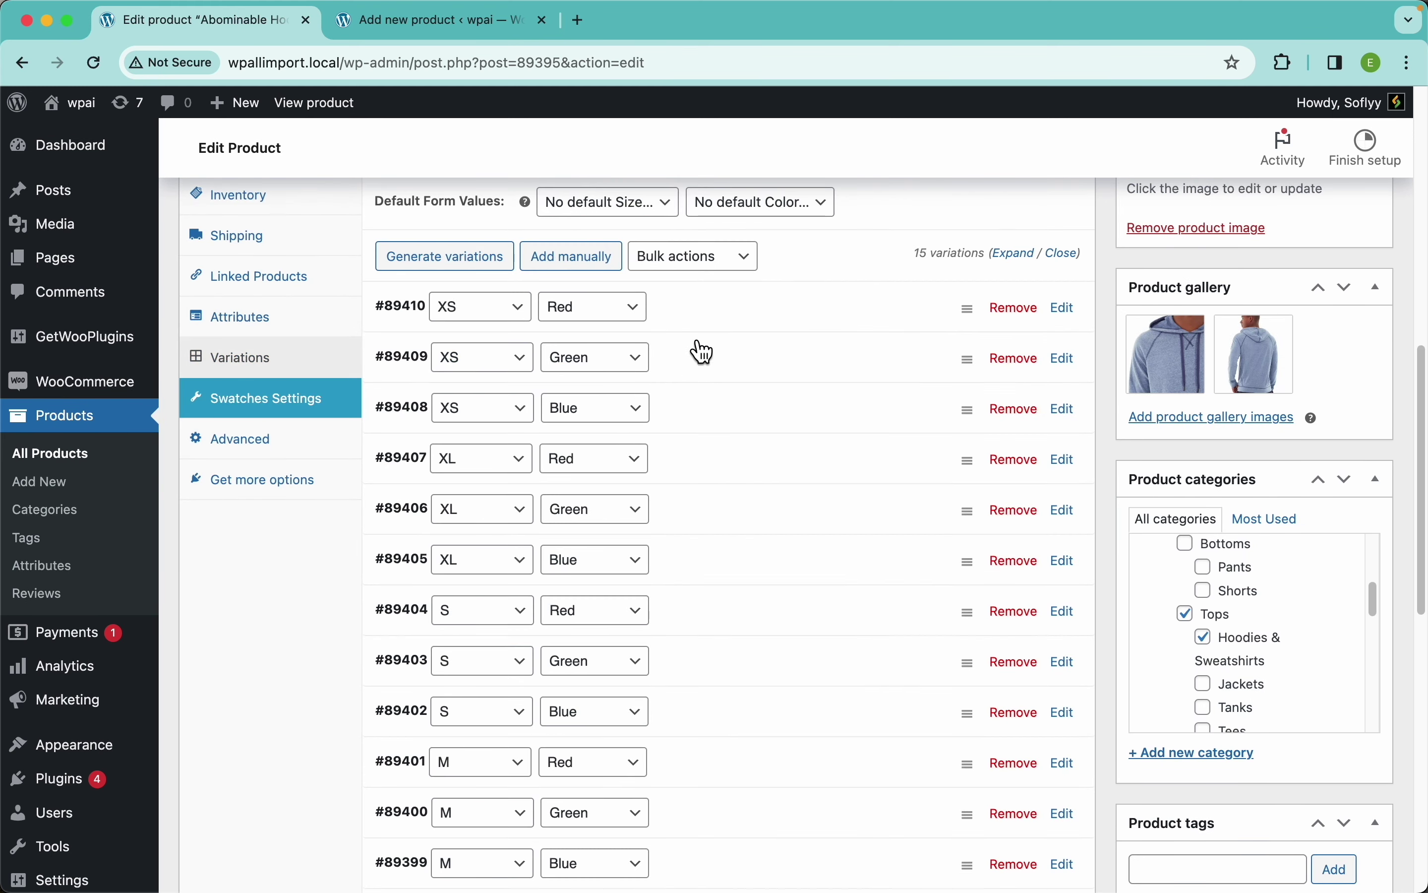
{"action": "left_click", "coordinate": [760, 576]}
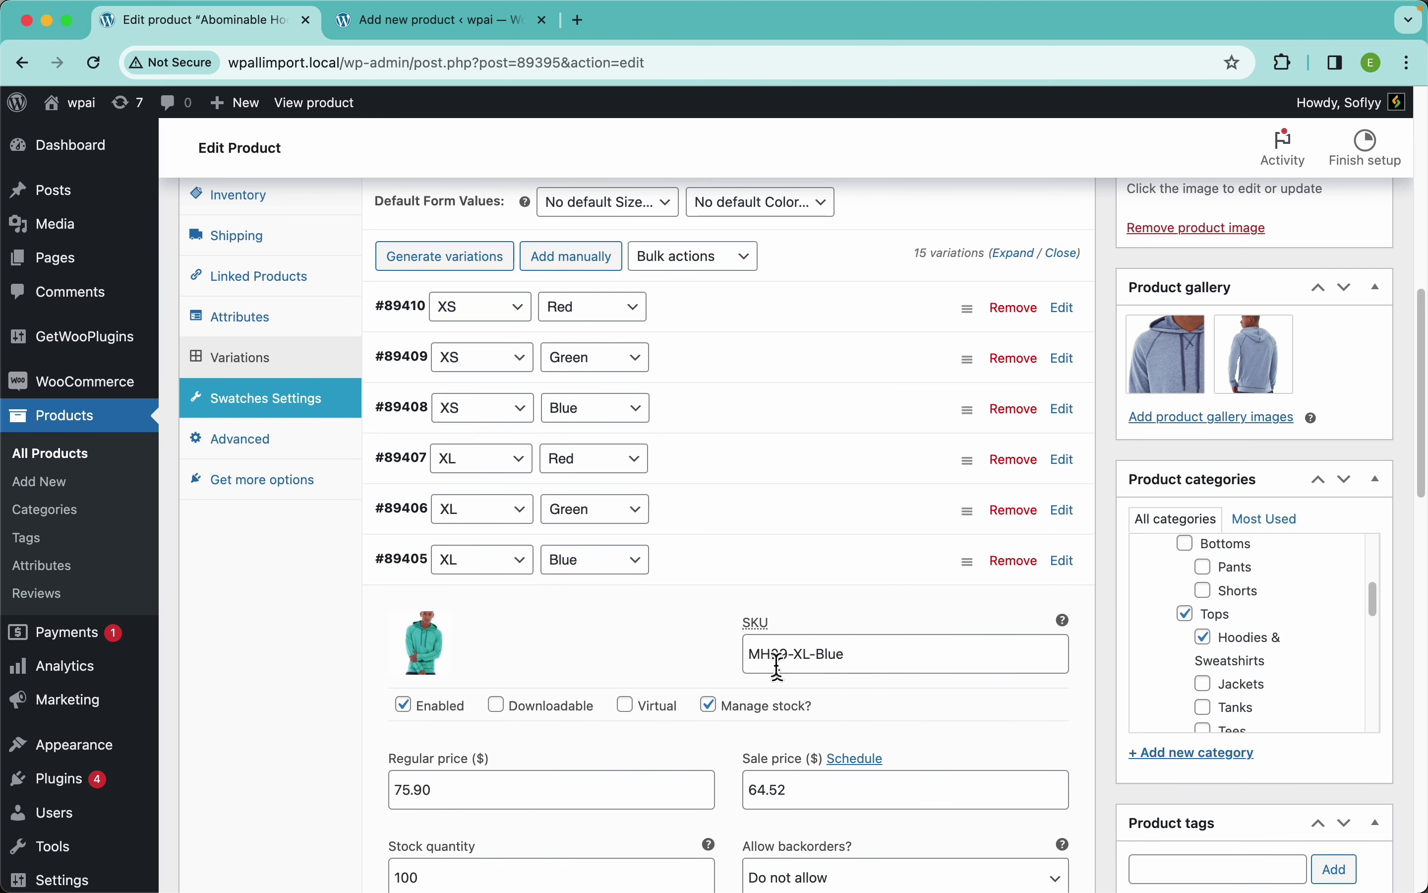
{"action": "scroll", "coordinate": [639, 713], "scroll_direction": "down", "scroll_amount": 2}
{"action": "left_click", "coordinate": [732, 454]}
{"action": "left_click", "coordinate": [745, 410]}
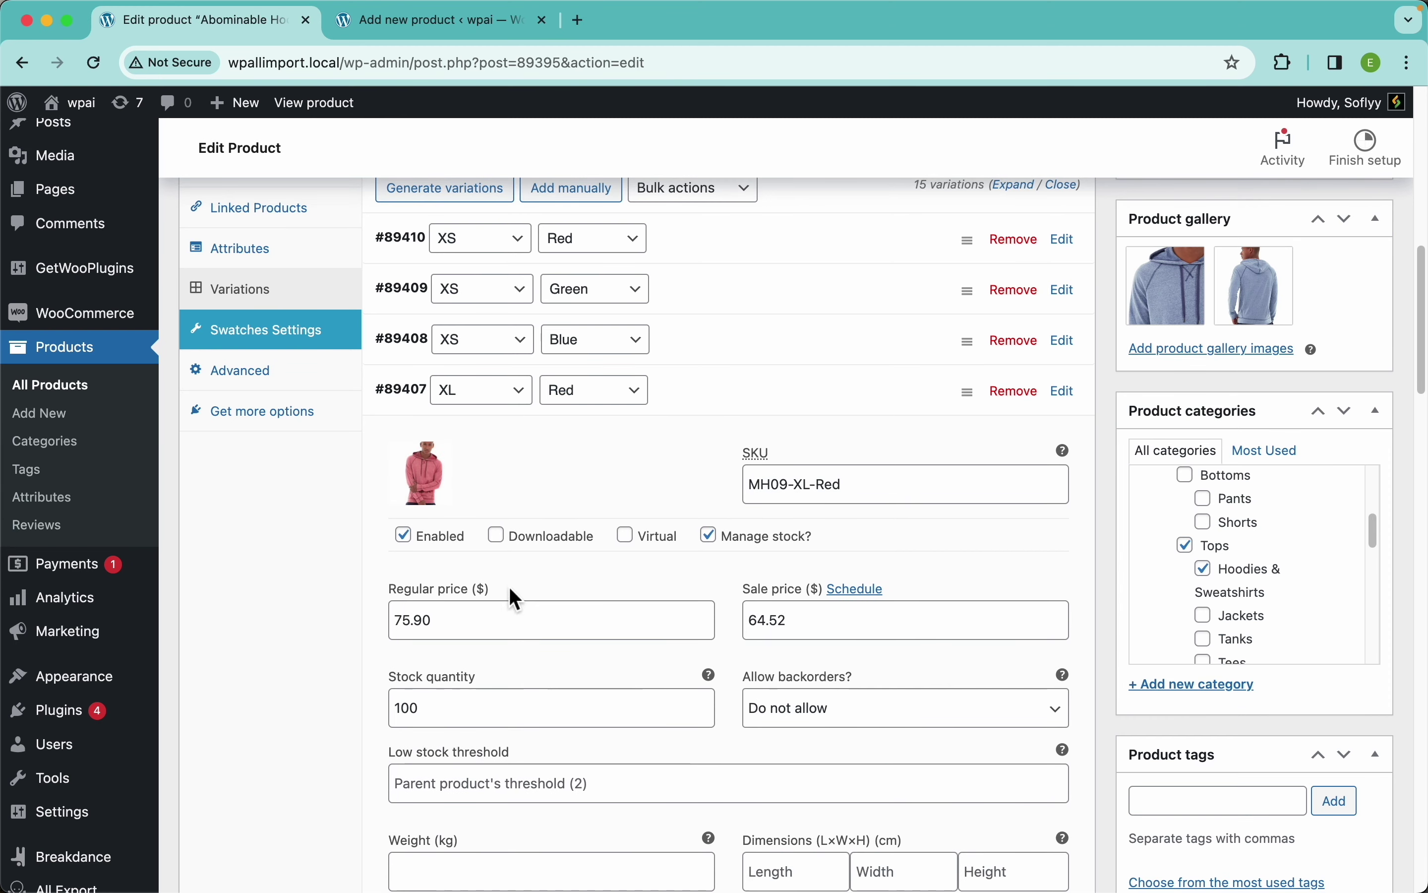
{"action": "scroll", "coordinate": [653, 622], "scroll_direction": "up", "scroll_amount": 20}
{"action": "left_click", "coordinate": [324, 120]}
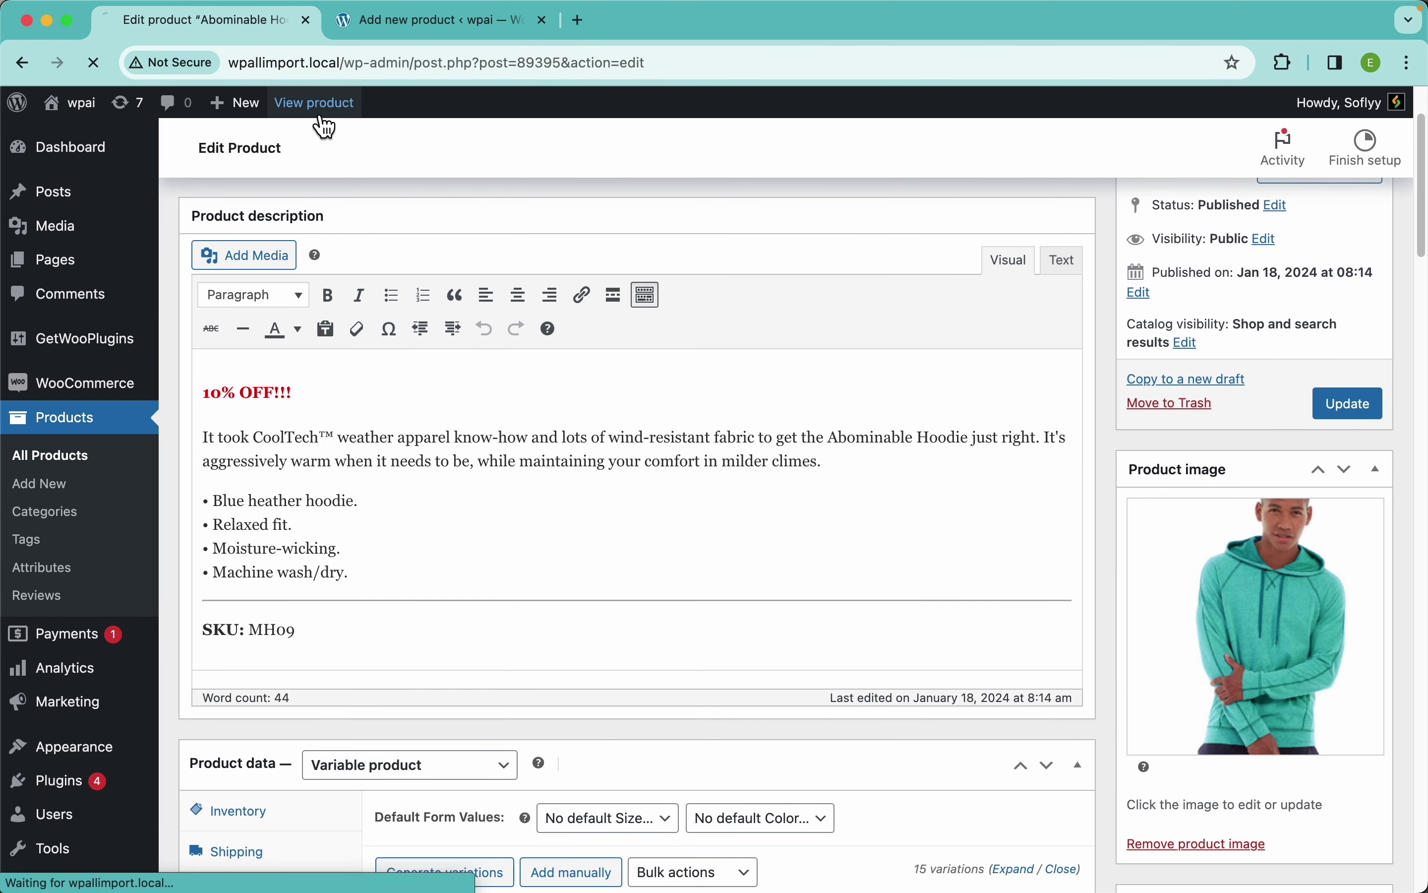